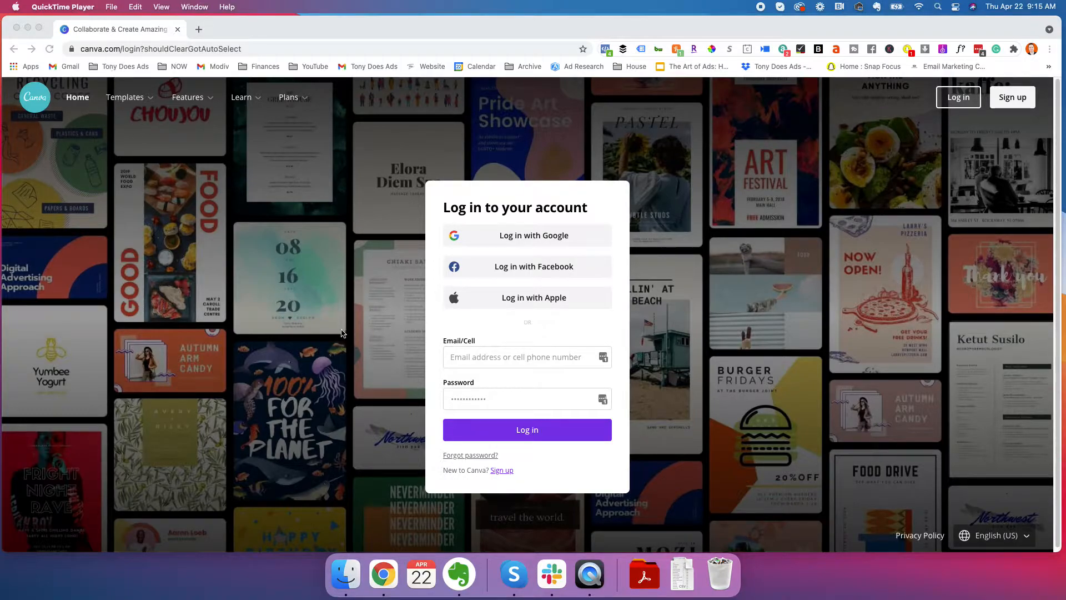
# Log in to the Canva account with Facebook and dismiss the Honey rewards popup
pyautogui.click(390, 334)
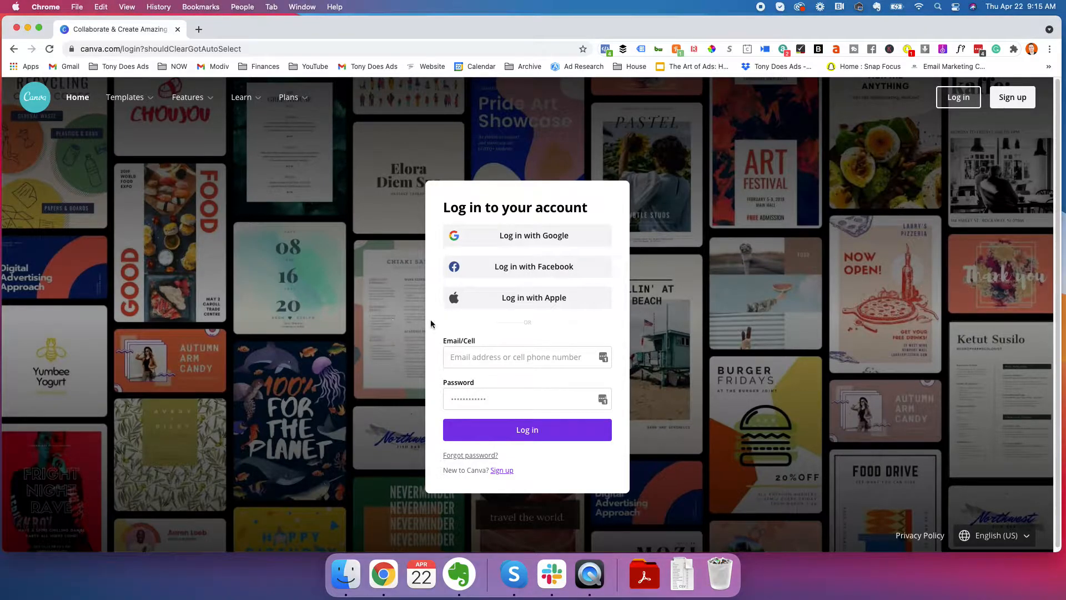
pyautogui.click(529, 270)
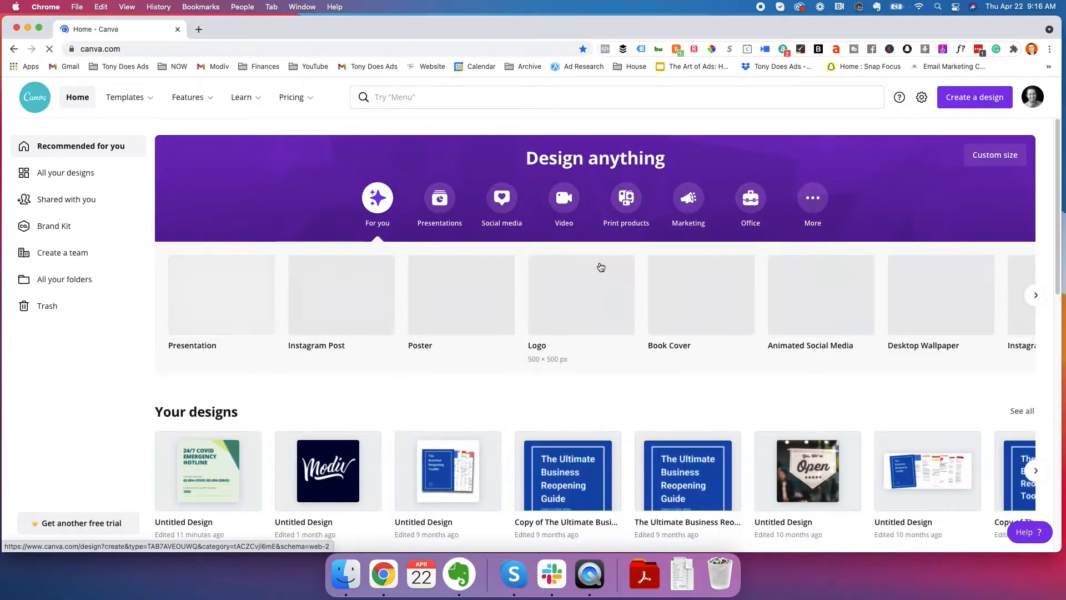
pyautogui.moveTo(294, 100)
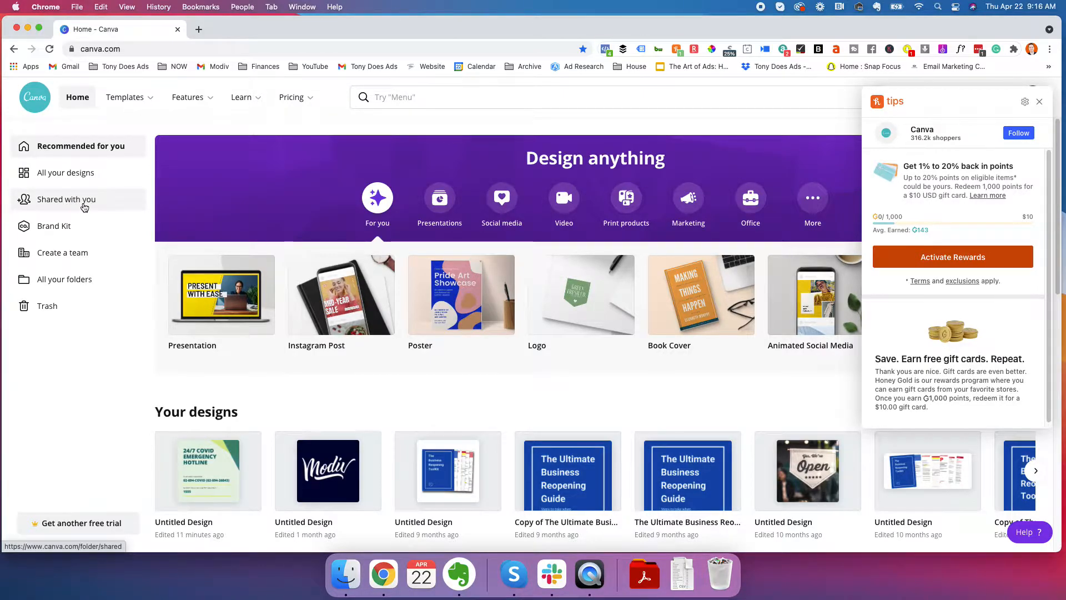
pyautogui.click(1039, 102)
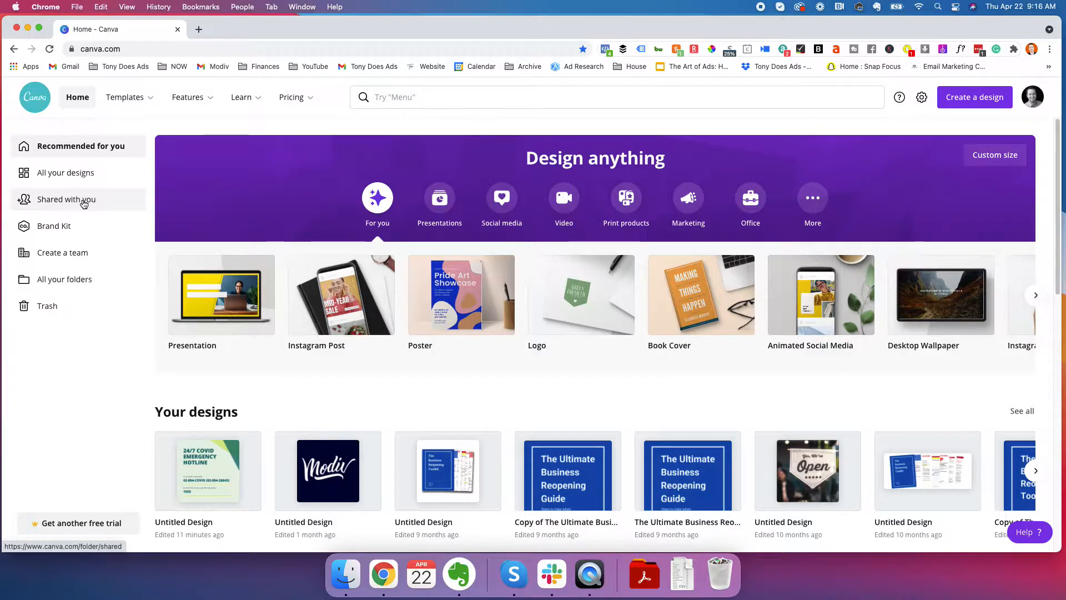
# Open the Brand Kit and review its brand logos, brand colors and brand fonts
pyautogui.click(58, 230)
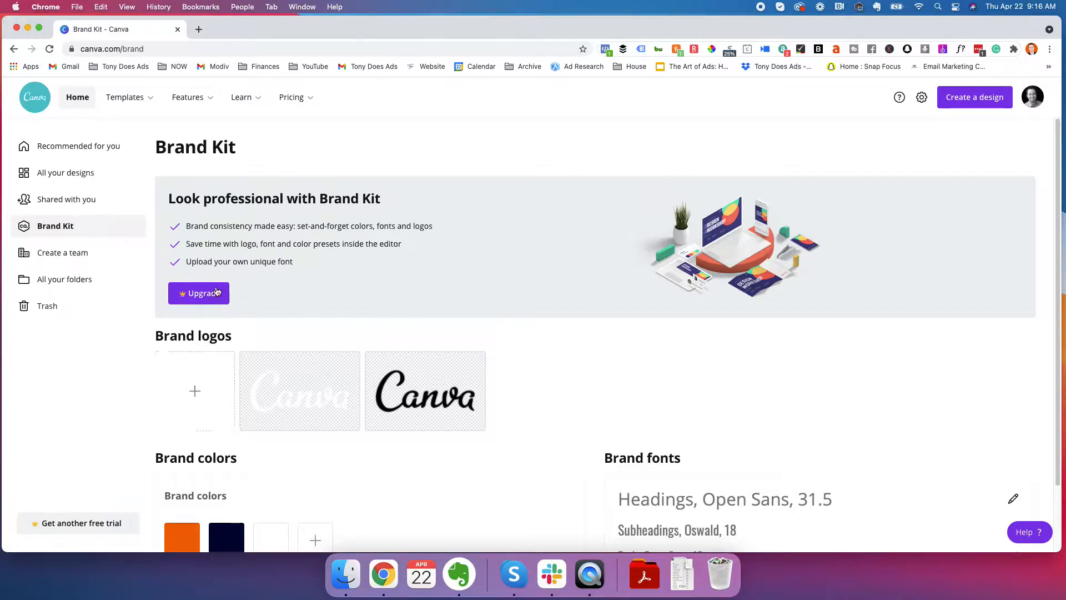
pyautogui.scroll(-3, 266, 385)
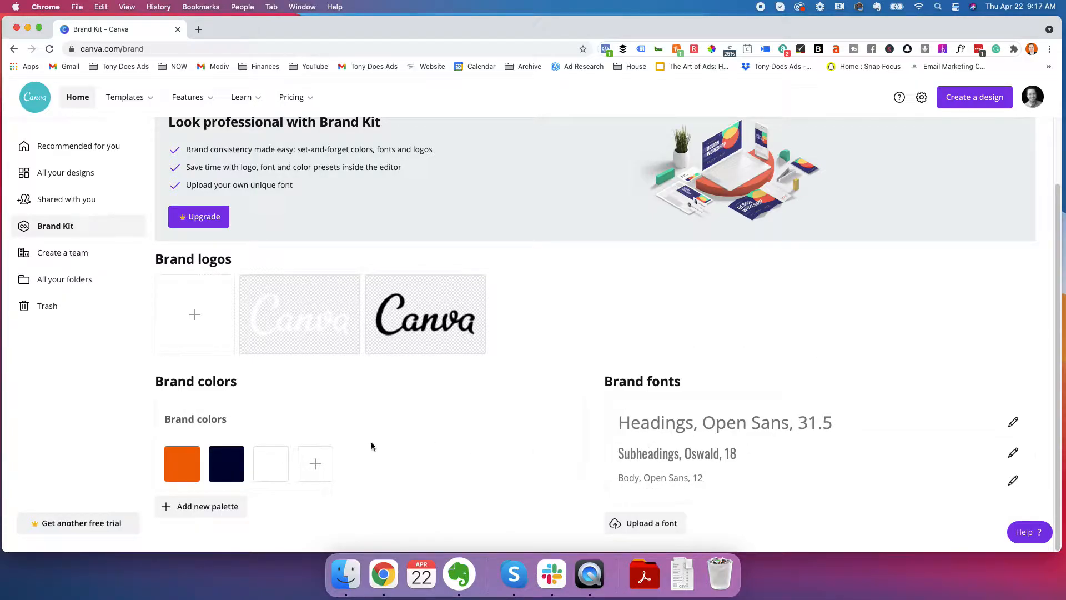
pyautogui.scroll(2, 230, 329)
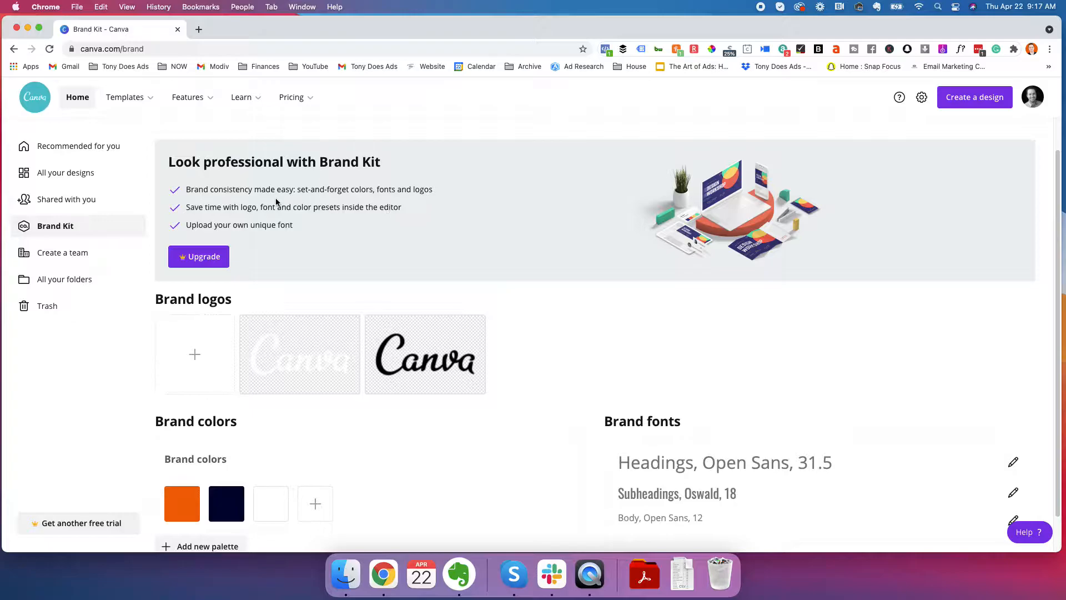
pyautogui.scroll(-1, 295, 362)
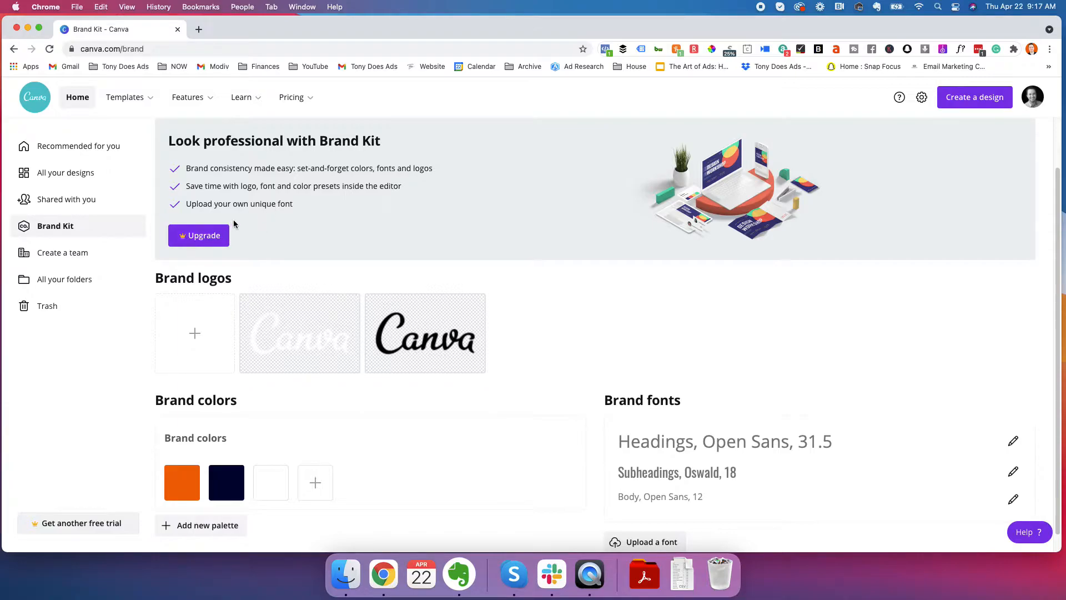
pyautogui.scroll(-1, 668, 300)
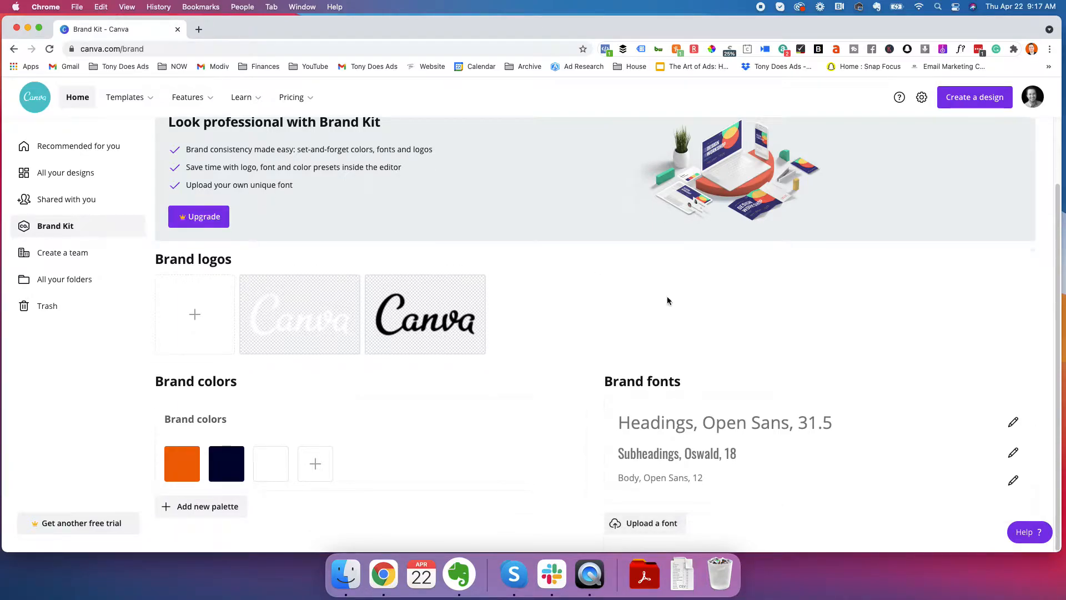
# Try to upload a custom font to the Brand Kit and dismiss the free trial offer
pyautogui.click(653, 525)
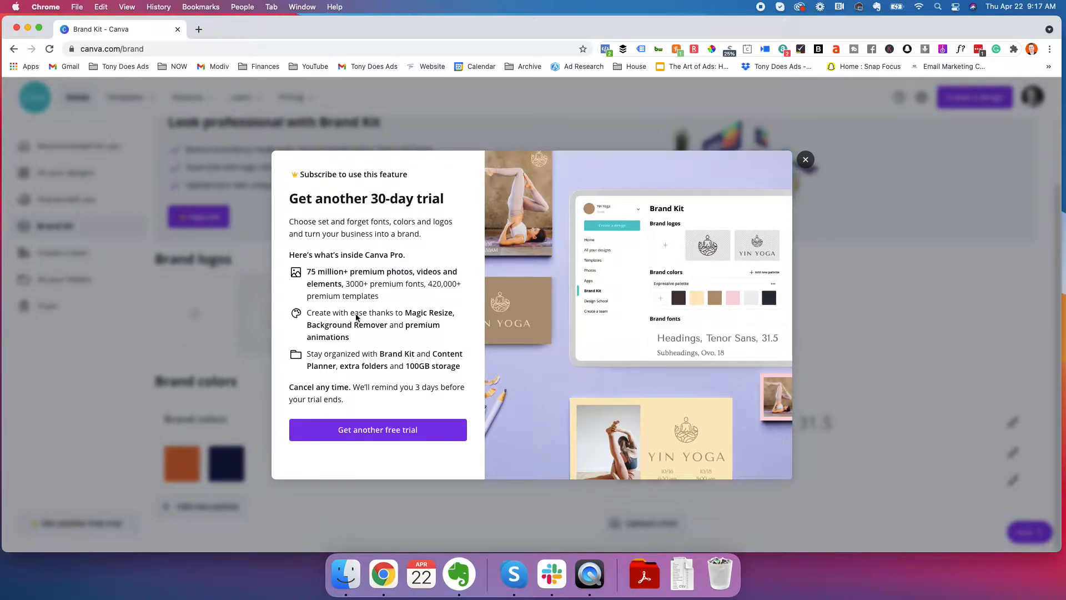
pyautogui.click(805, 160)
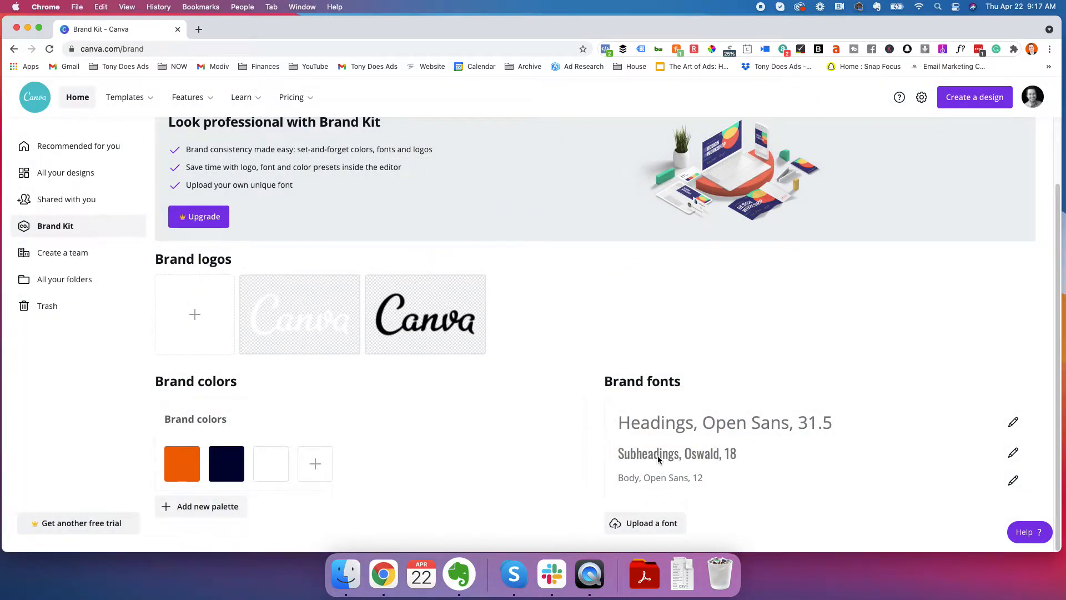
pyautogui.scroll(2, 200, 259)
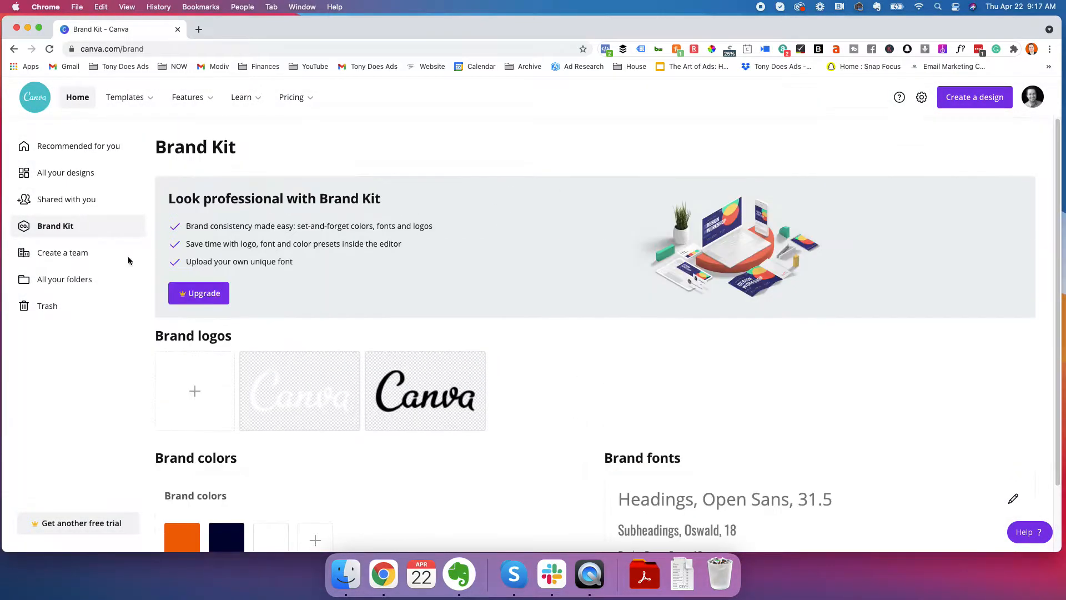
# View the team creation form, close it without naming a team, and return to the Recommended for you page
pyautogui.click(79, 253)
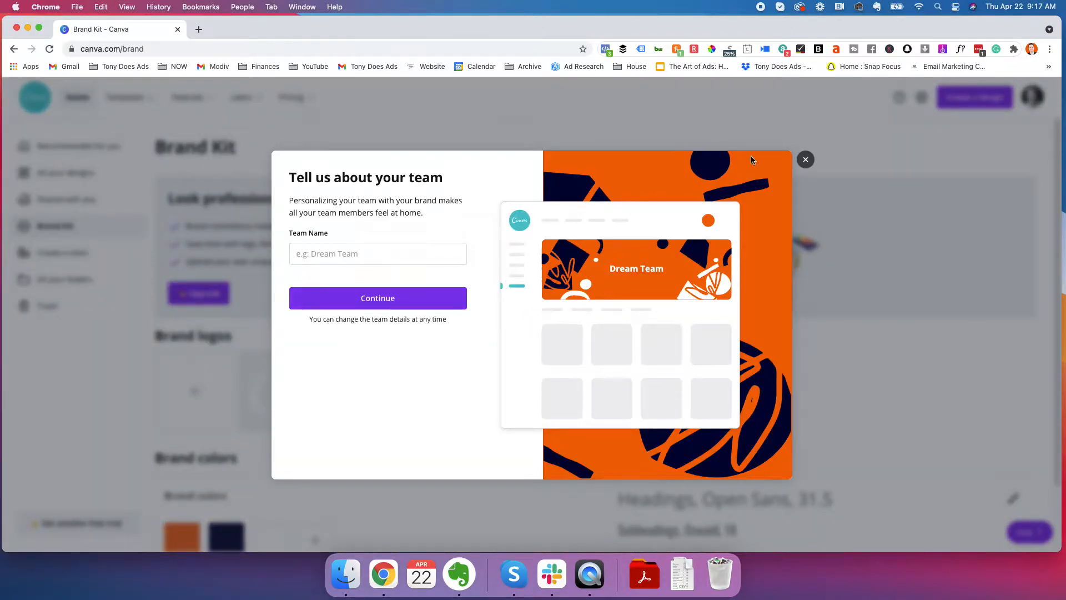
pyautogui.click(805, 161)
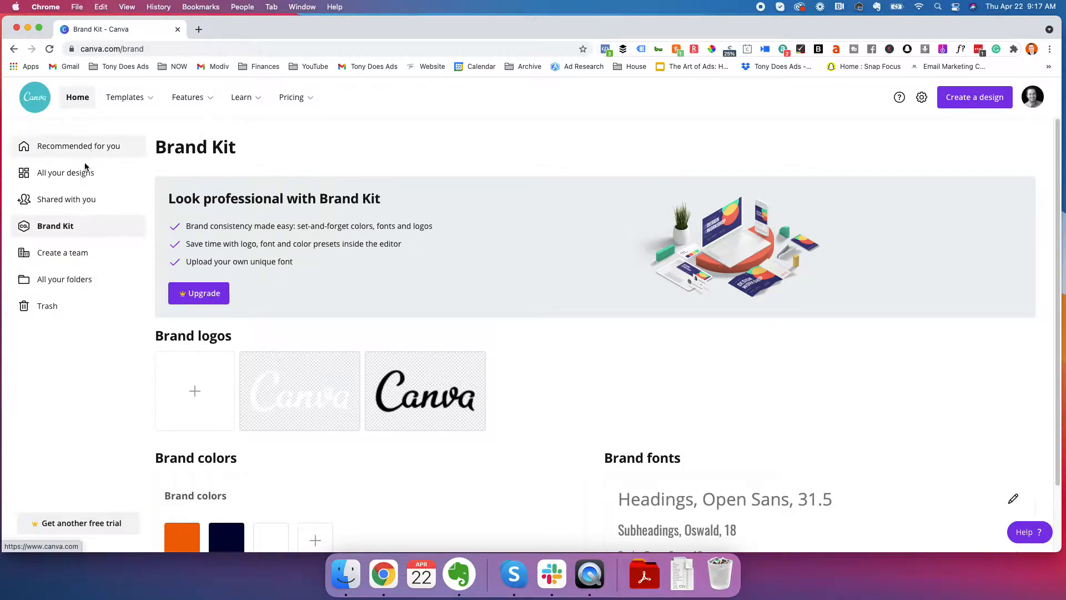
pyautogui.click(73, 147)
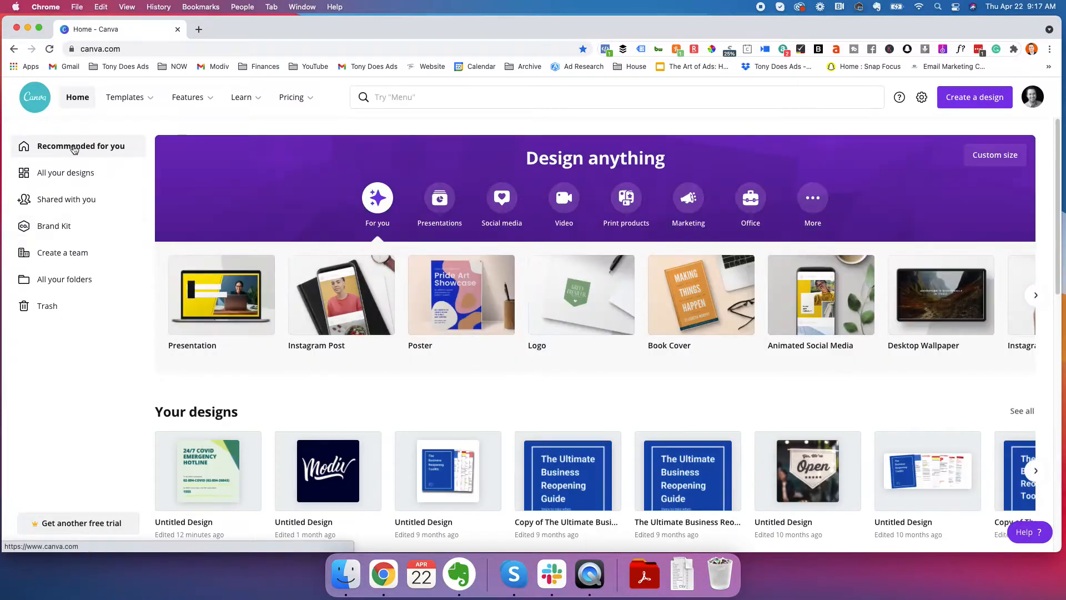
# Look through the available template categories, the features and the learning resources
pyautogui.moveTo(150, 103)
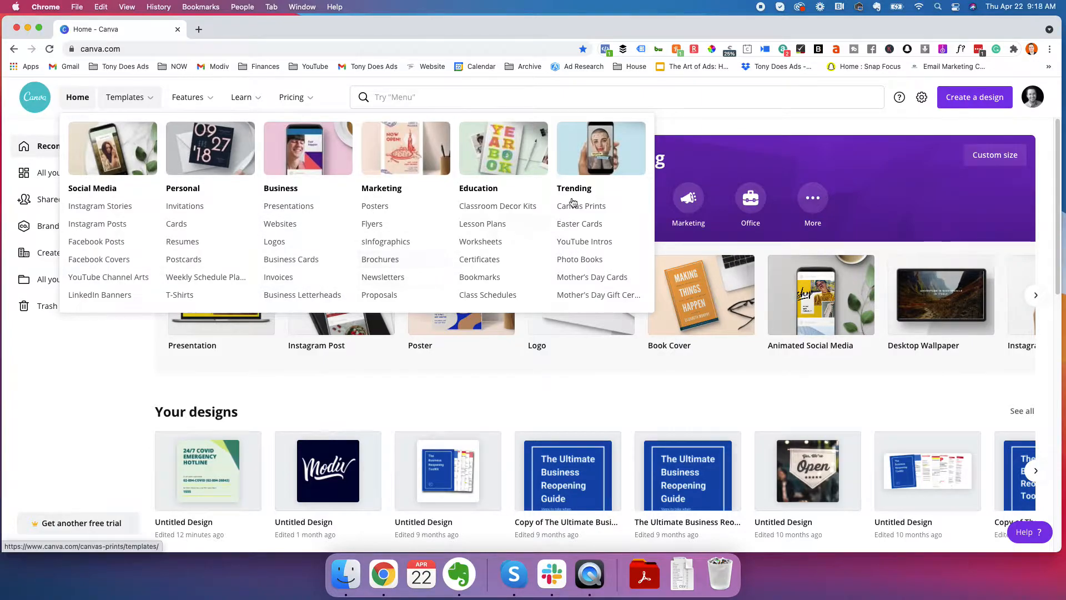
pyautogui.moveTo(194, 101)
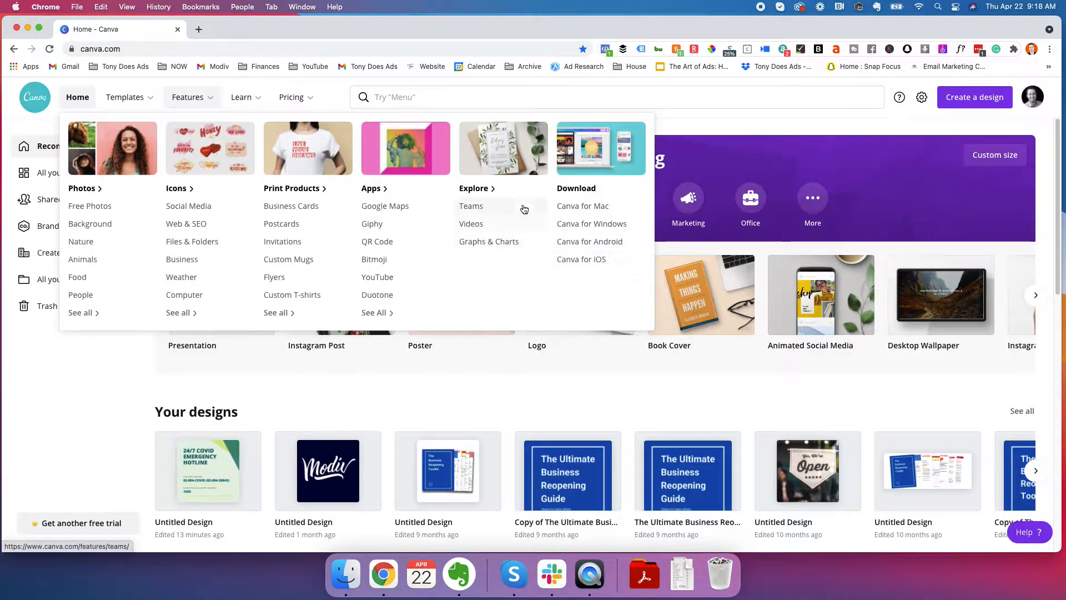
pyautogui.moveTo(242, 102)
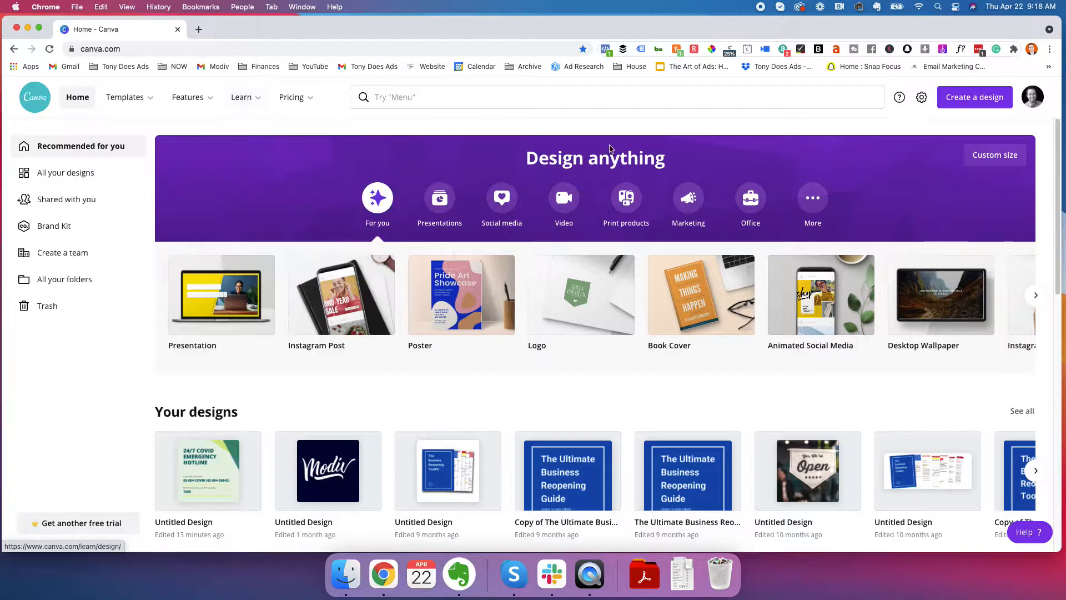
# Search for "instagram" and open the suggested 1080 × 1080 px Instagram Post template collection
pyautogui.click(408, 100)
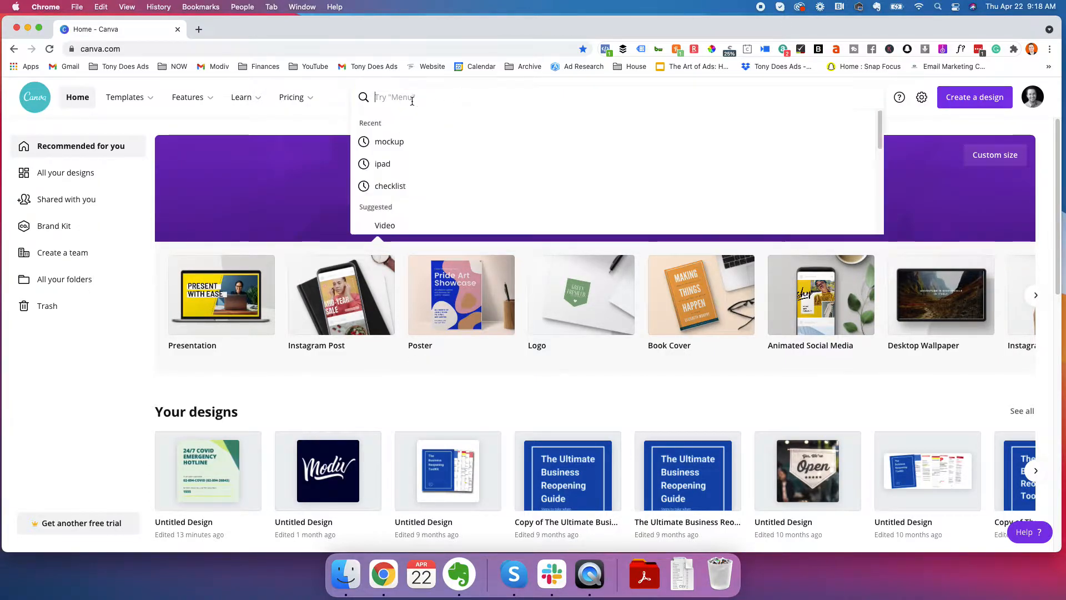
pyautogui.click(324, 133)
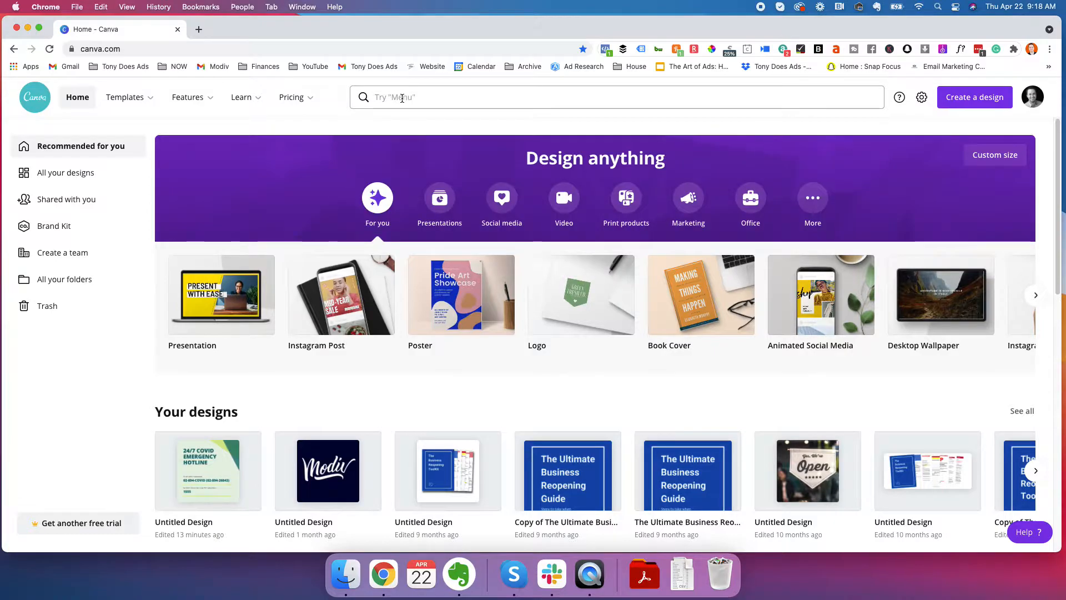
pyautogui.click(435, 97)
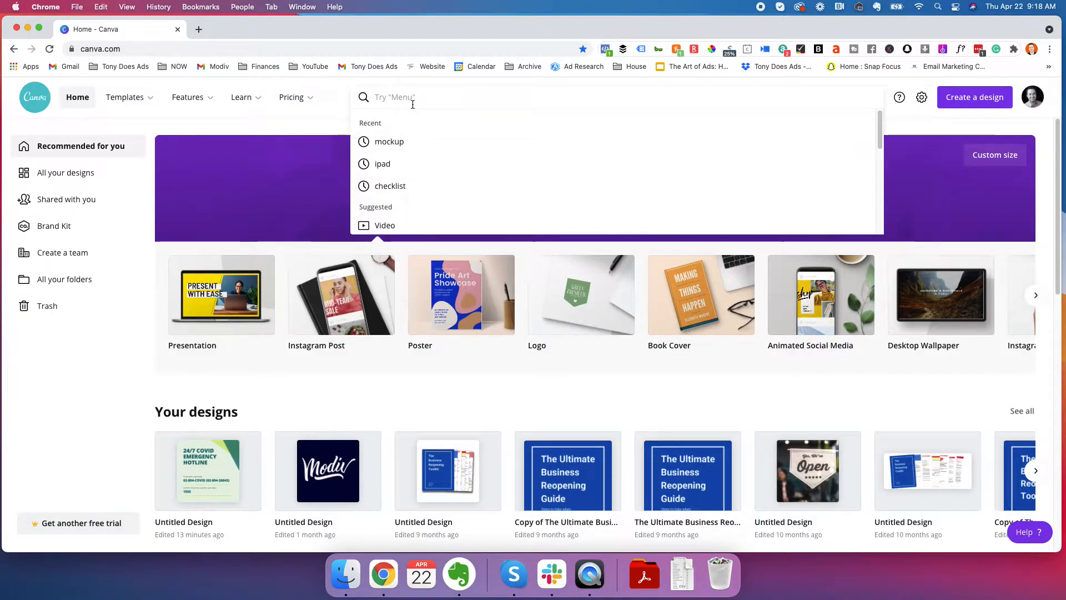
pyautogui.write('instagram')
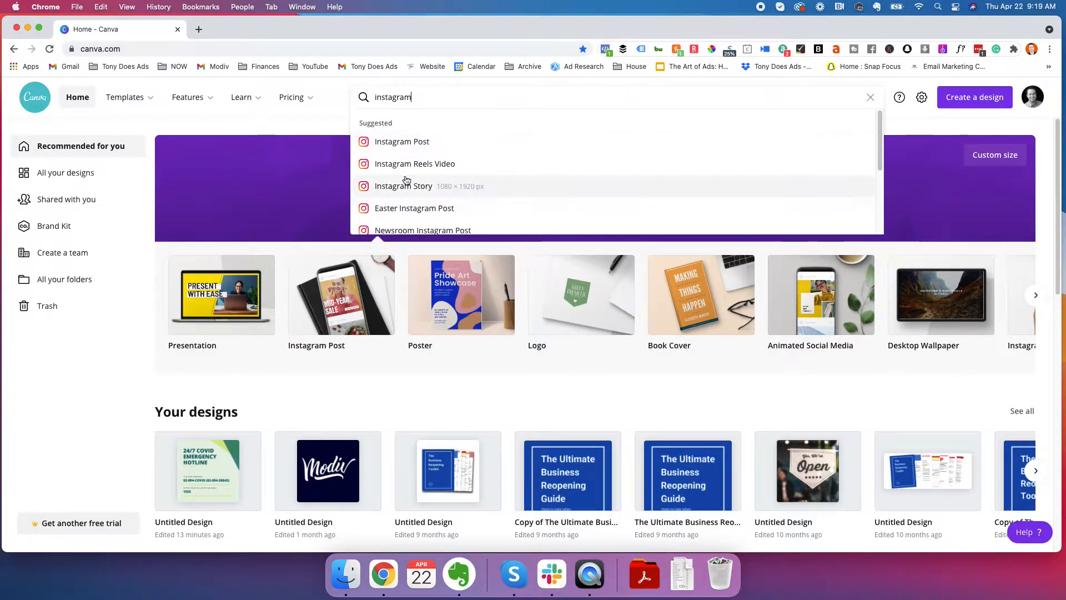
pyautogui.scroll(-3, 407, 174)
pyautogui.scroll(1, 408, 196)
pyautogui.scroll(2, 408, 196)
pyautogui.scroll(-1, 433, 194)
pyautogui.scroll(-3, 450, 197)
pyautogui.click(328, 131)
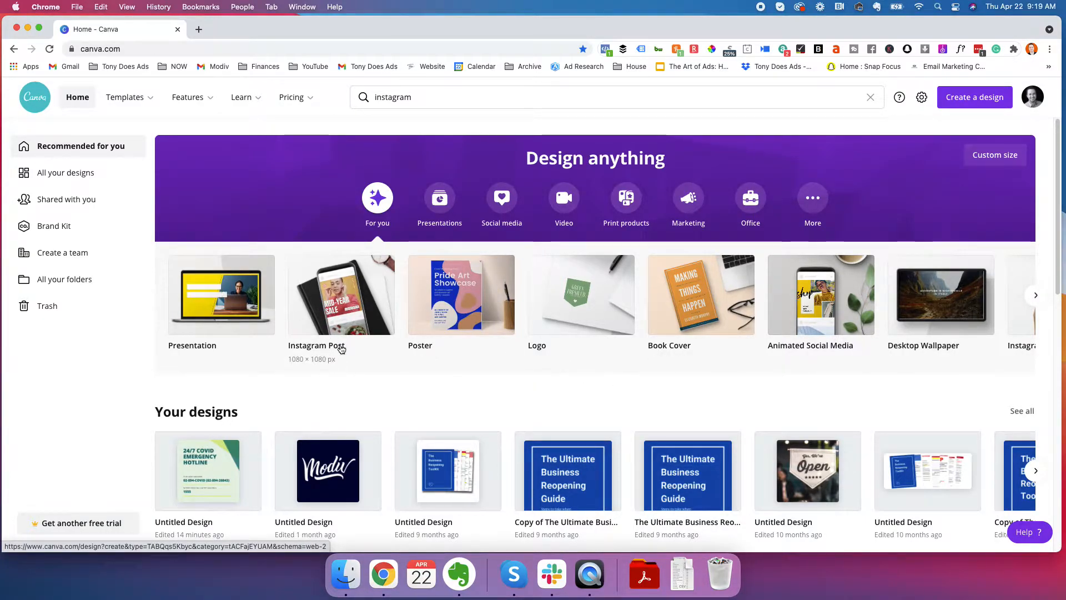
pyautogui.click(411, 95)
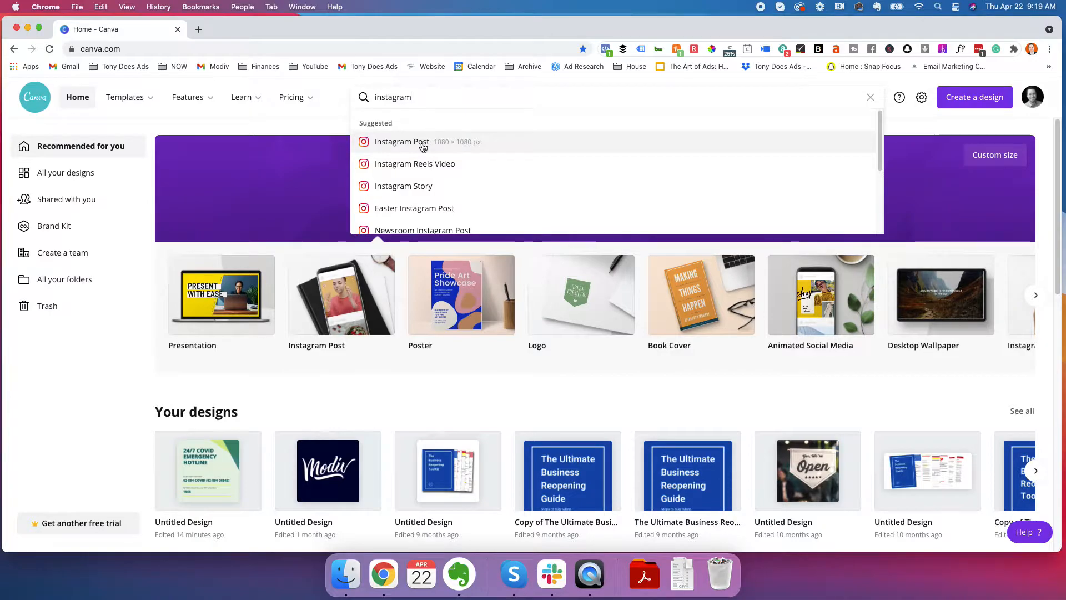
pyautogui.click(470, 146)
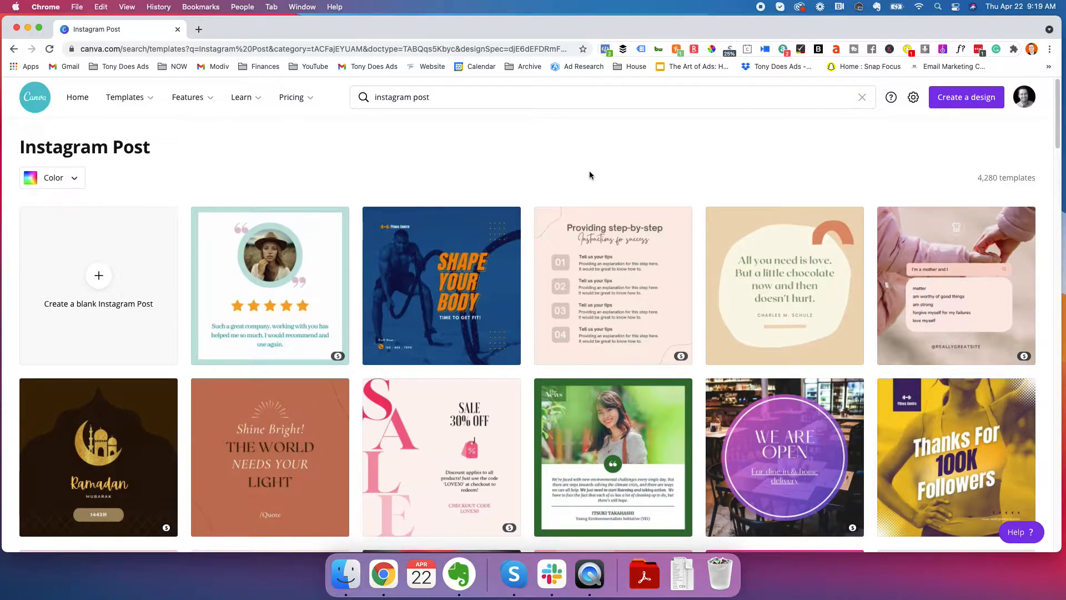
# Browse the Instagram Post templates and refine the search to "instagram post ecommerce"
pyautogui.scroll(-6, 414, 245)
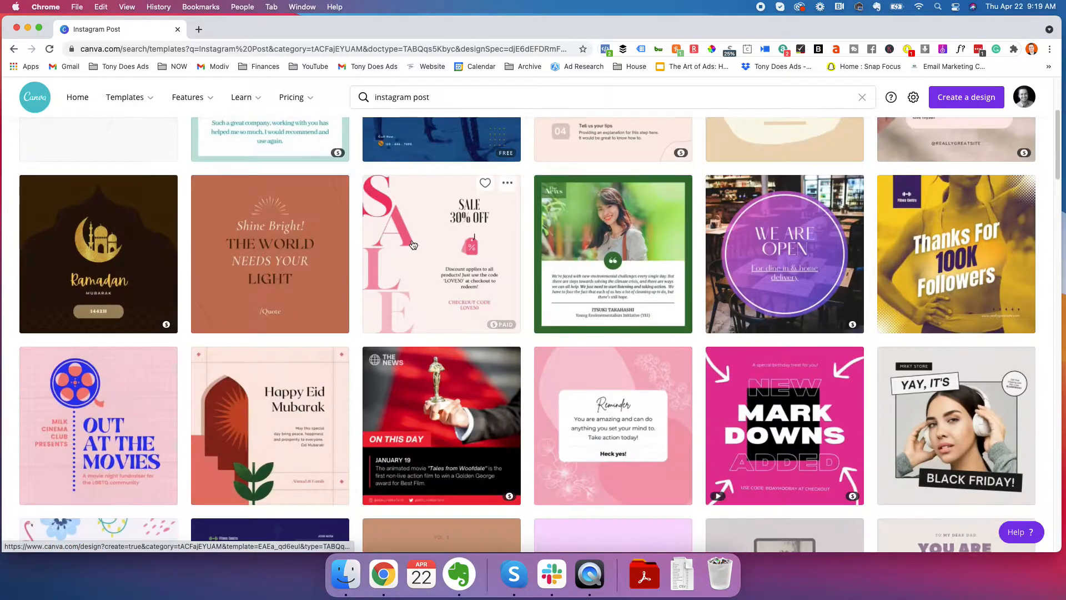
pyautogui.scroll(-2, 414, 244)
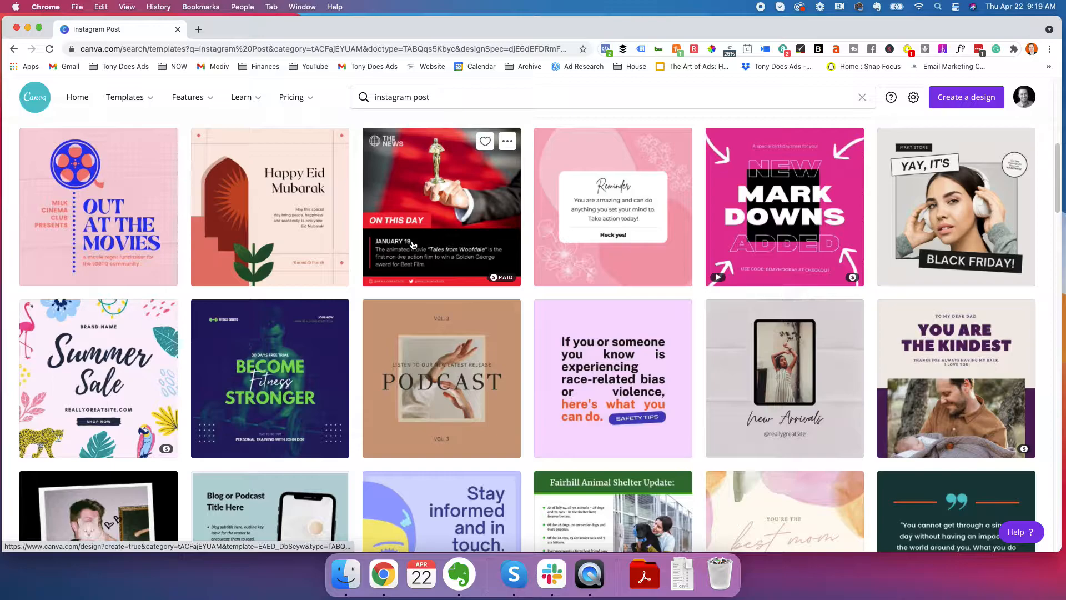
pyautogui.scroll(6, 413, 244)
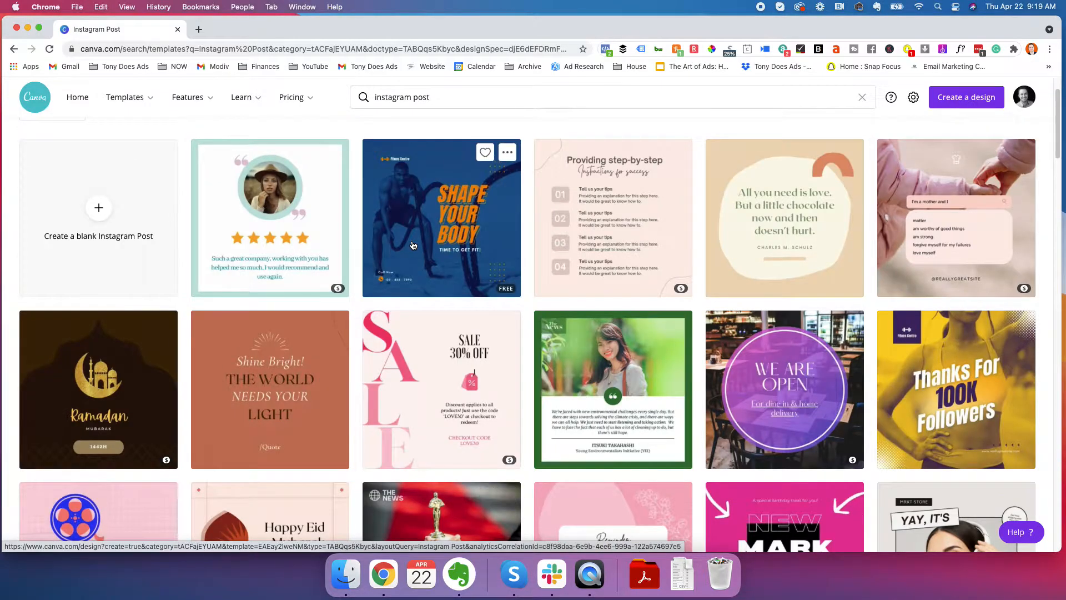
pyautogui.scroll(2, 414, 245)
pyautogui.click(470, 98)
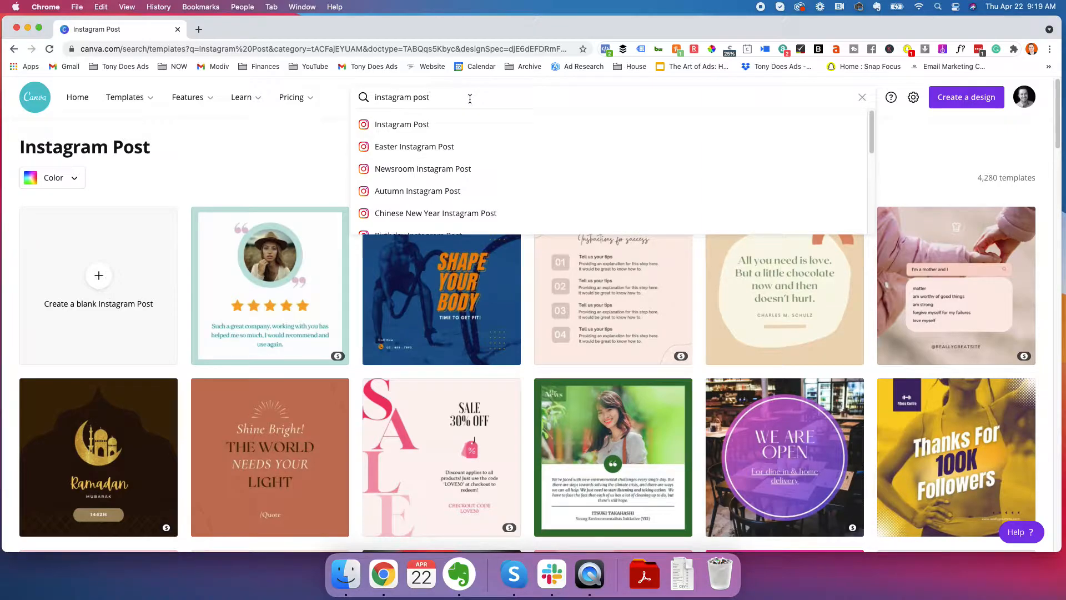
pyautogui.write('ecommerce')
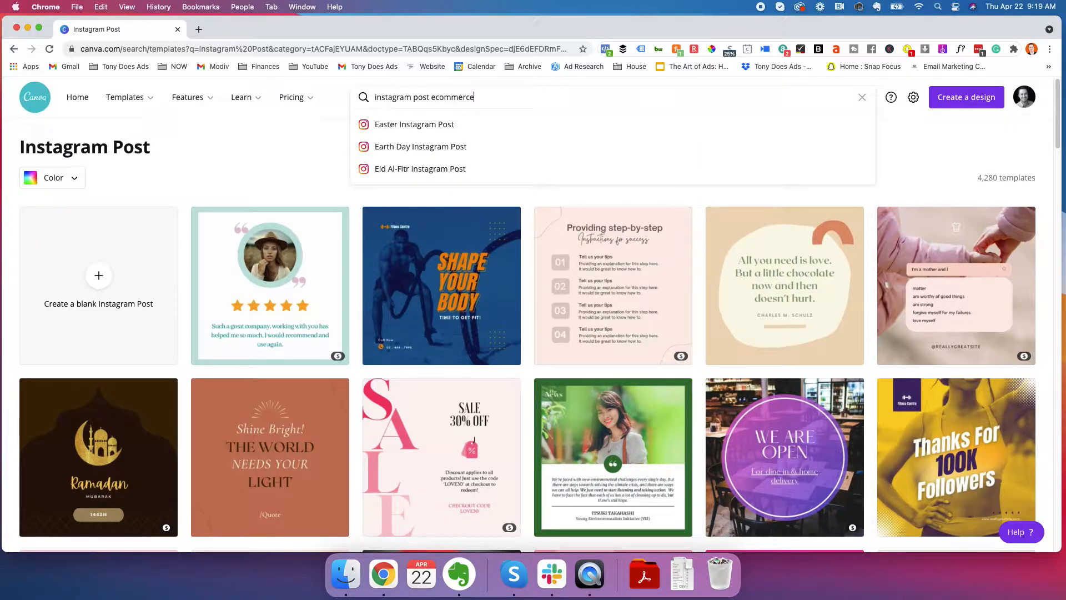
pyautogui.press('Return')
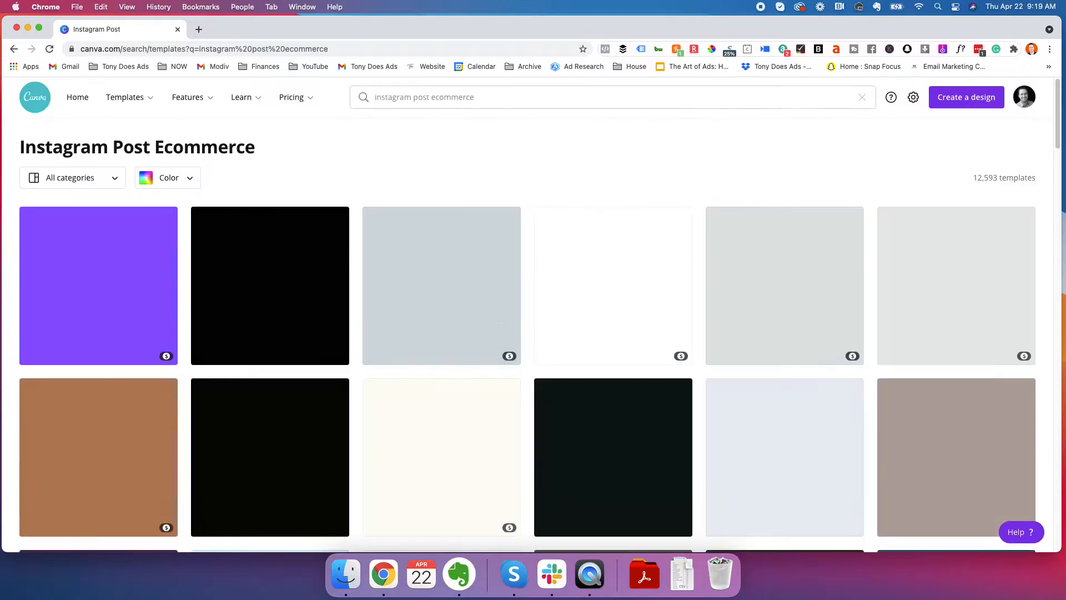
# Browse the ecommerce template results and open the purple "Online Now" photo frame template for editing
pyautogui.scroll(-5, 565, 221)
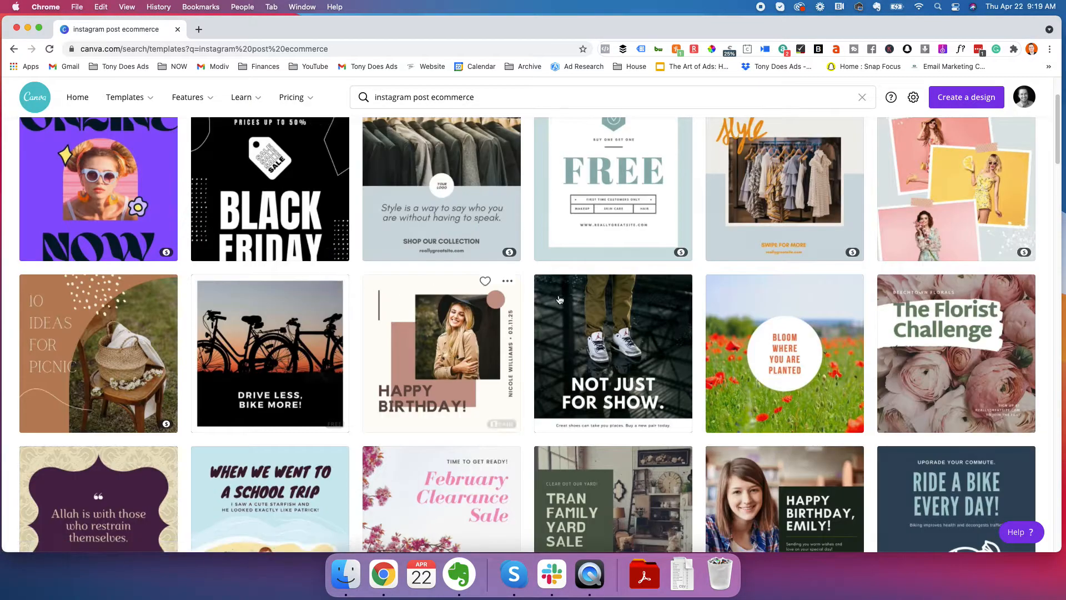
pyautogui.scroll(-5, 487, 297)
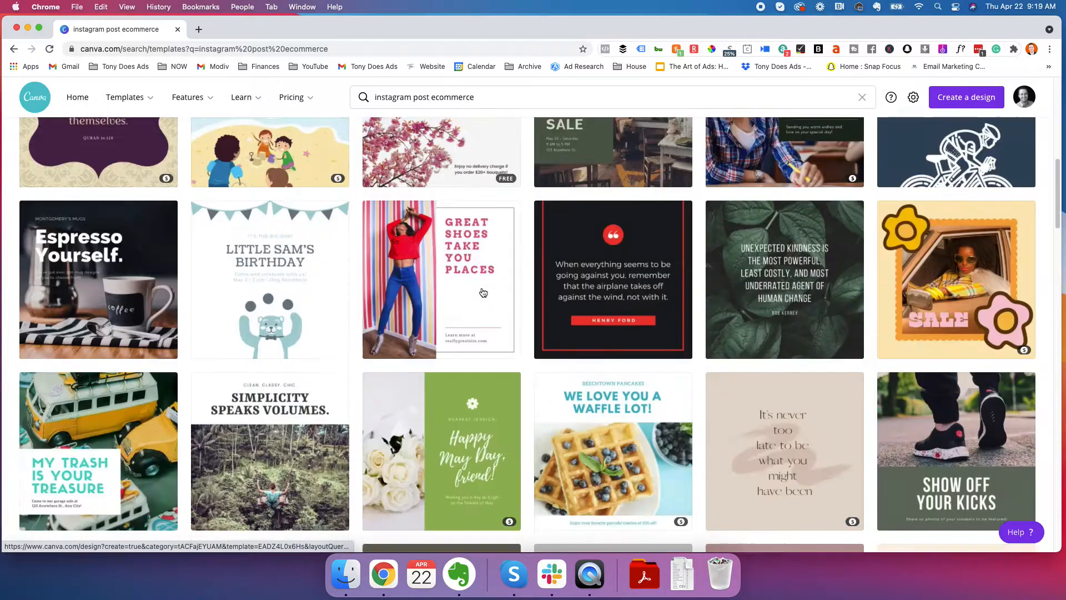
pyautogui.scroll(1, 366, 294)
pyautogui.scroll(10, 367, 294)
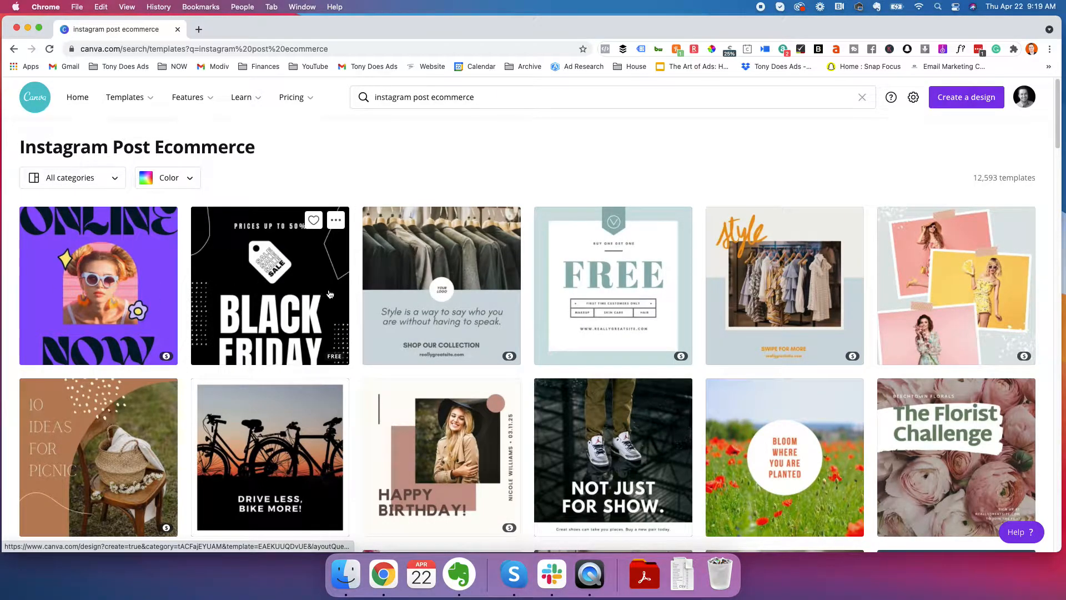
pyautogui.click(115, 284)
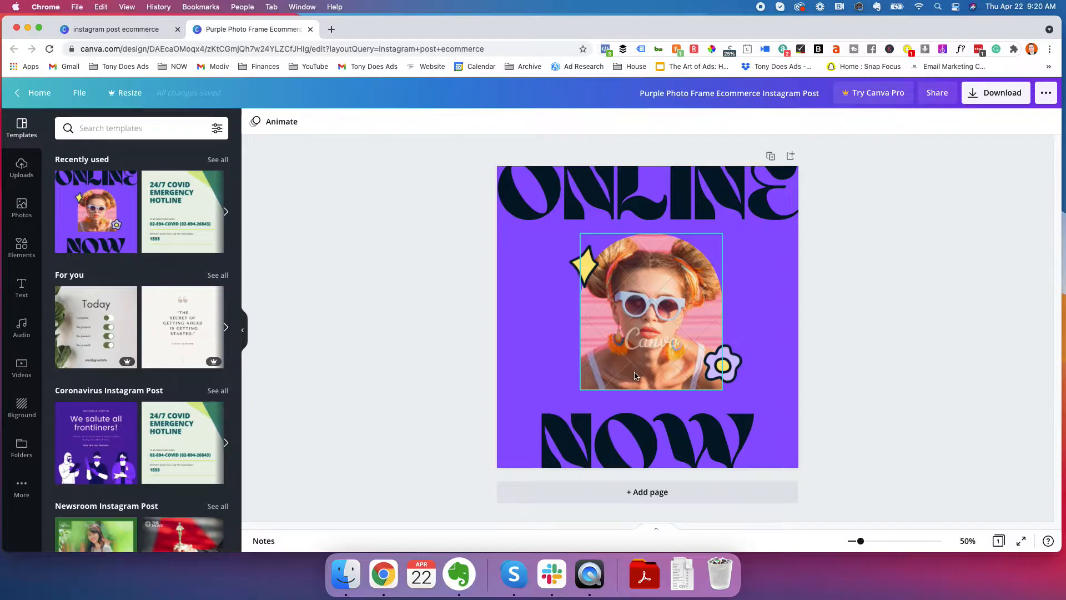
# Check the watermark removal purchase options for the framed sunglasses portrait, then dismiss them
pyautogui.click(665, 306)
pyautogui.click(676, 381)
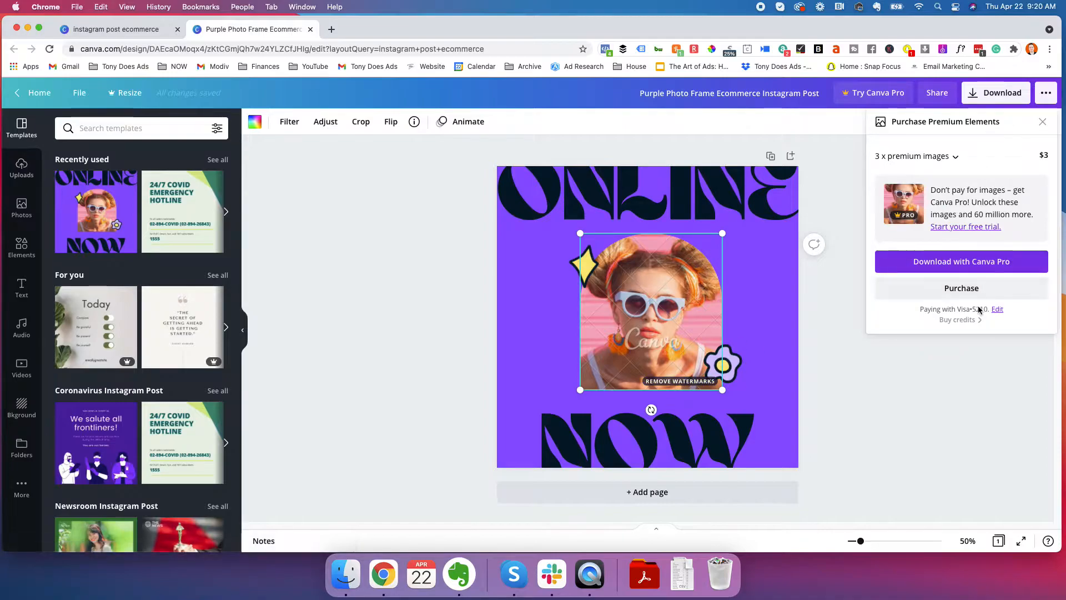
pyautogui.click(1042, 122)
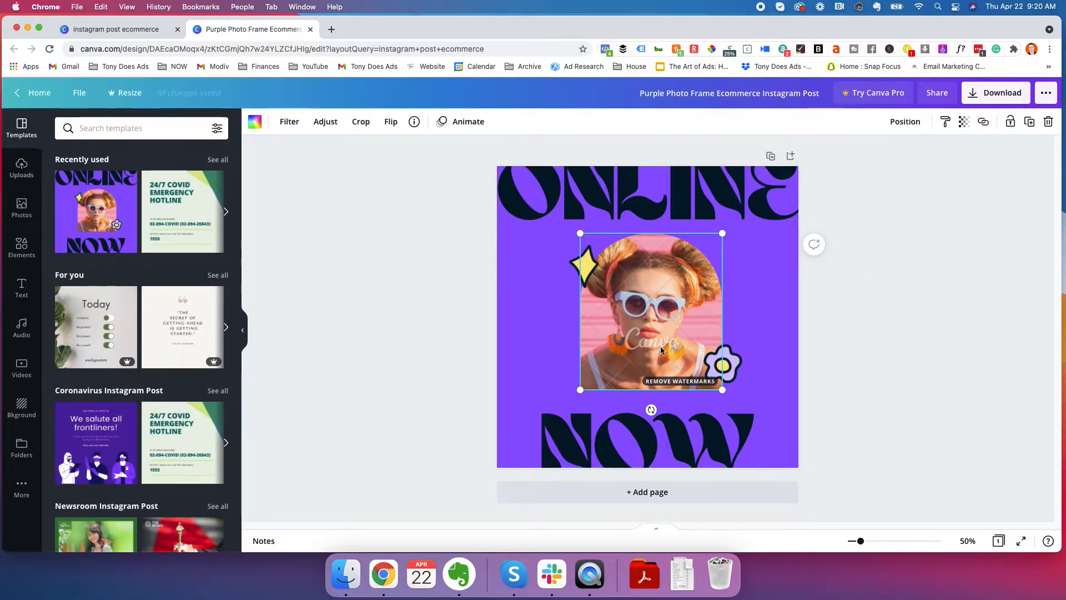
# Browse the trending photos in the photo library and search it for "smiling lady"
pyautogui.click(22, 207)
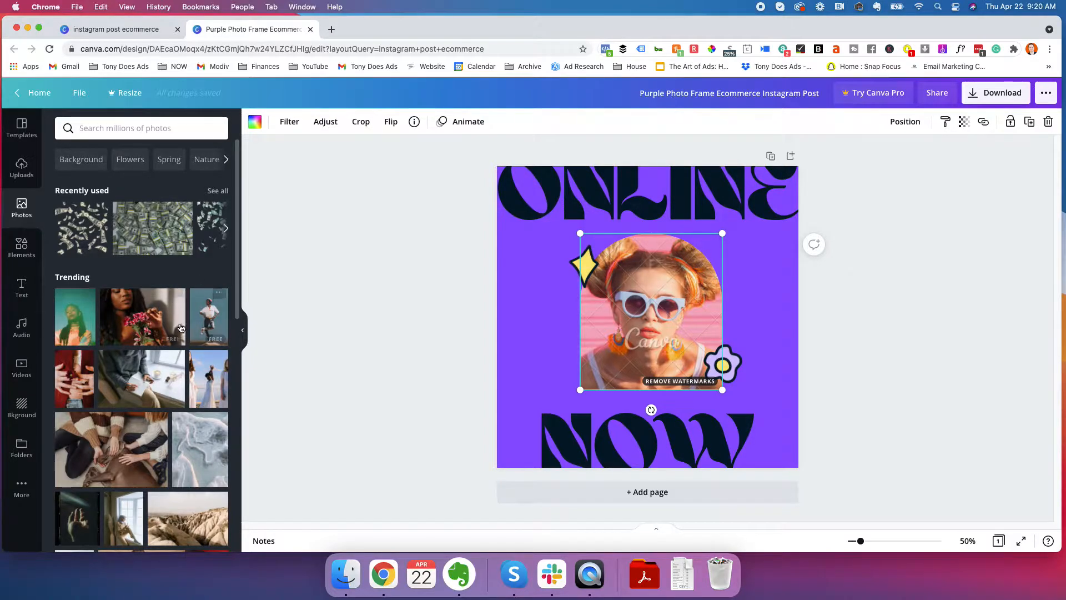
pyautogui.scroll(-3, 141, 336)
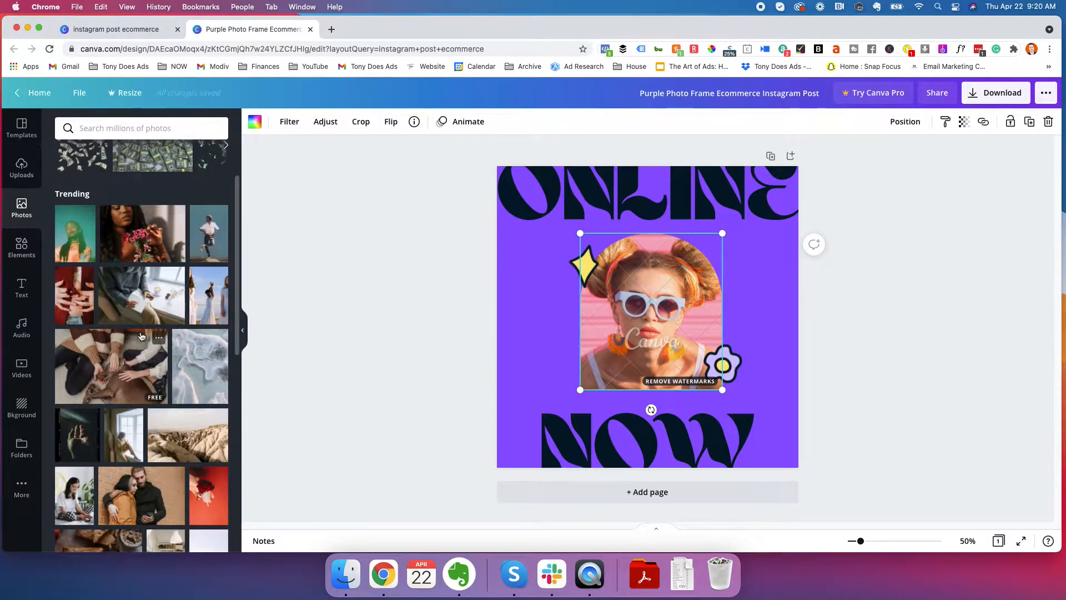
pyautogui.scroll(-1, 142, 336)
pyautogui.scroll(-3, 141, 336)
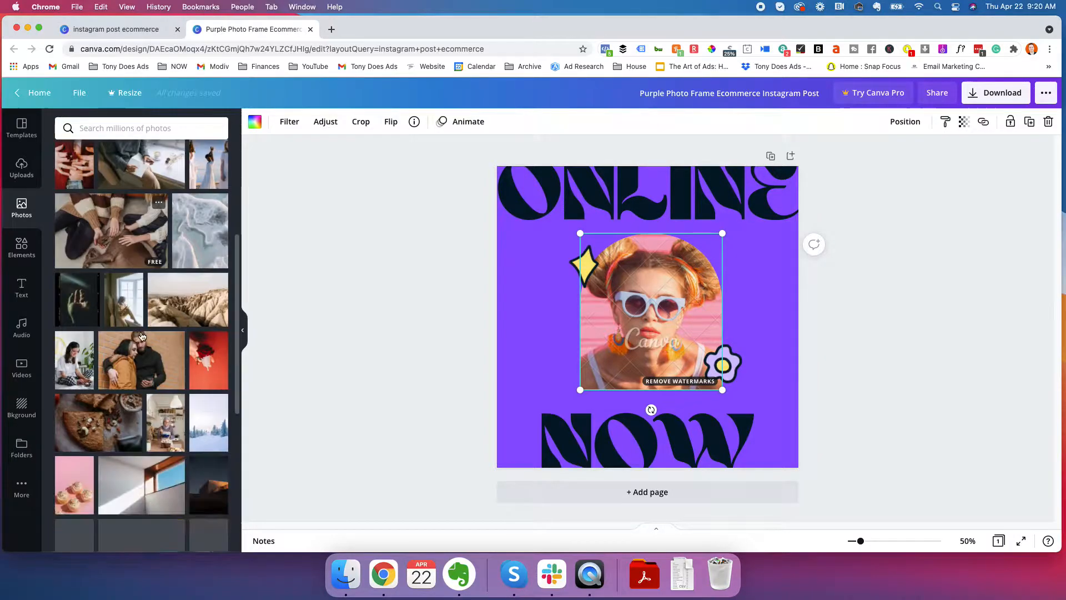
pyautogui.click(144, 127)
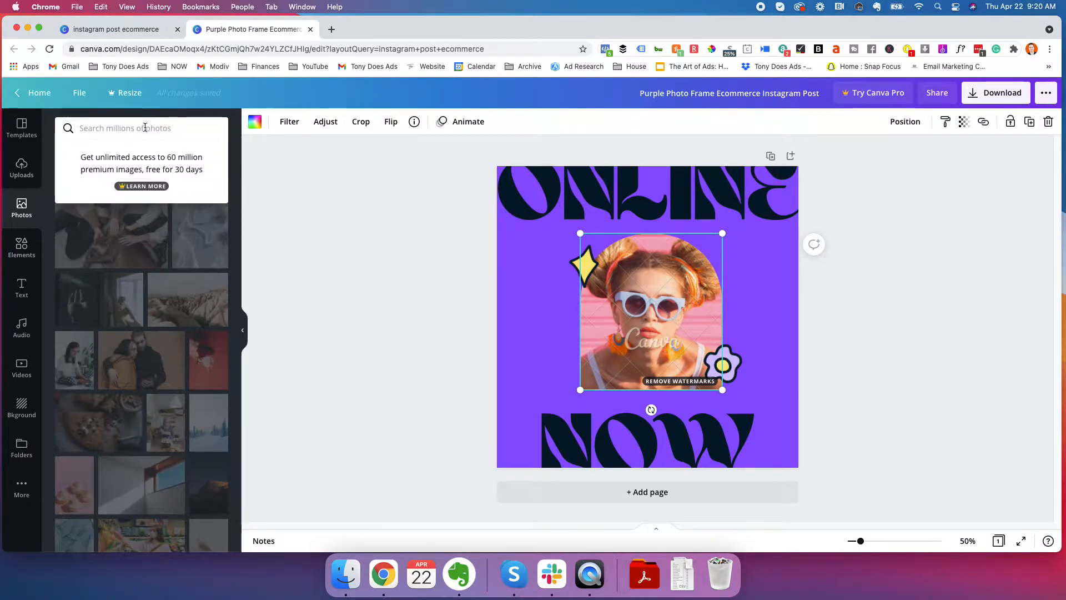
pyautogui.write('smiling lady')
pyautogui.press('Return')
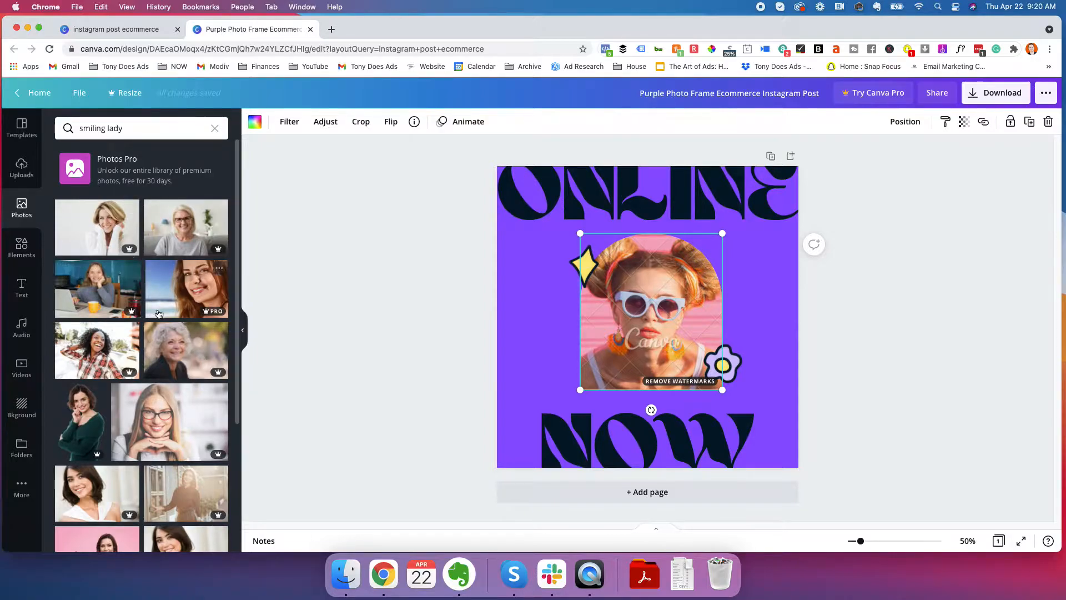
# Look through the "smiling lady" photo results for a free, non-Pro image
pyautogui.scroll(-5, 145, 311)
pyautogui.scroll(-4, 154, 332)
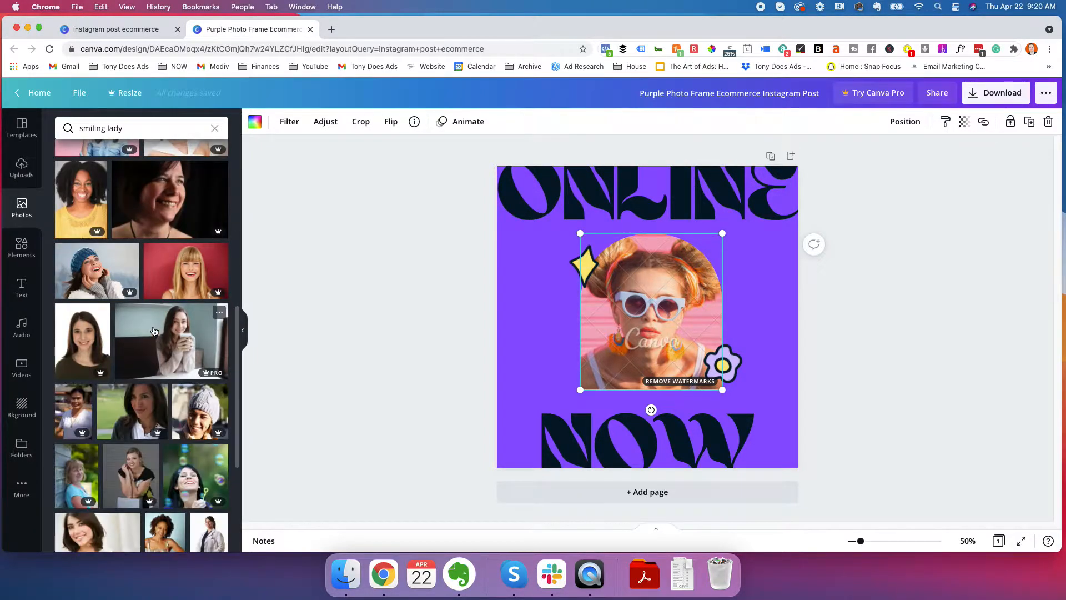
pyautogui.scroll(-8, 161, 368)
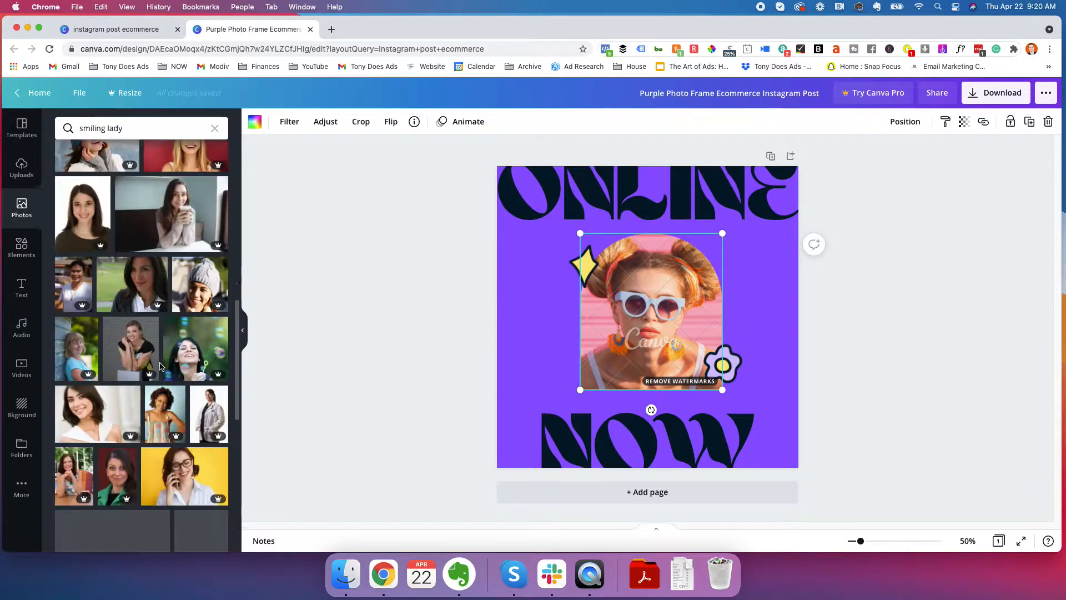
pyautogui.scroll(-4, 160, 365)
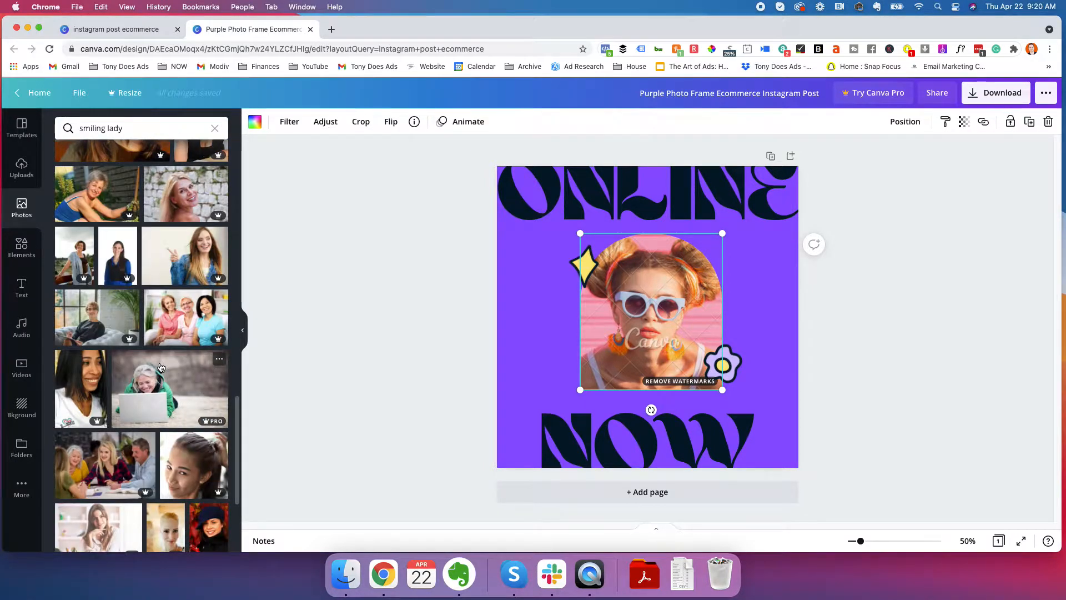
pyautogui.scroll(-10, 160, 367)
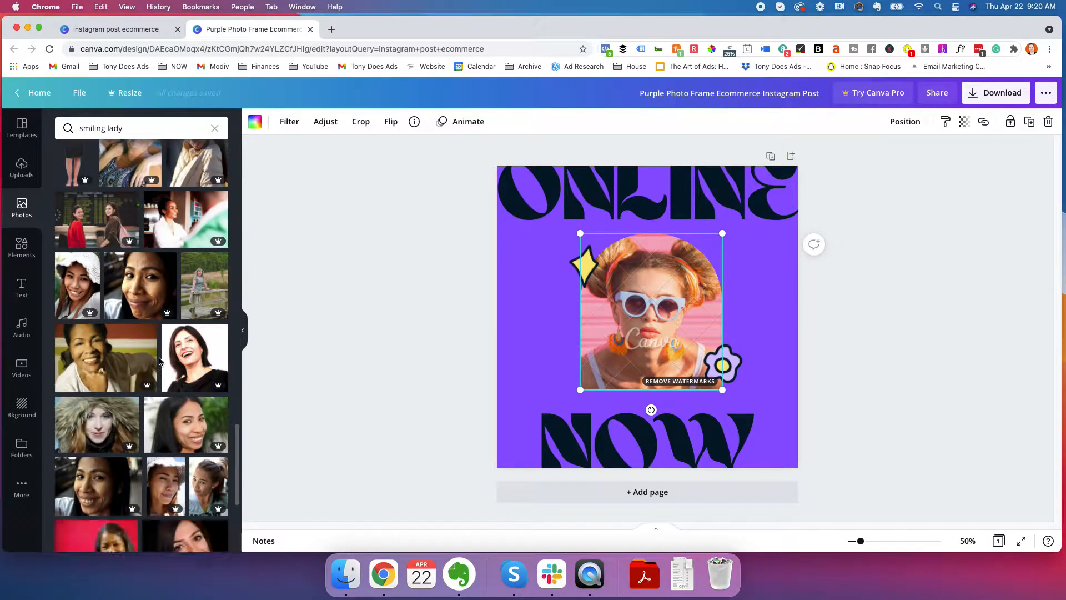
pyautogui.scroll(-8, 159, 361)
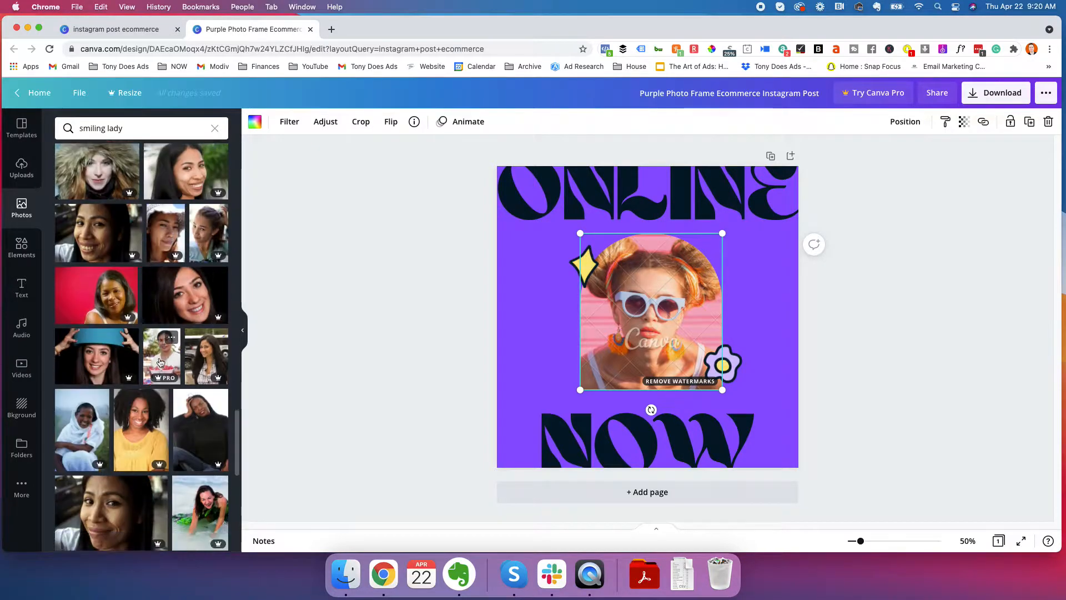
pyautogui.scroll(-8, 160, 363)
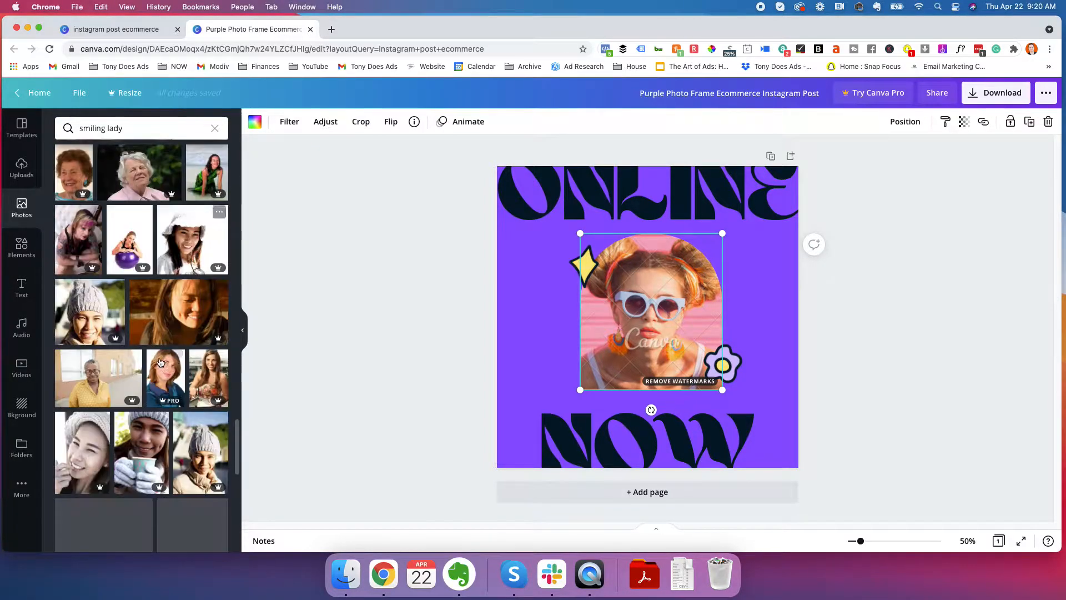
pyautogui.scroll(-8, 160, 362)
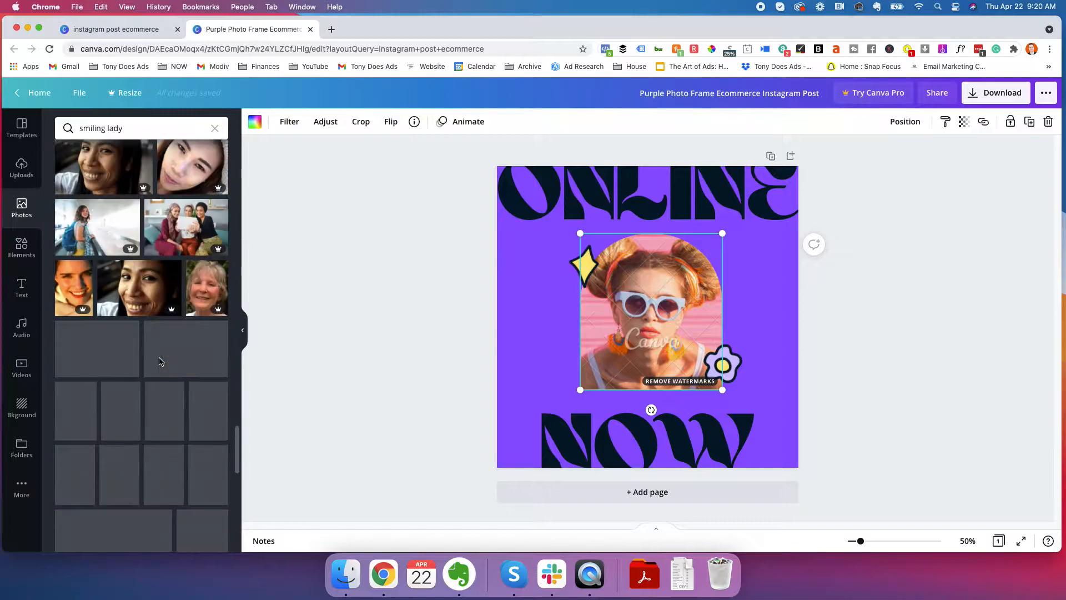
pyautogui.scroll(-10, 159, 362)
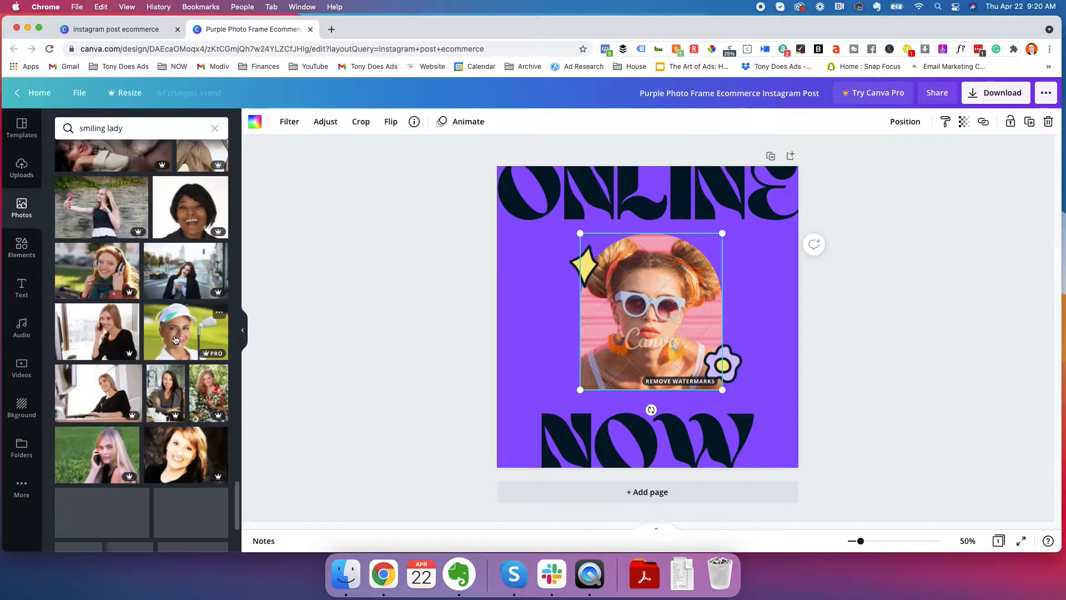
pyautogui.scroll(-5, 176, 340)
pyautogui.scroll(20, 176, 340)
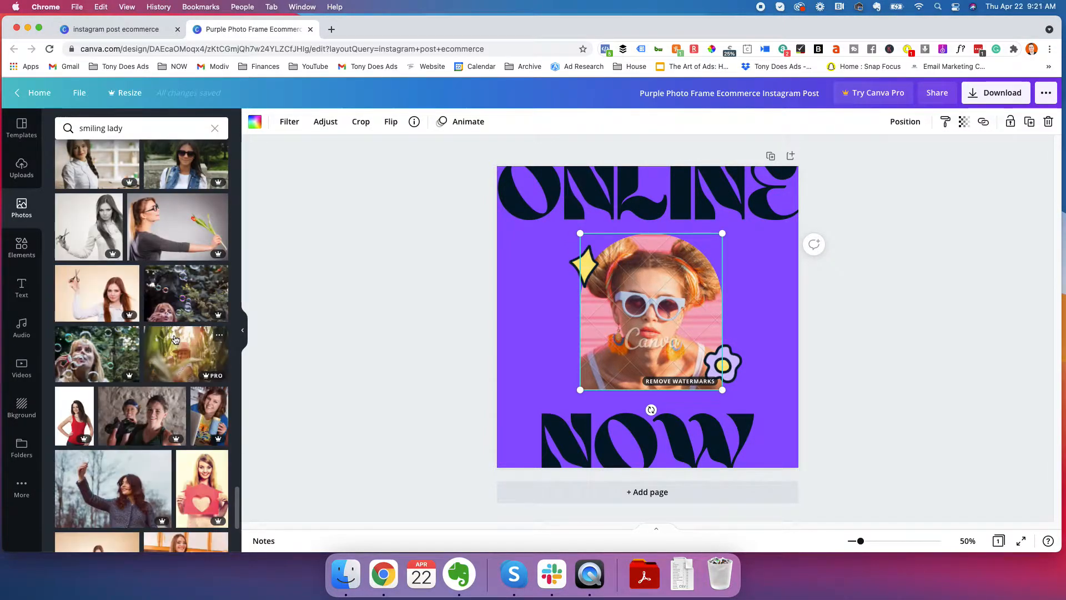
# Refine the photo search to "smiling lady free" and check the results
pyautogui.click(137, 124)
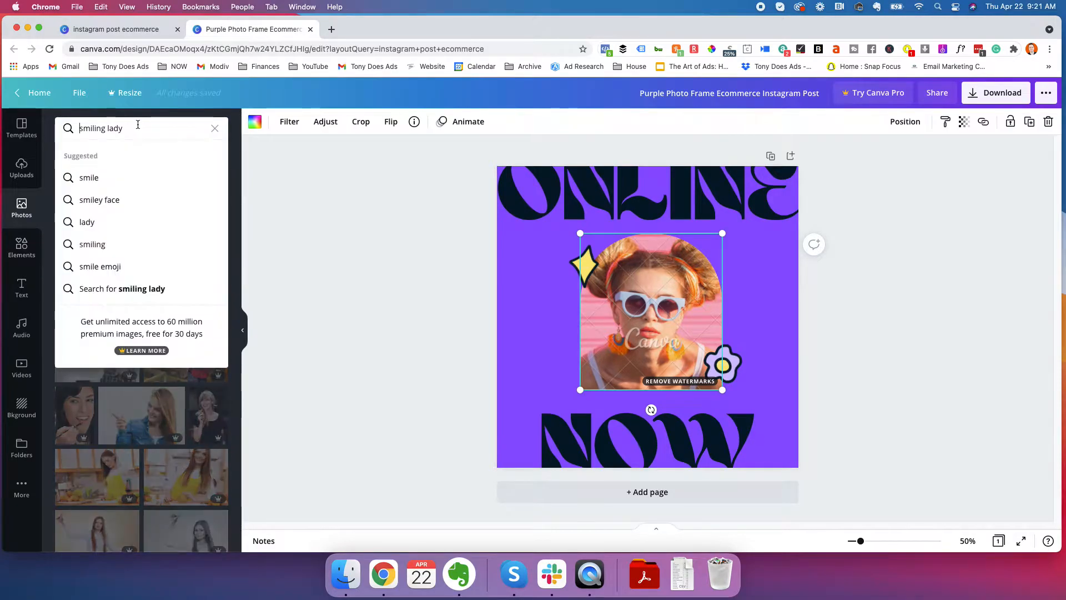
pyautogui.write('free')
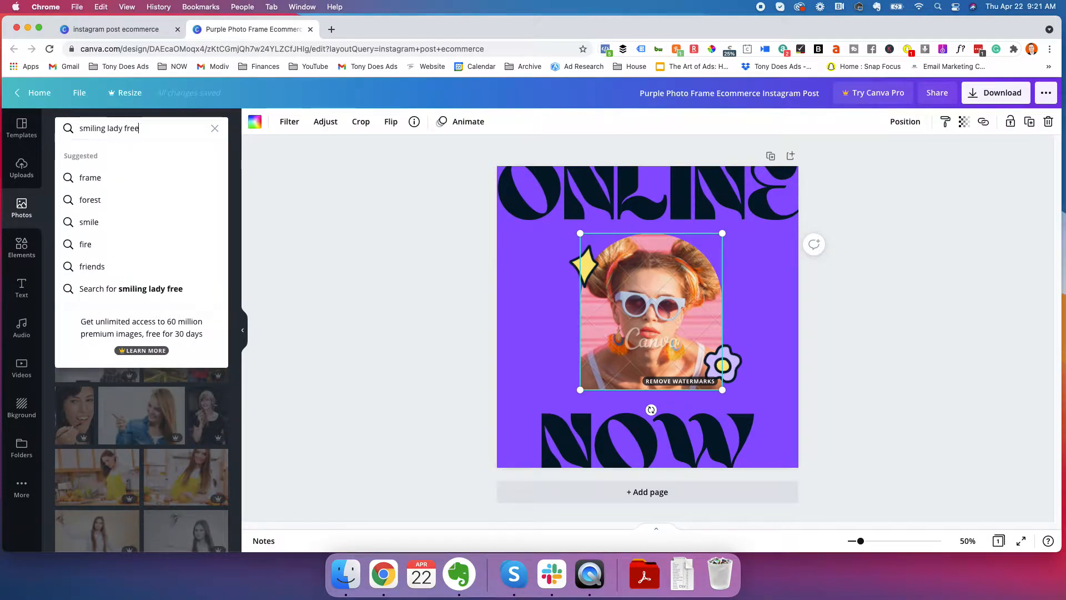
pyautogui.press('Return')
pyautogui.scroll(-10, 150, 297)
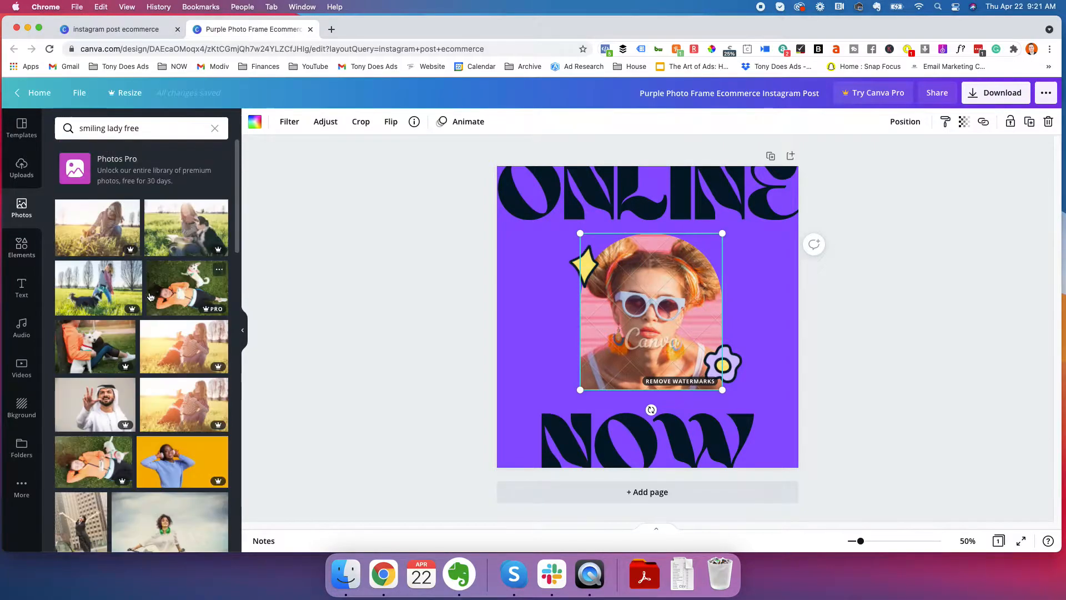
# Clear the photo search and replace the framed portrait with the free trending photo of a red-haired woman with closed eyes, resting on an arm
pyautogui.click(214, 129)
pyautogui.scroll(-5, 123, 314)
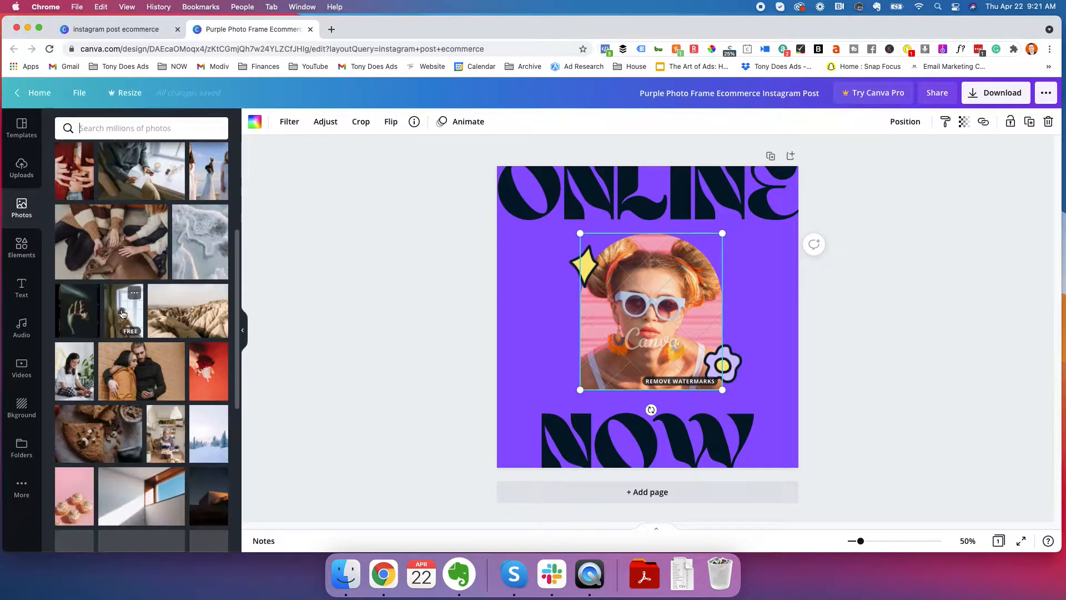
pyautogui.scroll(-3, 124, 299)
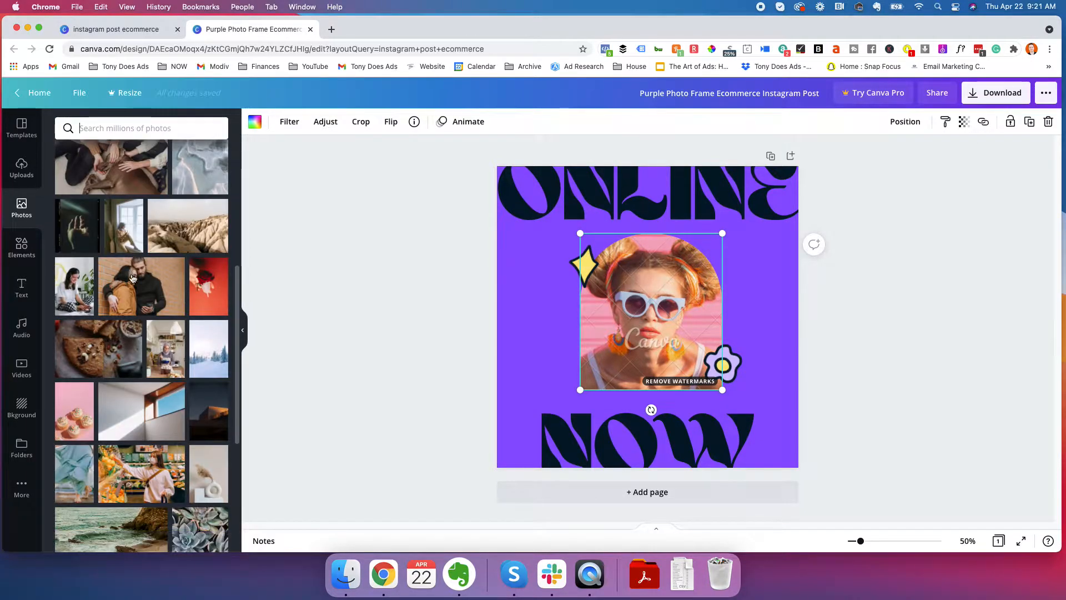
pyautogui.scroll(-10, 135, 294)
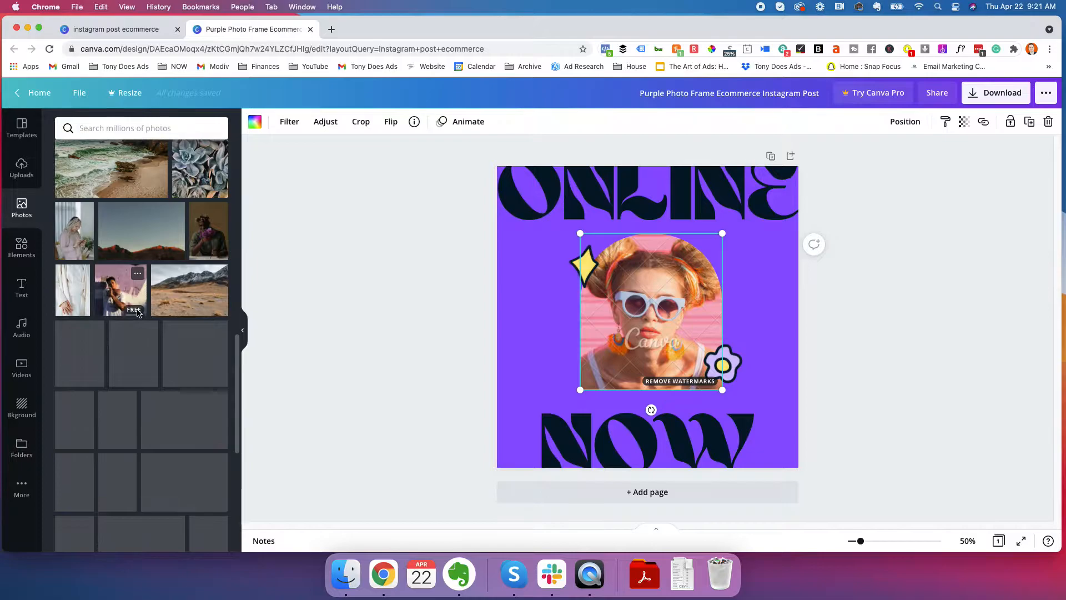
pyautogui.scroll(-4, 166, 309)
pyautogui.scroll(-1, 170, 309)
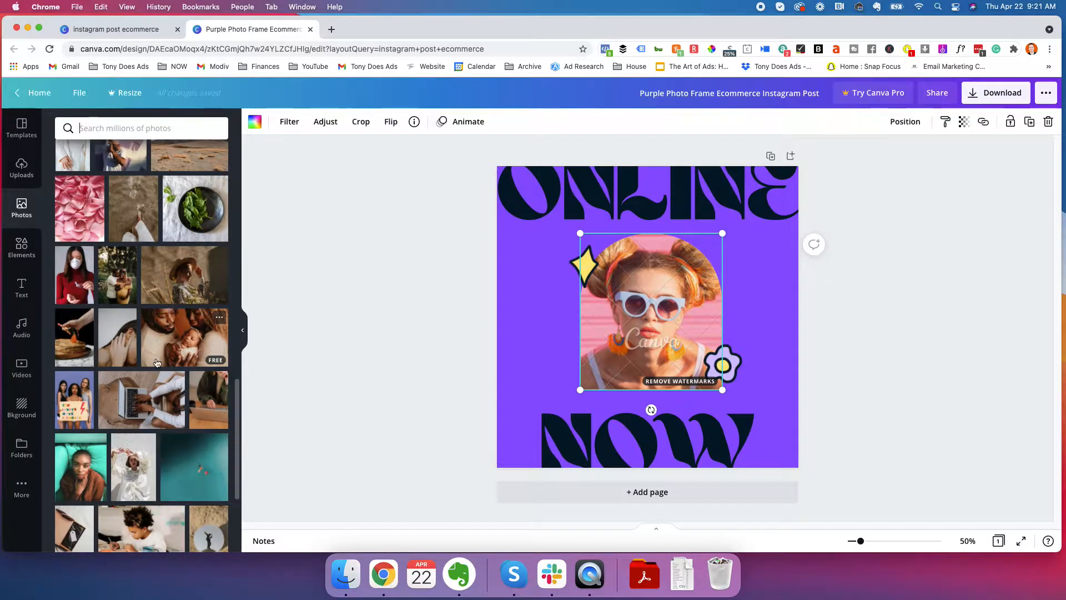
pyautogui.scroll(-5, 174, 351)
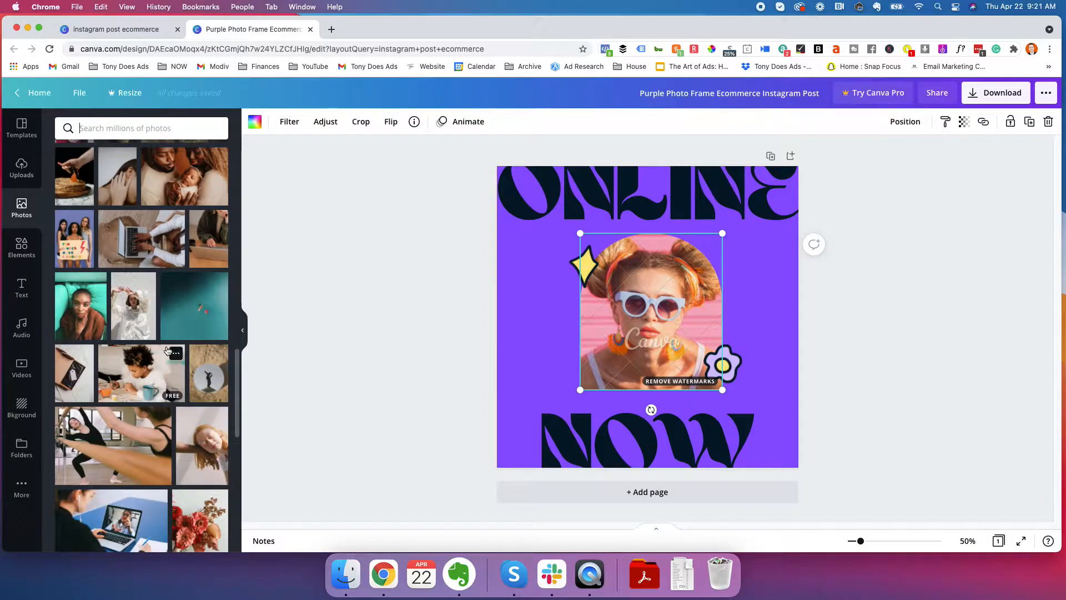
pyautogui.scroll(-9, 161, 344)
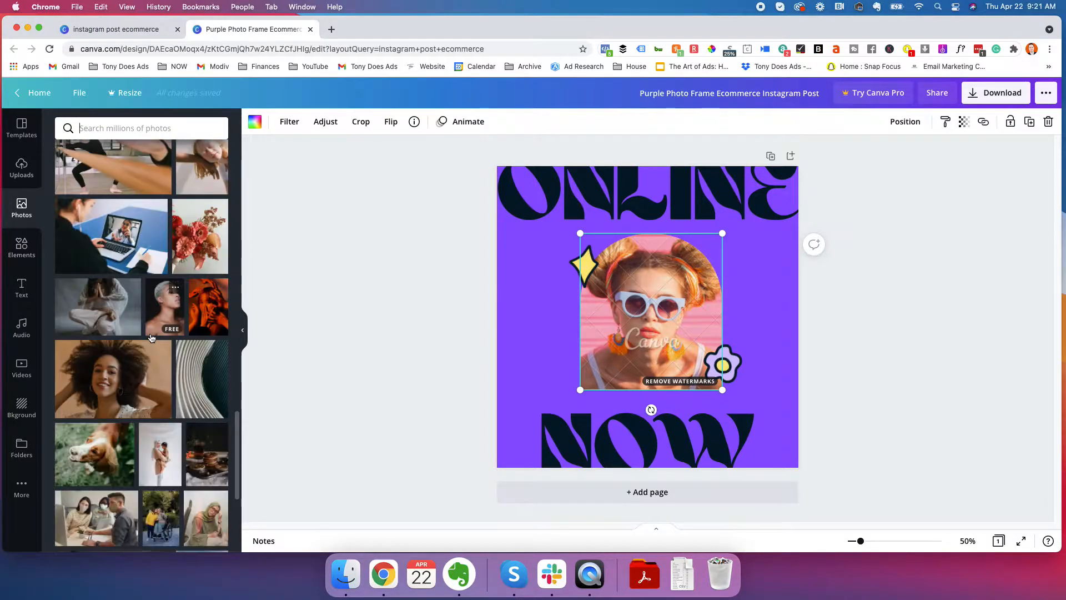
pyautogui.scroll(1, 153, 328)
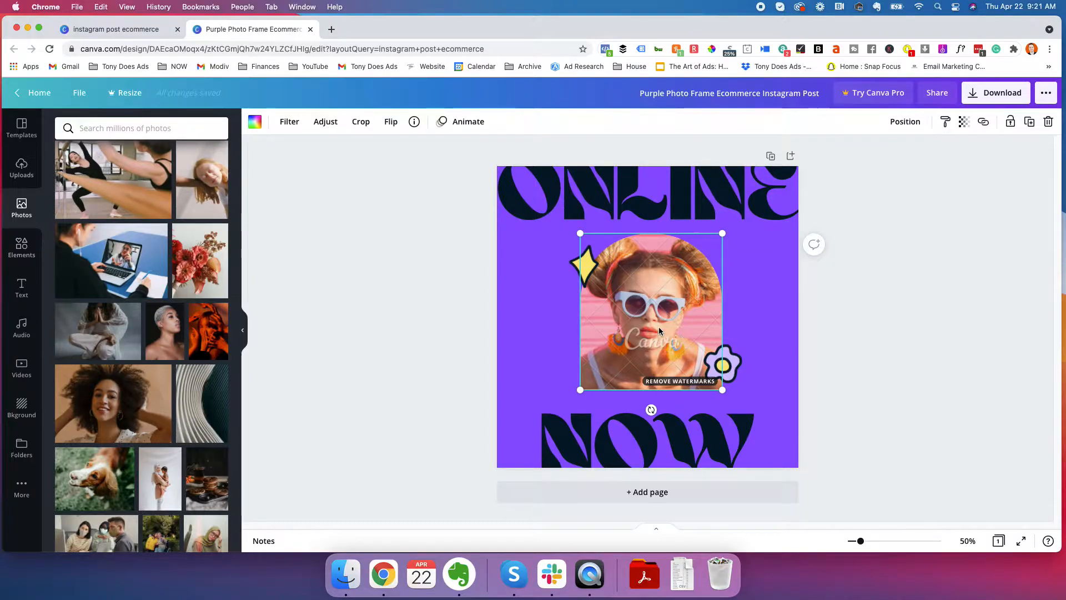
pyautogui.moveTo(202, 179); pyautogui.dragTo(601, 296)
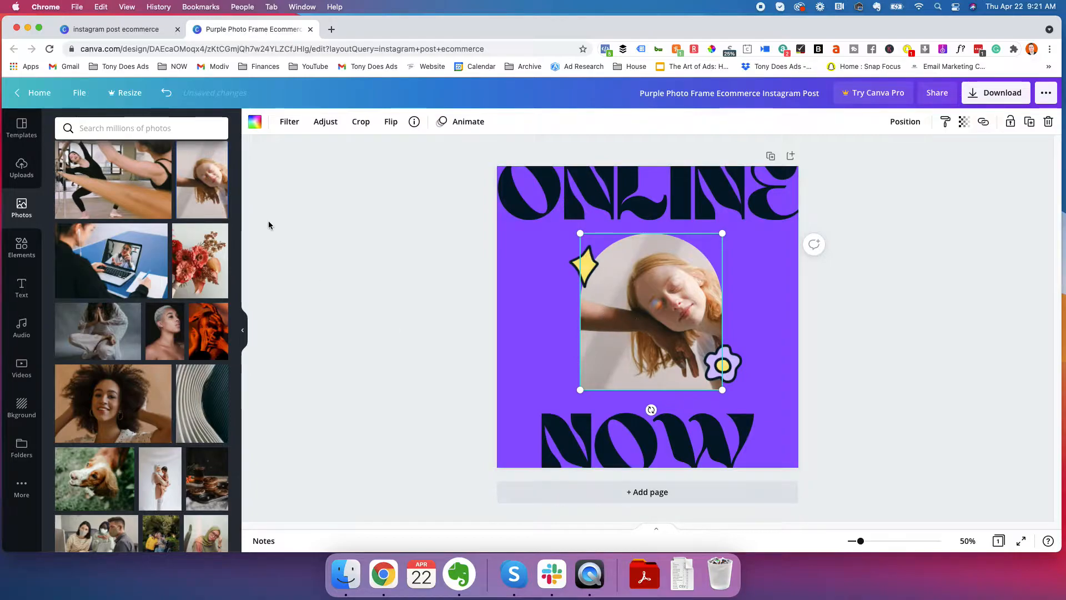
pyautogui.click(875, 327)
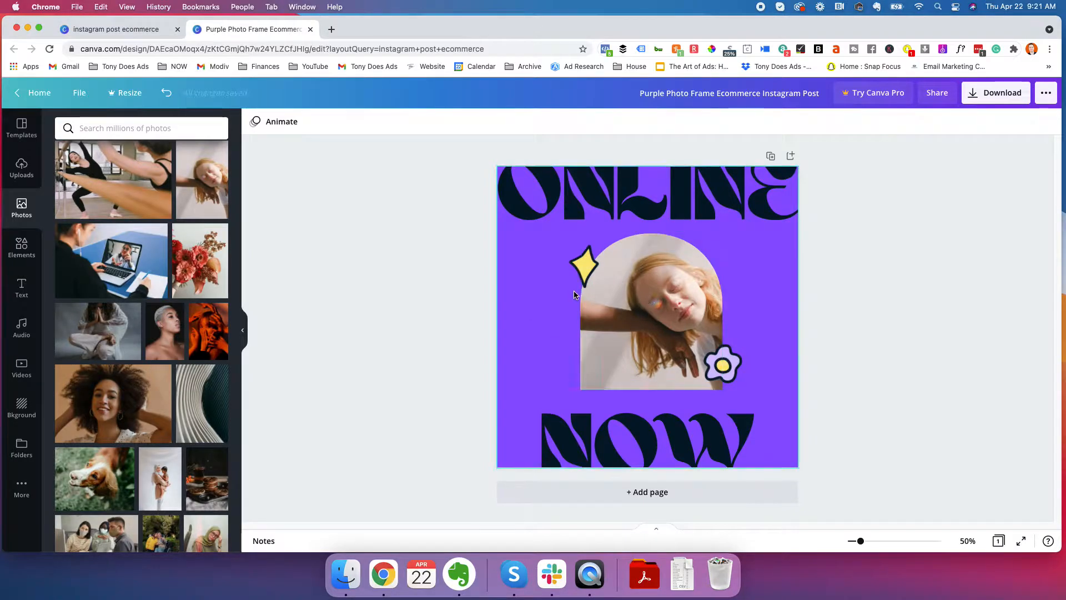
# Inspect the yellow star, the flower and the "ONLINE" headline for watermarks
pyautogui.click(584, 269)
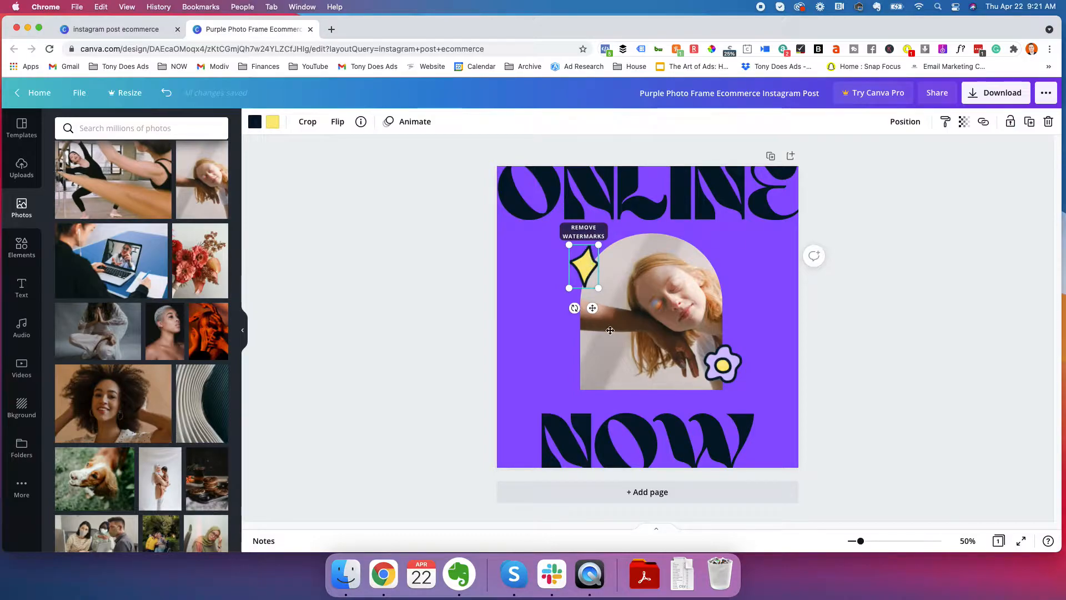
pyautogui.click(722, 364)
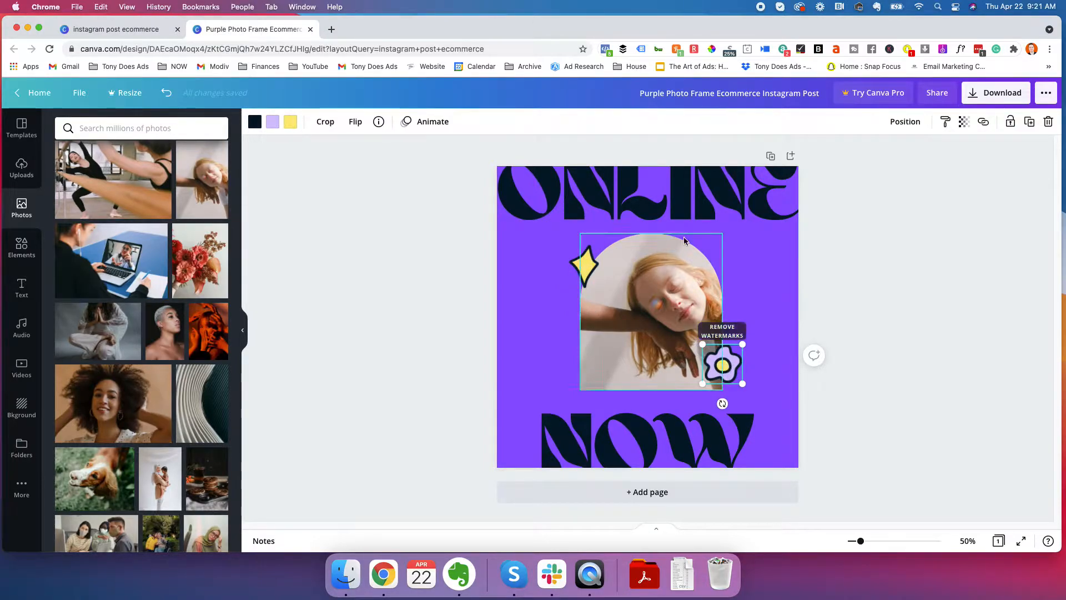
pyautogui.click(639, 224)
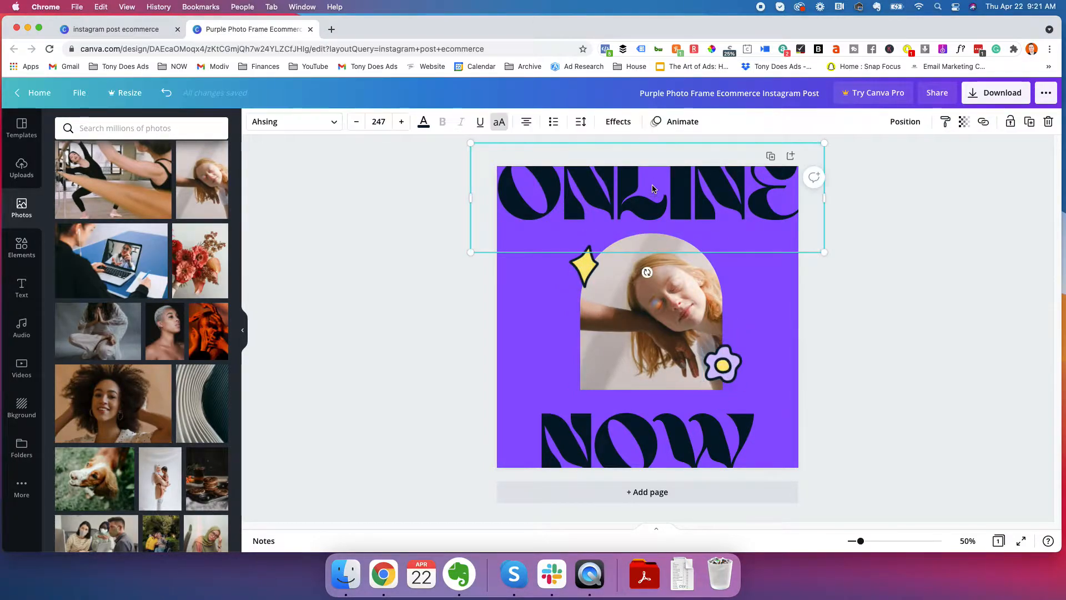
pyautogui.click(488, 313)
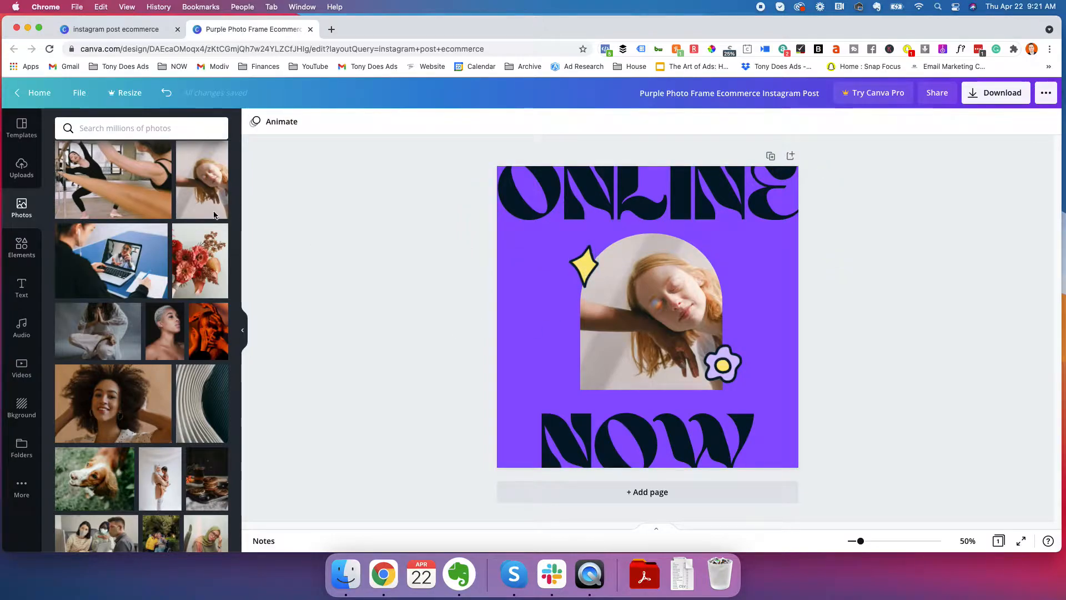
# Search the elements library for "star"
pyautogui.click(25, 251)
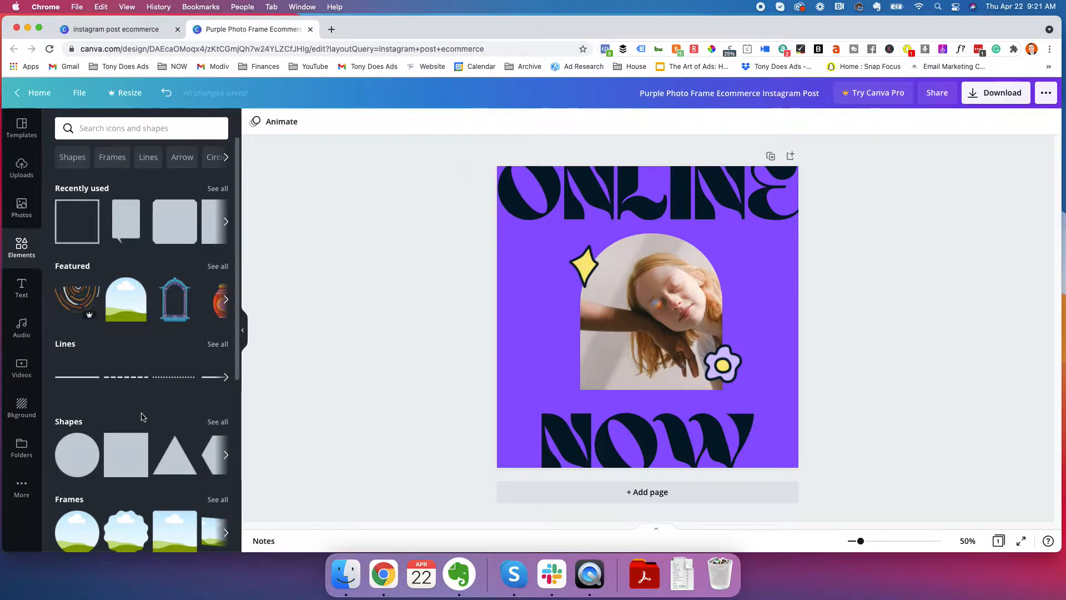
pyautogui.click(149, 127)
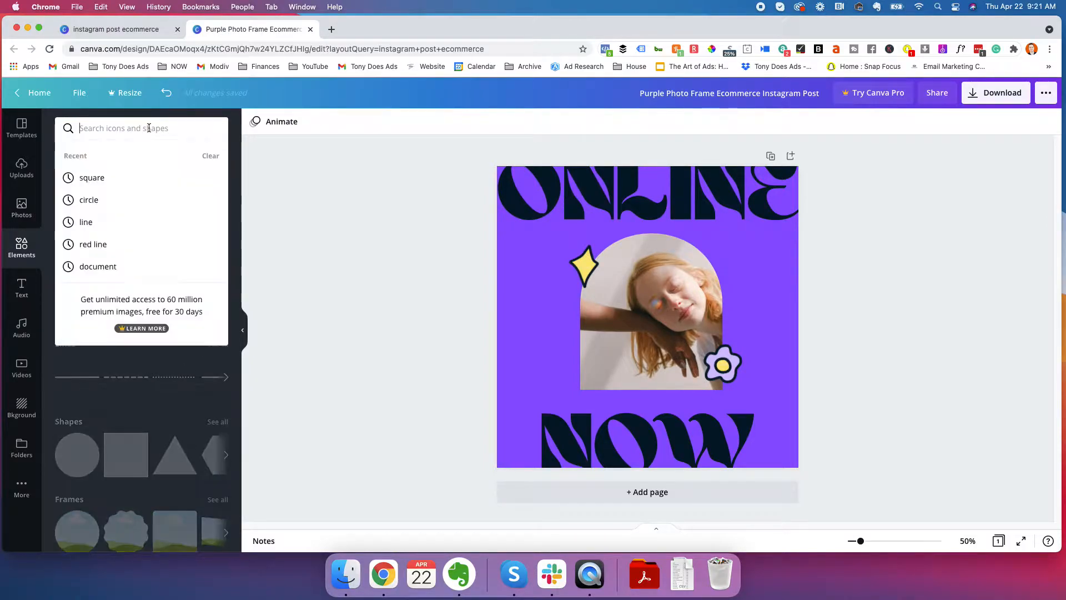
pyautogui.write('star')
pyautogui.press('Return')
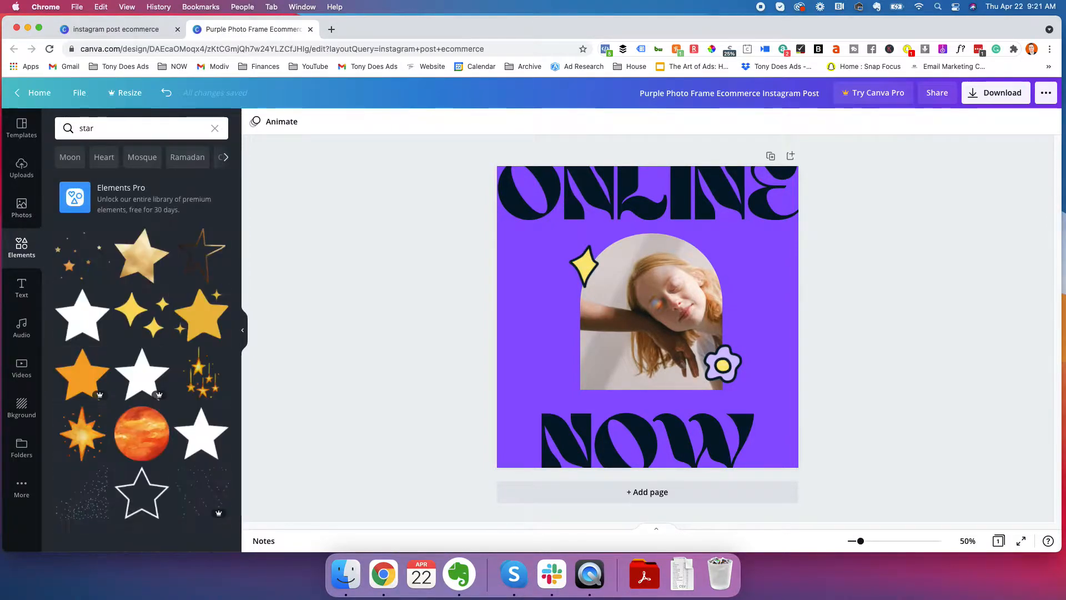
# Add the free yellow three-sparkle graphic to the design and shrink it to about half its size
pyautogui.scroll(-3, 160, 329)
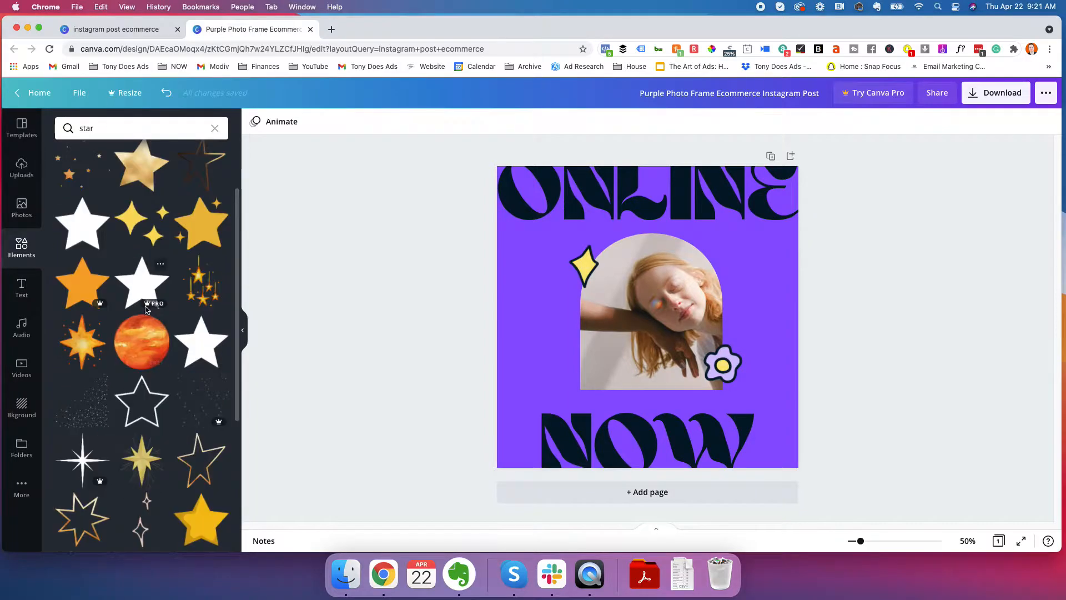
pyautogui.scroll(3, 111, 305)
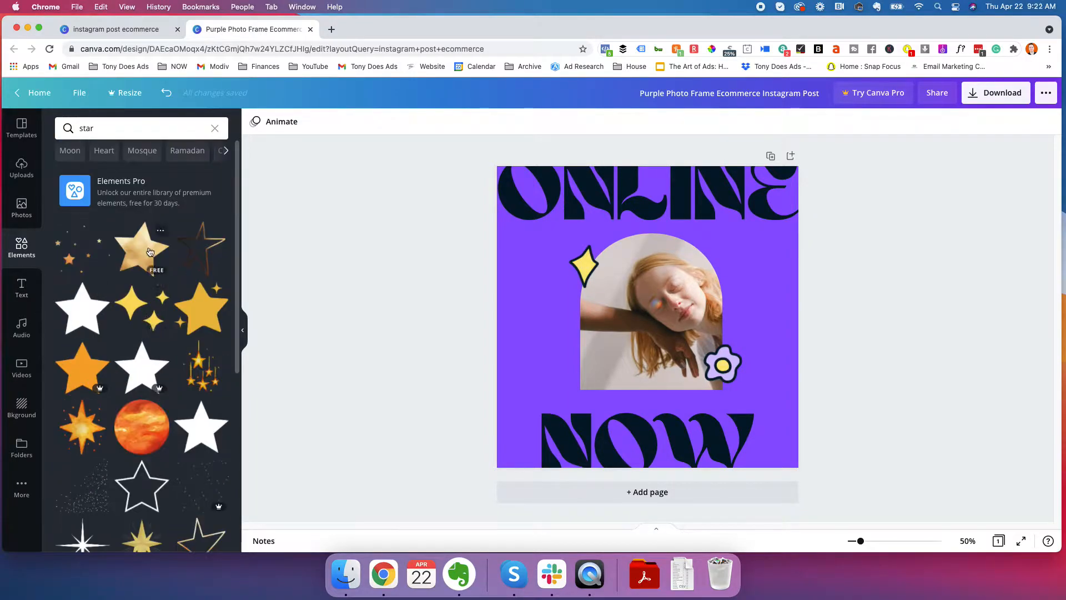
pyautogui.click(143, 307)
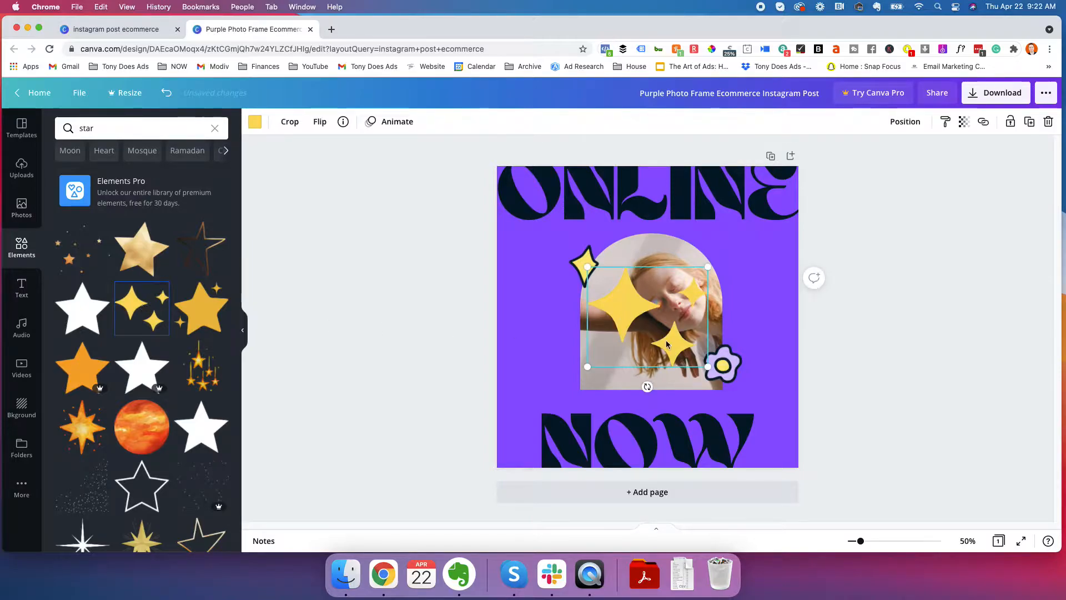
pyautogui.moveTo(708, 368); pyautogui.dragTo(651, 320)
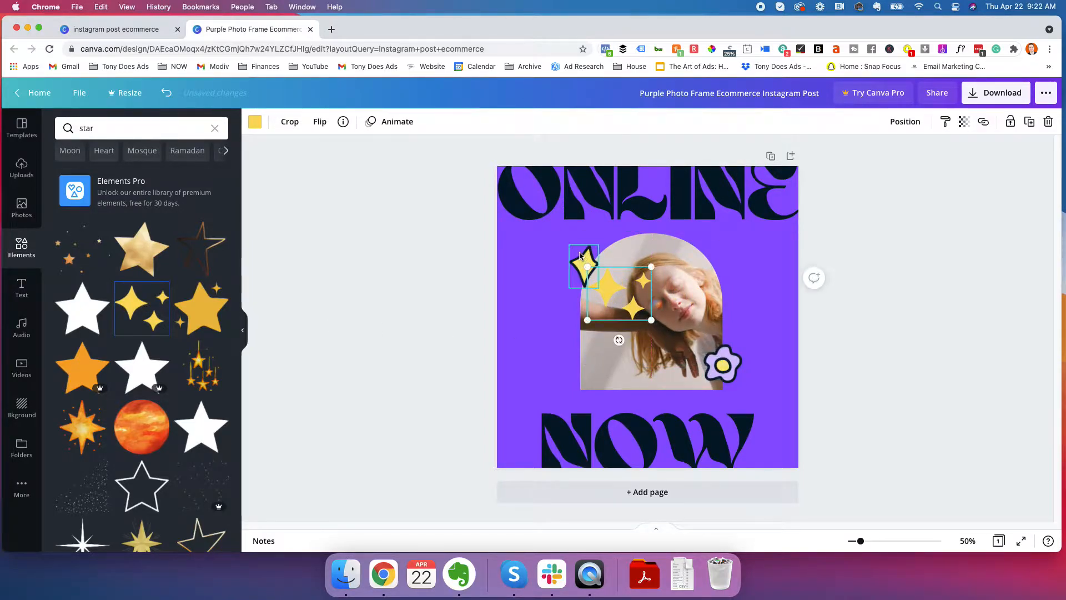
# Delete the premium outlined yellow star and place the three sparkles at the photo frame's upper-left edge
pyautogui.click(581, 262)
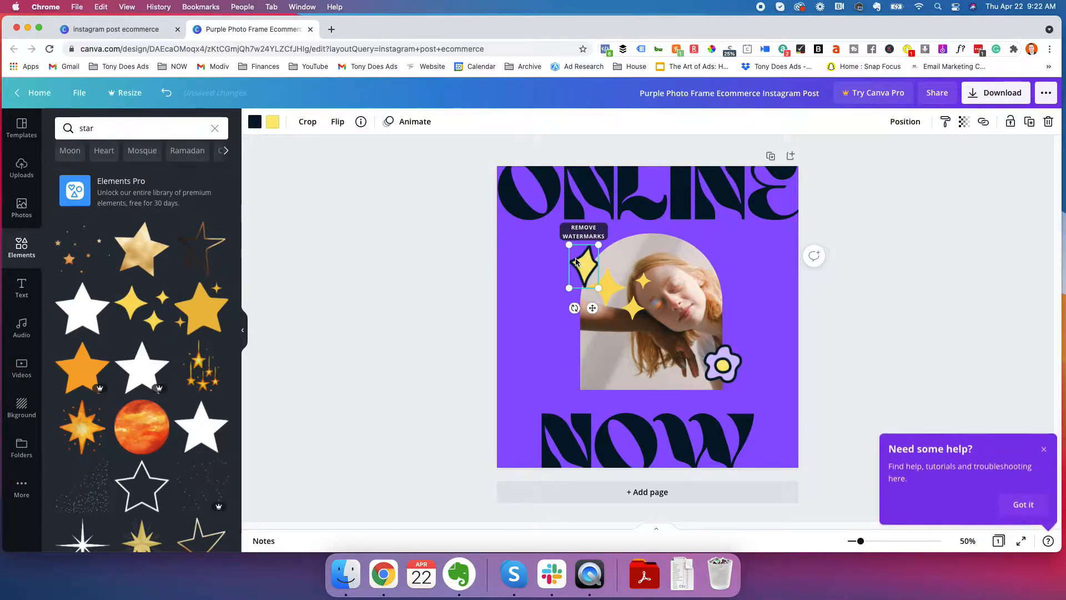
pyautogui.press('Delete')
pyautogui.moveTo(636, 301); pyautogui.dragTo(598, 264)
pyautogui.moveTo(580, 254); pyautogui.dragTo(592, 267)
pyautogui.click(537, 311)
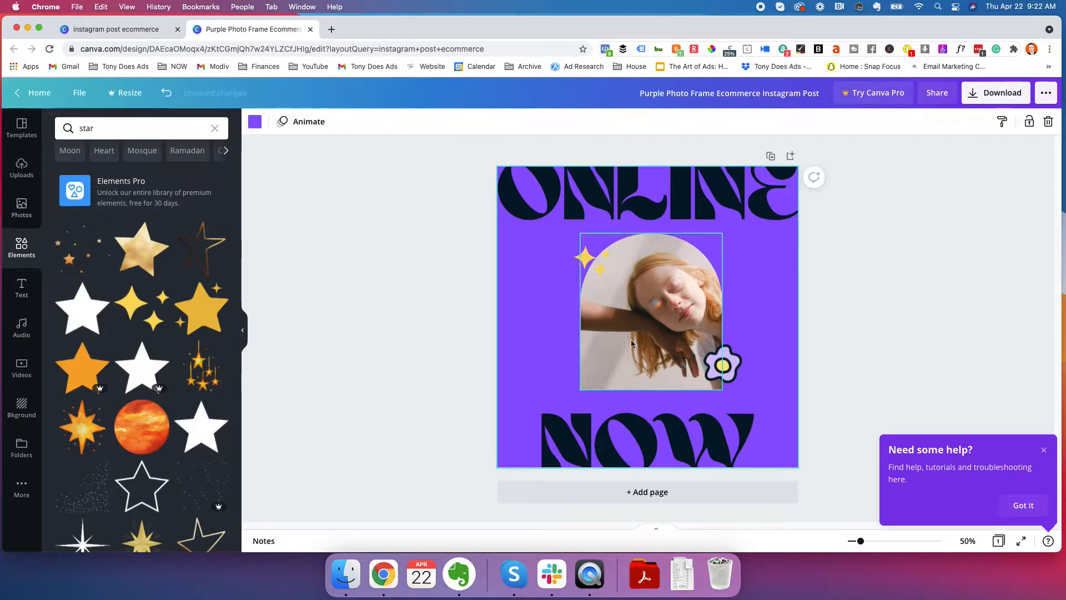
# Search the elements library for "flower"
pyautogui.click(111, 127)
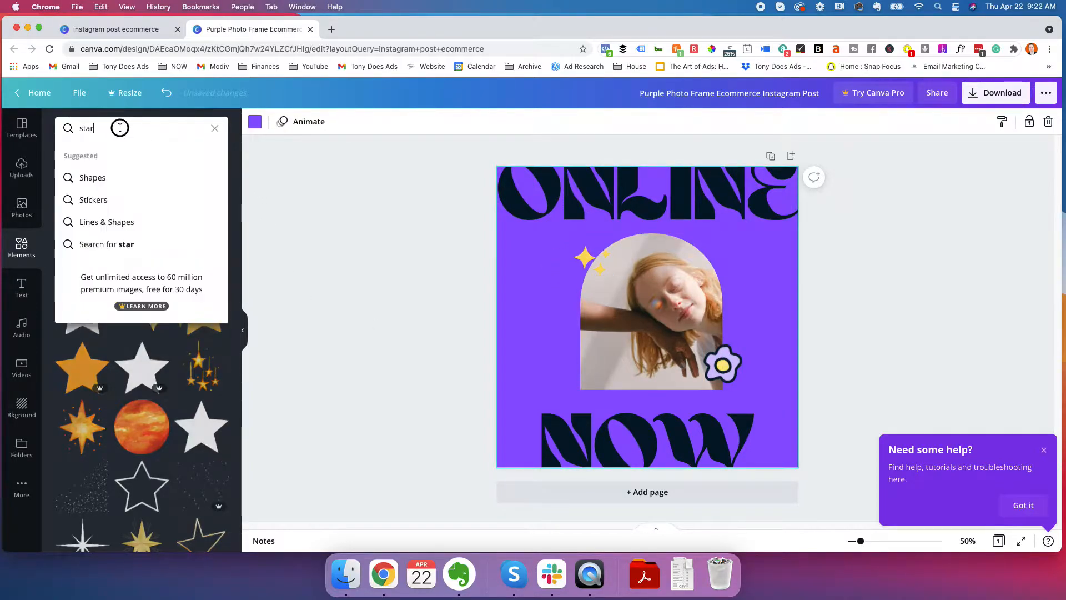
pyautogui.press('BackSpace')
pyautogui.press('BackSpace')
pyautogui.press('BackSpace')
pyautogui.press('BackSpace')
pyautogui.write('flower')
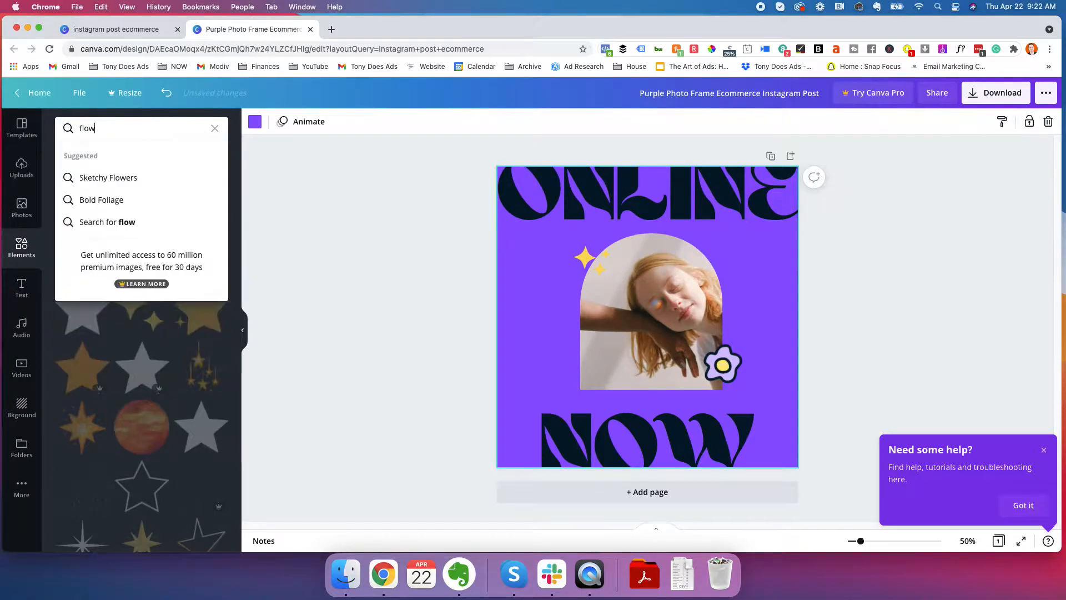
pyautogui.press('Return')
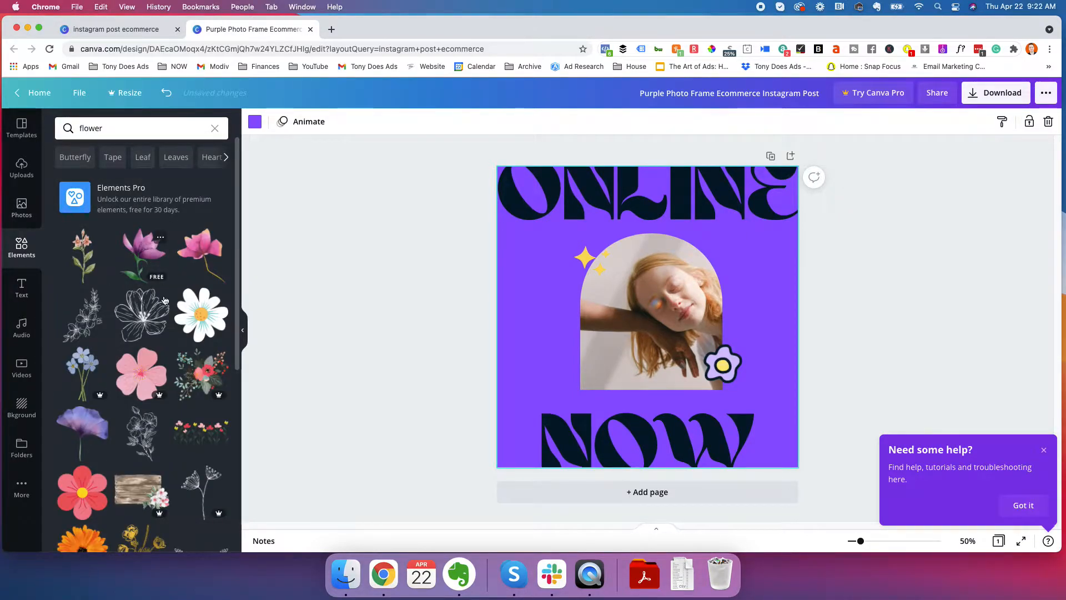
# Add the free white daisy with the orange centre and delete the premium purple flower
pyautogui.click(201, 315)
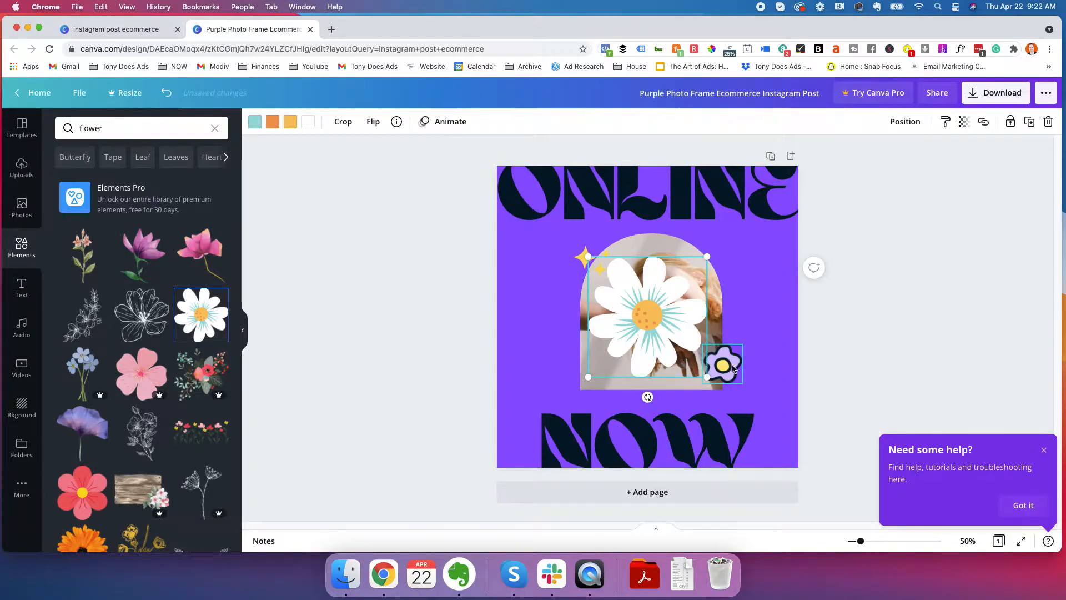
pyautogui.click(732, 367)
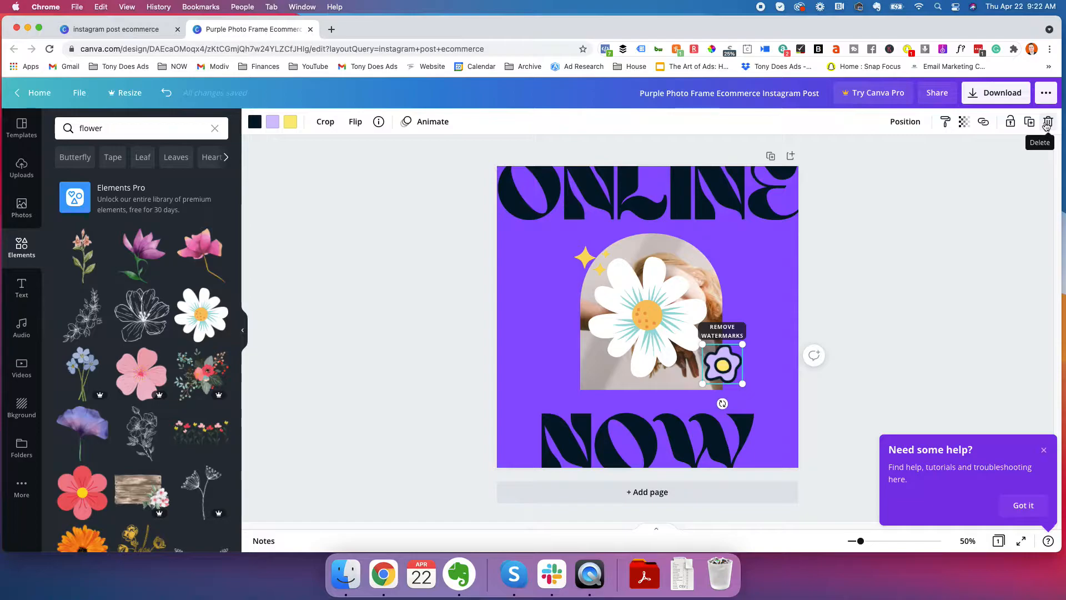
pyautogui.click(1047, 122)
# Shrink the white daisy to a small accent and place it over the photo frame's lower-right corner
pyautogui.click(654, 297)
pyautogui.moveTo(652, 298); pyautogui.dragTo(719, 345)
pyautogui.moveTo(657, 304); pyautogui.dragTo(719, 369)
pyautogui.moveTo(732, 380)
pyautogui.mouseDown()
pyautogui.moveTo(705, 365)
pyautogui.moveTo(715, 383)
pyautogui.mouseUp()
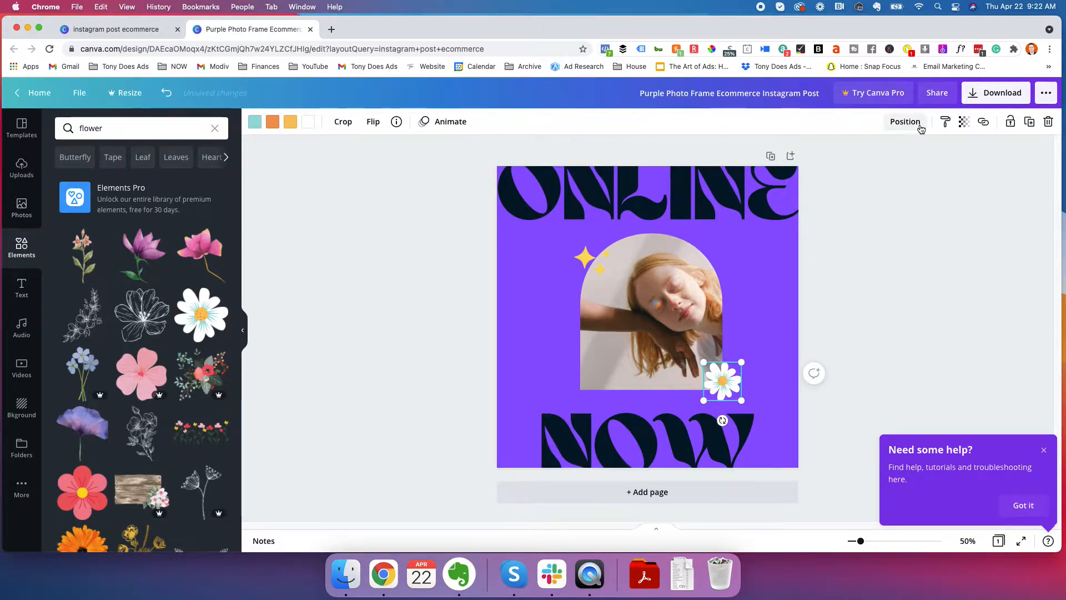
# Set the daisy's transparency to 84
pyautogui.click(964, 127)
pyautogui.moveTo(929, 155); pyautogui.dragTo(915, 160)
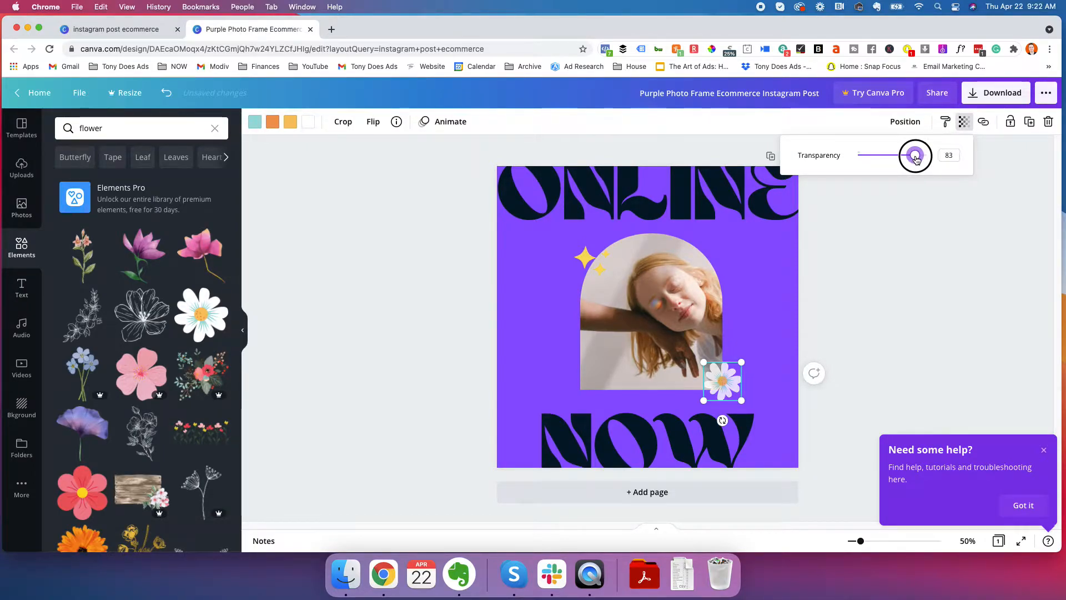
pyautogui.click(887, 259)
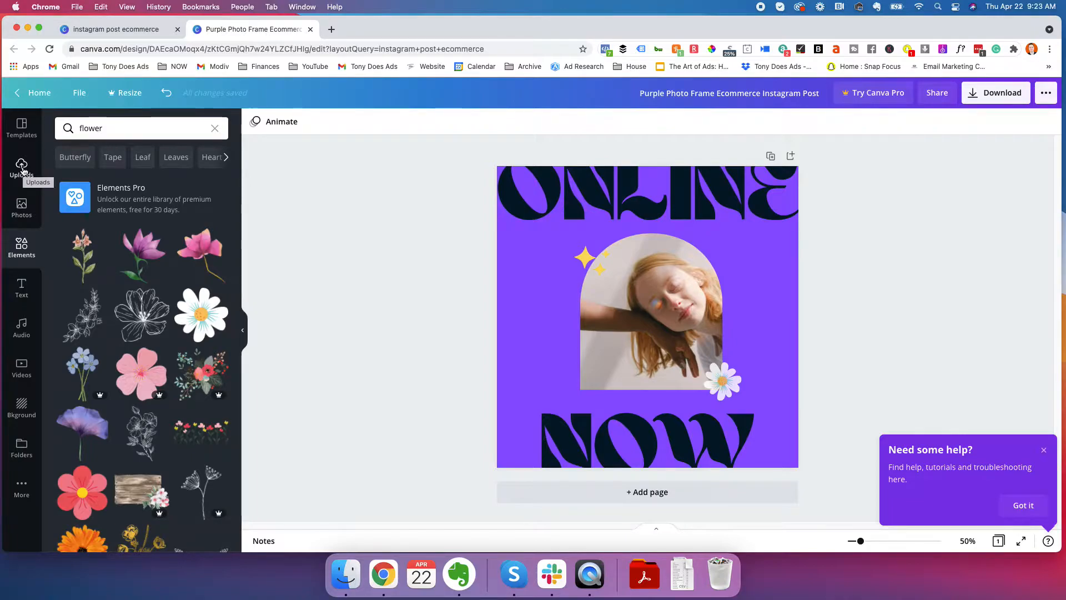
# Browse the available templates, the recent template searches, the stock photos and the flower elements
pyautogui.click(21, 126)
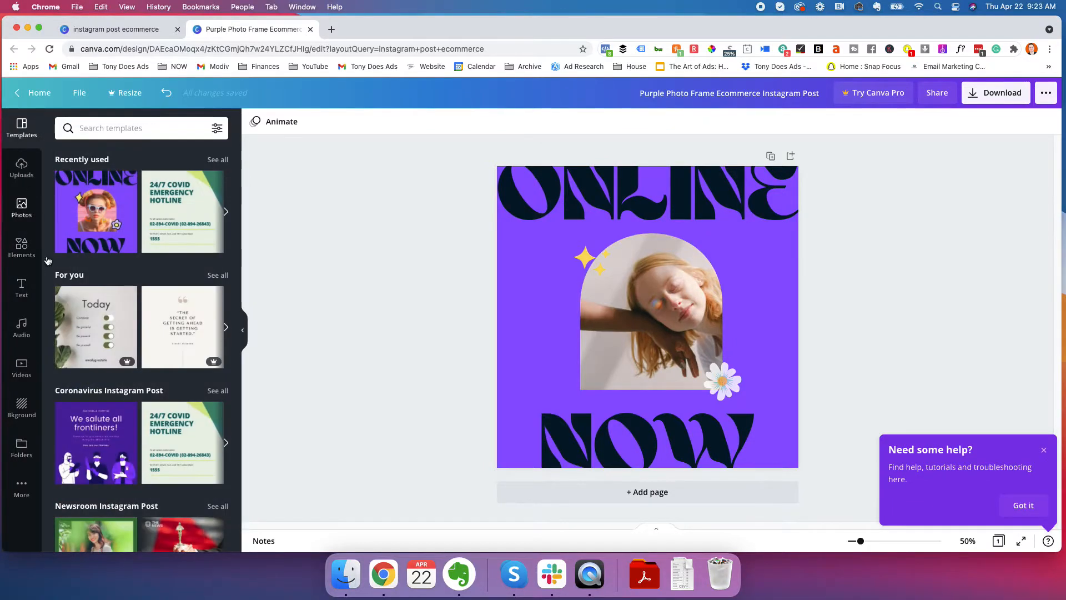
pyautogui.scroll(-3, 164, 270)
pyautogui.scroll(-5, 164, 270)
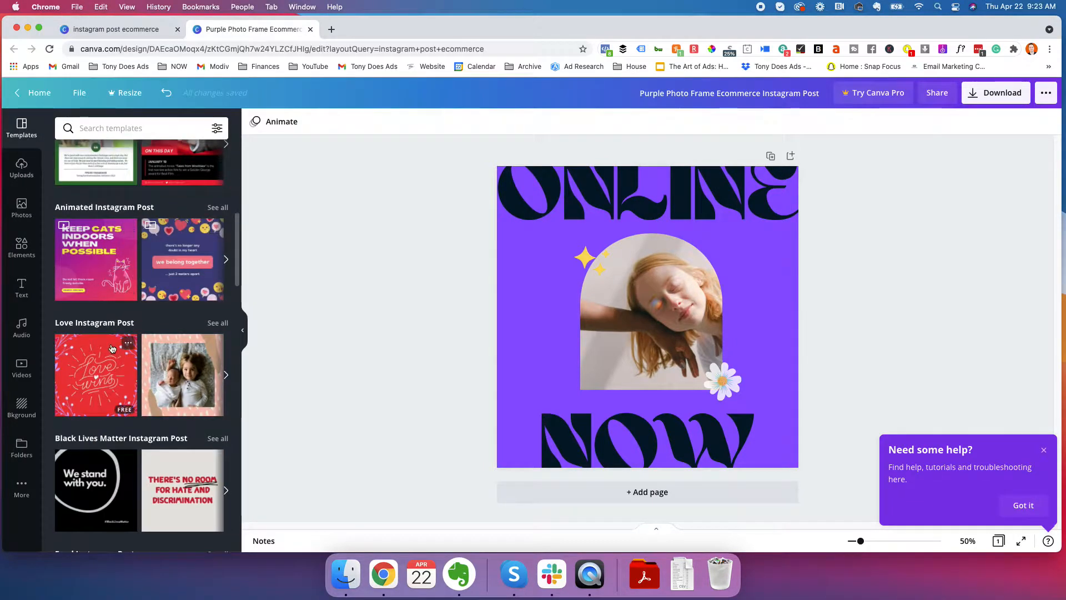
pyautogui.scroll(7, 139, 250)
pyautogui.click(133, 126)
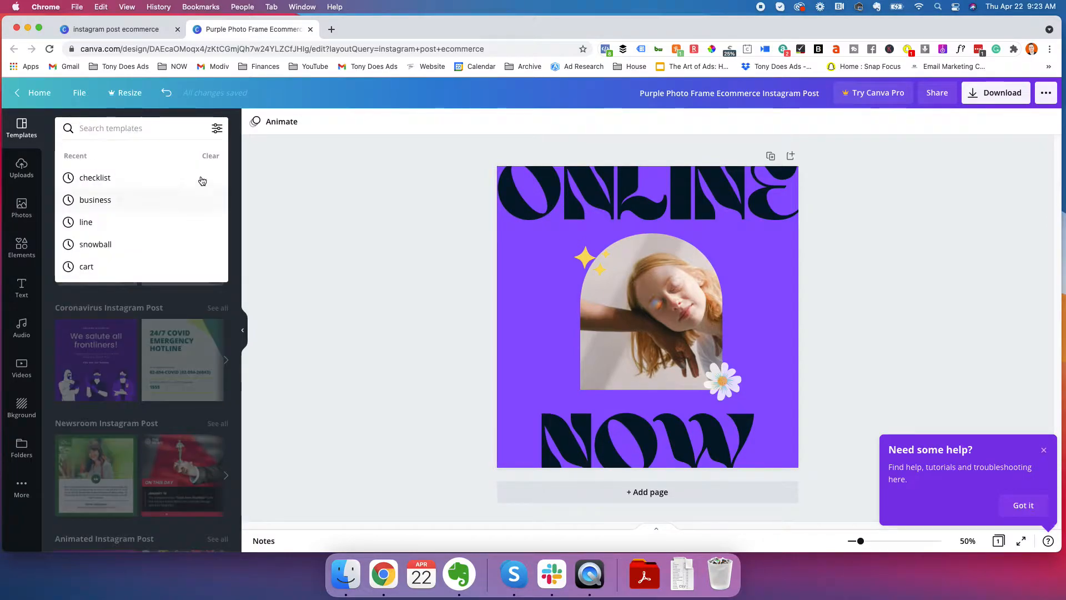
pyautogui.click(193, 354)
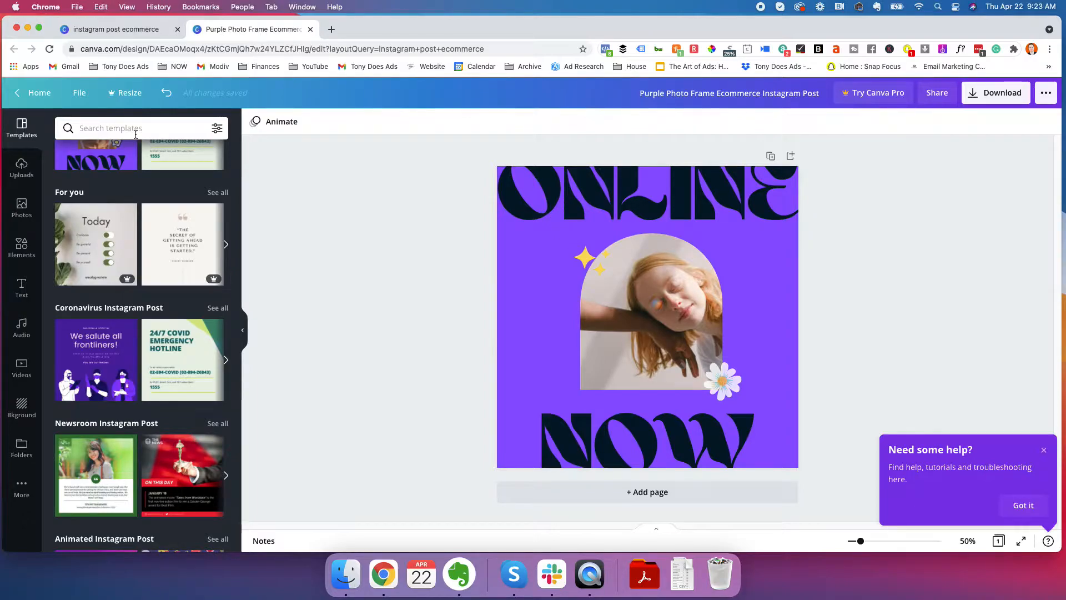
pyautogui.click(22, 203)
pyautogui.scroll(-10, 152, 327)
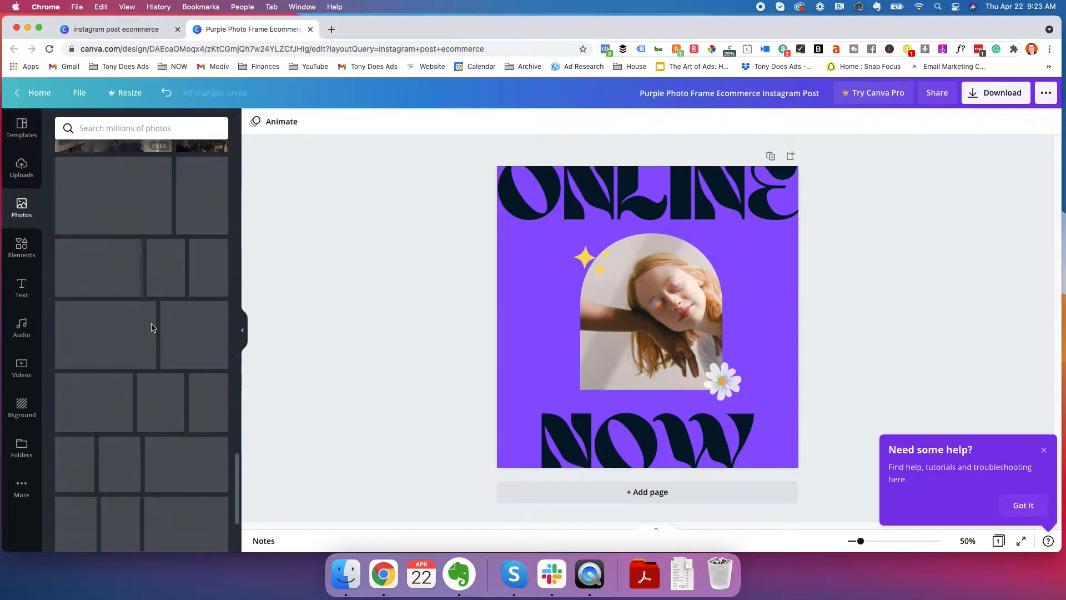
pyautogui.click(19, 251)
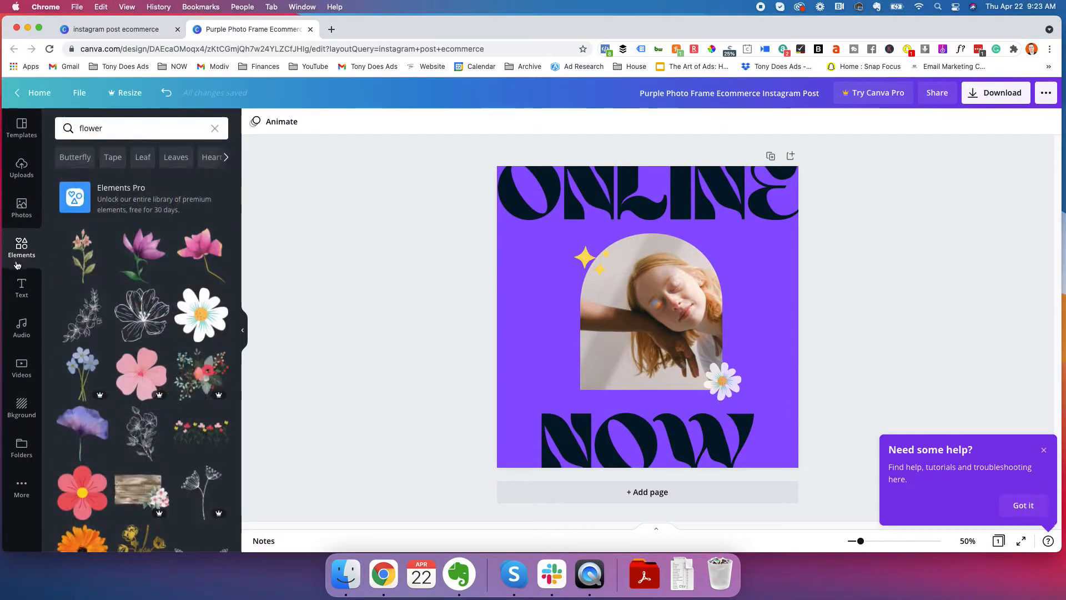
pyautogui.scroll(-3, 127, 350)
pyautogui.scroll(4, 126, 350)
# Clear the flower search and add a square shape to the design
pyautogui.click(215, 128)
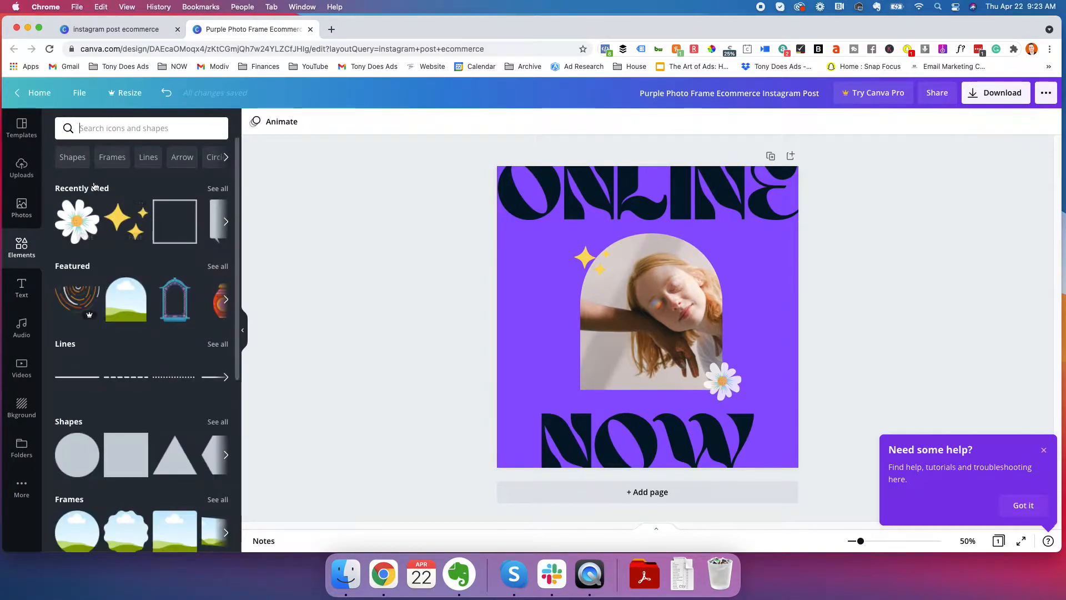
pyautogui.scroll(-3, 94, 308)
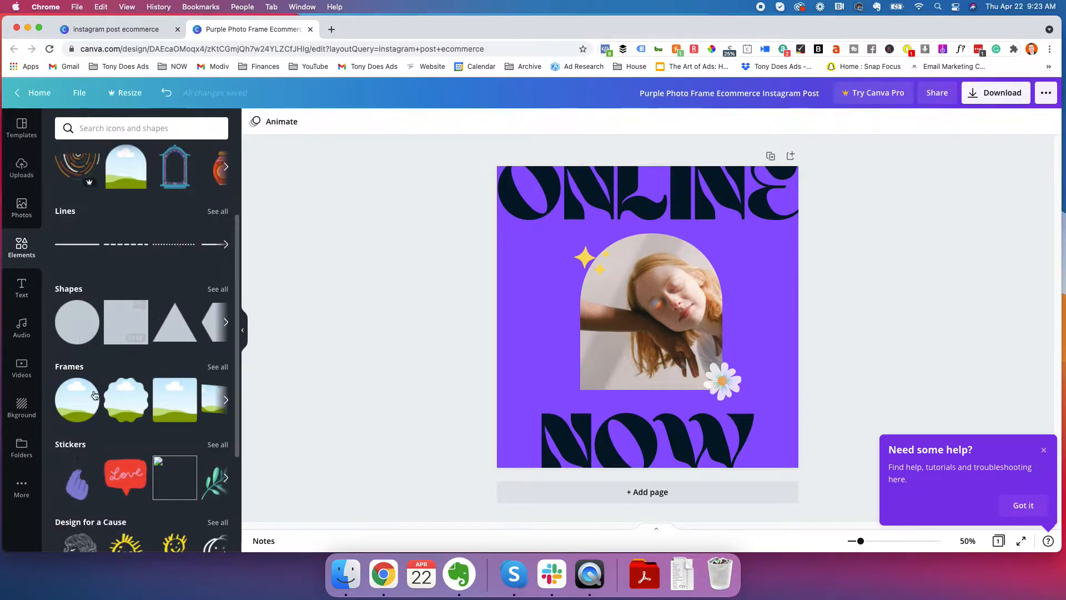
pyautogui.click(131, 325)
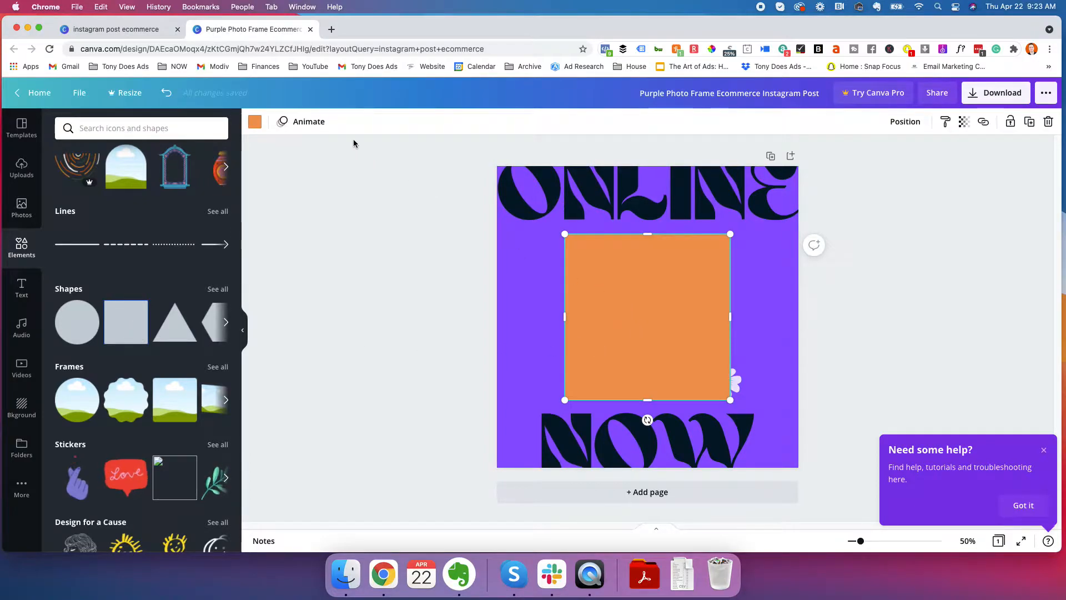
# Recolour the square with the yellow from the document colours
pyautogui.click(254, 123)
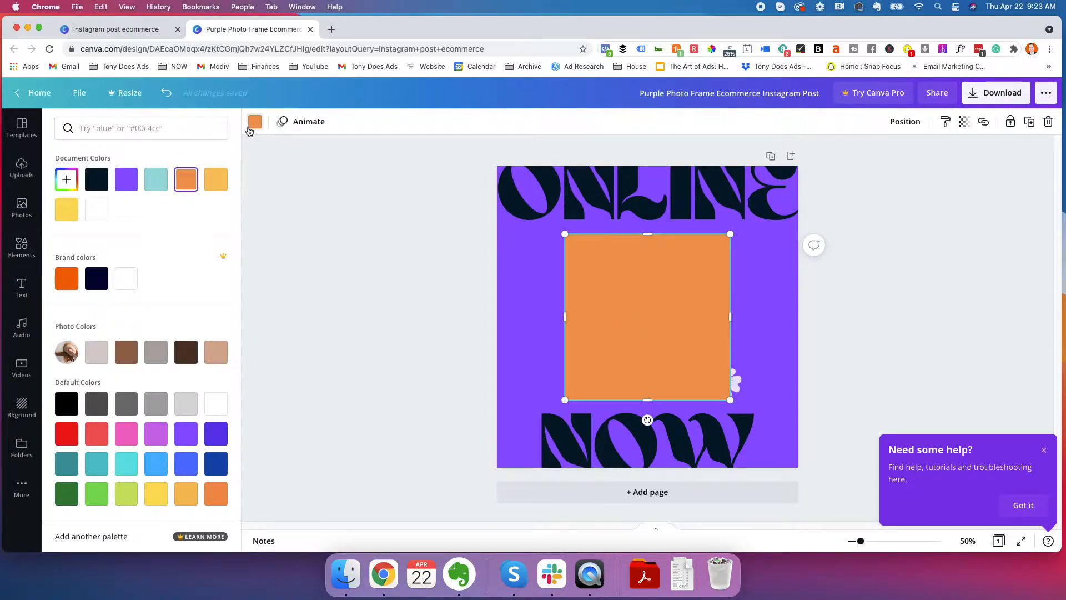
pyautogui.click(255, 129)
pyautogui.click(255, 125)
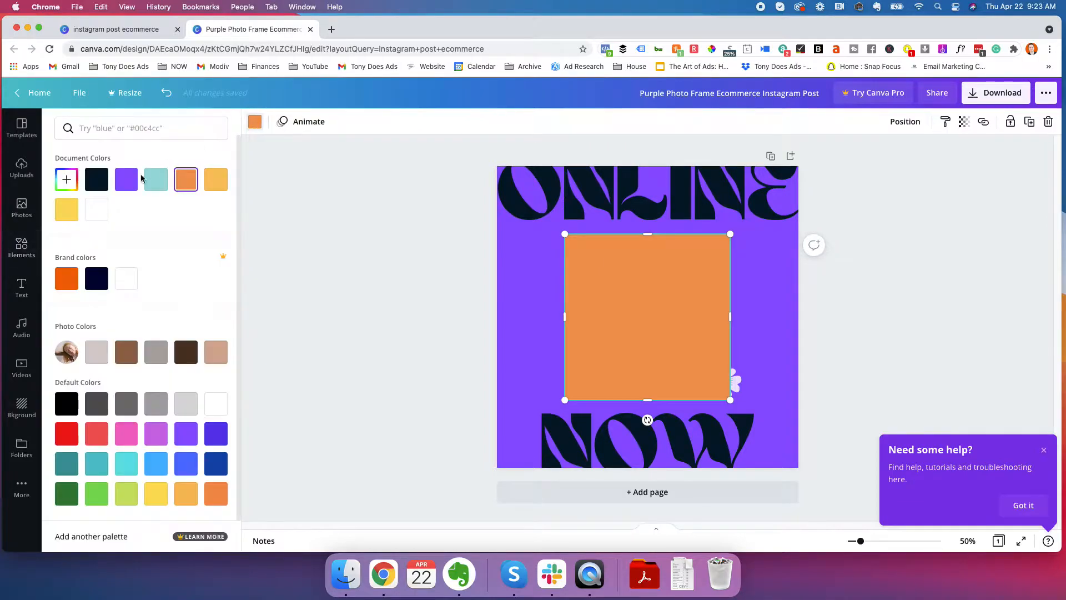
pyautogui.click(71, 211)
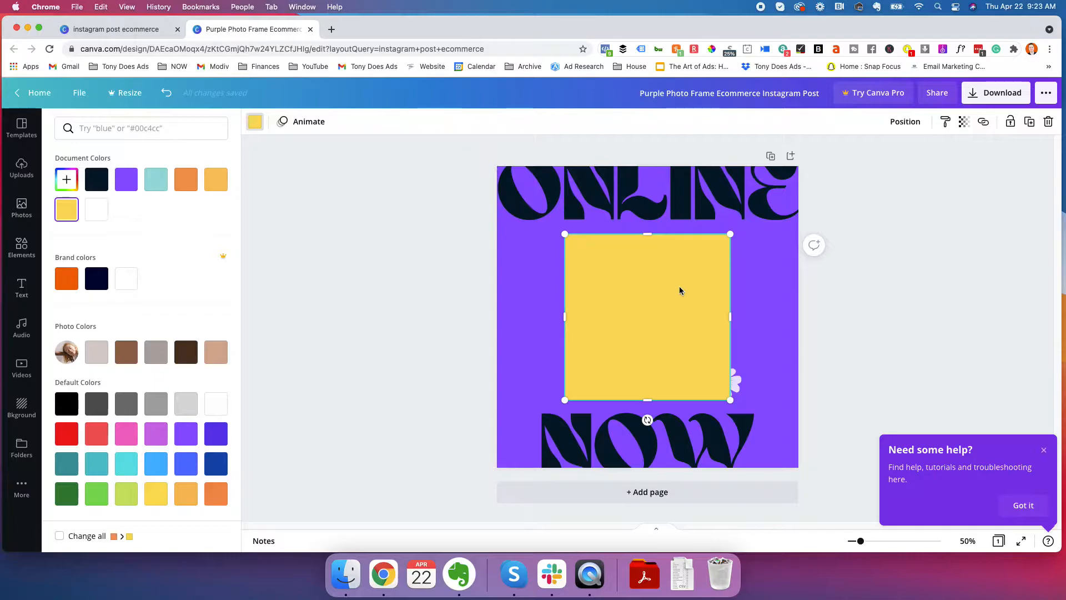
pyautogui.click(678, 314)
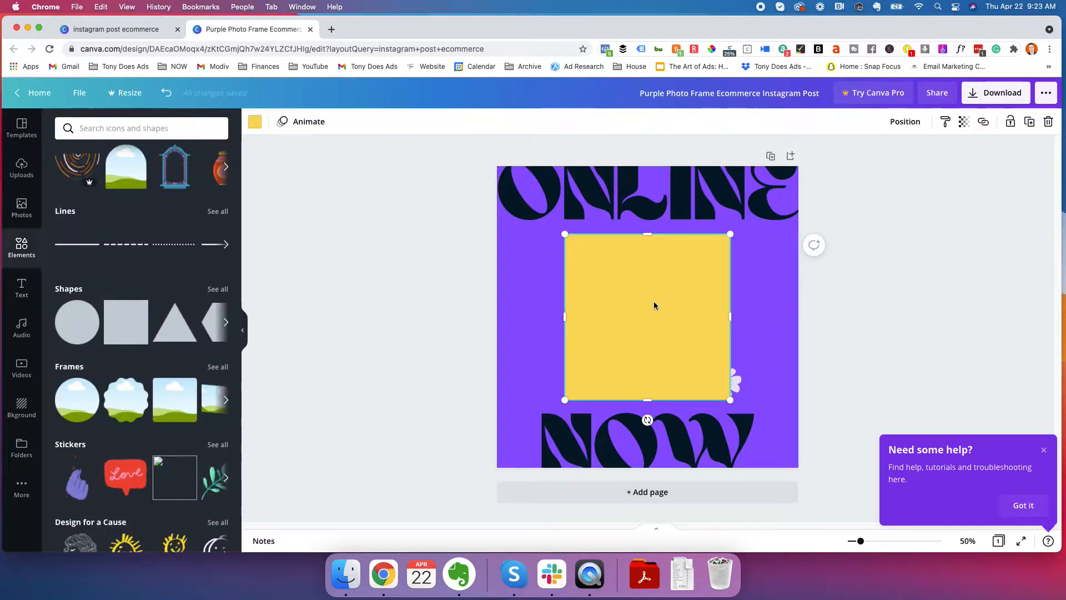
# Send the square backward three levels, behind the sparkles, daisy and photo, and narrow it slightly from its left side
pyautogui.click(906, 123)
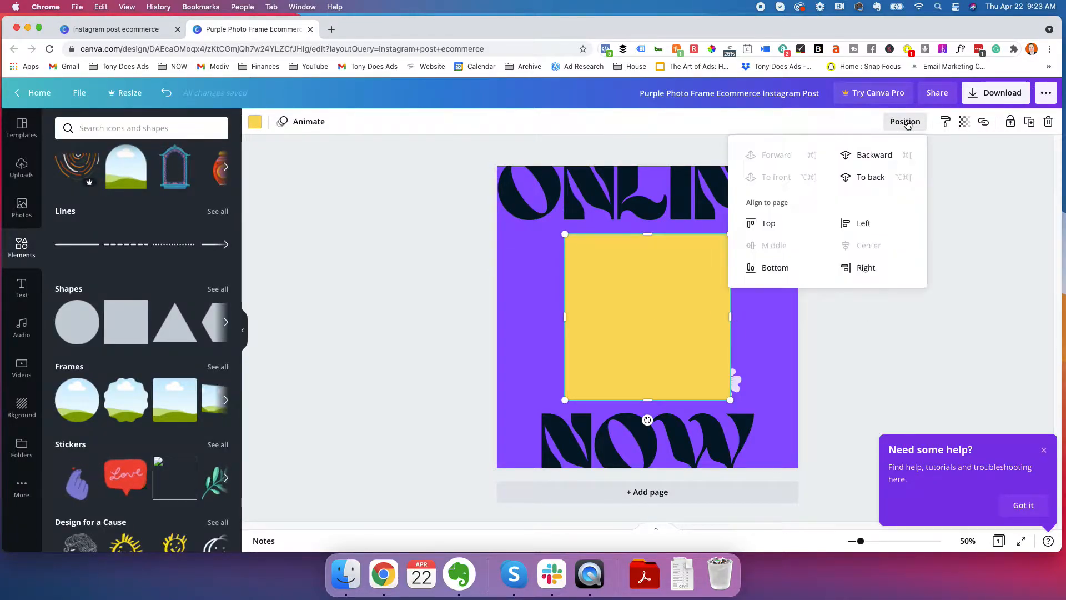
pyautogui.click(874, 161)
pyautogui.click(874, 161)
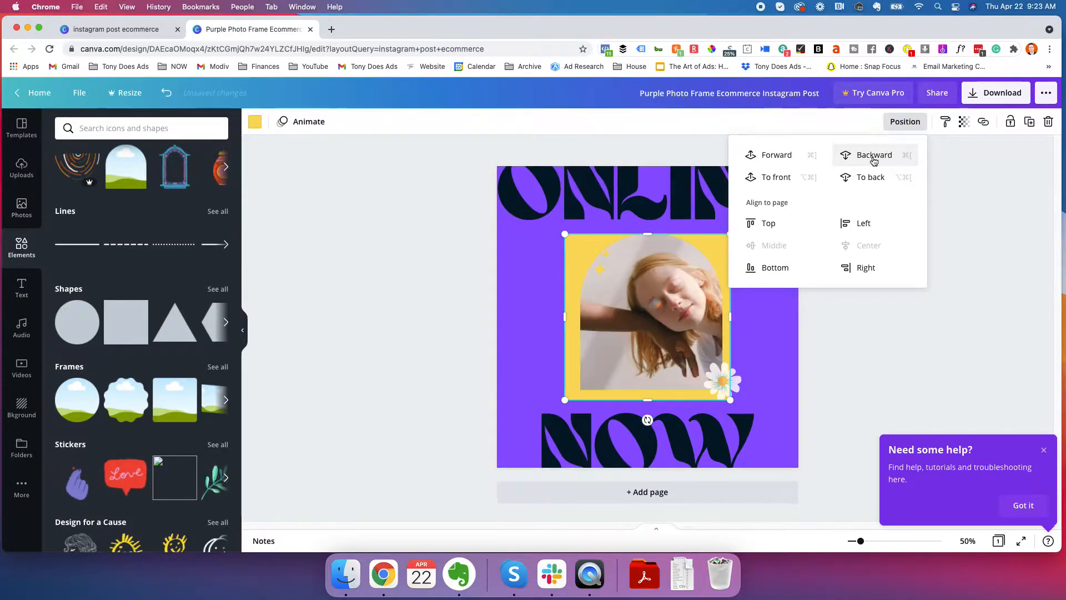
pyautogui.click(874, 160)
pyautogui.click(932, 283)
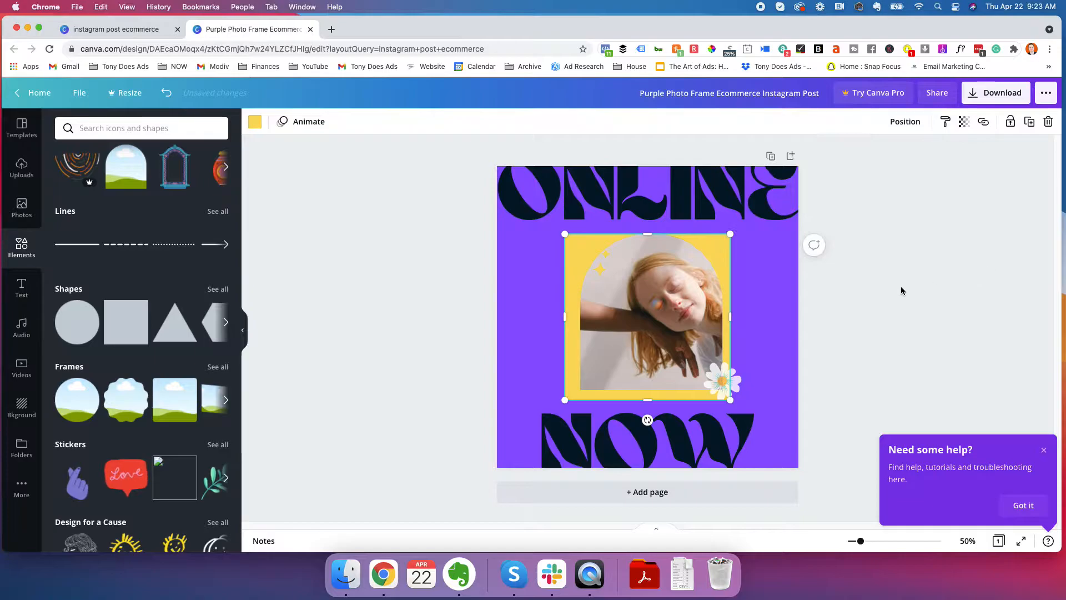
pyautogui.moveTo(566, 310); pyautogui.dragTo(569, 309)
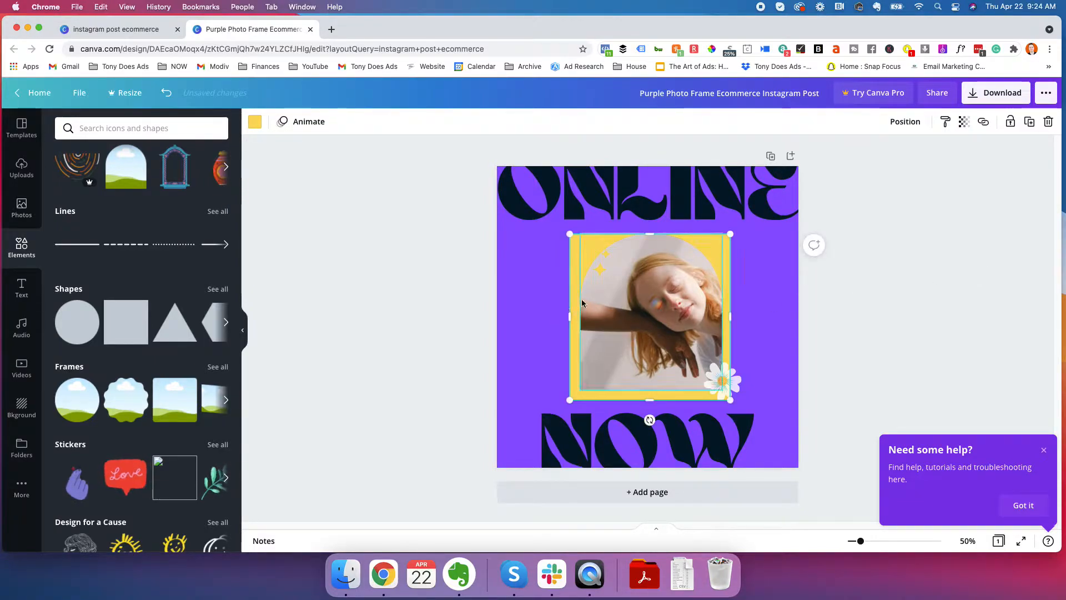
# Recolour the square behind the photo with the light teal from the document colours
pyautogui.click(255, 121)
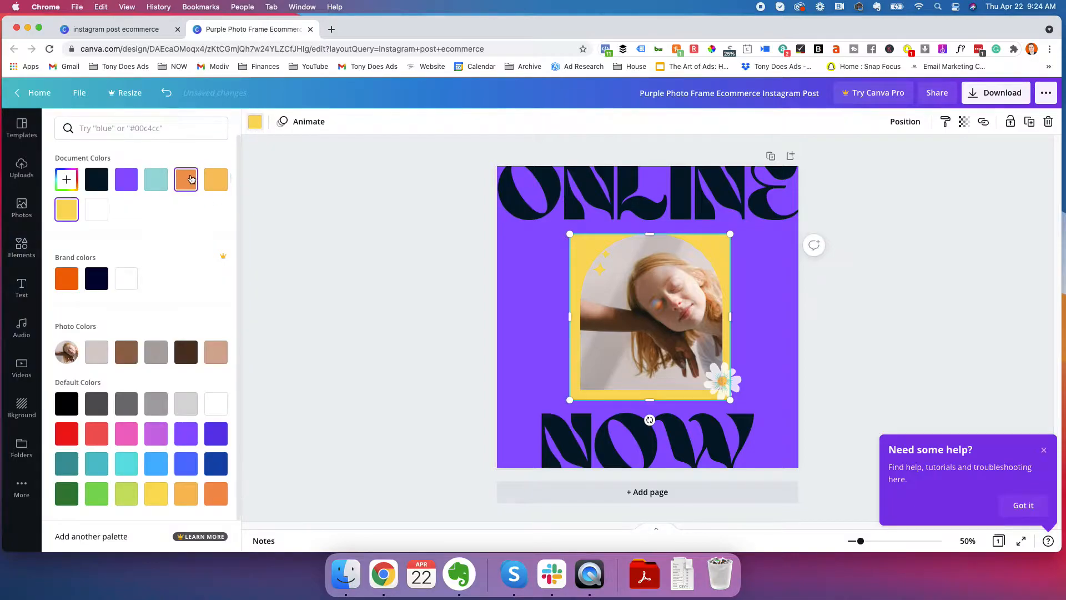
pyautogui.click(156, 179)
pyautogui.click(408, 261)
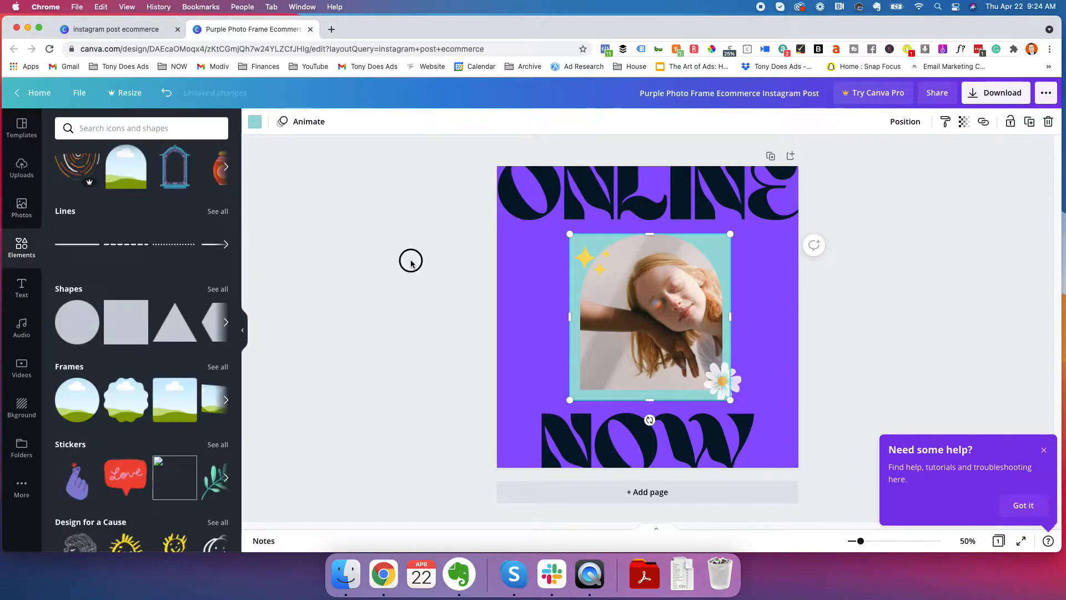
# Extend the teal square's top edge upward so the square is about 579 wide by 626 high
pyautogui.click(570, 284)
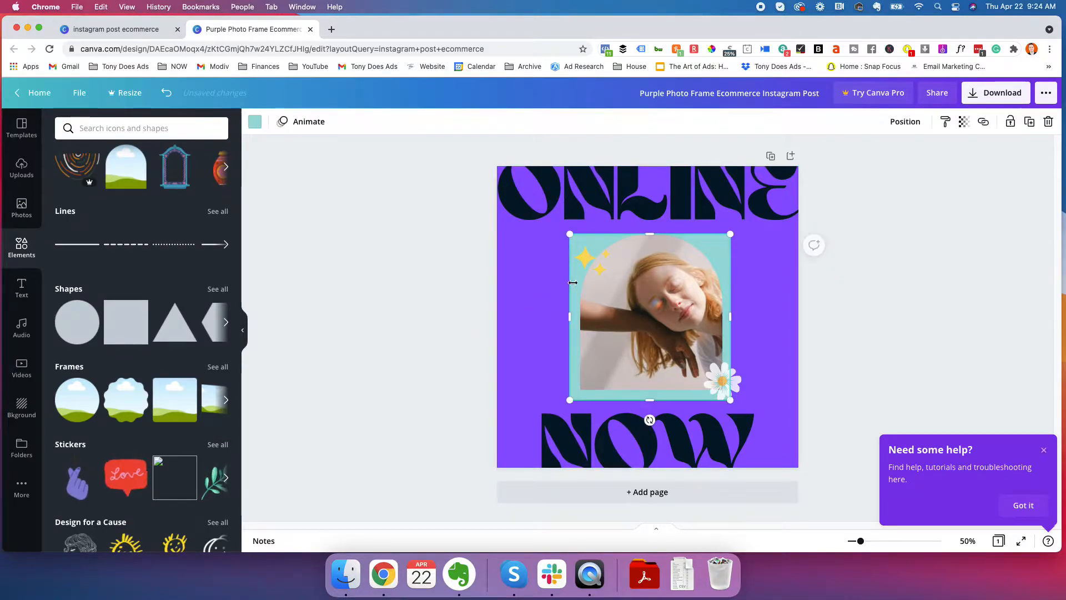
pyautogui.moveTo(568, 232)
pyautogui.mouseDown()
pyautogui.moveTo(551, 222)
pyautogui.moveTo(569, 233)
pyautogui.mouseUp()
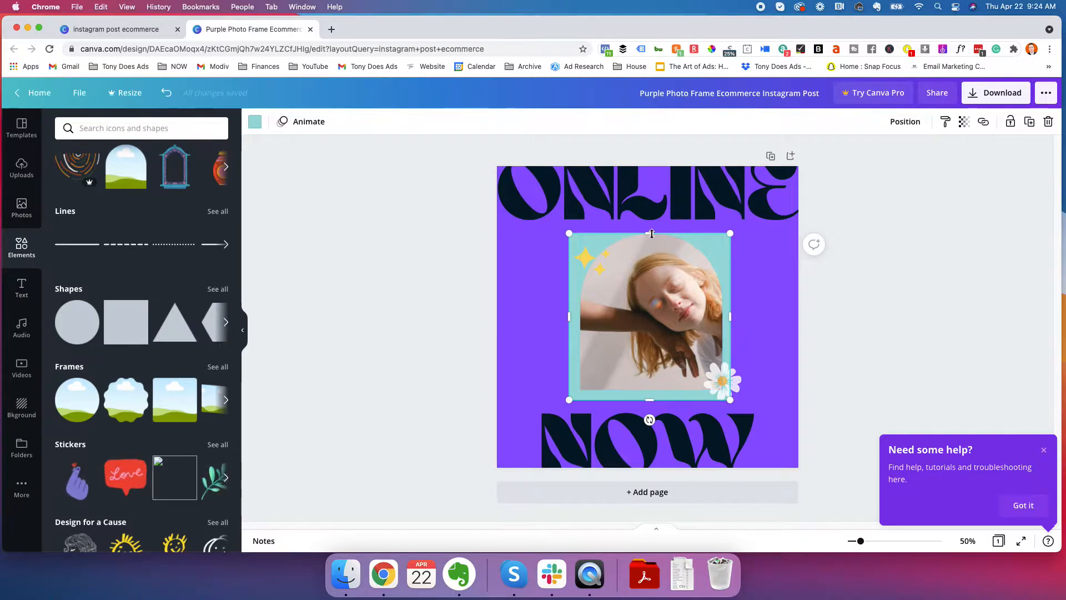
pyautogui.moveTo(651, 233); pyautogui.dragTo(652, 225)
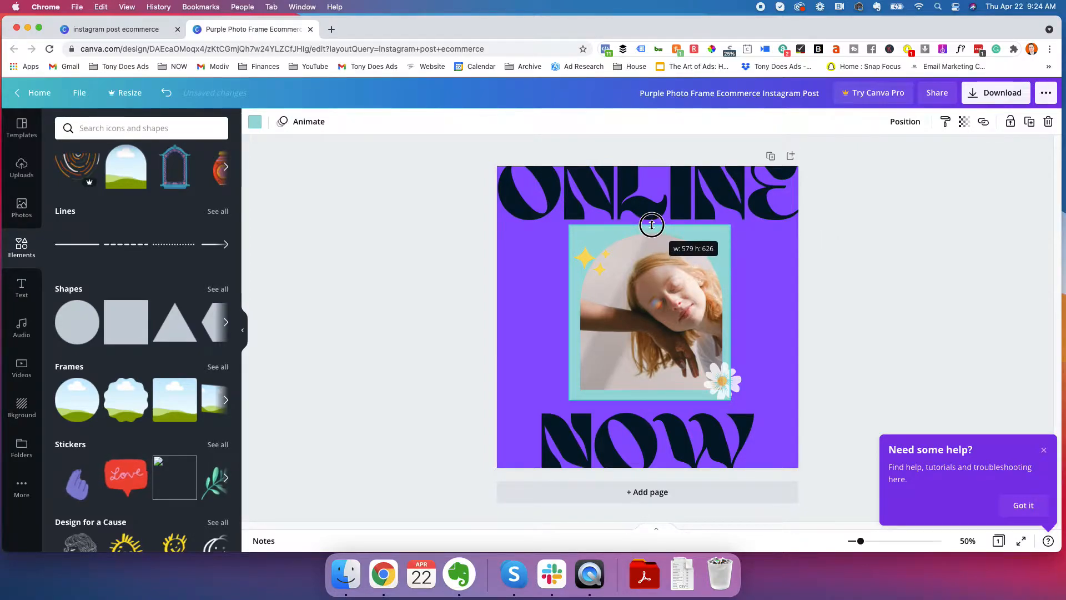
pyautogui.click(783, 287)
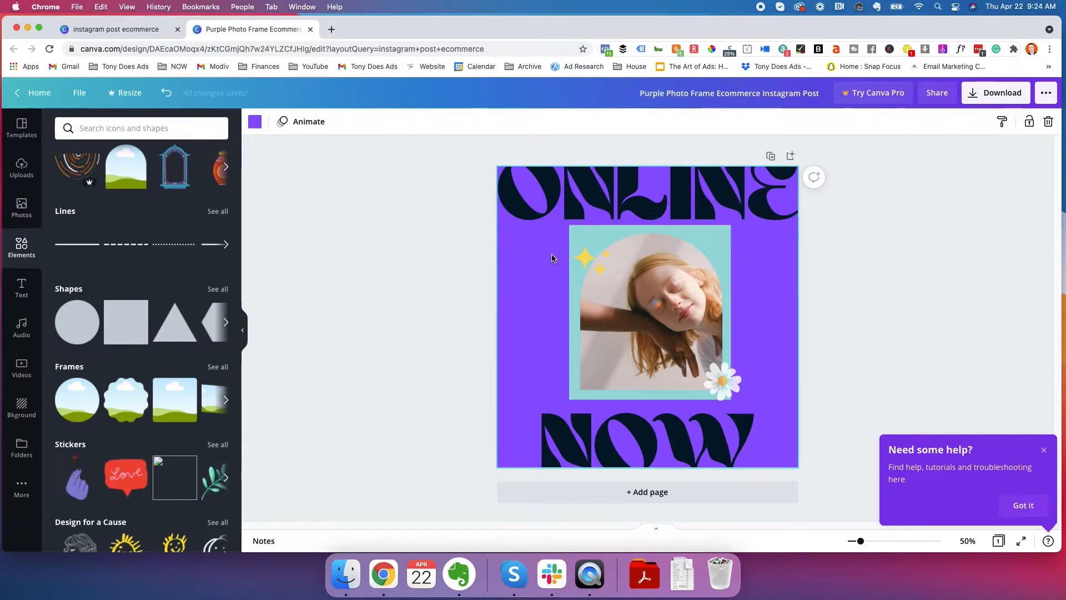
# Group the teal square, photo, sparkles and daisy together
pyautogui.moveTo(552, 255); pyautogui.dragTo(770, 395)
pyautogui.rightClick(667, 299)
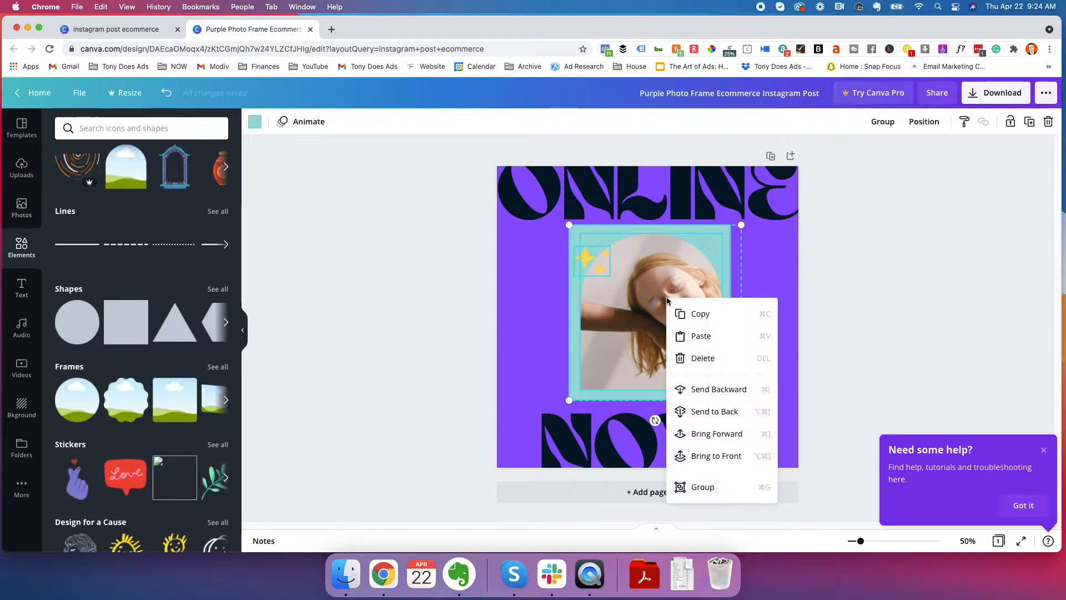
pyautogui.click(704, 488)
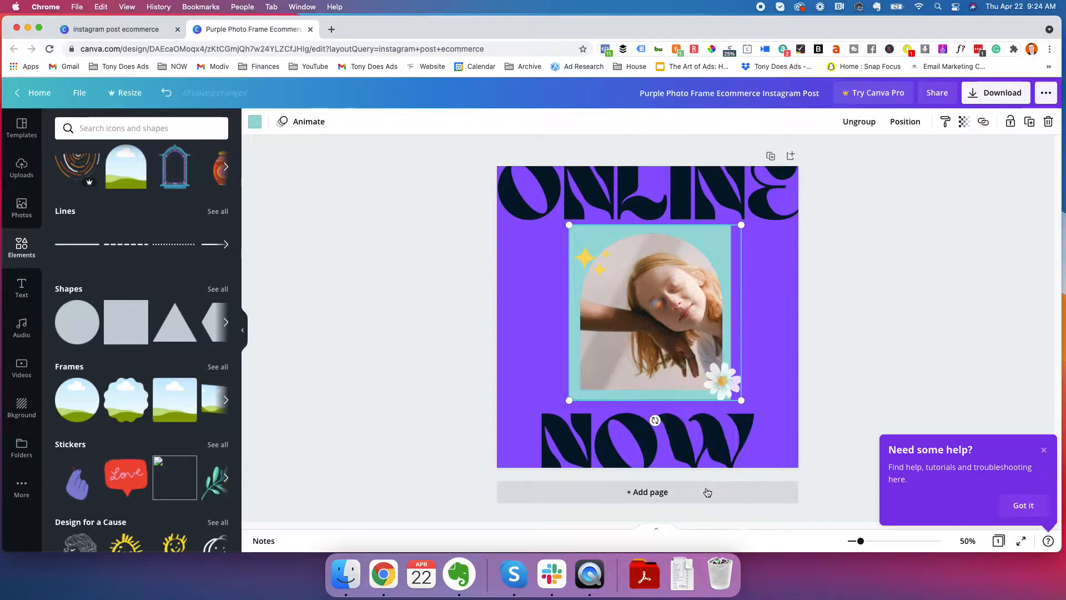
# Try scaling down the grouped photo artwork, undo that, and move the group slightly down between the two words
pyautogui.moveTo(733, 400)
pyautogui.mouseDown()
pyautogui.moveTo(685, 352)
pyautogui.moveTo(733, 385)
pyautogui.mouseUp()
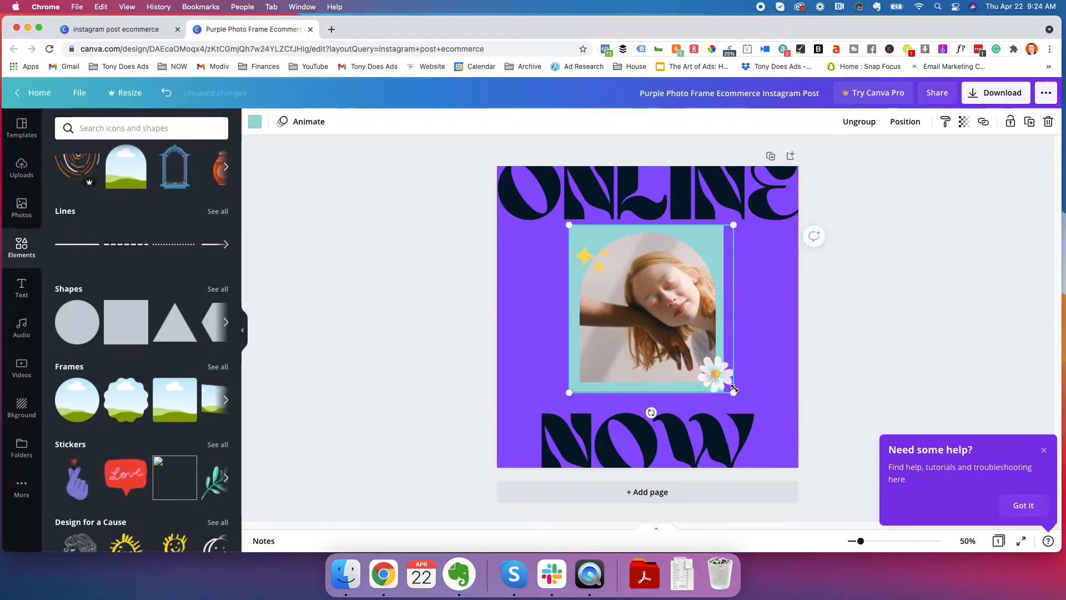
pyautogui.press('super+z')
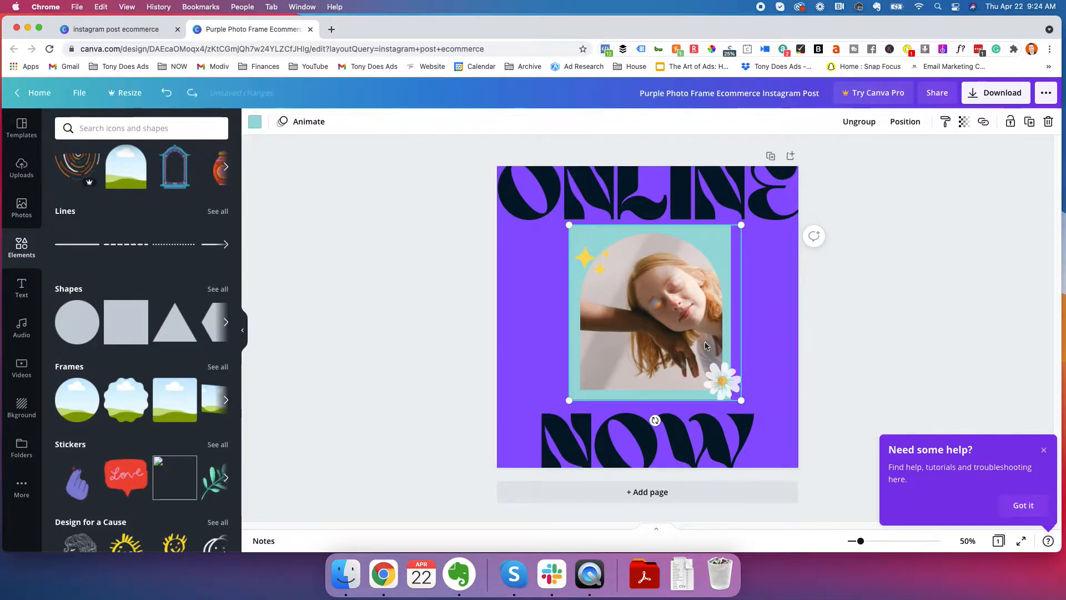
pyautogui.moveTo(653, 297); pyautogui.dragTo(653, 298)
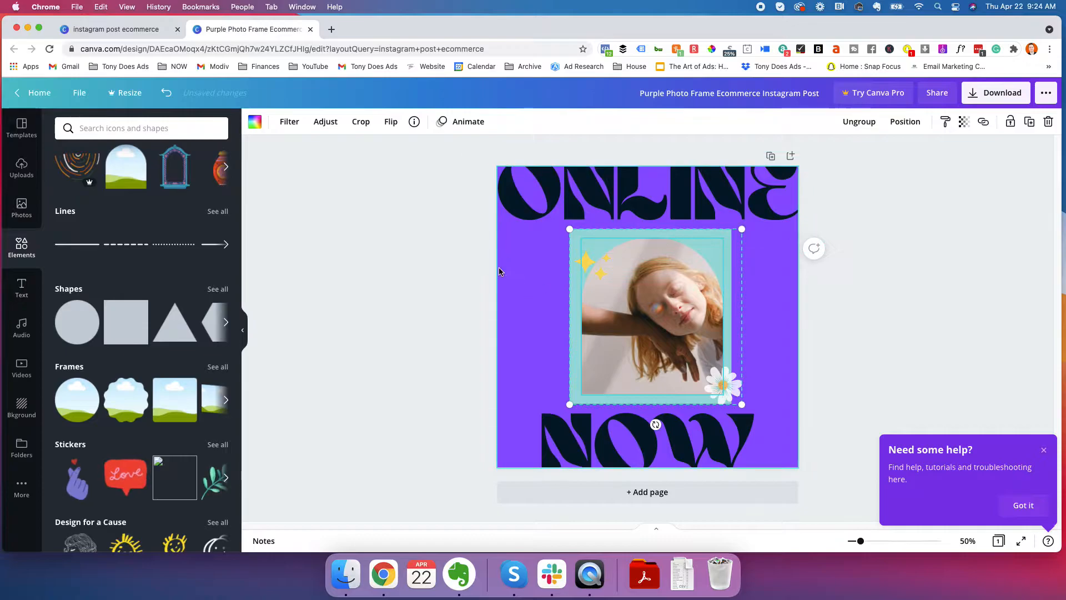
pyautogui.click(418, 293)
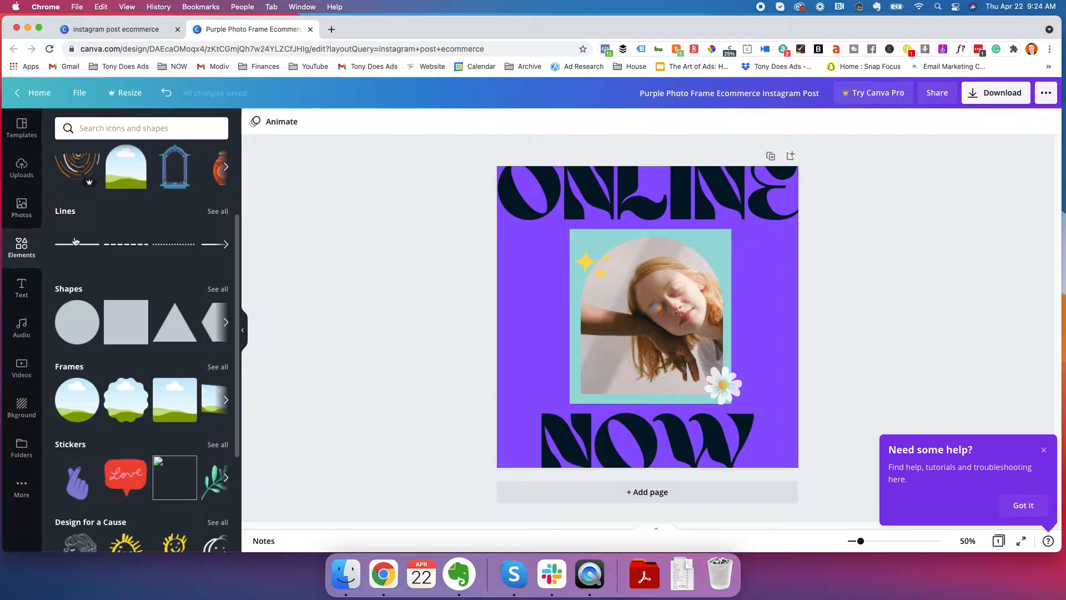
# Browse the full collection of line elements and clear the Lines search
pyautogui.click(76, 214)
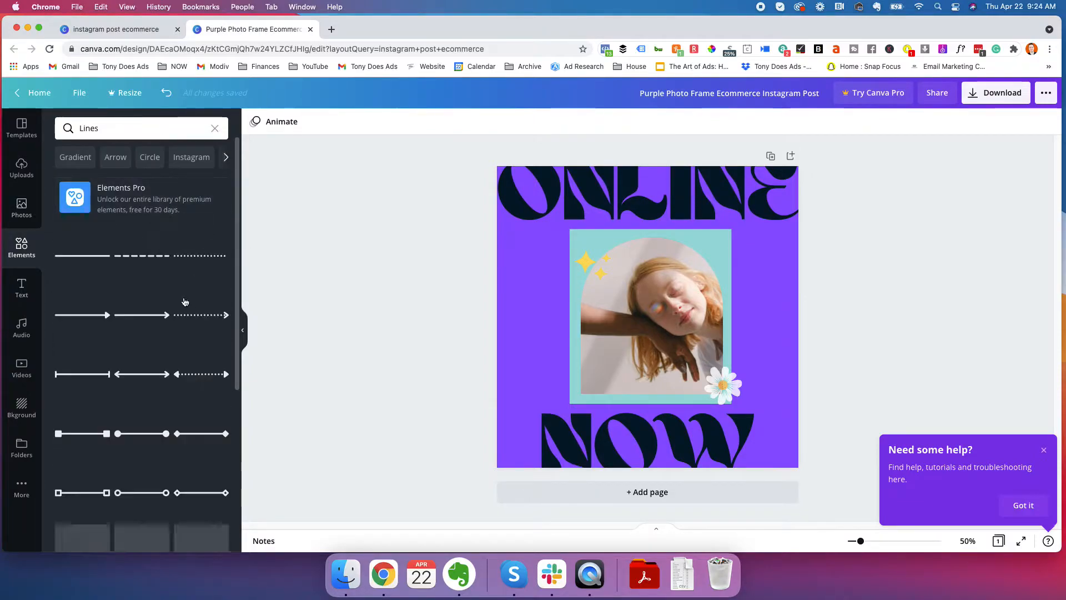
pyautogui.scroll(-5, 176, 302)
pyautogui.scroll(5, 177, 302)
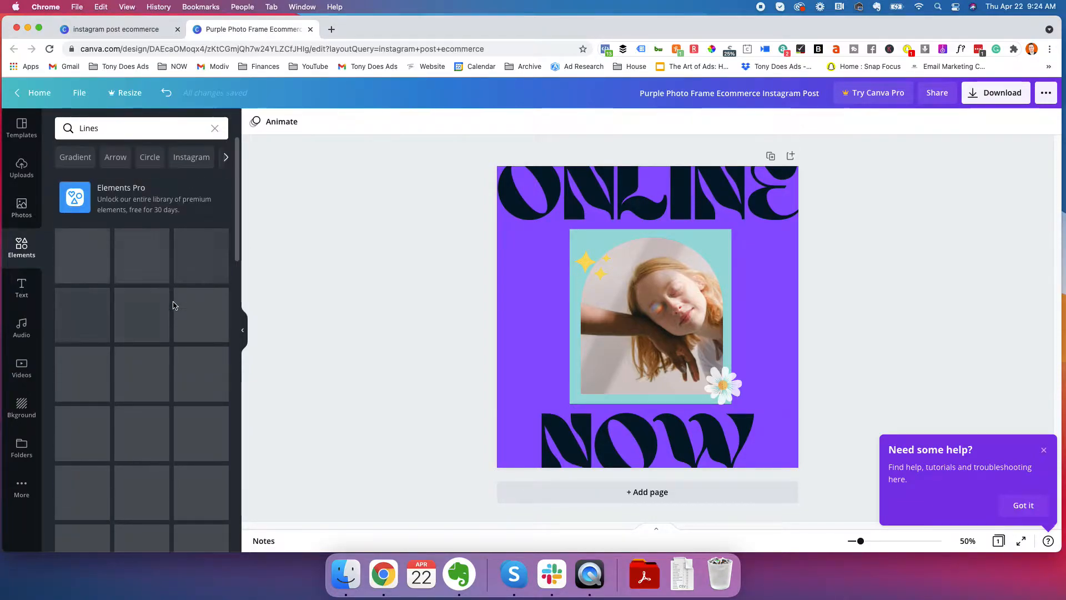
pyautogui.click(215, 130)
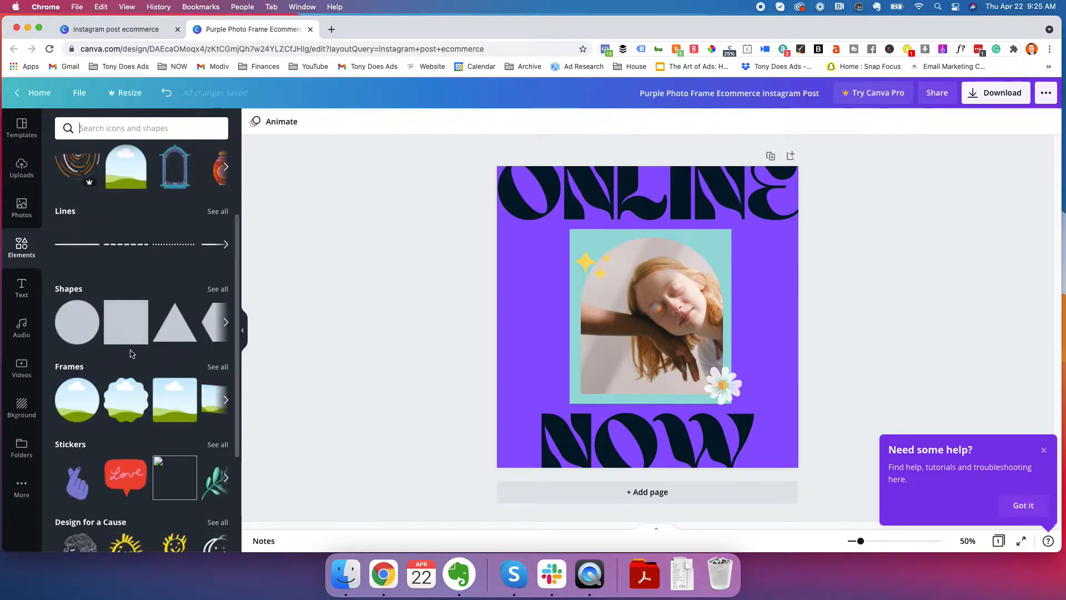
# Add the green leaf branch sticker, shrink it and place it in the lower-left corner of the design
pyautogui.scroll(-3, 131, 353)
pyautogui.scroll(-2, 171, 328)
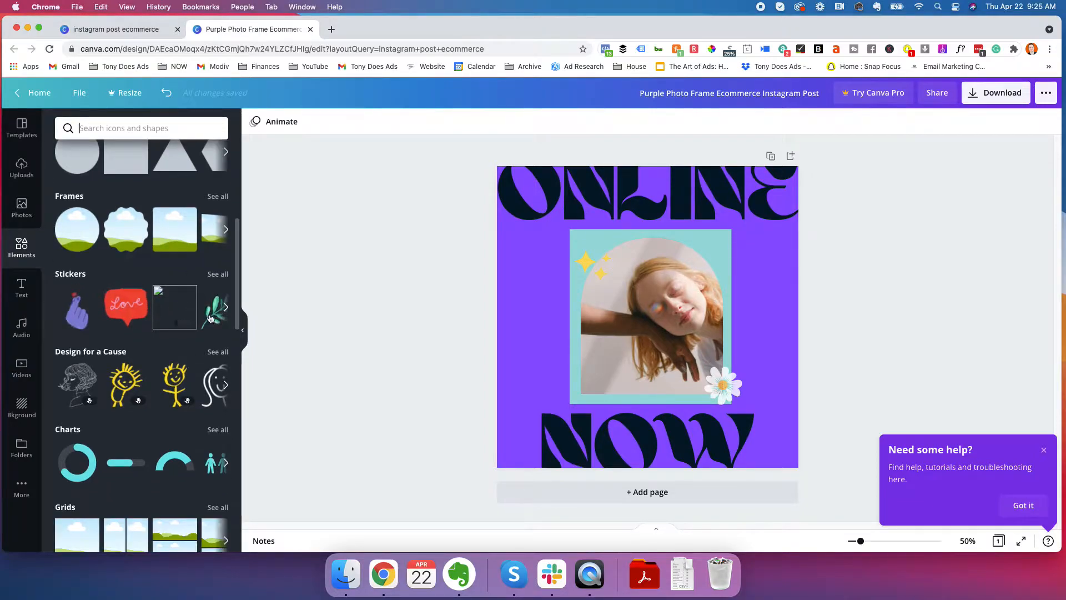
pyautogui.click(217, 274)
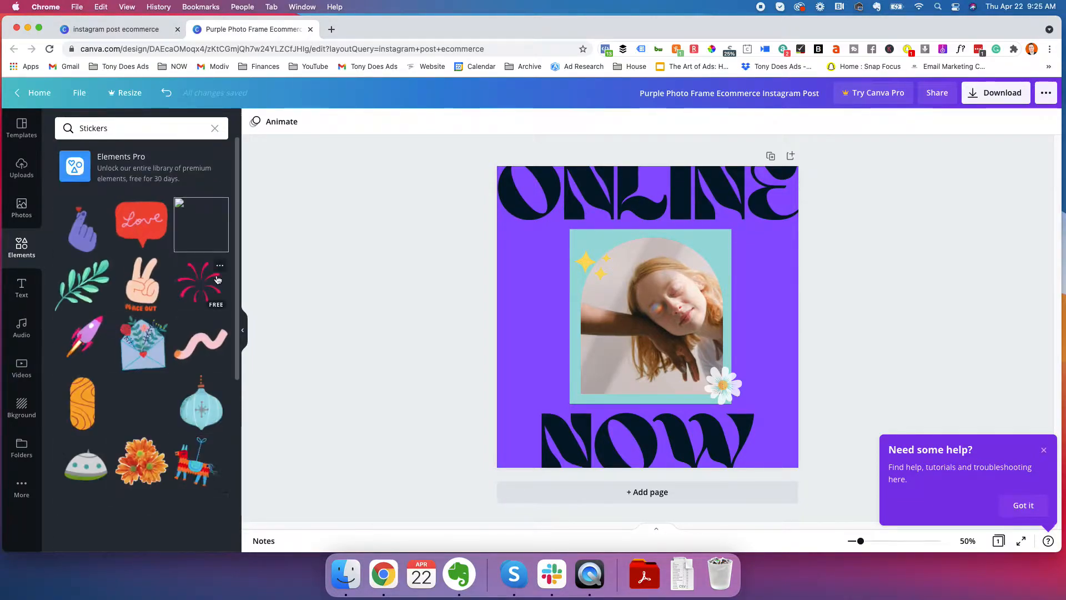
pyautogui.click(87, 287)
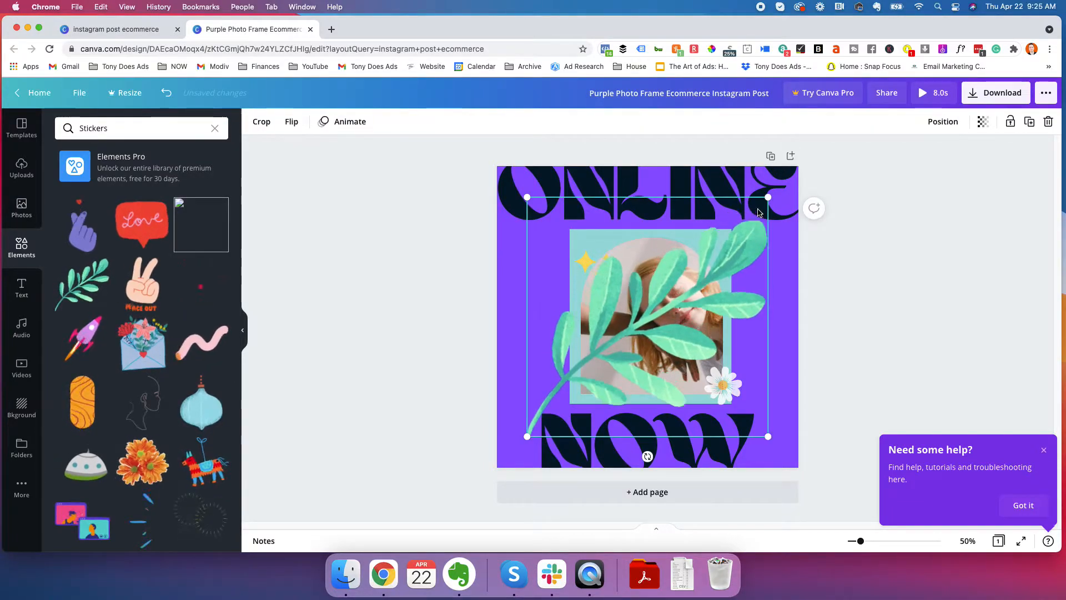
pyautogui.moveTo(776, 186); pyautogui.dragTo(618, 345)
pyautogui.moveTo(582, 376); pyautogui.dragTo(551, 404)
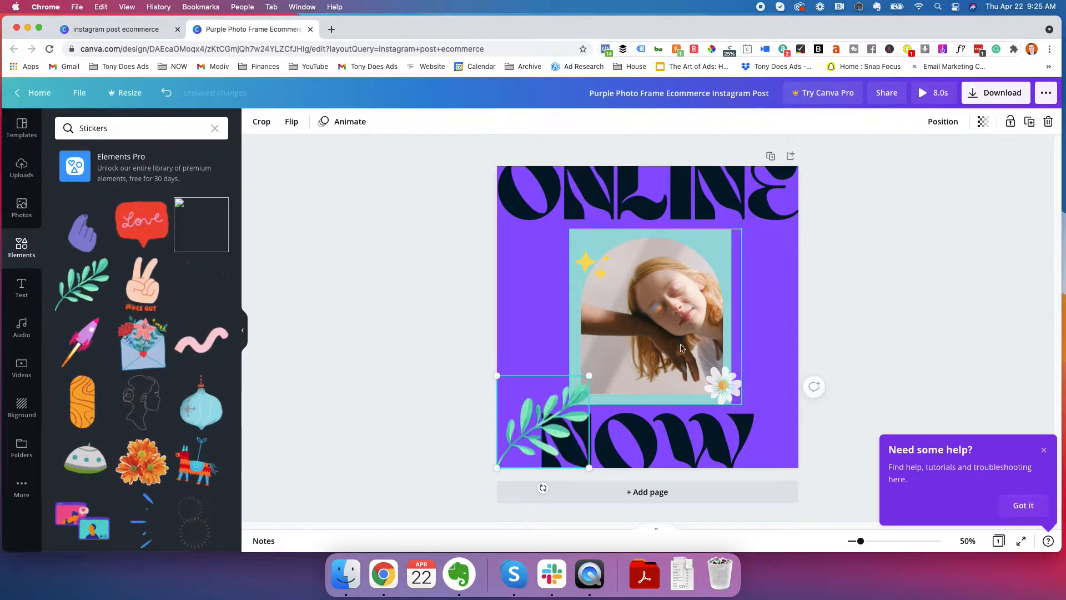
# Layer the leaf branch in front of the teal square and the NOW text in front of the branch
pyautogui.click(937, 124)
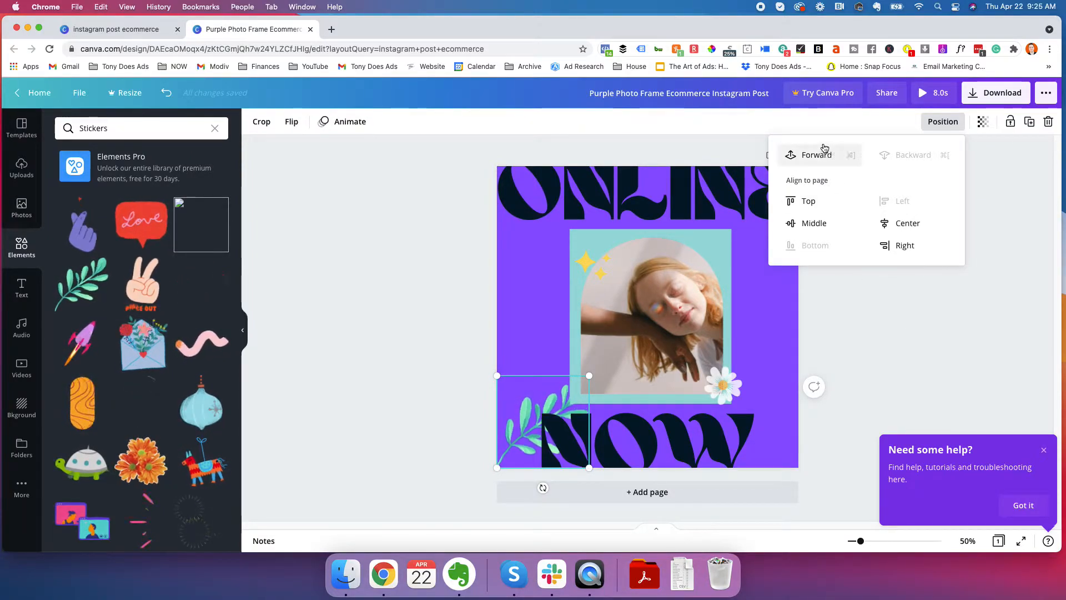
pyautogui.click(812, 158)
pyautogui.click(812, 157)
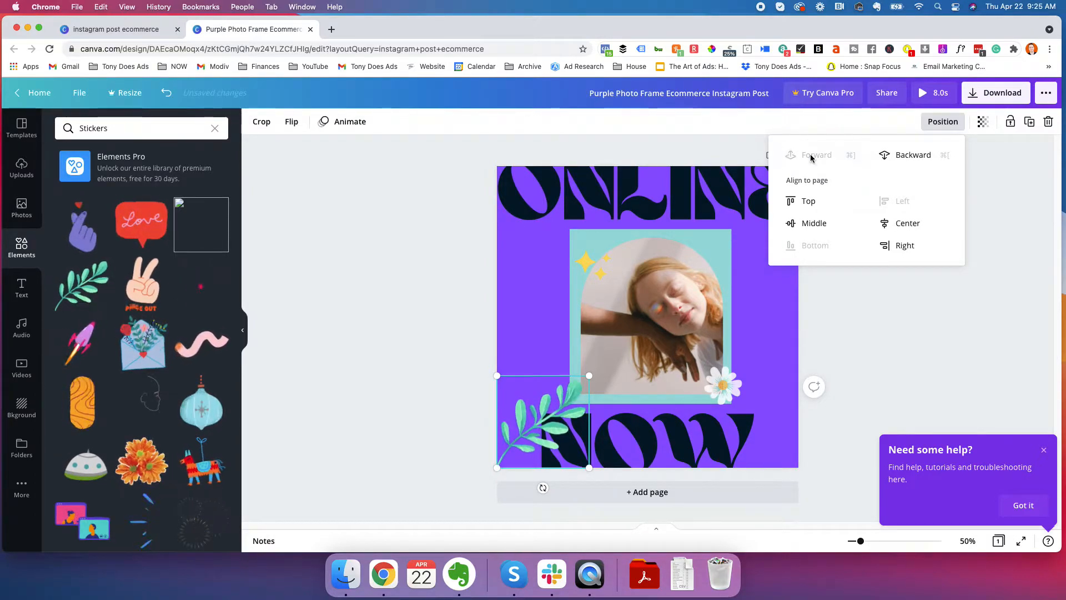
pyautogui.click(661, 433)
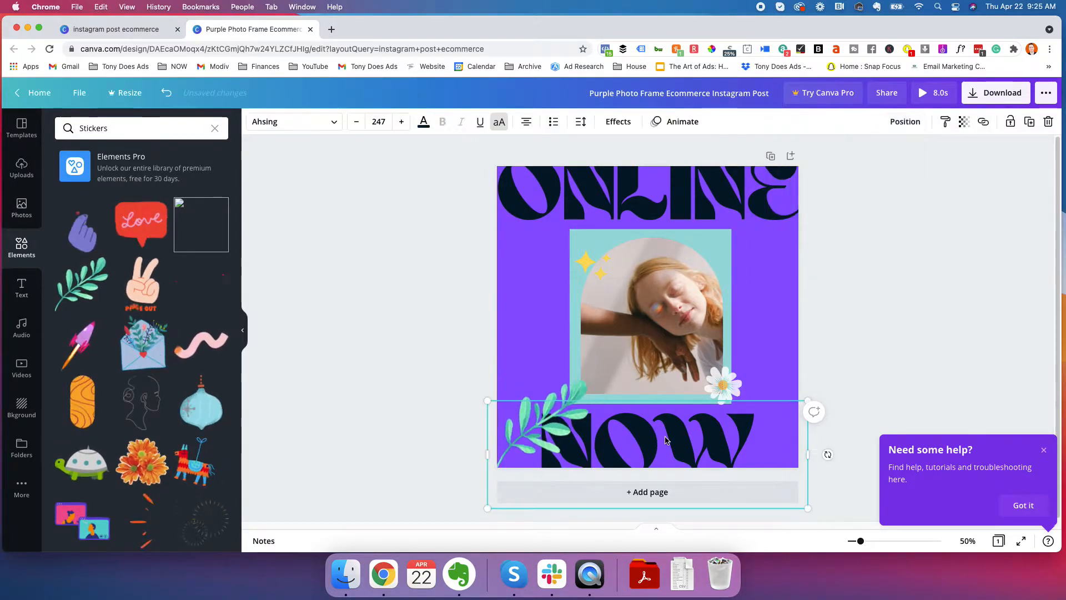
pyautogui.click(895, 129)
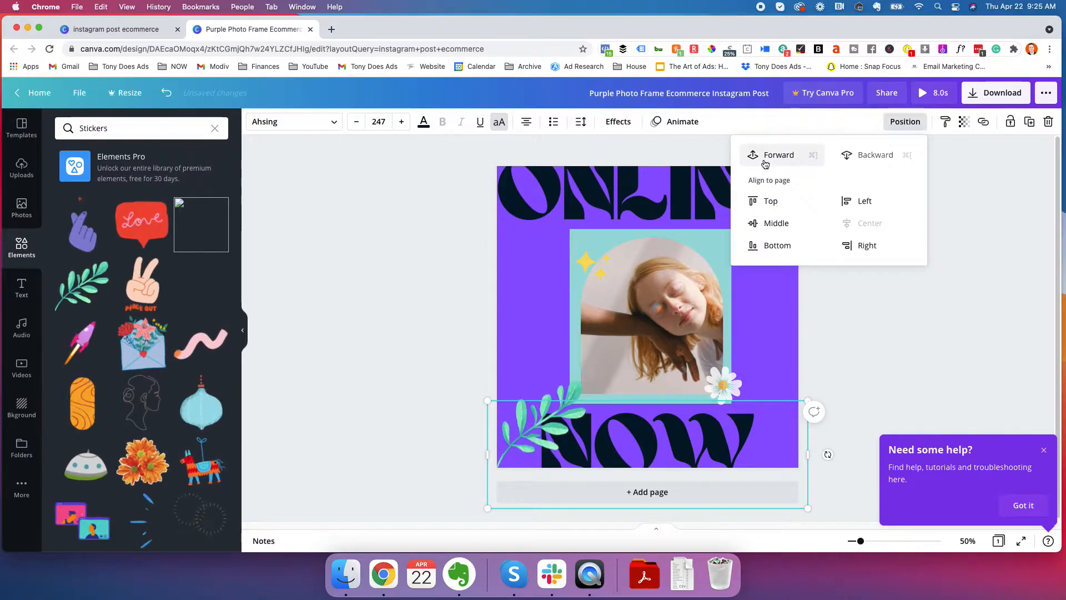
pyautogui.click(868, 380)
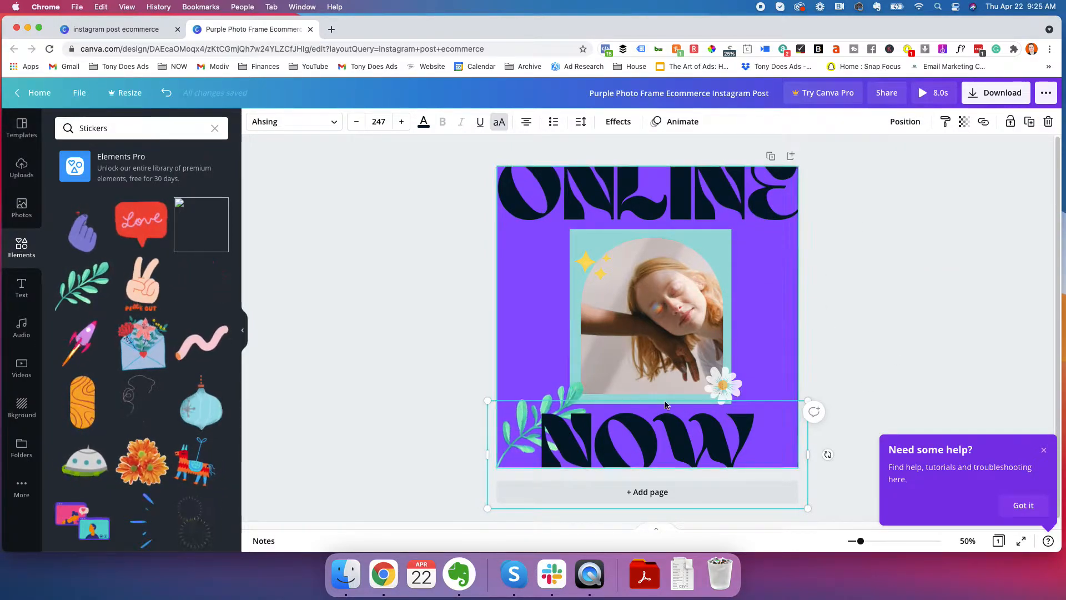
pyautogui.click(421, 327)
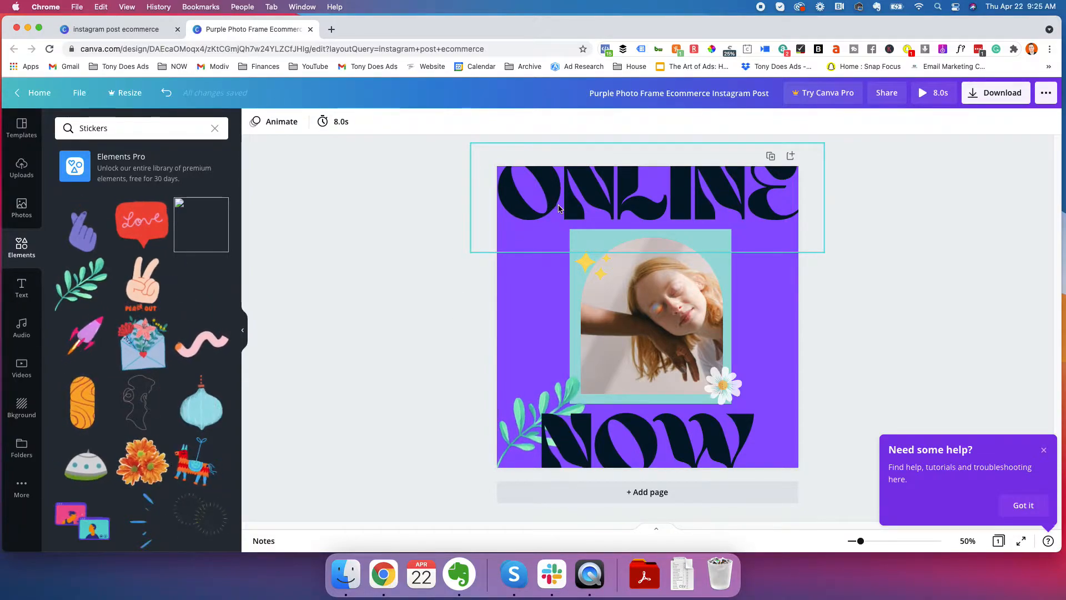
# Change the font of the ONLINE heading to Alice
pyautogui.click(537, 251)
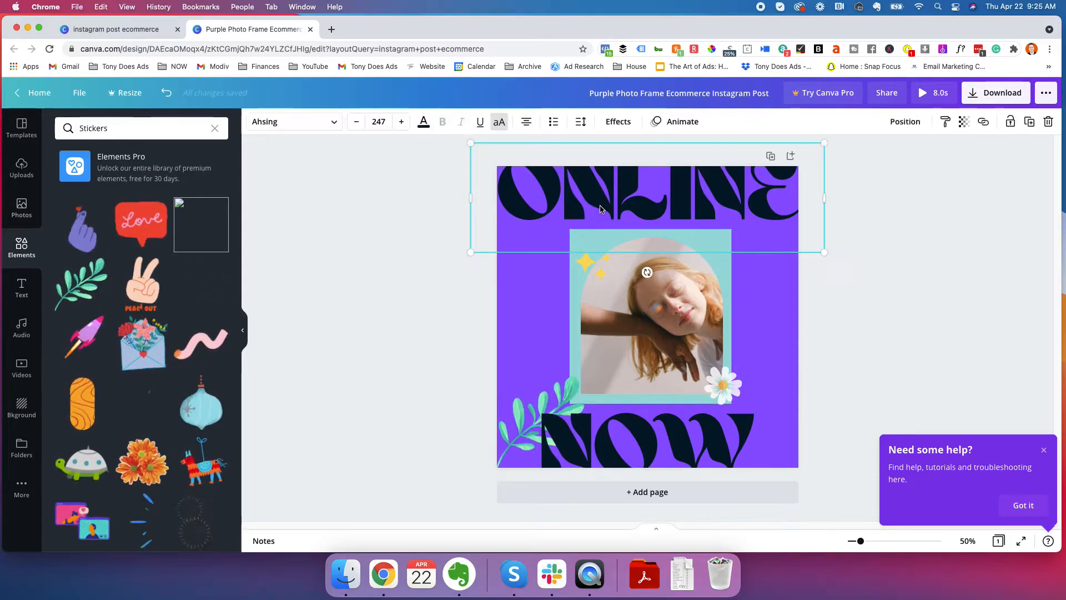
pyautogui.click(320, 128)
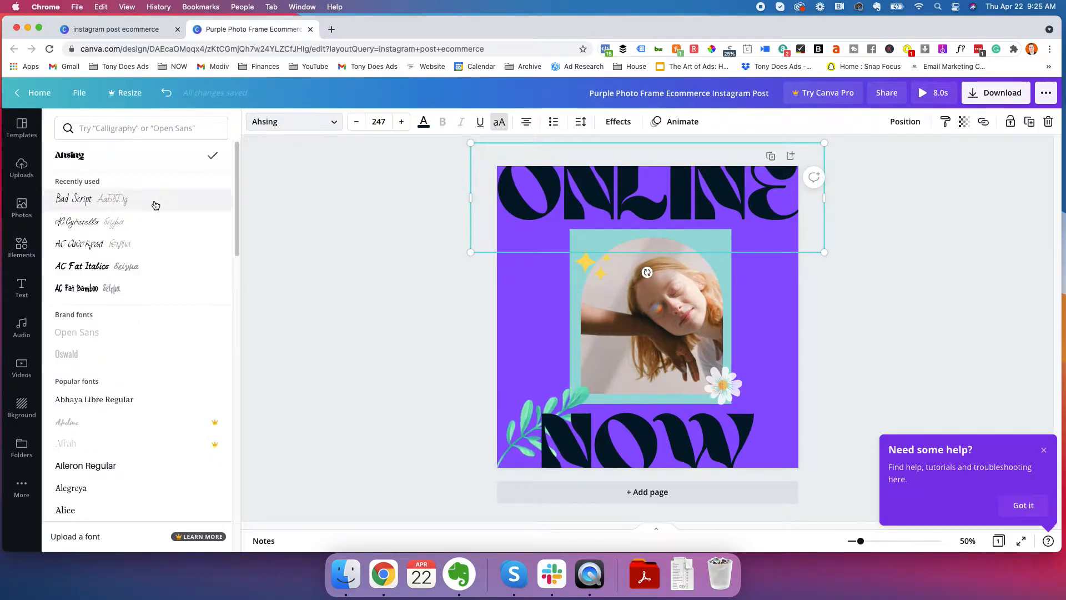
pyautogui.scroll(-3, 115, 216)
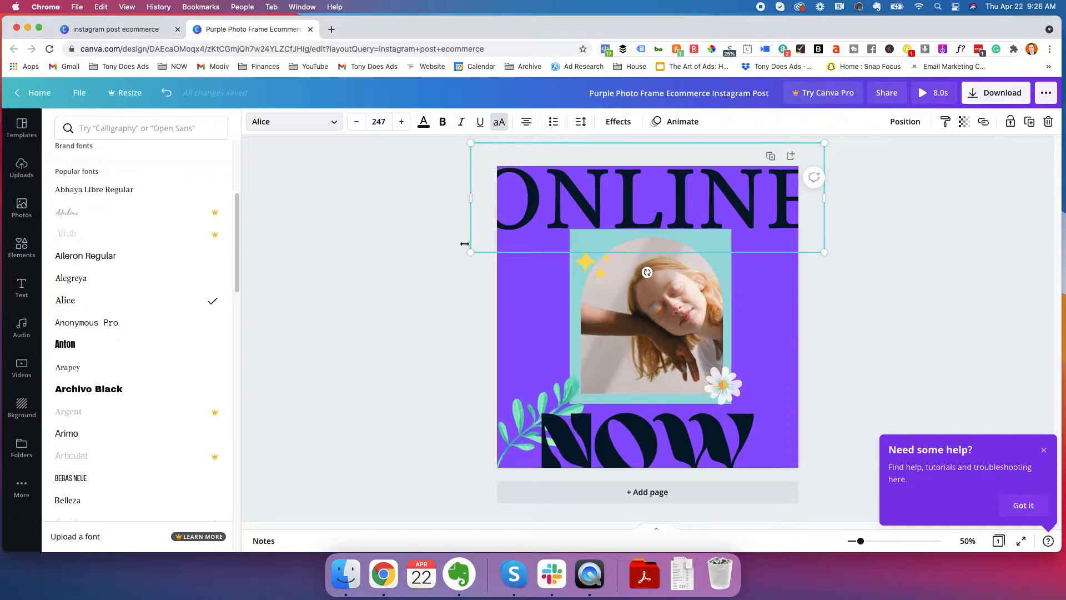
pyautogui.click(562, 200)
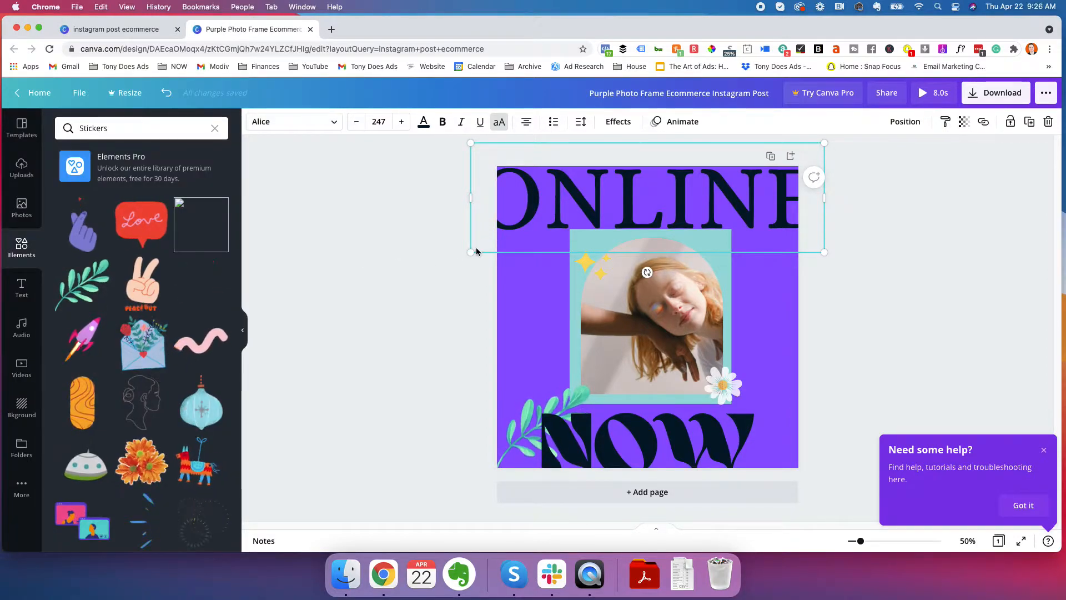
# Try shrinking the ONLINE heading to about size 124 in the design's upper-left corner, and undo the move and resize
pyautogui.moveTo(480, 248); pyautogui.dragTo(654, 196)
pyautogui.moveTo(738, 183); pyautogui.dragTo(587, 200)
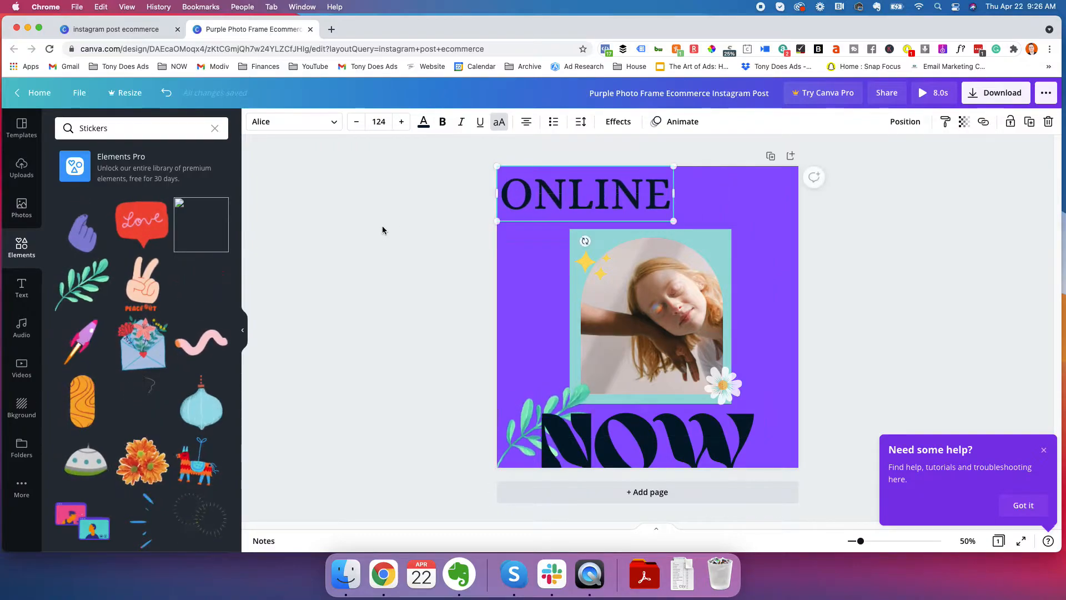
pyautogui.click(472, 227)
pyautogui.press('super+z')
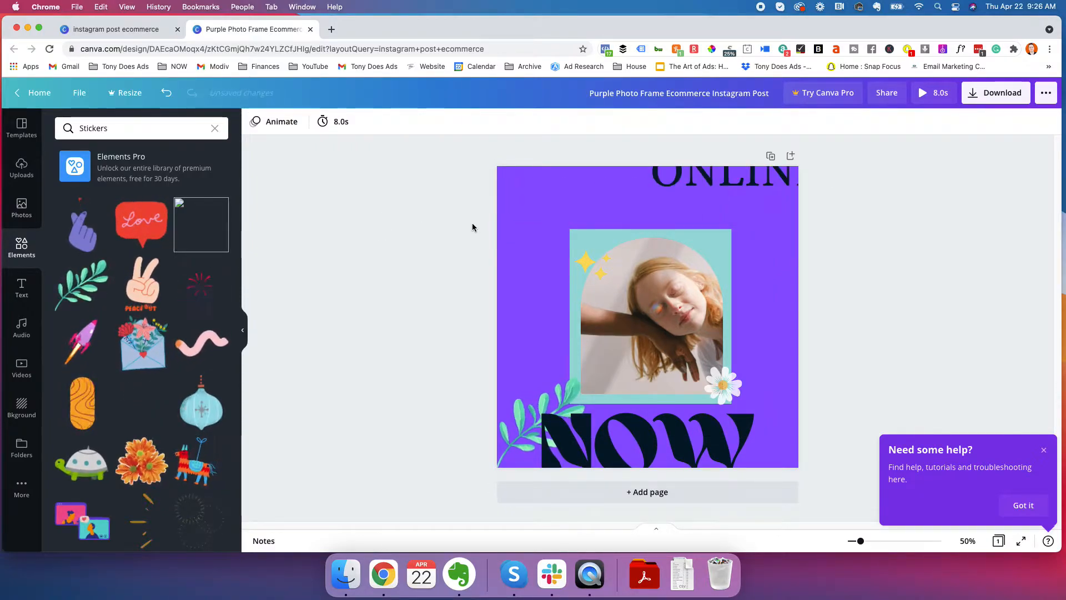
pyautogui.press('super+z')
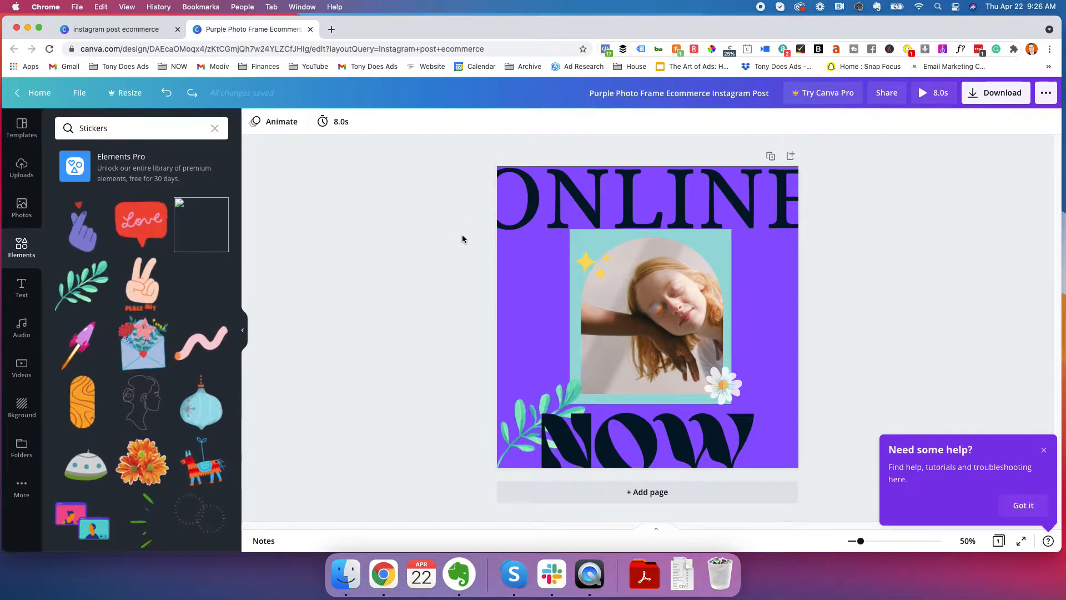
# Undo the font change on the ONLINE heading
pyautogui.click(540, 199)
pyautogui.click(427, 229)
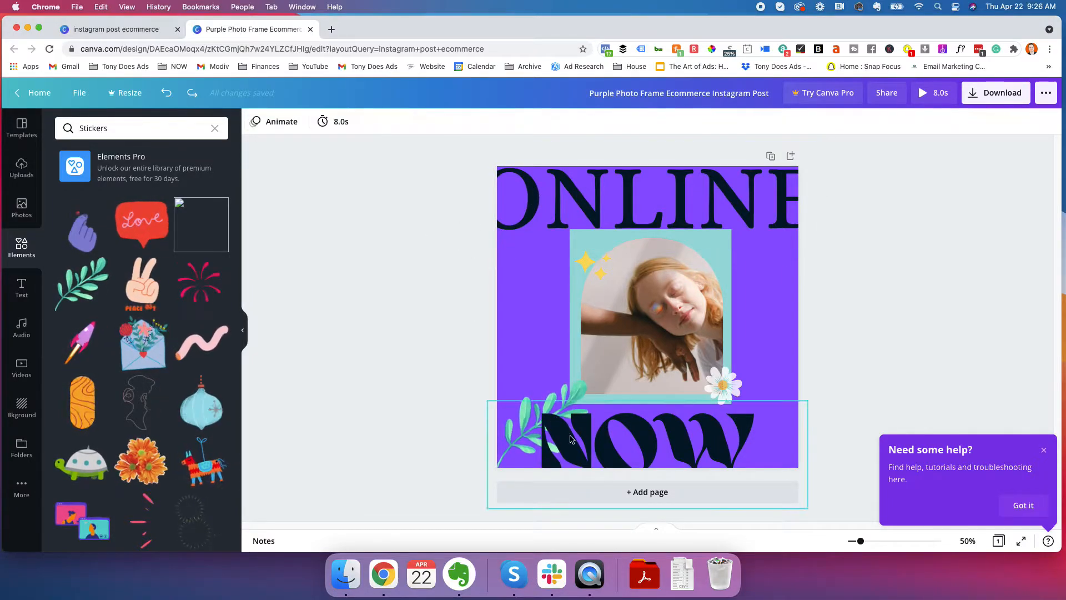
pyautogui.click(611, 443)
pyautogui.click(412, 233)
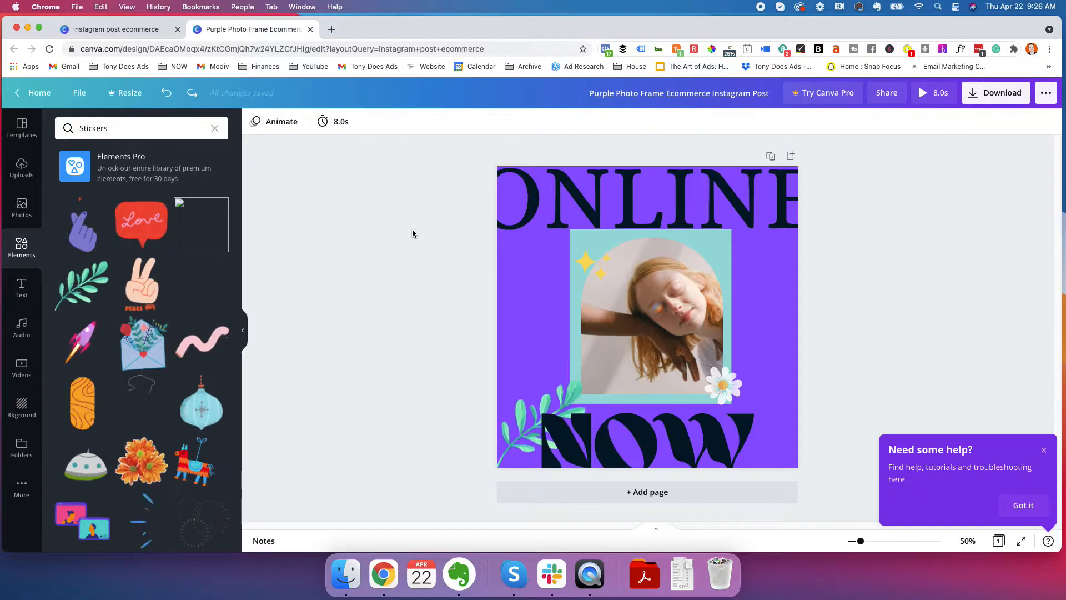
pyautogui.press('super+z')
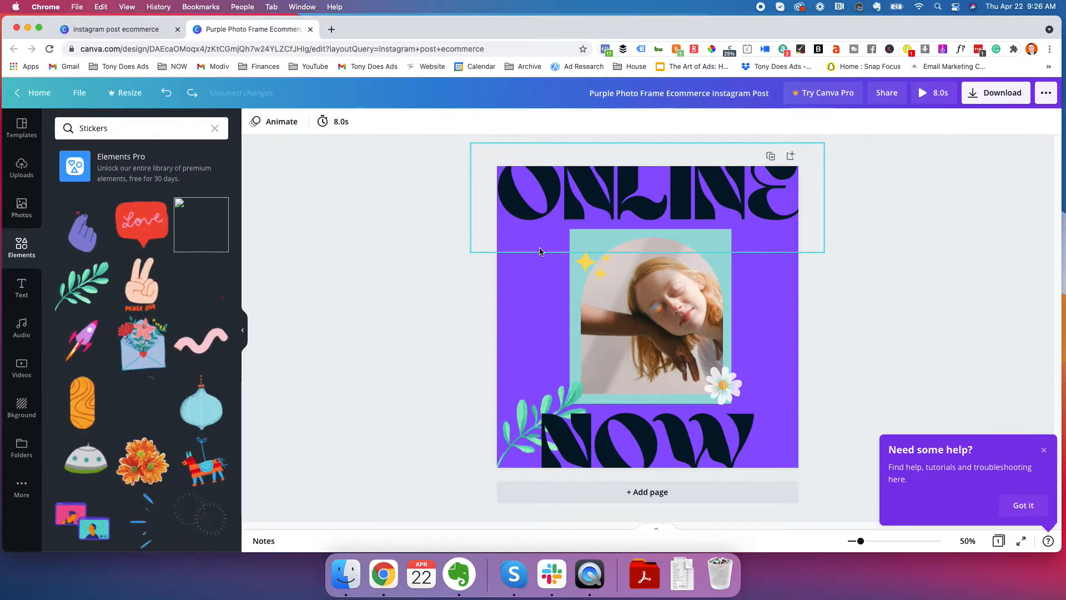
# Browse the ready-made font combinations and the heading, subheading and body text options
pyautogui.click(31, 296)
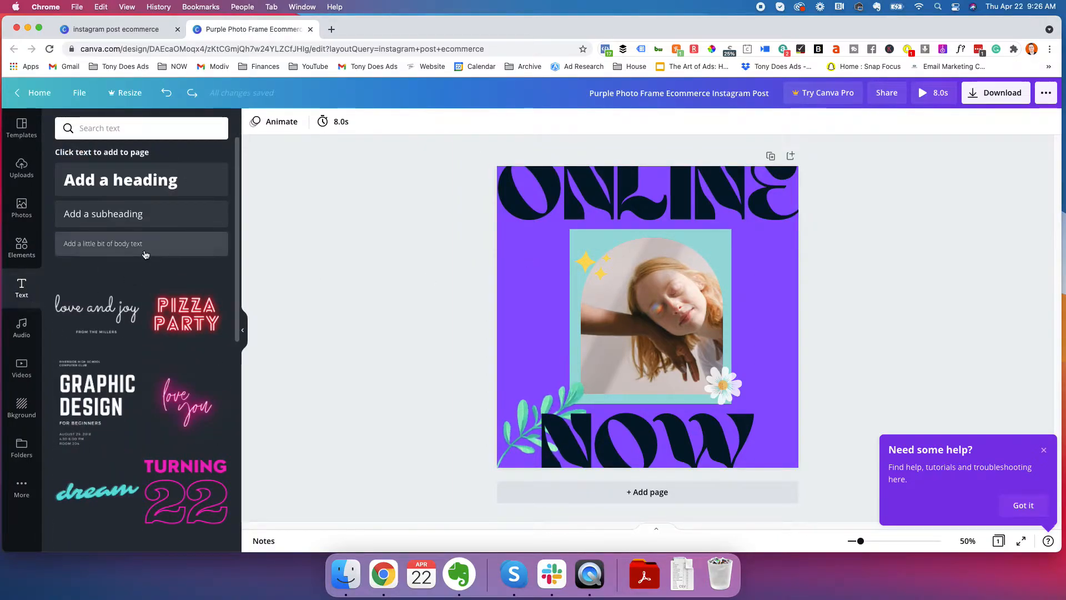
pyautogui.scroll(-1, 147, 315)
pyautogui.scroll(-4, 147, 315)
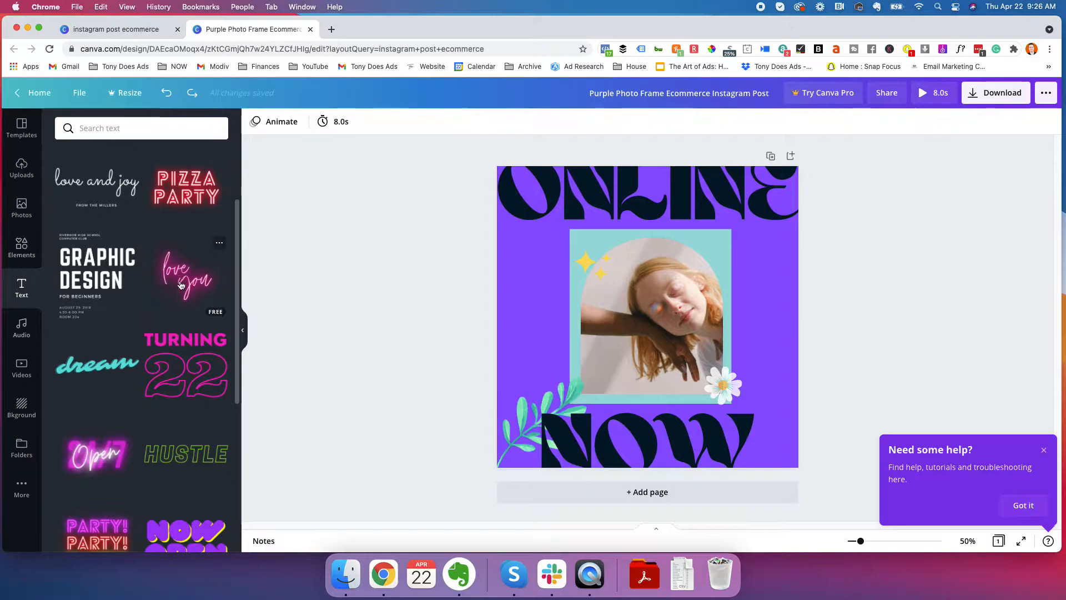
pyautogui.scroll(-5, 119, 377)
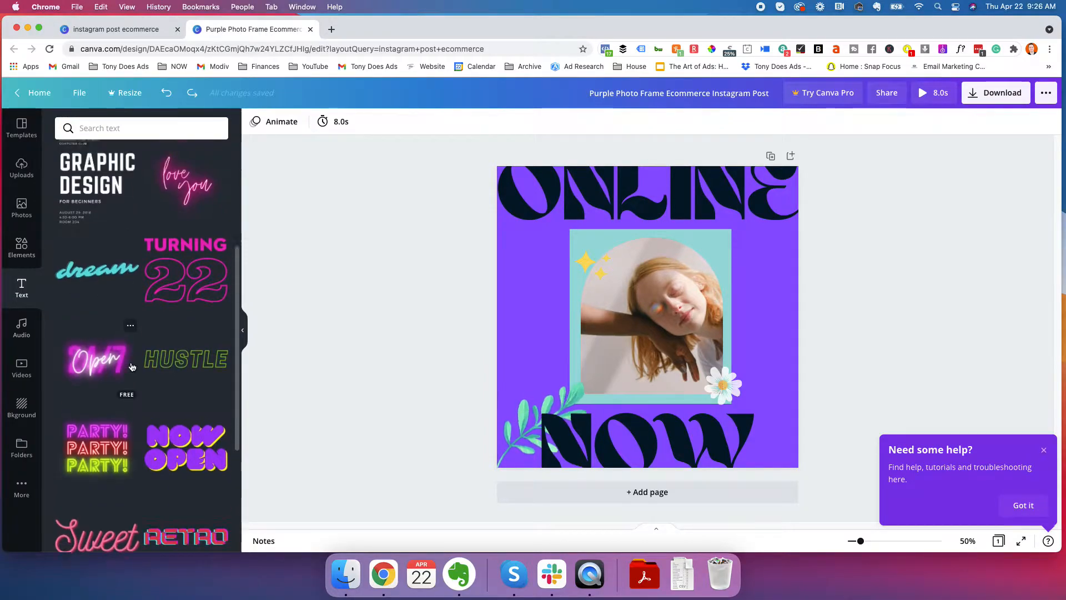
pyautogui.scroll(10, 127, 363)
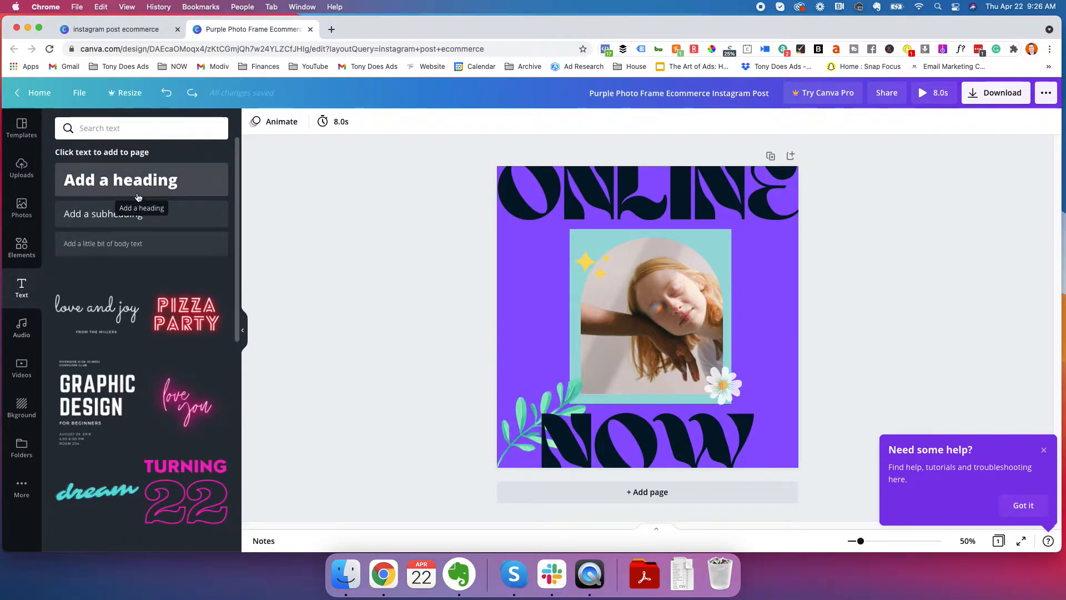
pyautogui.scroll(-12, 101, 347)
pyautogui.scroll(-4, 101, 347)
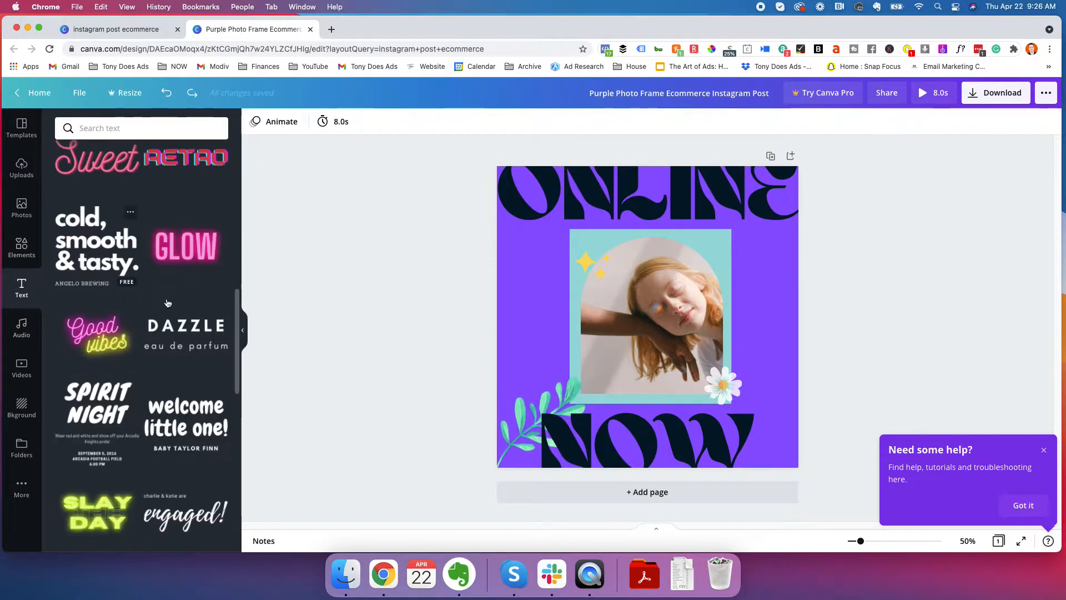
pyautogui.scroll(15, 166, 301)
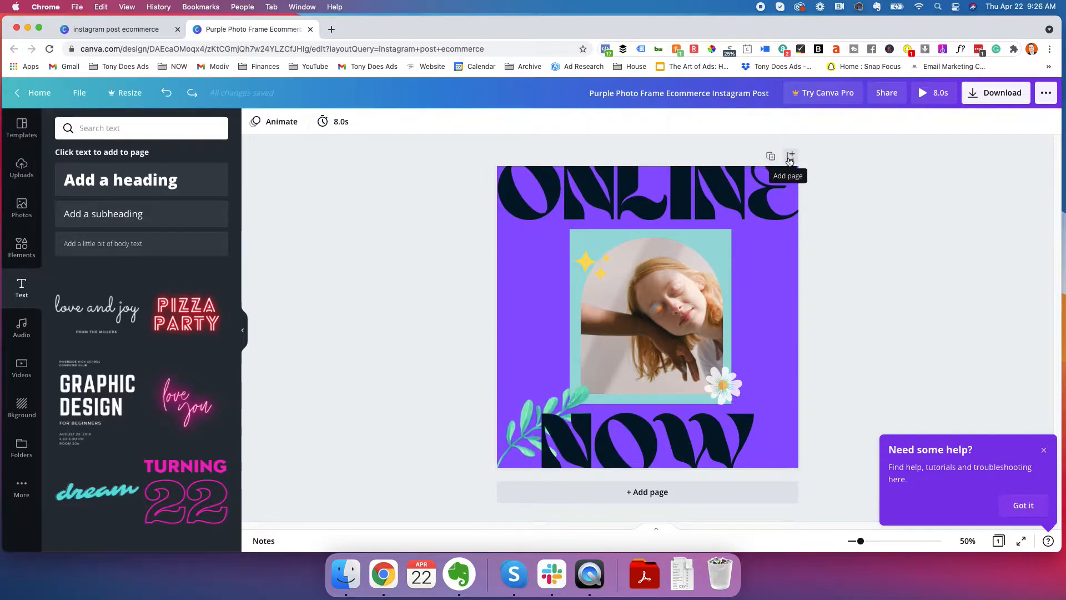
# Add a blank page after the first page and duplicate the first page directly below itself
pyautogui.click(638, 492)
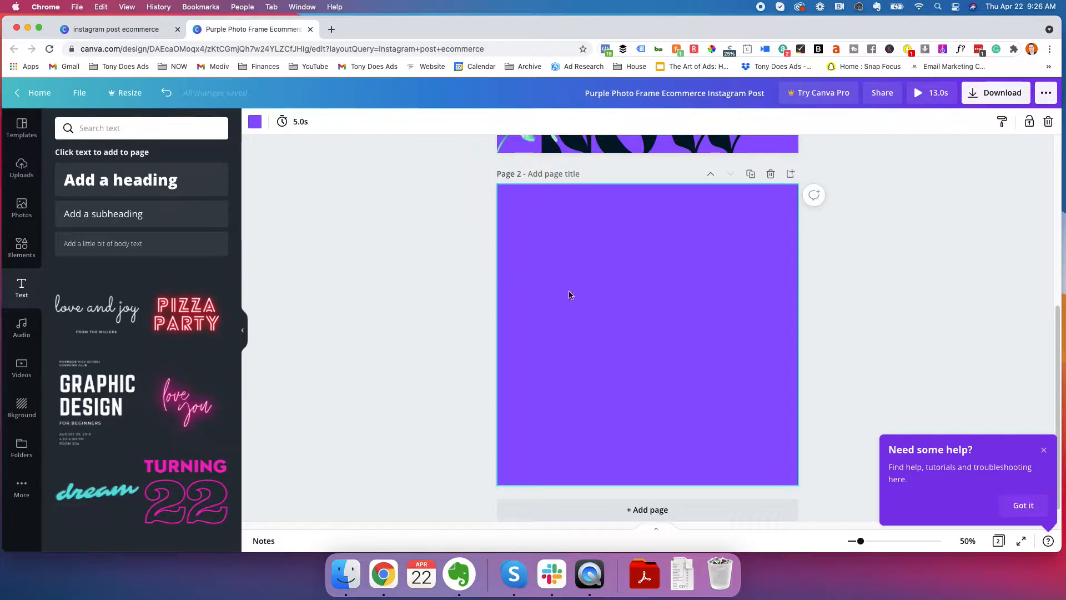
pyautogui.scroll(5, 718, 253)
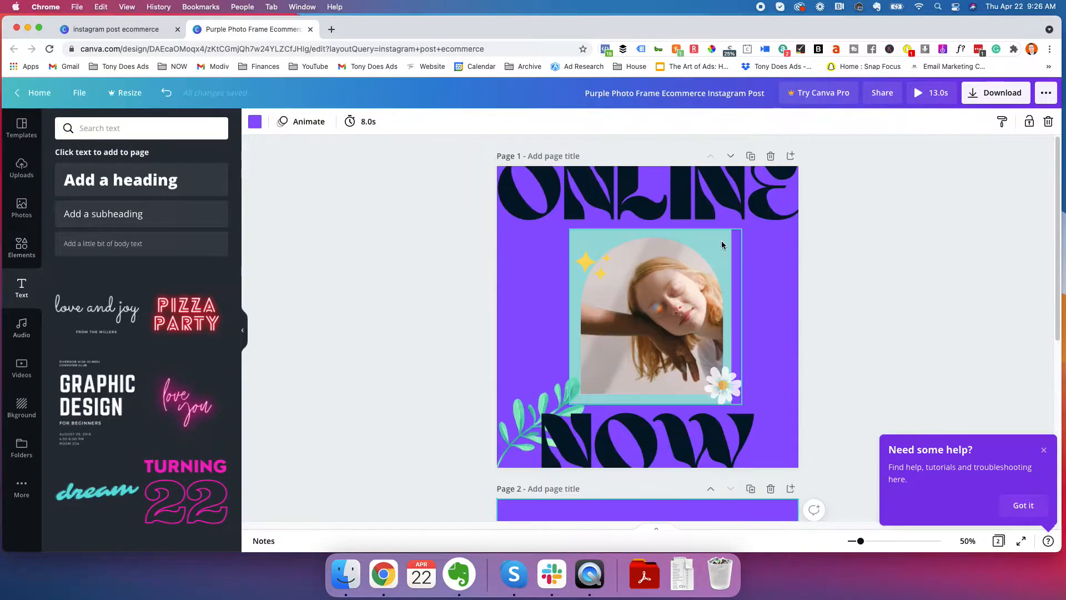
pyautogui.click(749, 161)
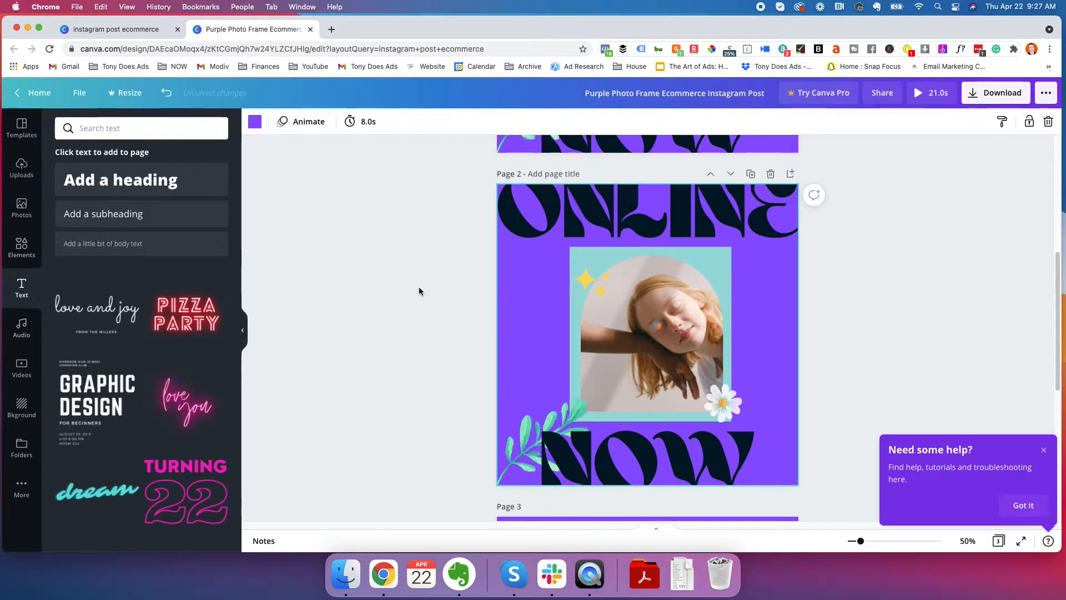
# Delete the ONLINE and NOW headings from the duplicated design on page 2
pyautogui.click(512, 227)
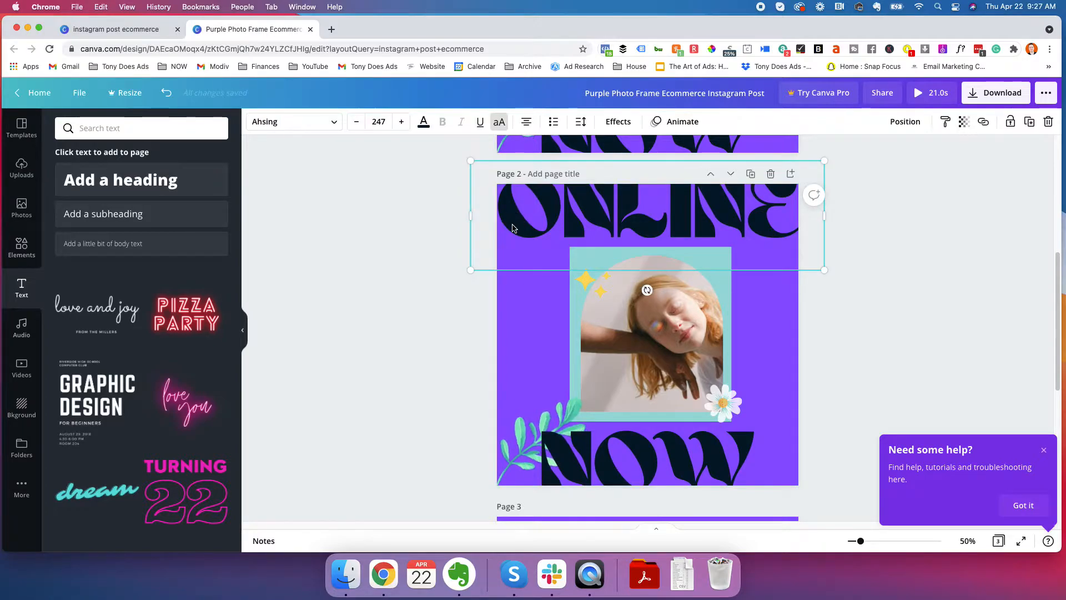
pyautogui.press('Delete')
pyautogui.click(578, 456)
pyautogui.press('Delete')
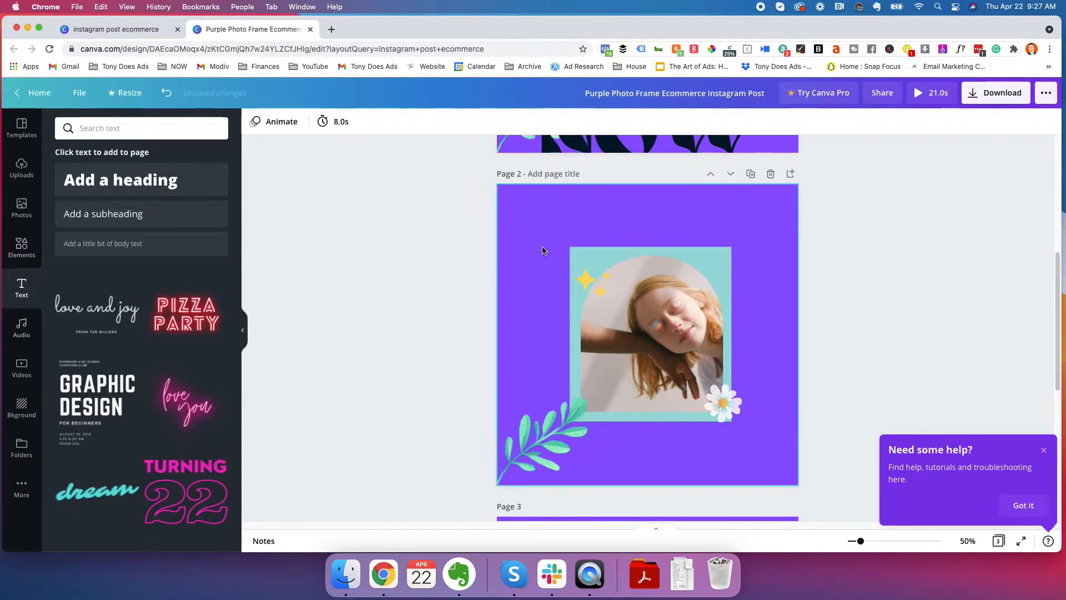
# Move the photo group with its teal square down on page 2, leaving the leaf branch in place
pyautogui.moveTo(539, 234); pyautogui.dragTo(754, 402)
pyautogui.moveTo(665, 324); pyautogui.dragTo(658, 367)
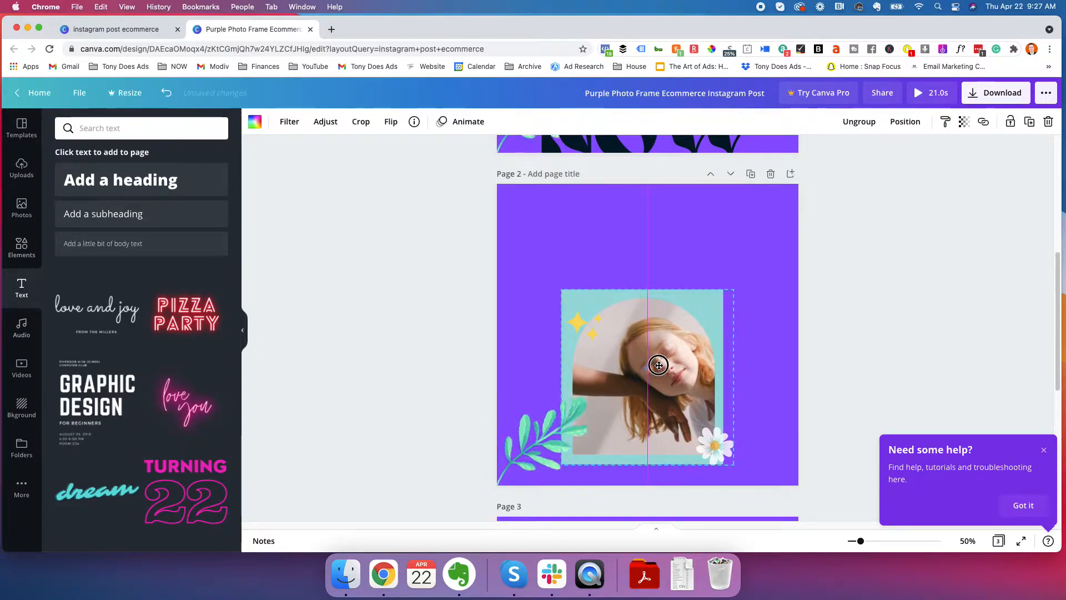
pyautogui.click(361, 301)
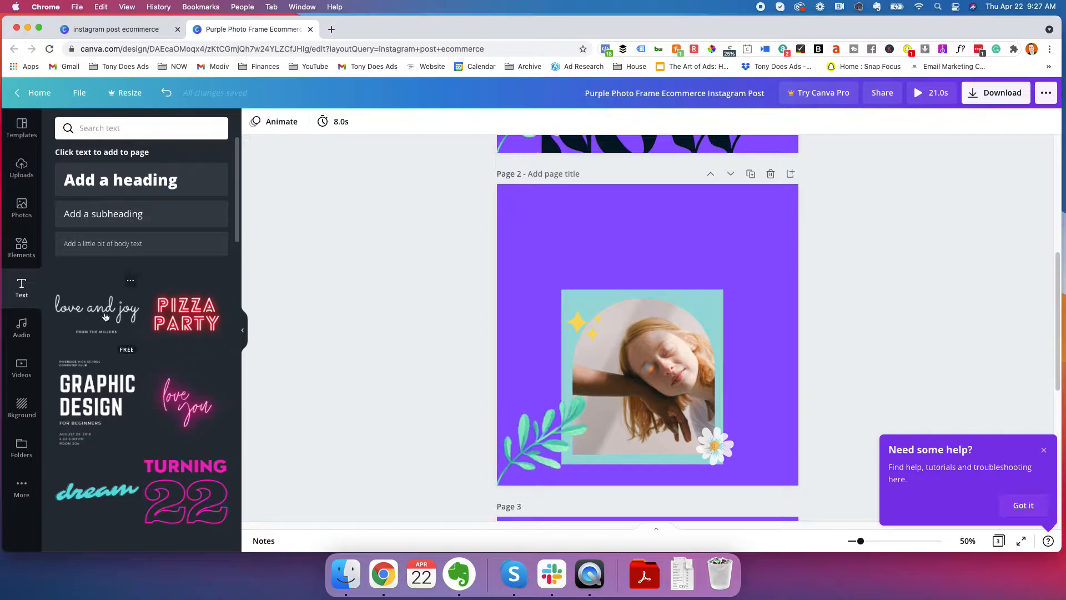
# Add the pink neon "love you" font combination to page 2, shrink it to about size 202 and place it in the design's upper-left corner
pyautogui.click(187, 403)
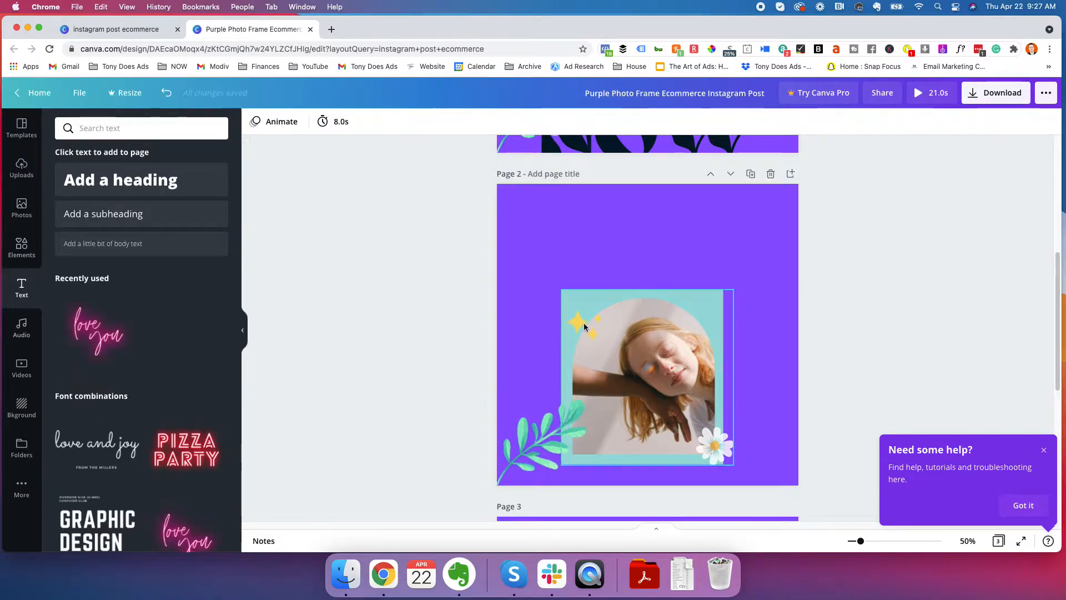
pyautogui.moveTo(682, 350); pyautogui.dragTo(682, 275)
pyautogui.moveTo(767, 356); pyautogui.dragTo(695, 278)
pyautogui.moveTo(670, 236); pyautogui.dragTo(682, 257)
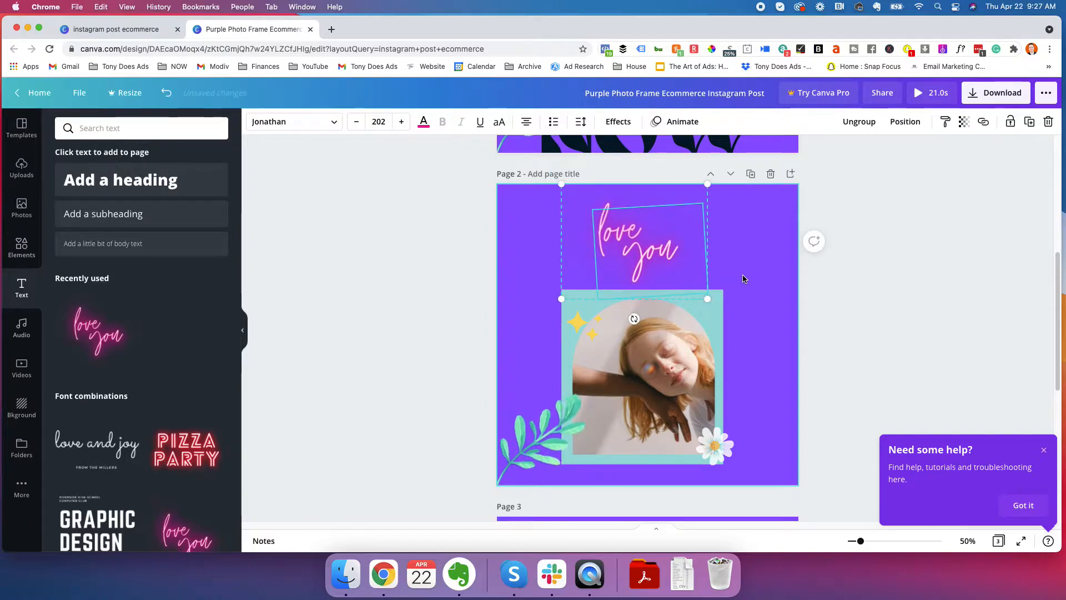
pyautogui.click(883, 298)
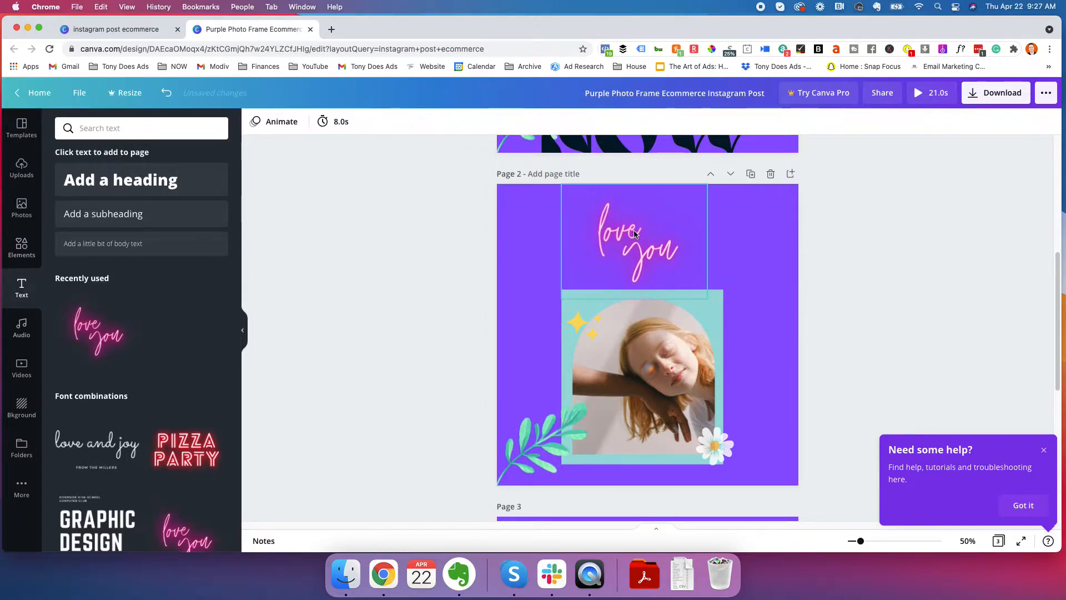
pyautogui.moveTo(637, 240); pyautogui.dragTo(542, 240)
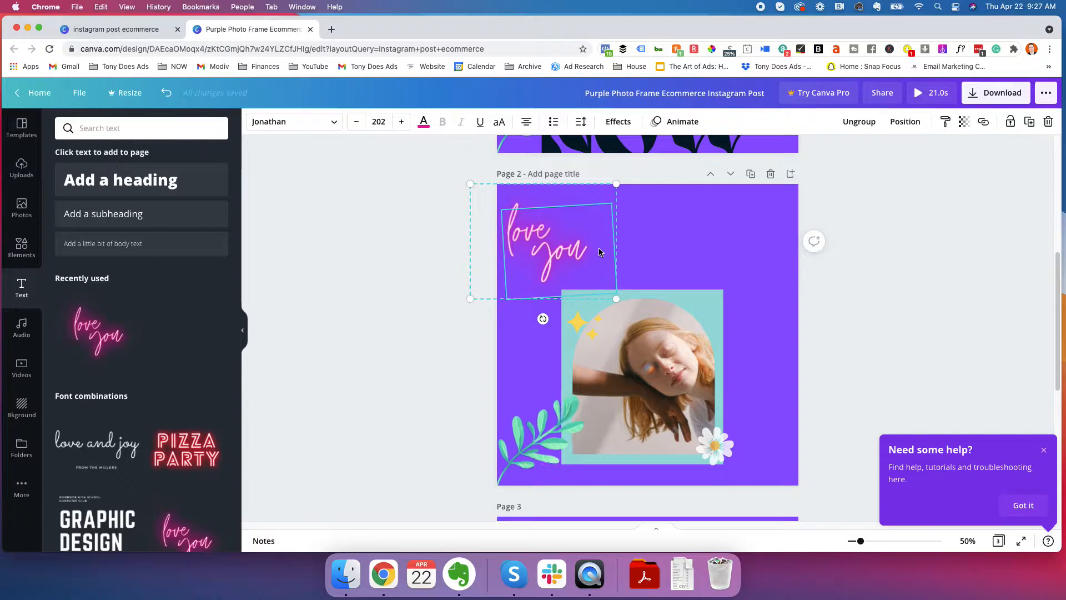
pyautogui.click(391, 243)
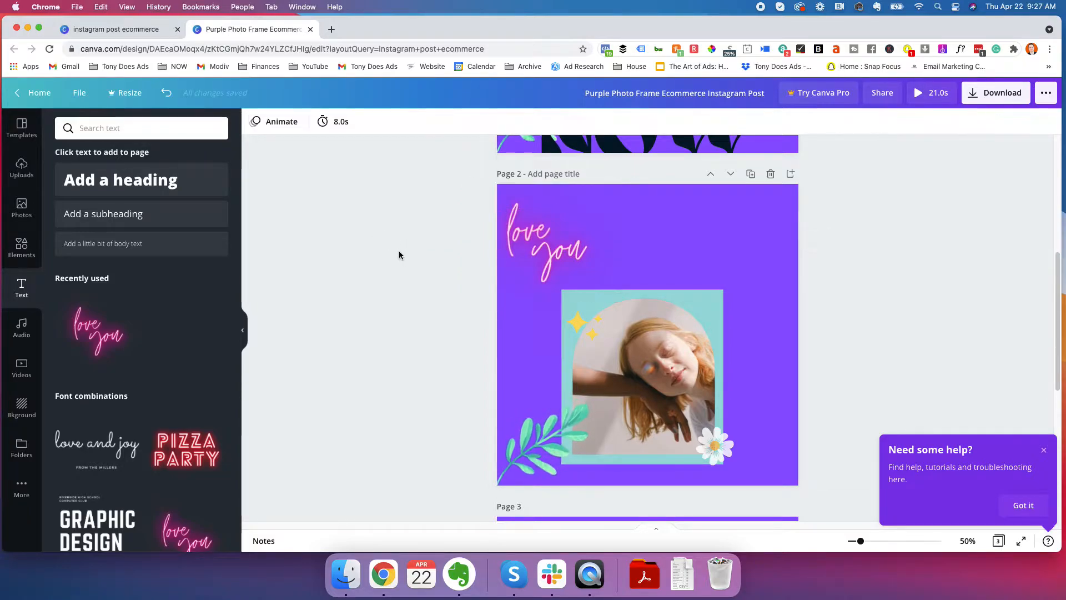
# Replace the wording of the neon text on page 2 with "online now"
pyautogui.click(526, 248)
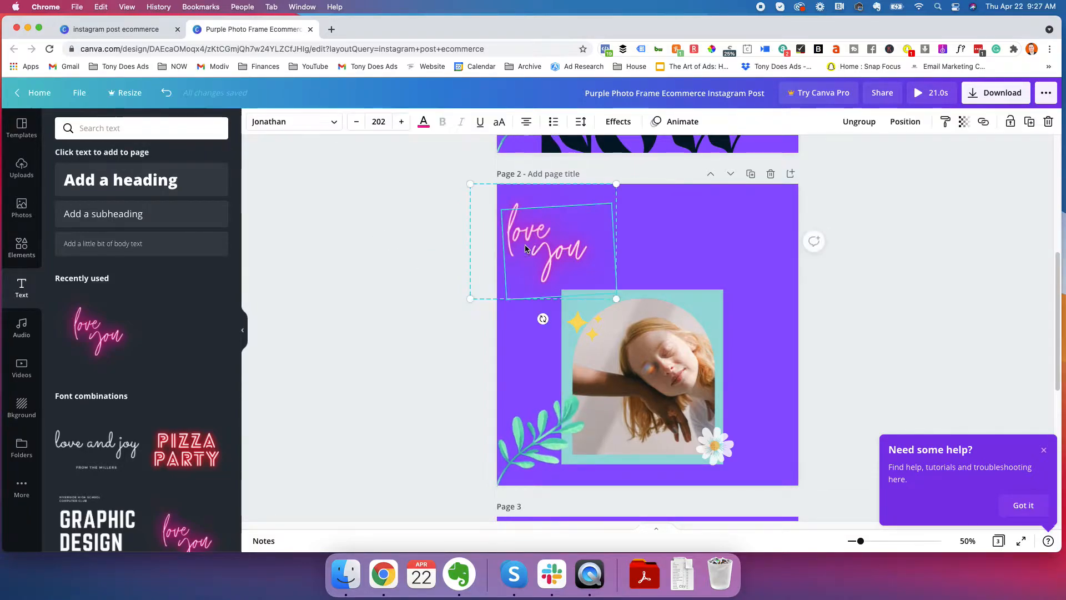
pyautogui.click(539, 234)
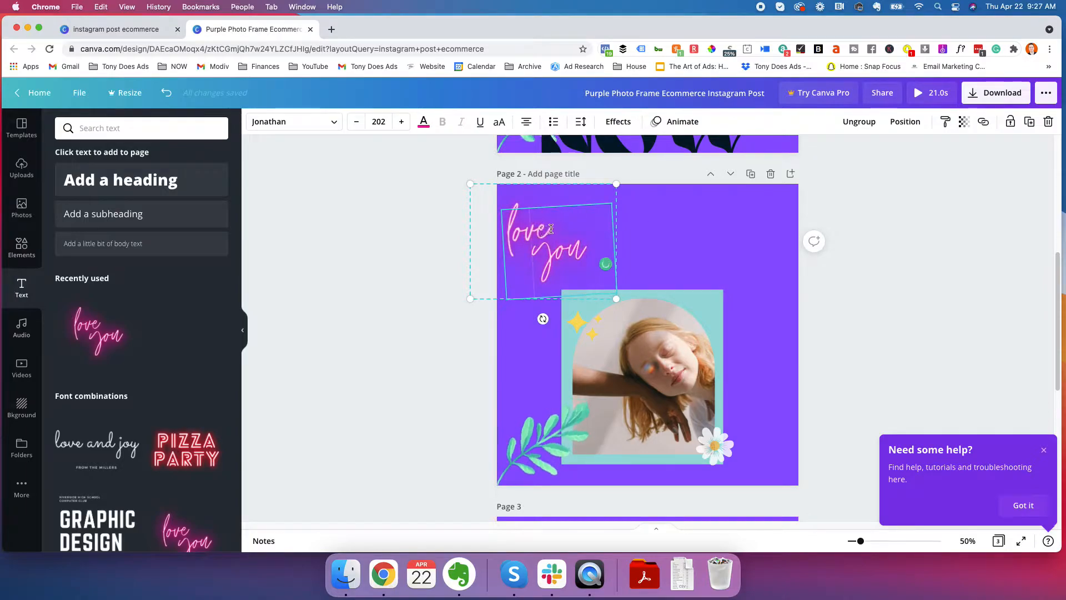
pyautogui.moveTo(590, 246); pyautogui.dragTo(501, 234)
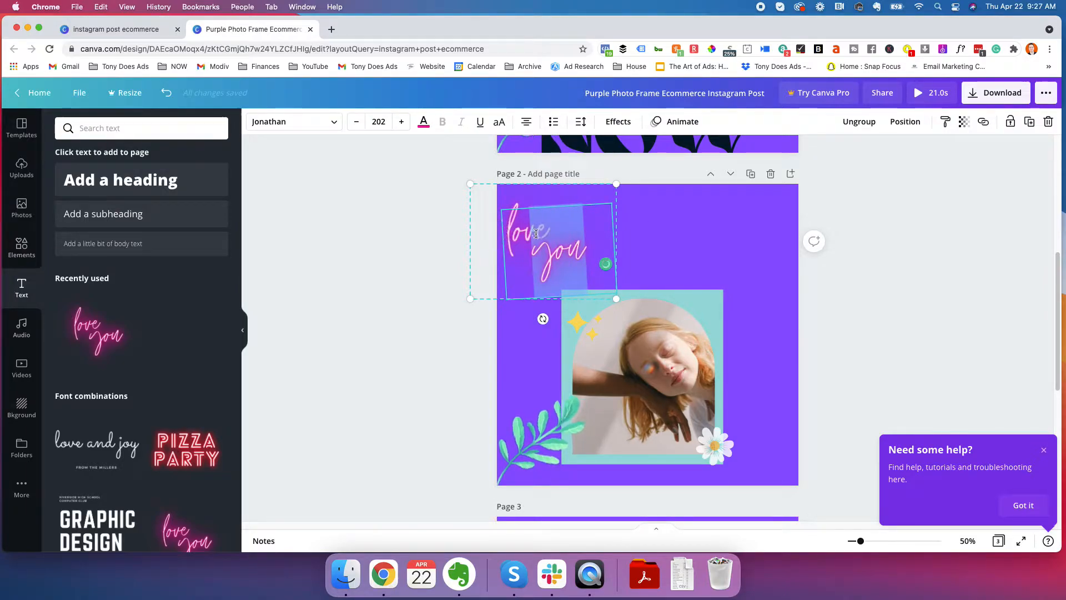
pyautogui.press('BackSpace')
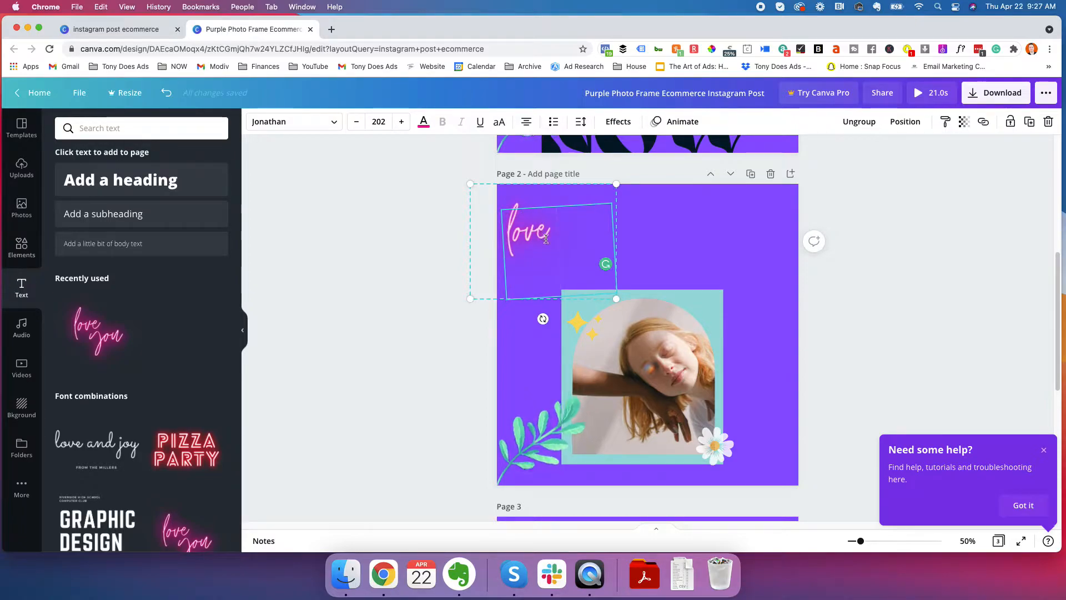
pyautogui.write('now')
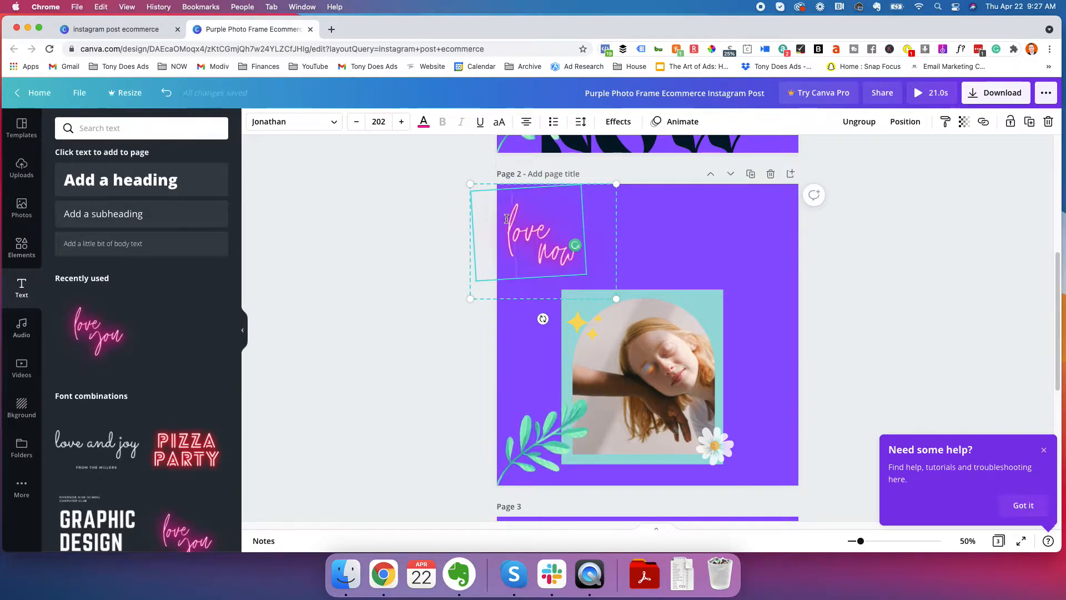
pyautogui.moveTo(507, 218); pyautogui.dragTo(544, 216)
pyautogui.write('online')
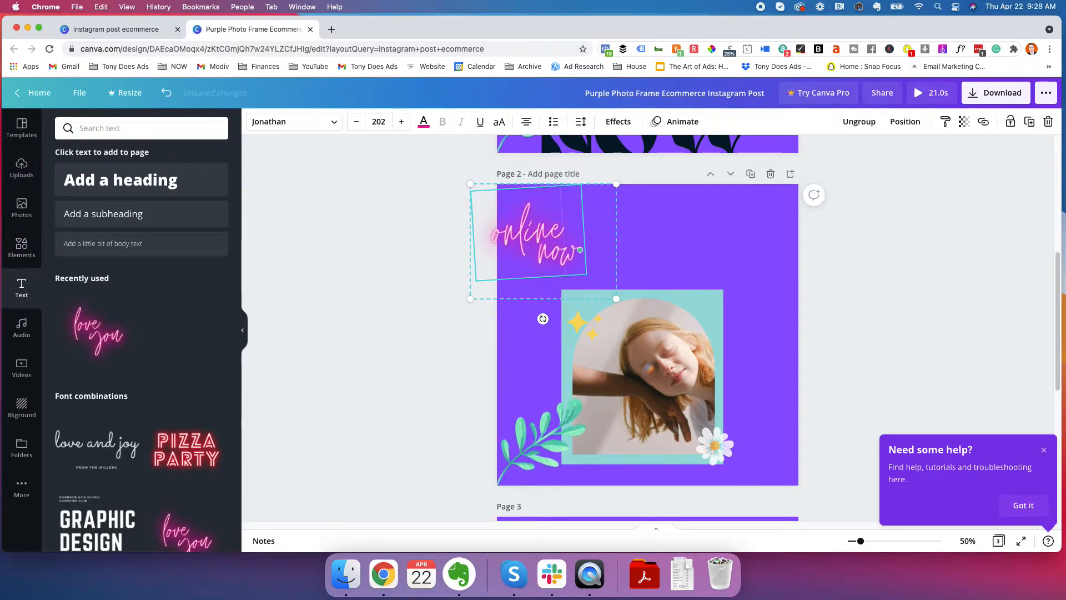
# Enlarge the neon "online now" text to about size 315 and place it in the design's upper-right area above the photo
pyautogui.click(371, 248)
pyautogui.moveTo(519, 240); pyautogui.dragTo(565, 232)
pyautogui.moveTo(686, 311); pyautogui.dragTo(751, 345)
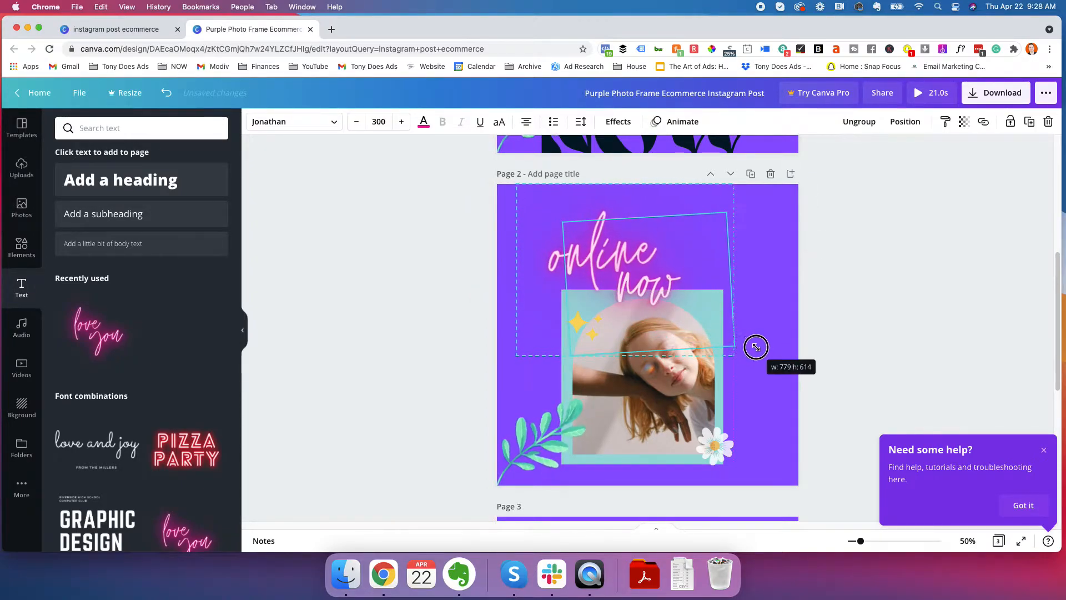
pyautogui.moveTo(666, 253); pyautogui.dragTo(733, 258)
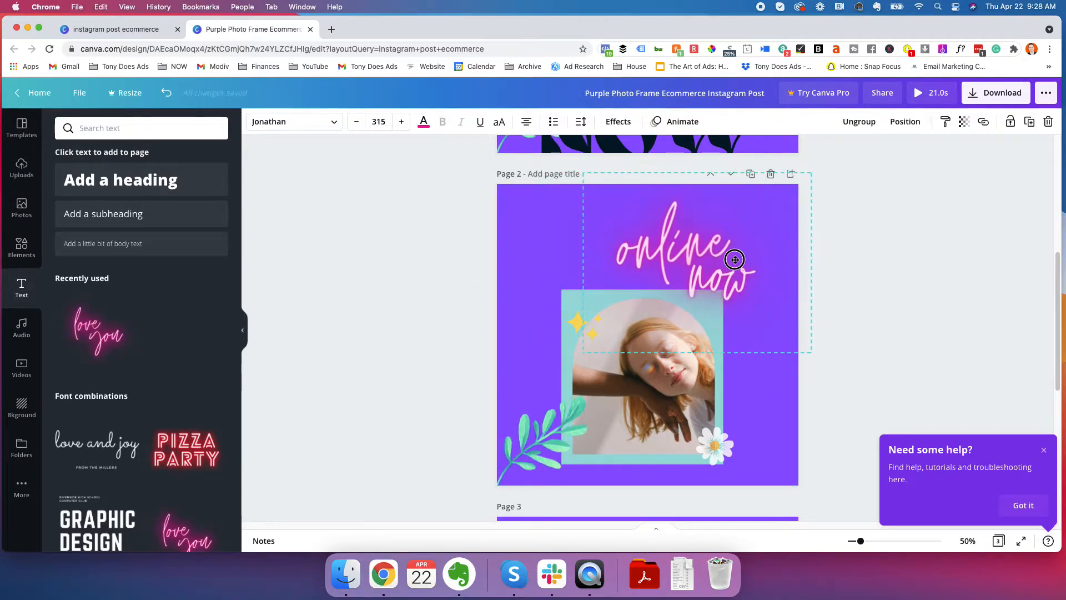
pyautogui.click(811, 308)
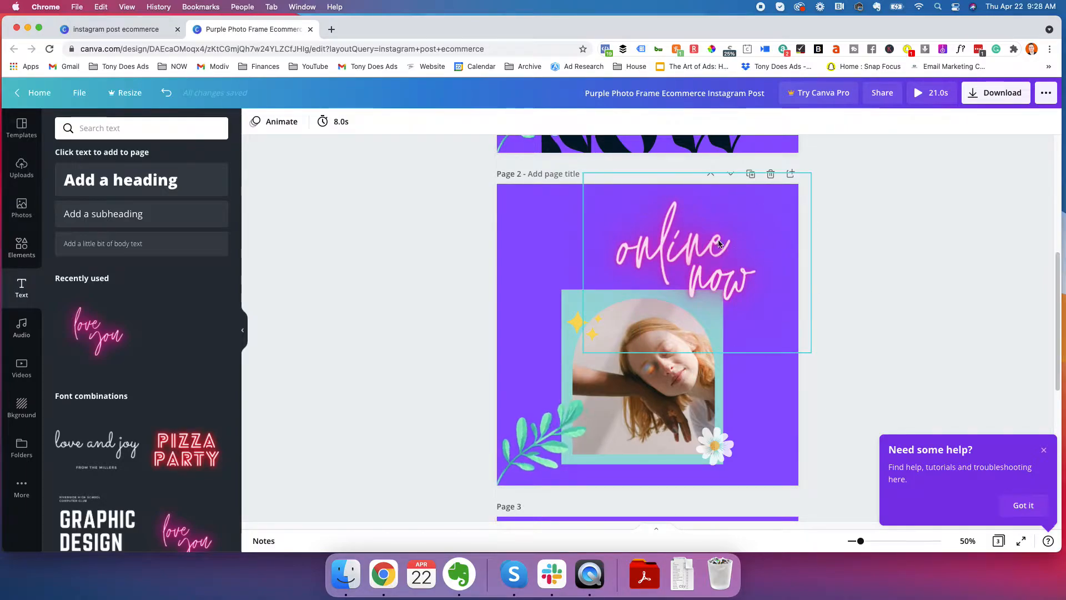
# Change the neon "online now" text to the yellow document color
pyautogui.click(640, 243)
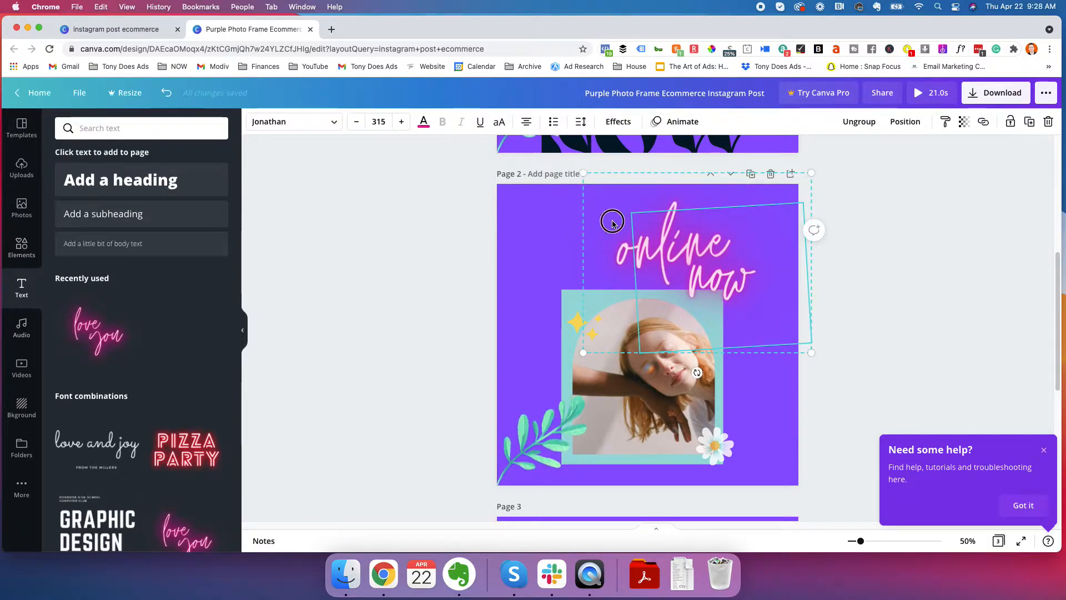
pyautogui.click(421, 122)
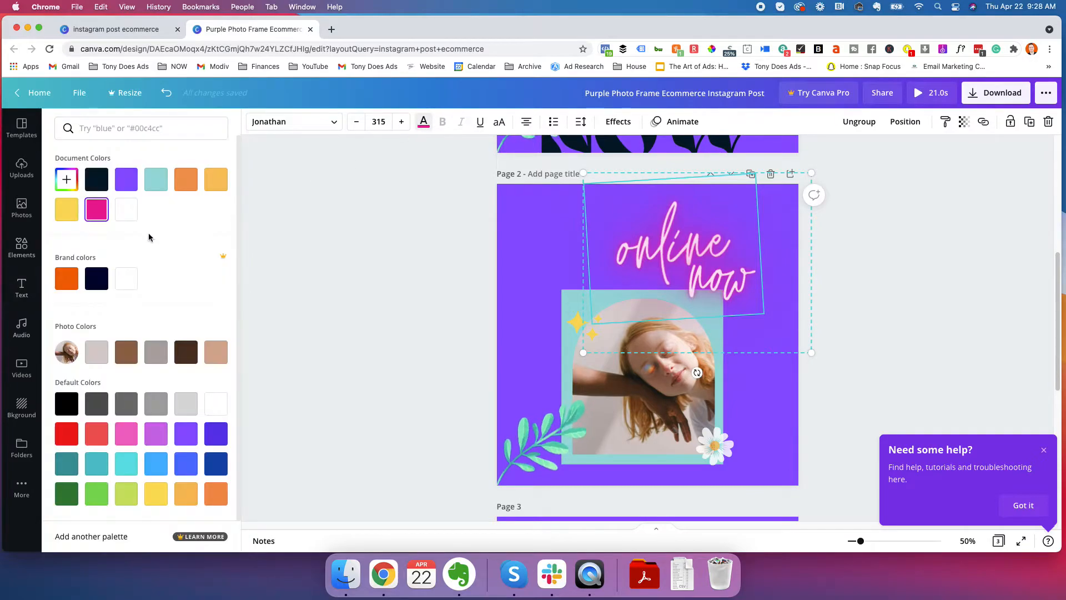
pyautogui.click(66, 213)
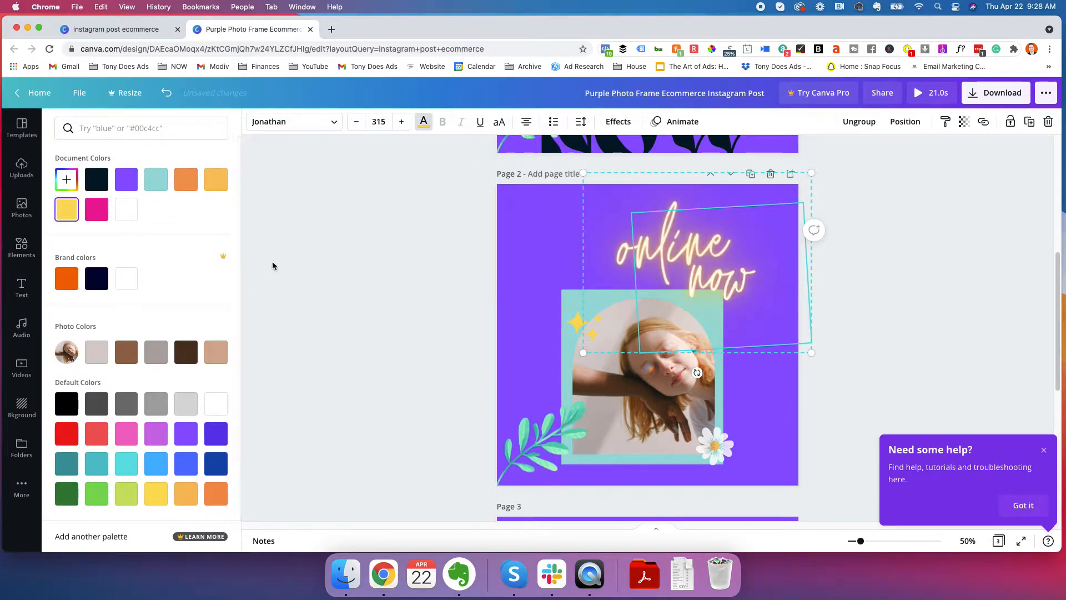
pyautogui.click(314, 264)
# Raise the photo group on page 2 and shift the neon text slightly right so it overlaps the teal square's upper-right corner
pyautogui.click(704, 268)
pyautogui.moveTo(703, 267); pyautogui.dragTo(711, 273)
pyautogui.click(466, 347)
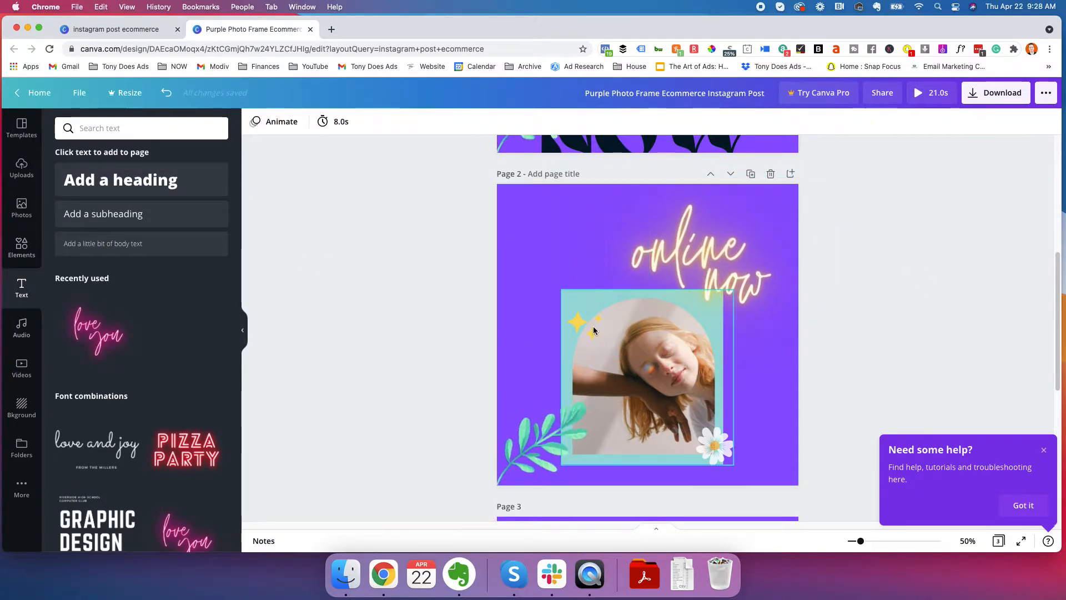
pyautogui.click(590, 332)
pyautogui.moveTo(611, 351); pyautogui.dragTo(614, 333)
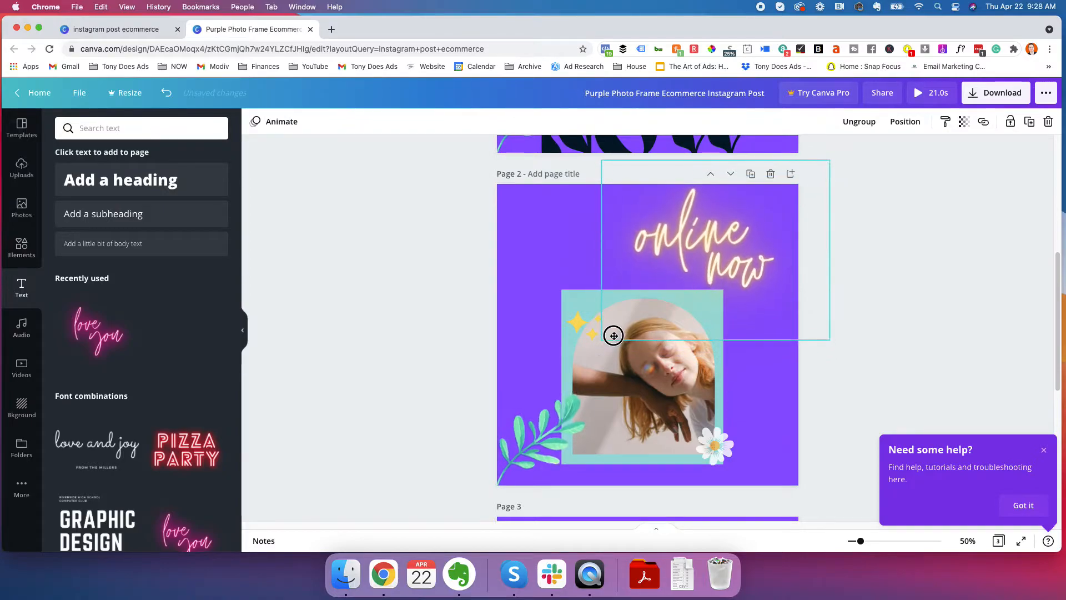
pyautogui.moveTo(605, 409); pyautogui.dragTo(607, 382)
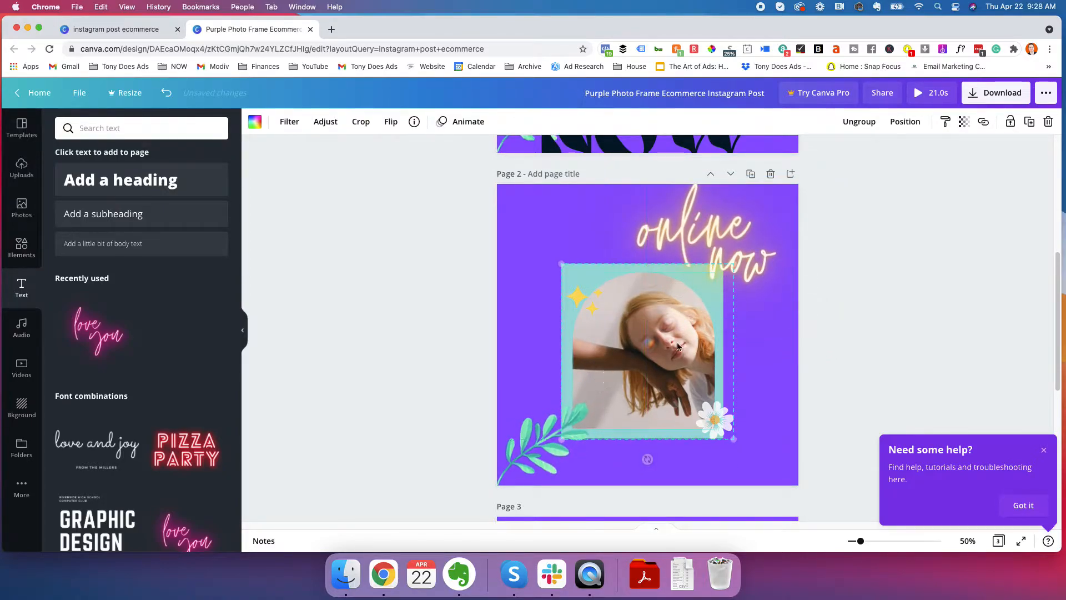
pyautogui.moveTo(725, 240); pyautogui.dragTo(723, 245)
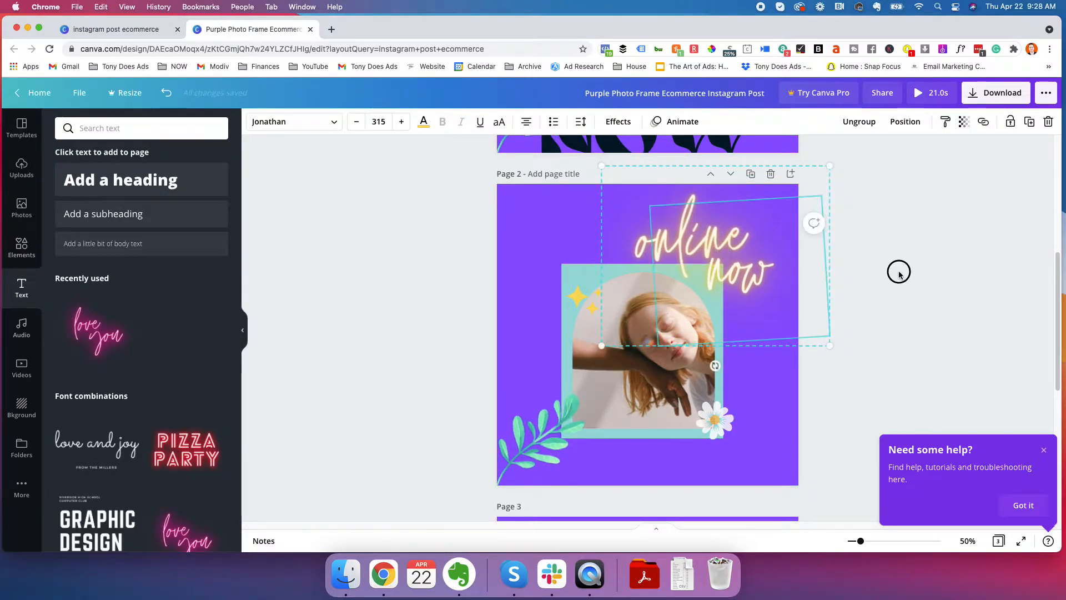
pyautogui.click(831, 333)
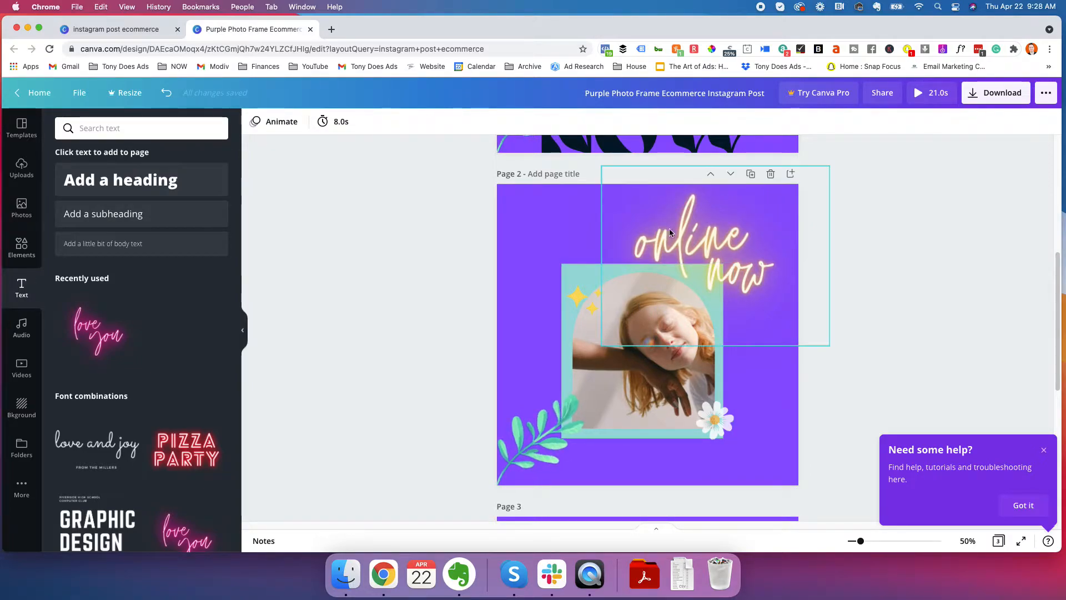
pyautogui.scroll(-7, 133, 383)
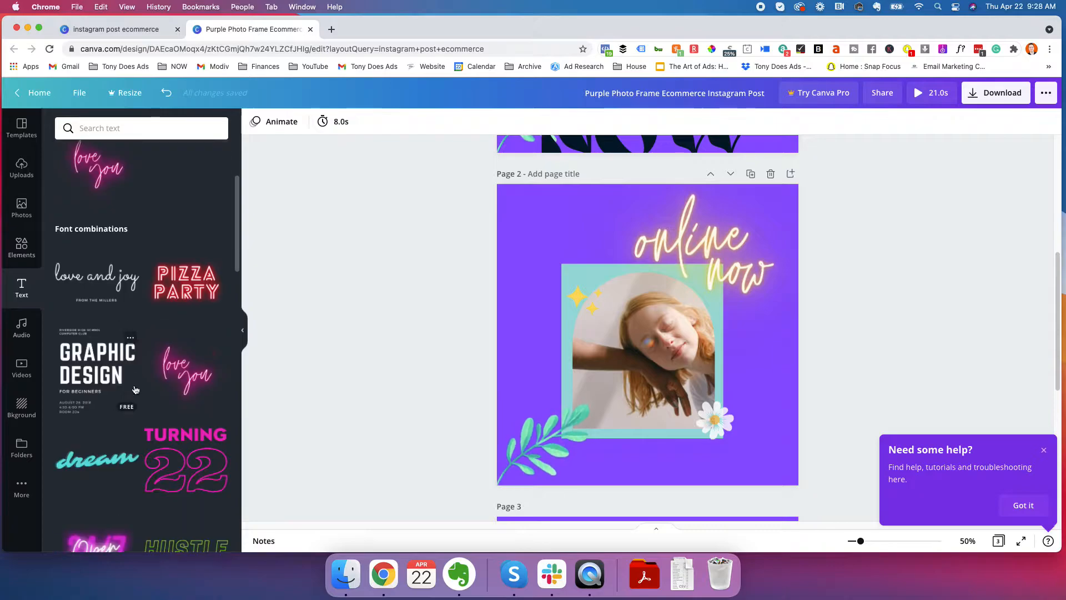
pyautogui.scroll(-4, 135, 405)
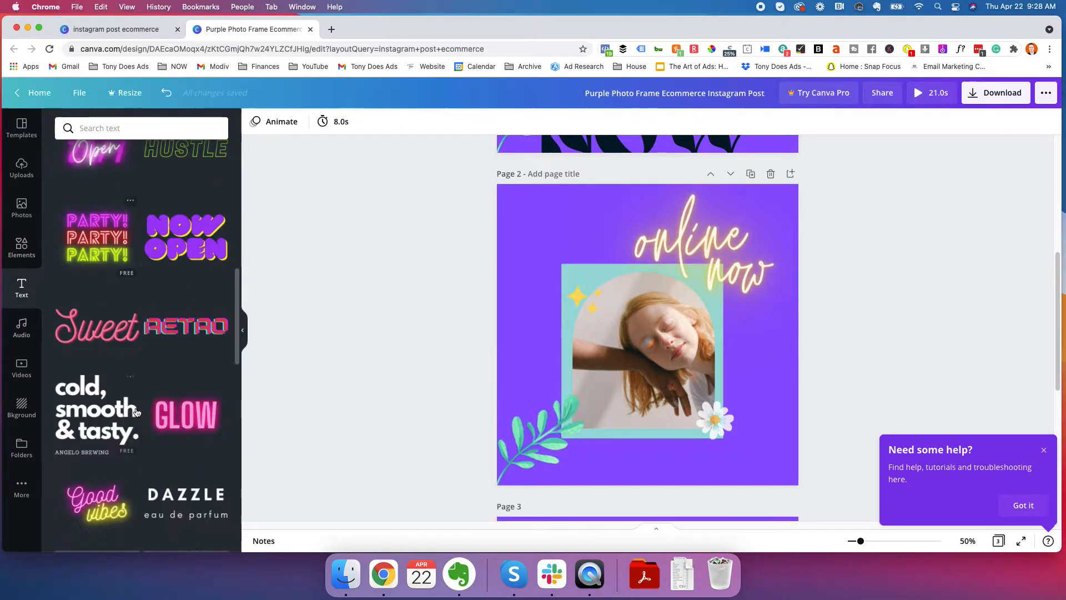
pyautogui.click(739, 259)
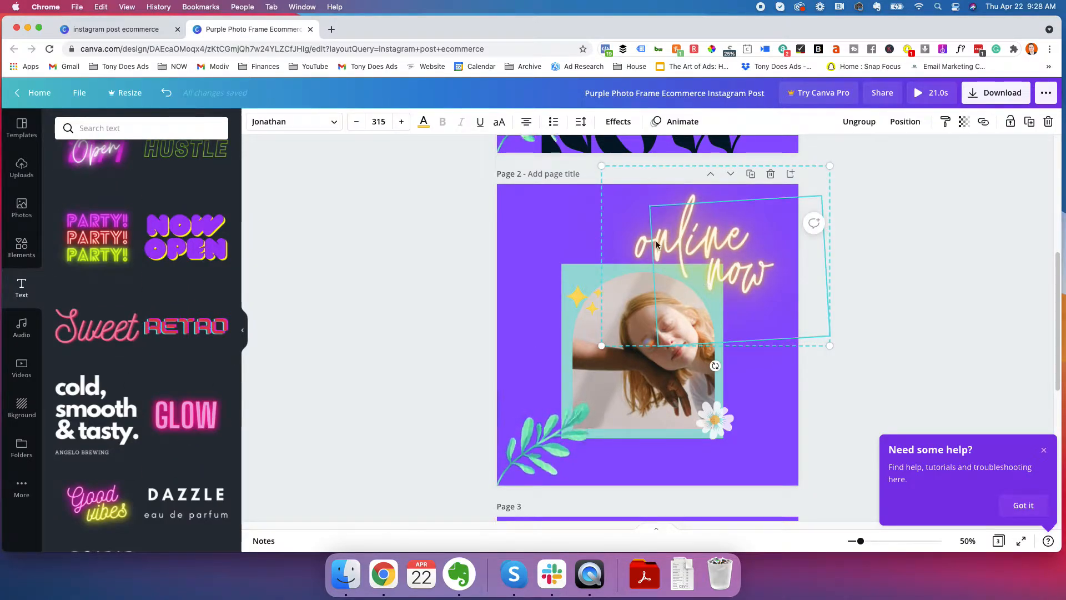
pyautogui.click(887, 287)
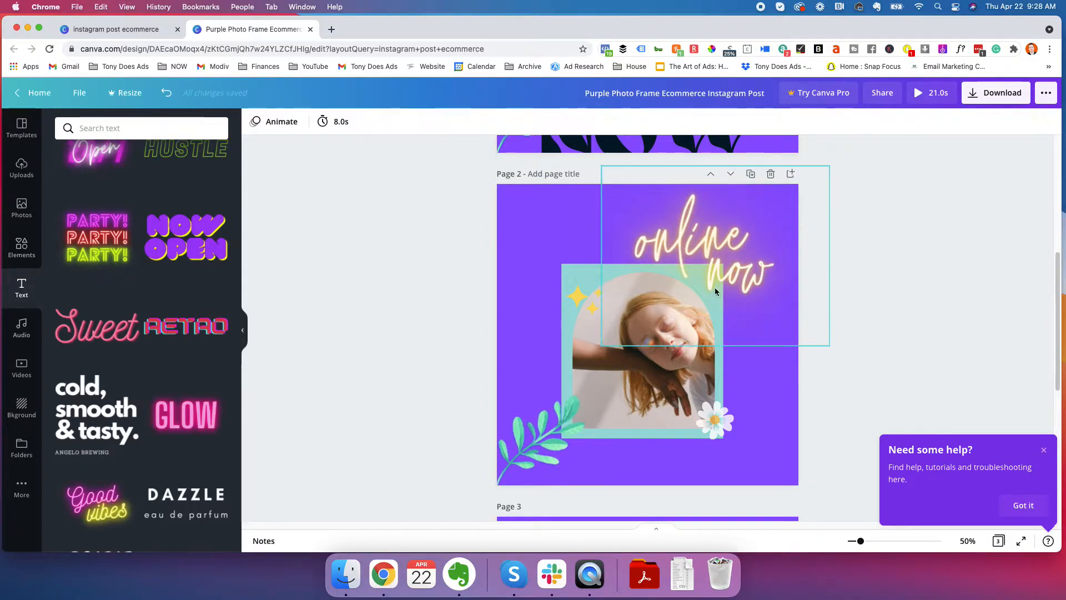
pyautogui.scroll(-2, 182, 423)
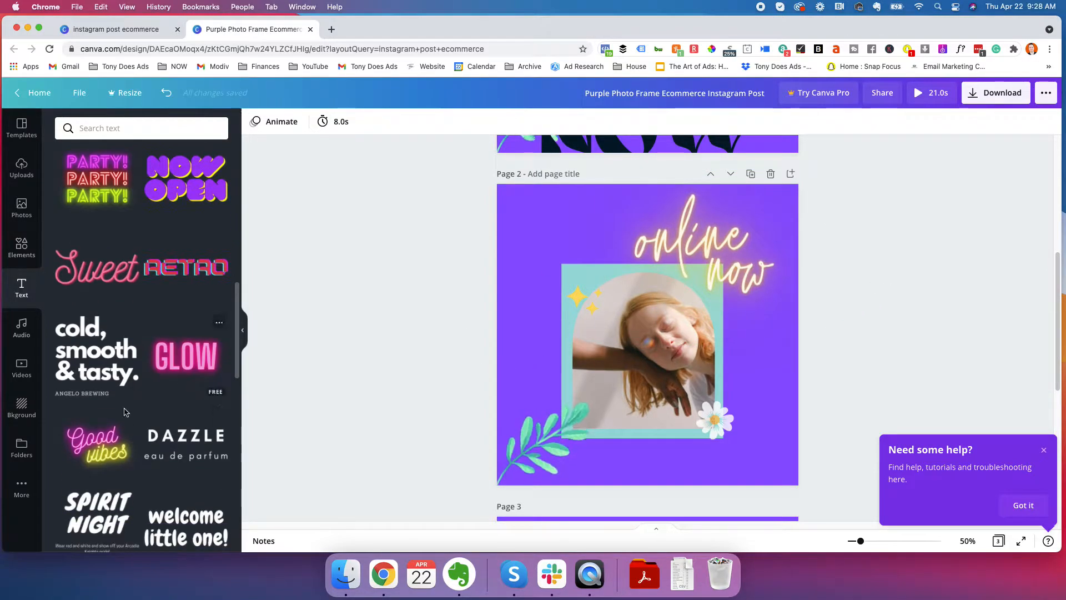
pyautogui.scroll(15, 164, 364)
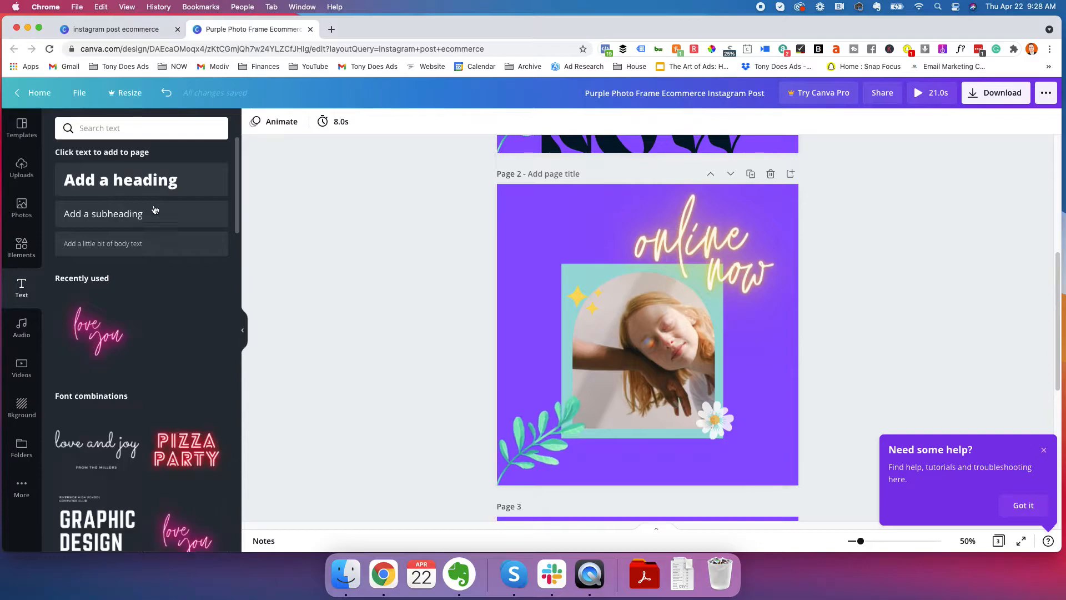
# Add a subheading reading "Write text here" to page 2 and place it above the photo, beside the neon "online now" text
pyautogui.click(131, 220)
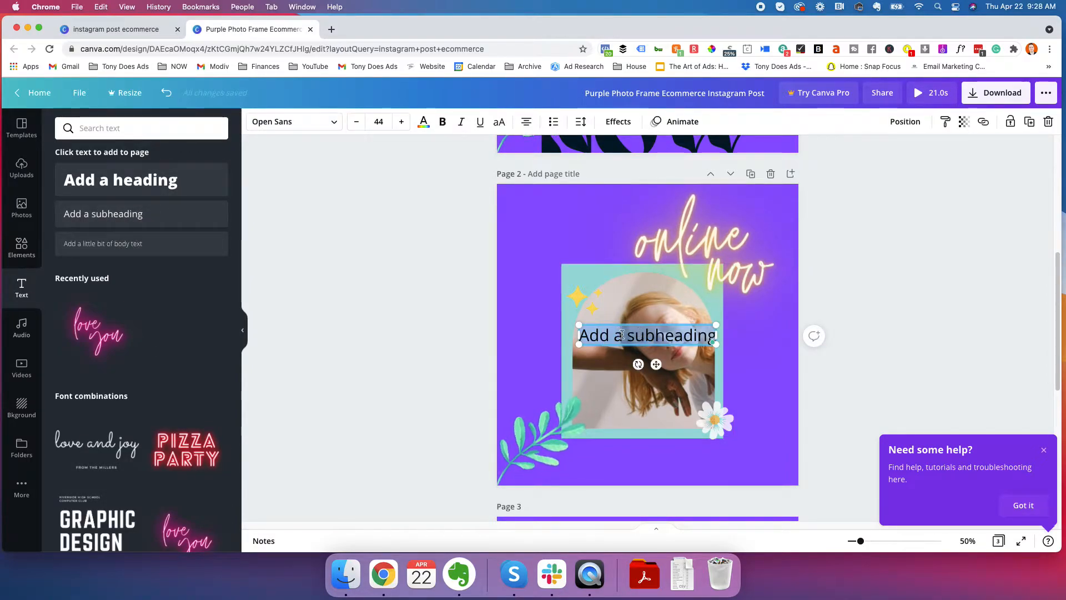
pyautogui.write('Write te')
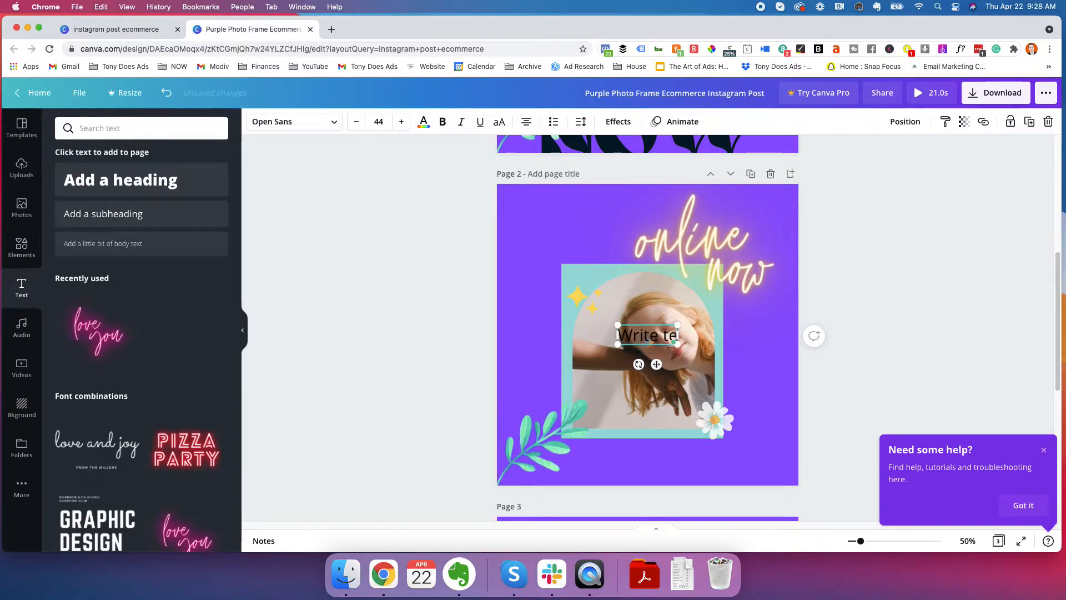
pyautogui.write('xt here')
pyautogui.click(861, 265)
pyautogui.moveTo(649, 332); pyautogui.dragTo(577, 230)
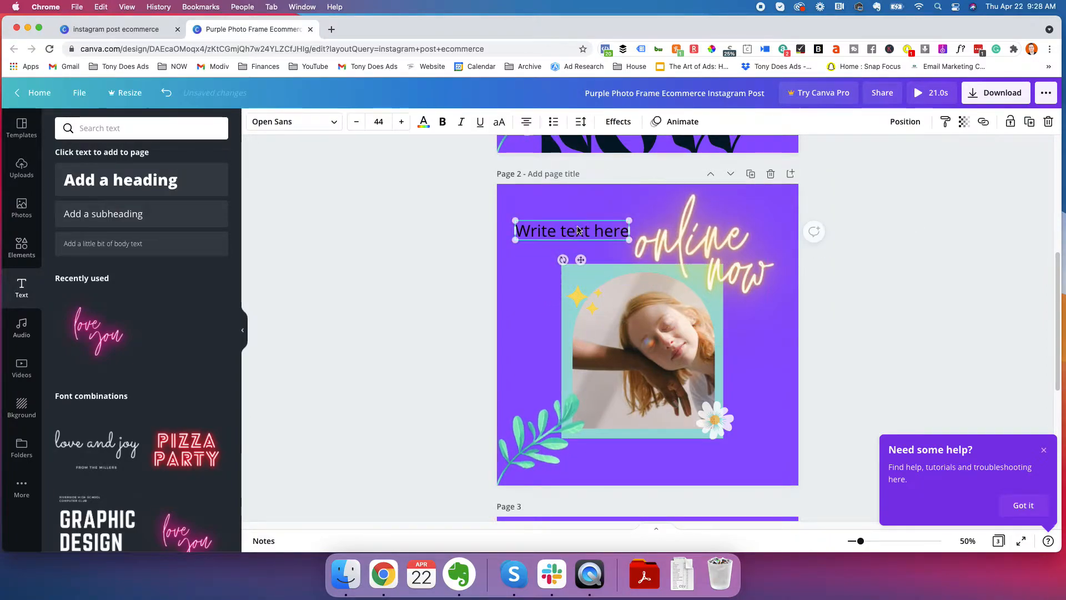
# Make the "Write text here" subheading bold and white, and look at its font options
pyautogui.click(440, 126)
pyautogui.click(423, 122)
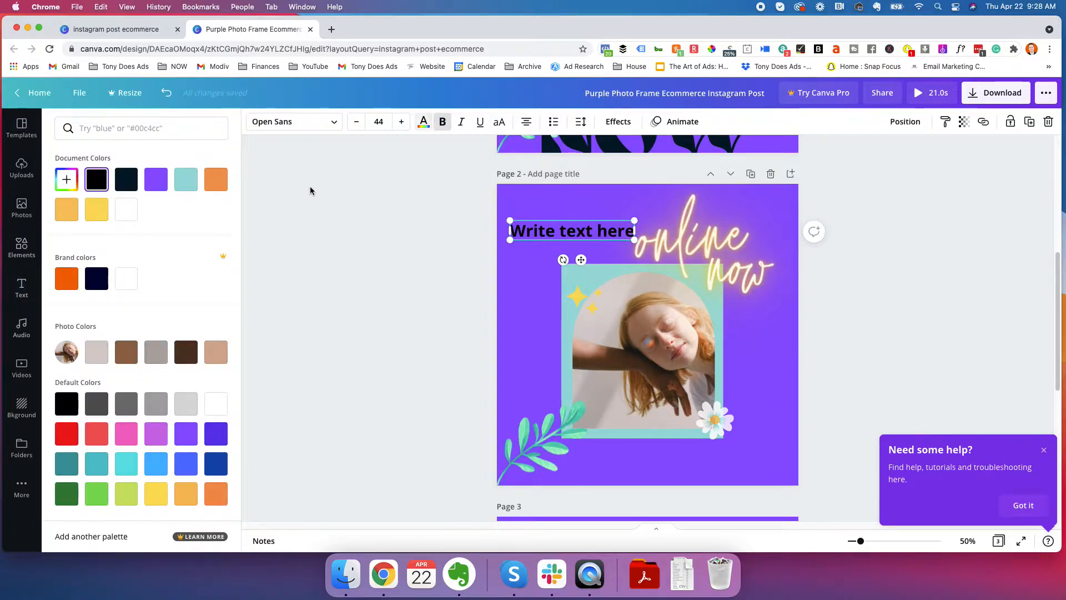
pyautogui.click(129, 208)
pyautogui.click(338, 152)
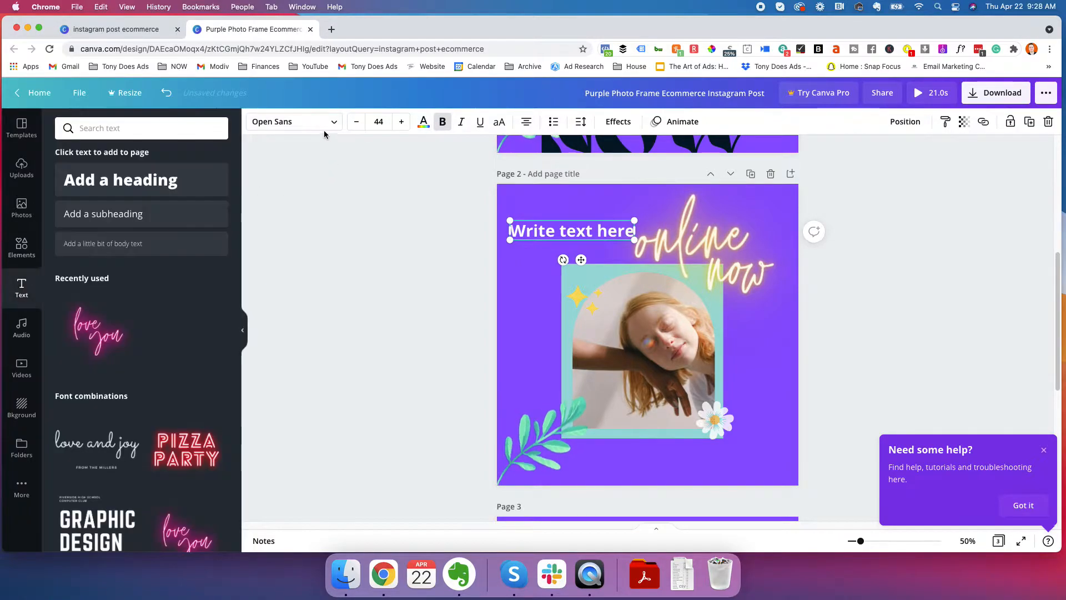
pyautogui.click(322, 124)
pyautogui.click(344, 221)
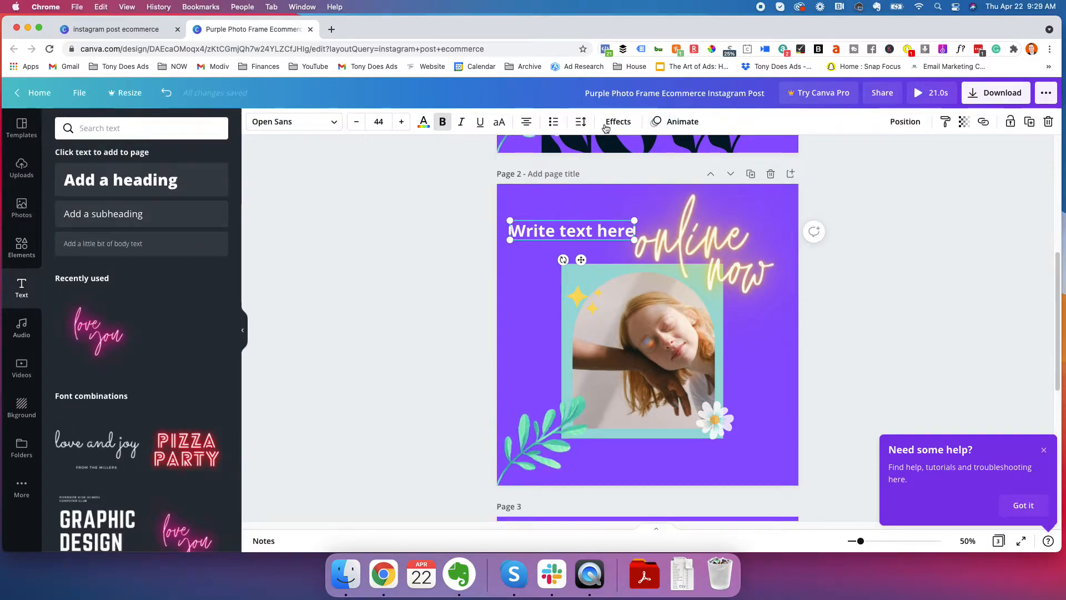
# Delete the "Write text here" subheading from page 2
pyautogui.click(573, 233)
pyautogui.press('BackSpace')
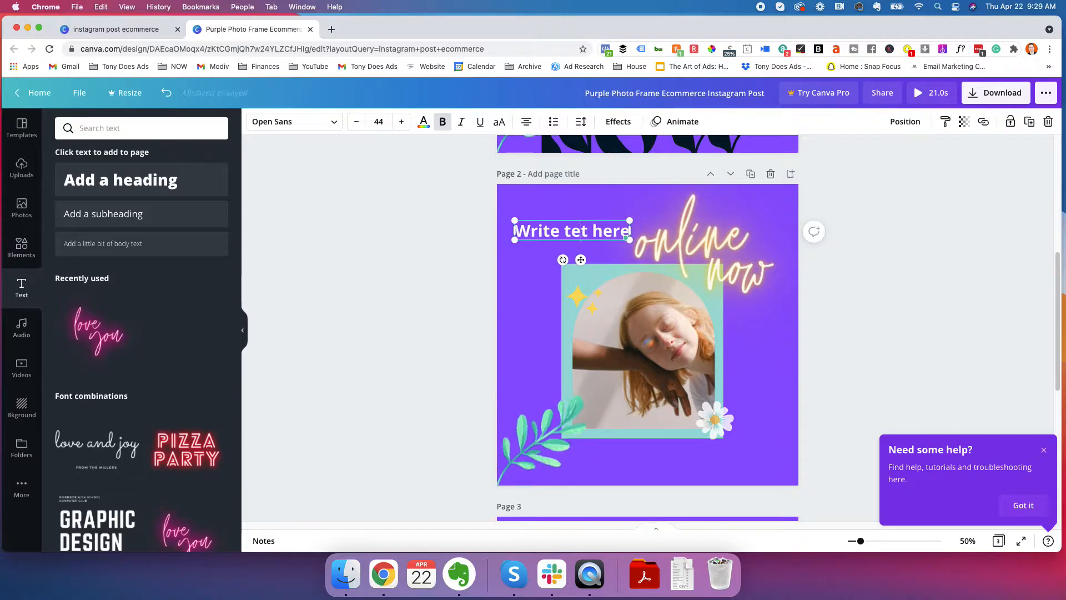
pyautogui.click(466, 231)
pyautogui.click(548, 226)
pyautogui.press('BackSpace')
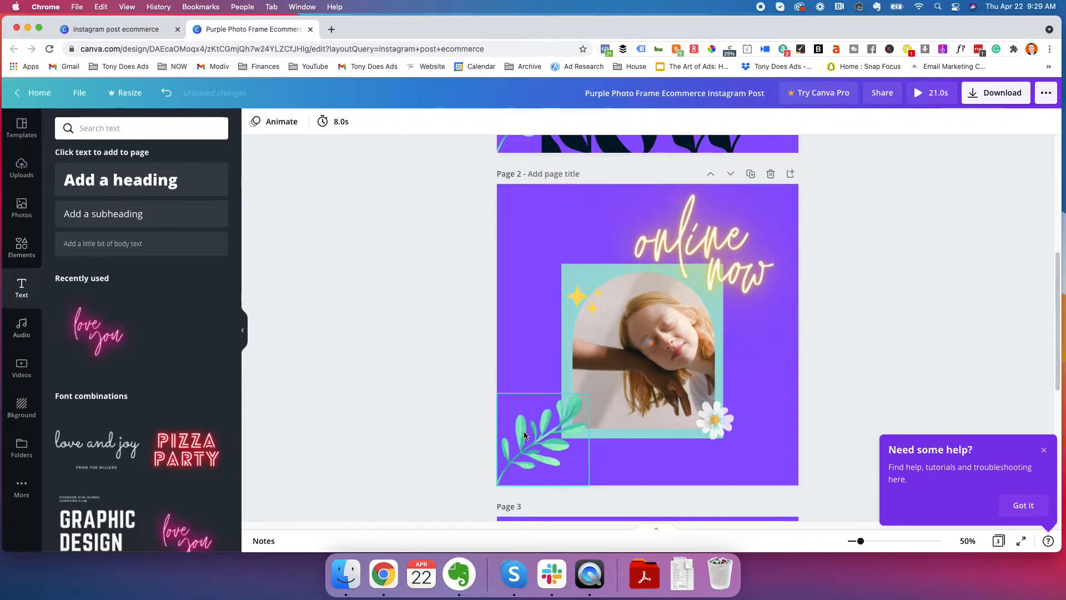
# Apply the Pan text animation to the neon "online now" text on page 2 and preview the design
pyautogui.click(714, 232)
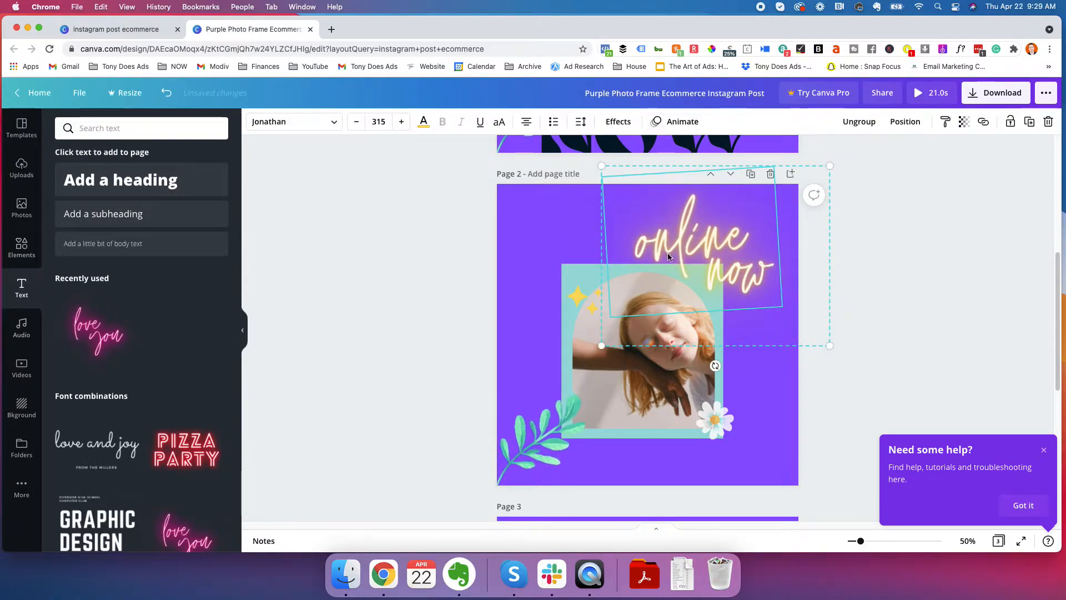
pyautogui.click(683, 122)
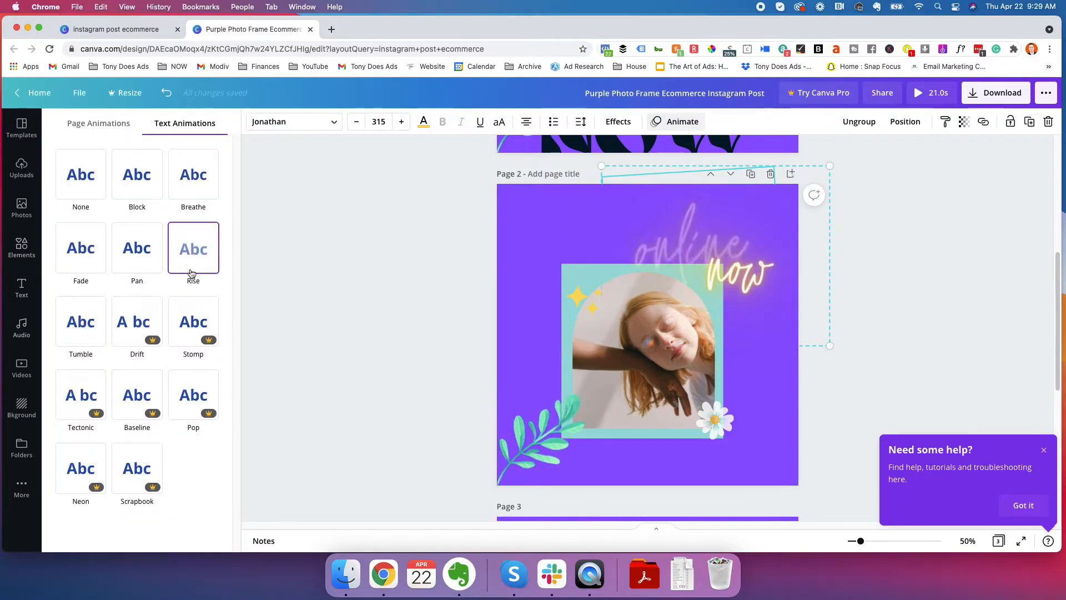
pyautogui.click(143, 258)
pyautogui.click(797, 328)
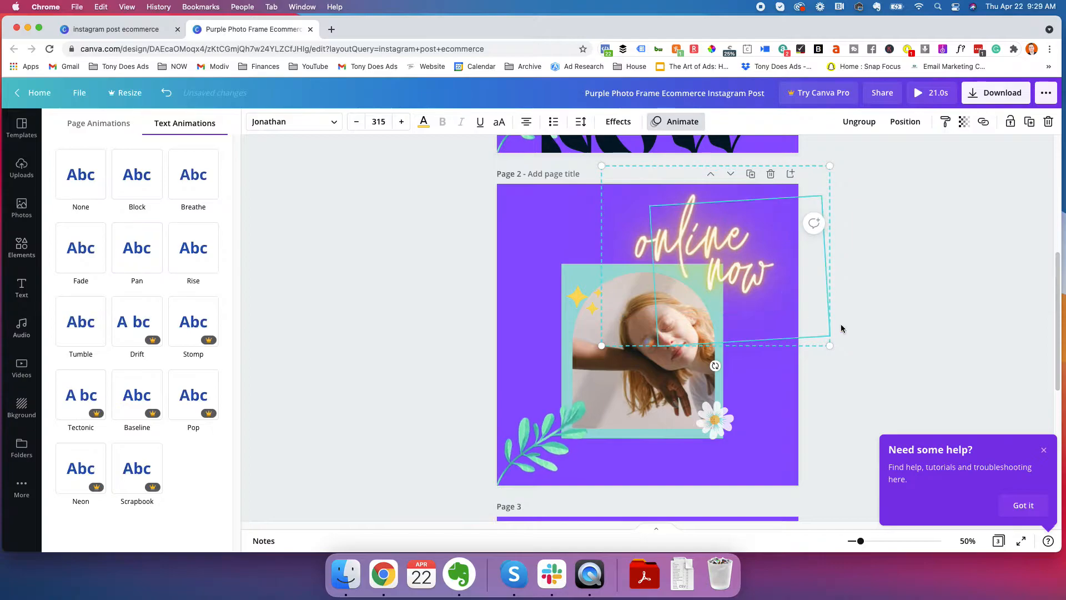
pyautogui.click(145, 254)
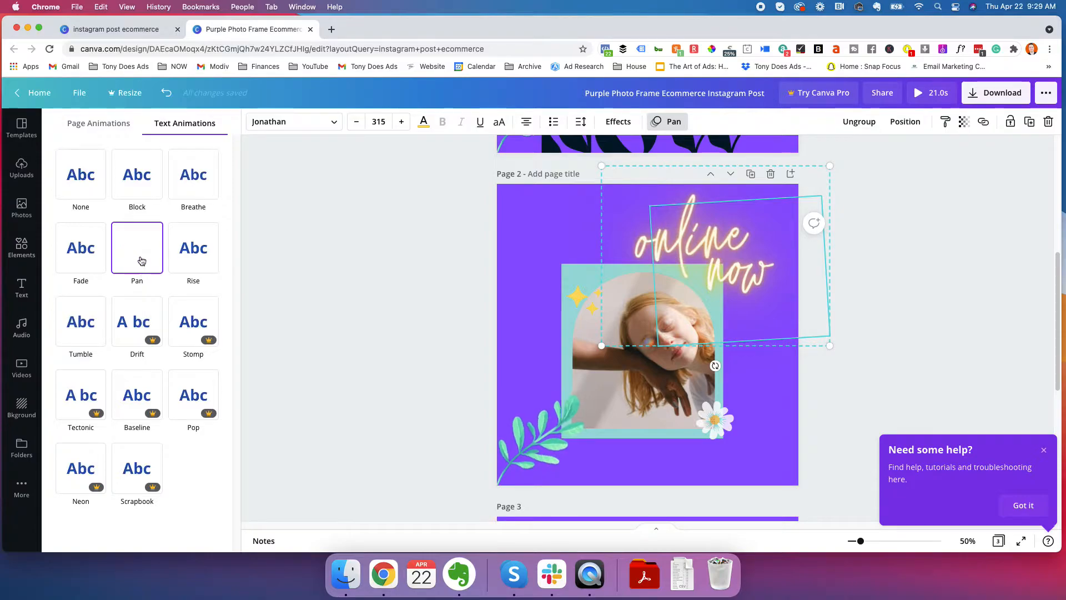
pyautogui.click(356, 241)
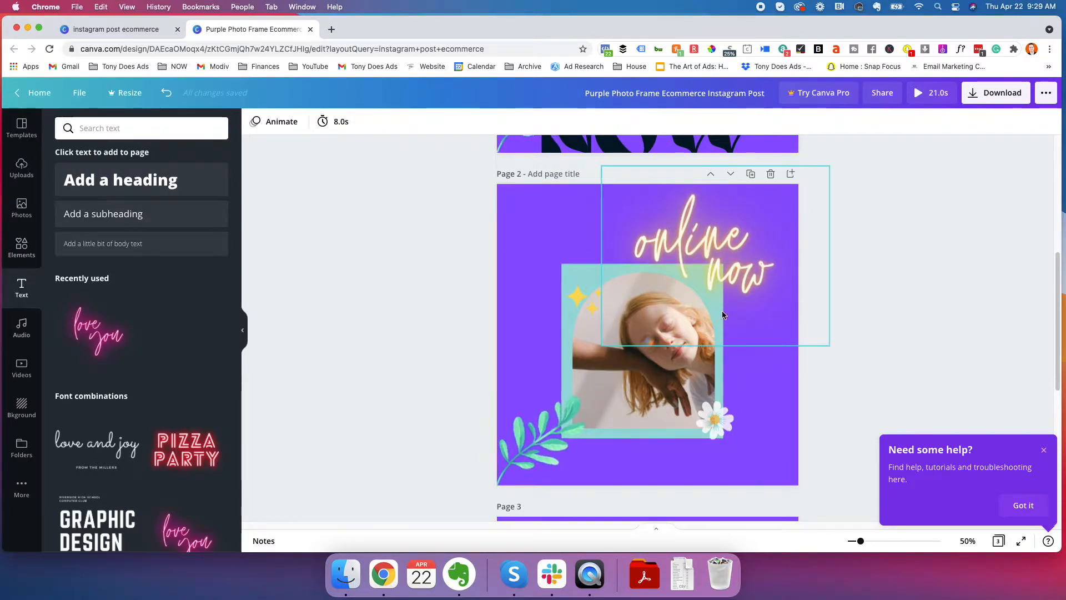
pyautogui.click(928, 94)
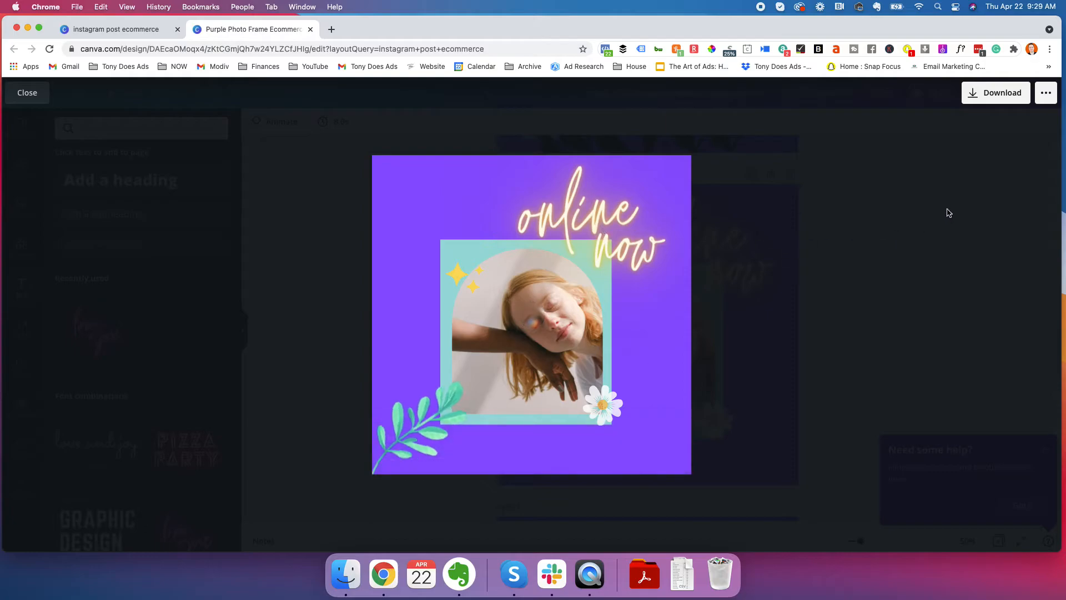
pyautogui.click(21, 94)
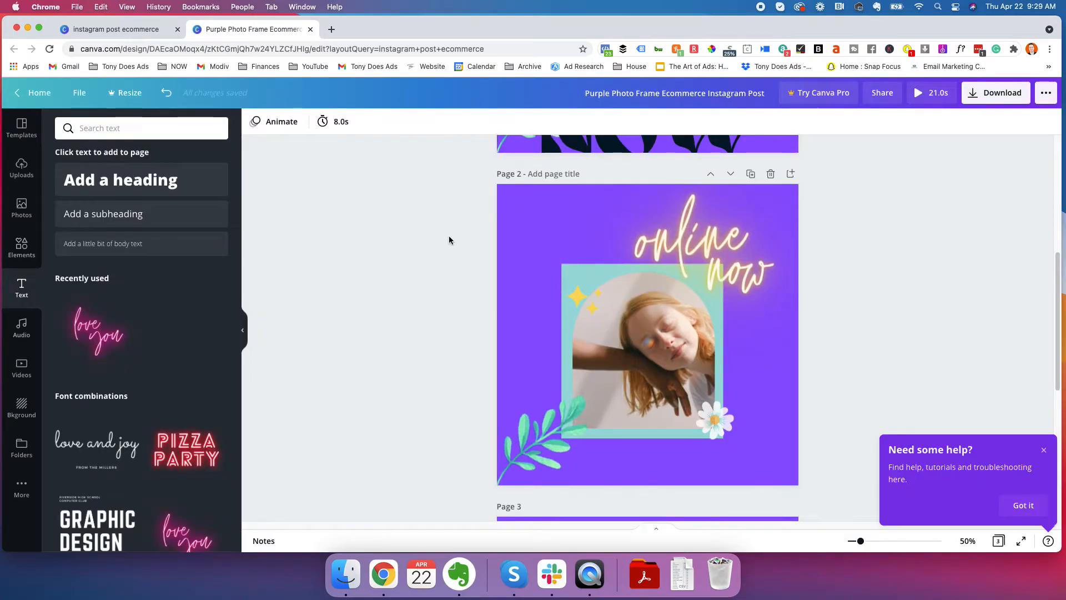
# Set the timing of page 1 to 2.0 seconds
pyautogui.scroll(2, 456, 304)
pyautogui.scroll(5, 457, 305)
pyautogui.scroll(-8, 457, 306)
pyautogui.scroll(5, 595, 328)
pyautogui.scroll(3, 488, 364)
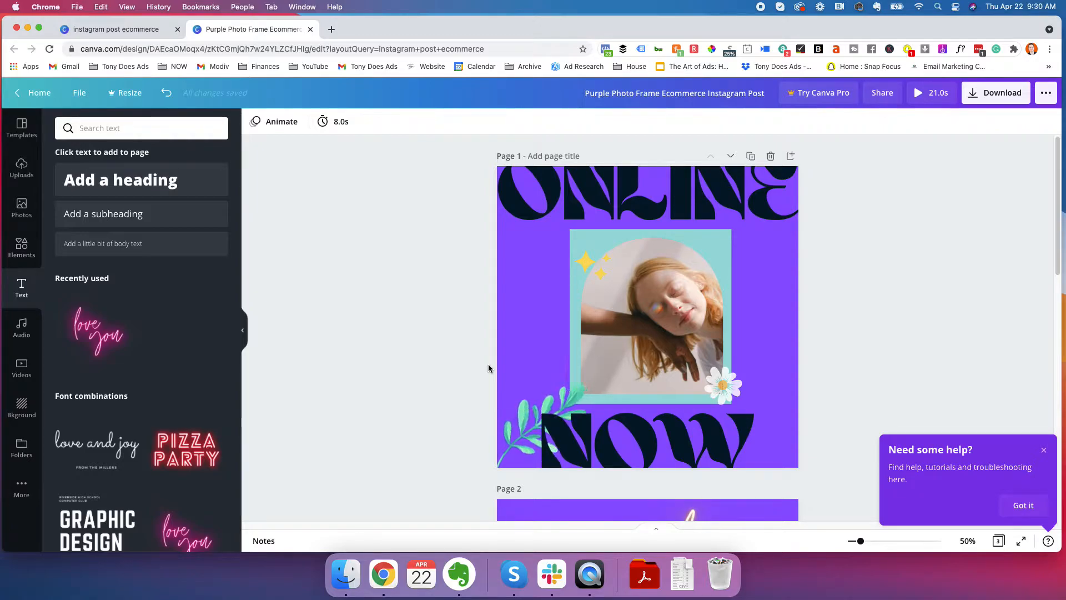
pyautogui.click(339, 123)
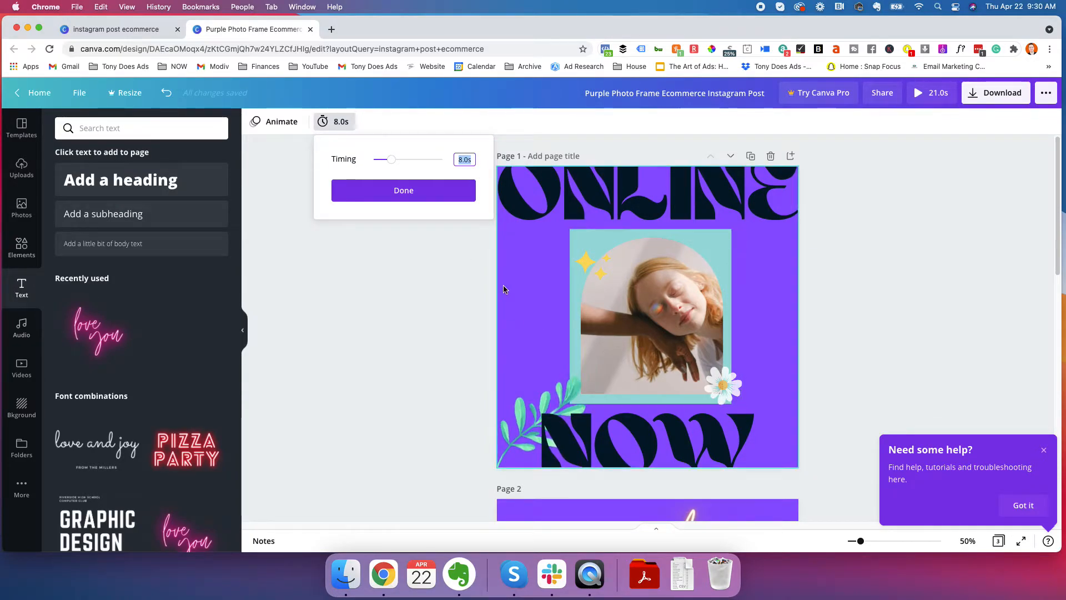
pyautogui.click(380, 160)
pyautogui.moveTo(380, 161); pyautogui.dragTo(377, 160)
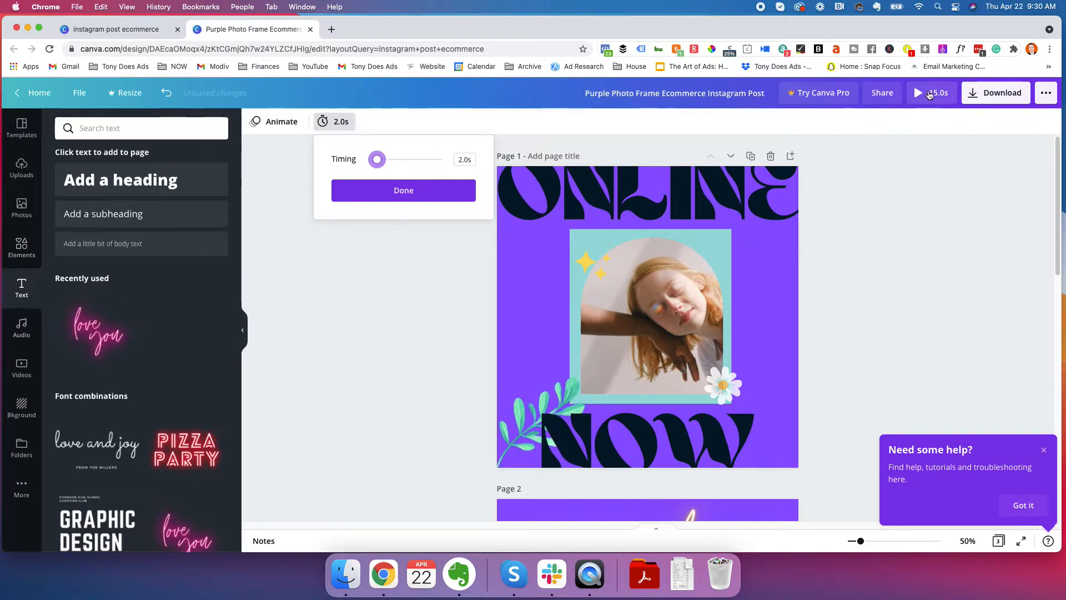
pyautogui.click(408, 190)
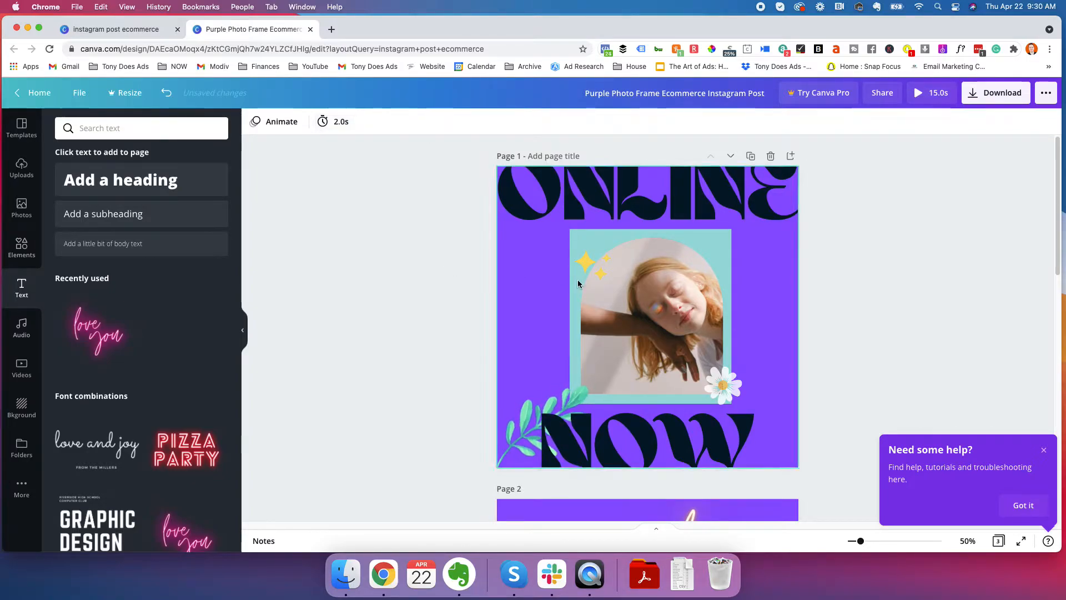
# Delete the blank purple page 3 and set the timing of page 2 to 4.0 seconds
pyautogui.scroll(-10, 571, 281)
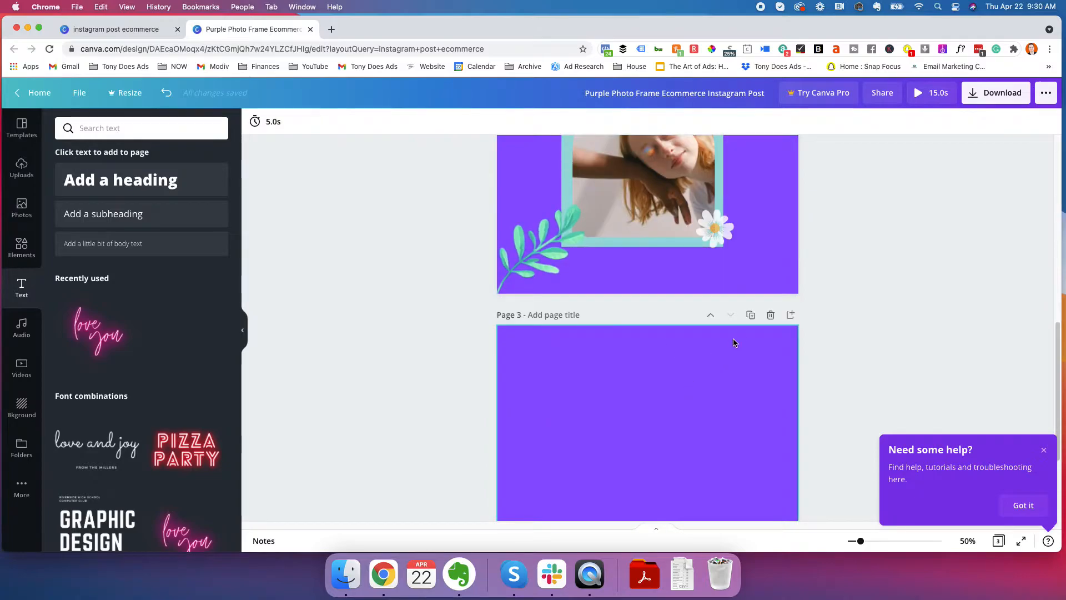
pyautogui.click(771, 315)
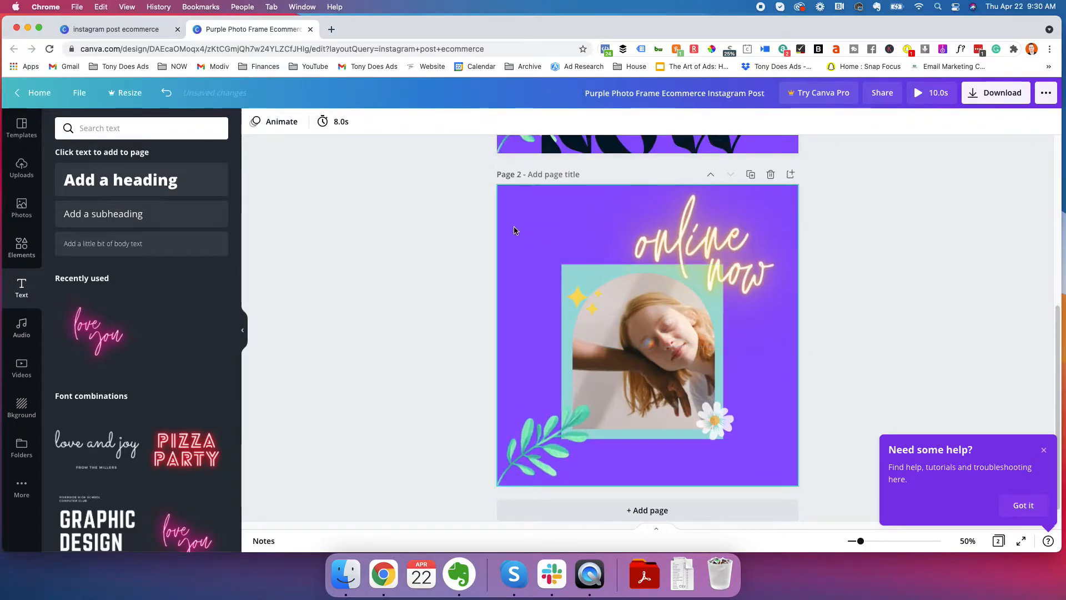
pyautogui.click(514, 230)
pyautogui.click(362, 123)
pyautogui.moveTo(419, 159); pyautogui.dragTo(411, 161)
pyautogui.click(434, 191)
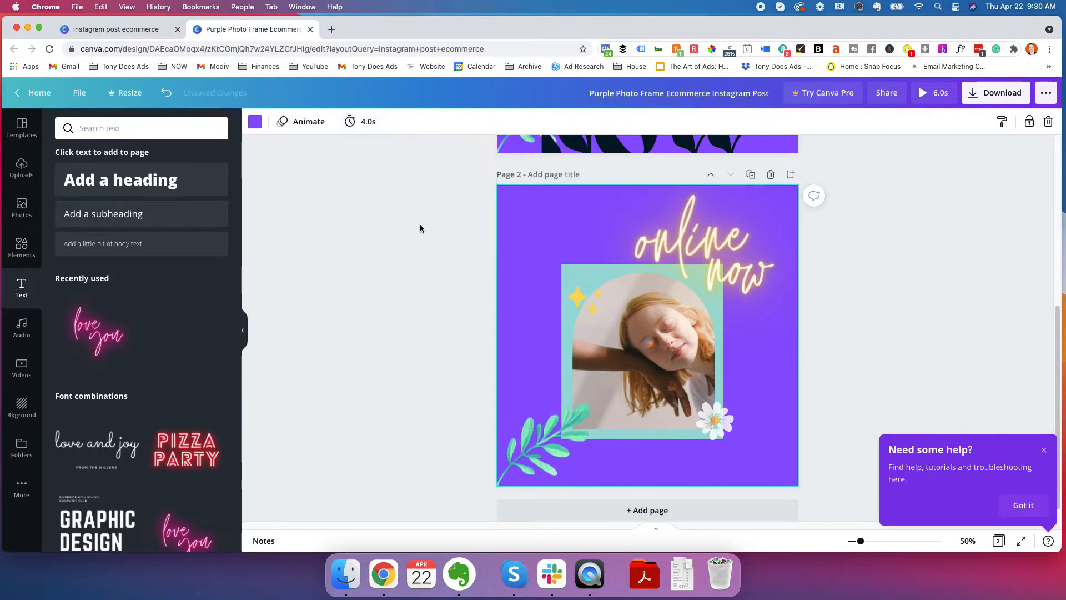
# Play the preview of the two-page animated design, close it, and dismiss the help pop-up
pyautogui.scroll(5, 462, 264)
pyautogui.click(931, 96)
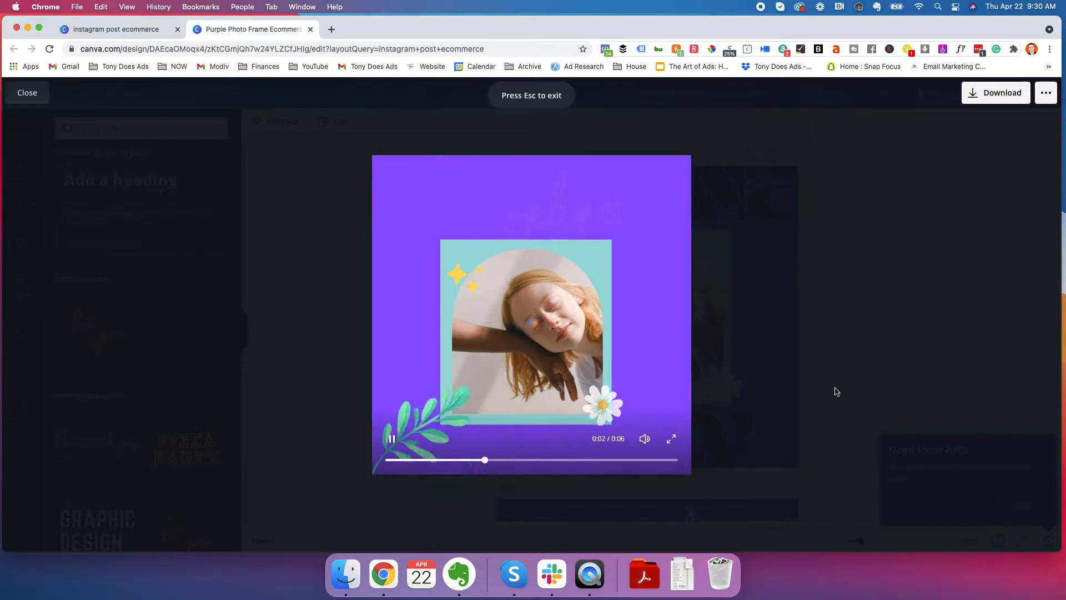
pyautogui.click(27, 93)
pyautogui.click(1043, 449)
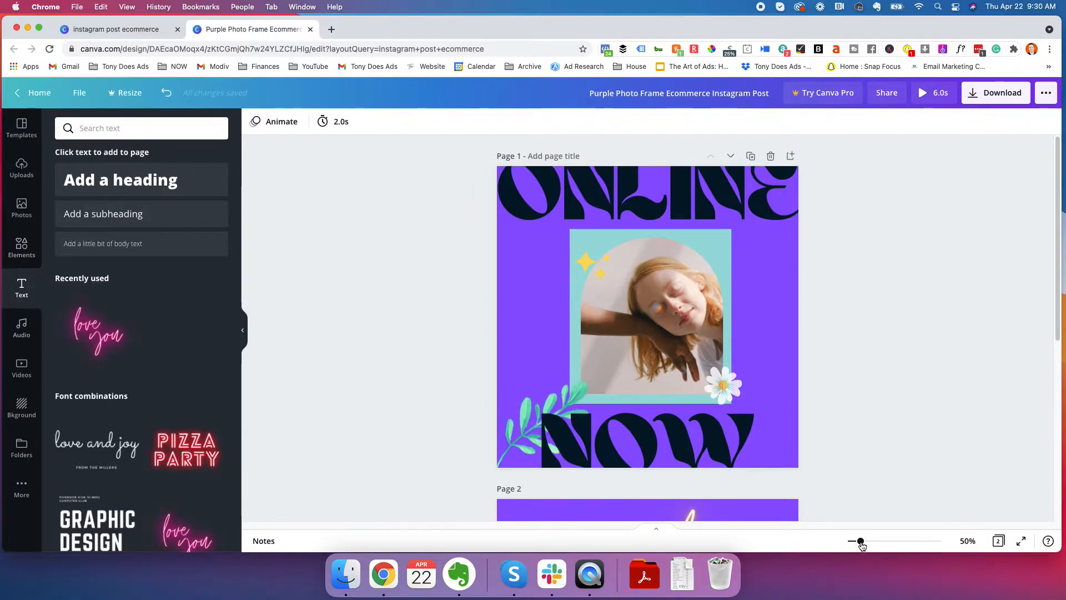
# Zoom the canvas to 54% and view the design in the page grid and in full screen, returning to the editor
pyautogui.moveTo(864, 541)
pyautogui.mouseDown()
pyautogui.moveTo(887, 540)
pyautogui.moveTo(861, 542)
pyautogui.mouseUp()
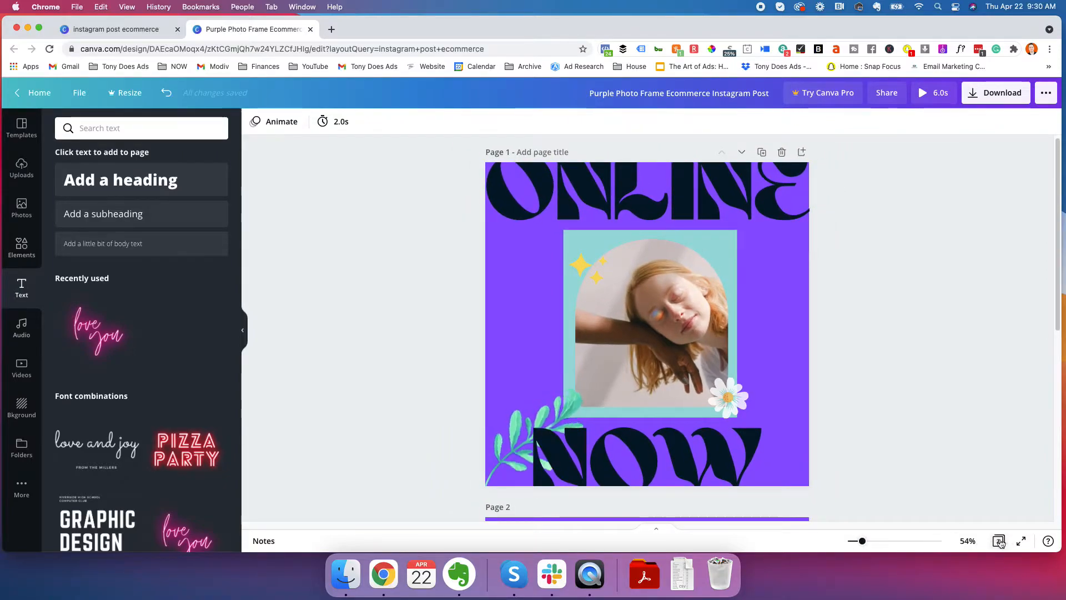
pyautogui.click(997, 541)
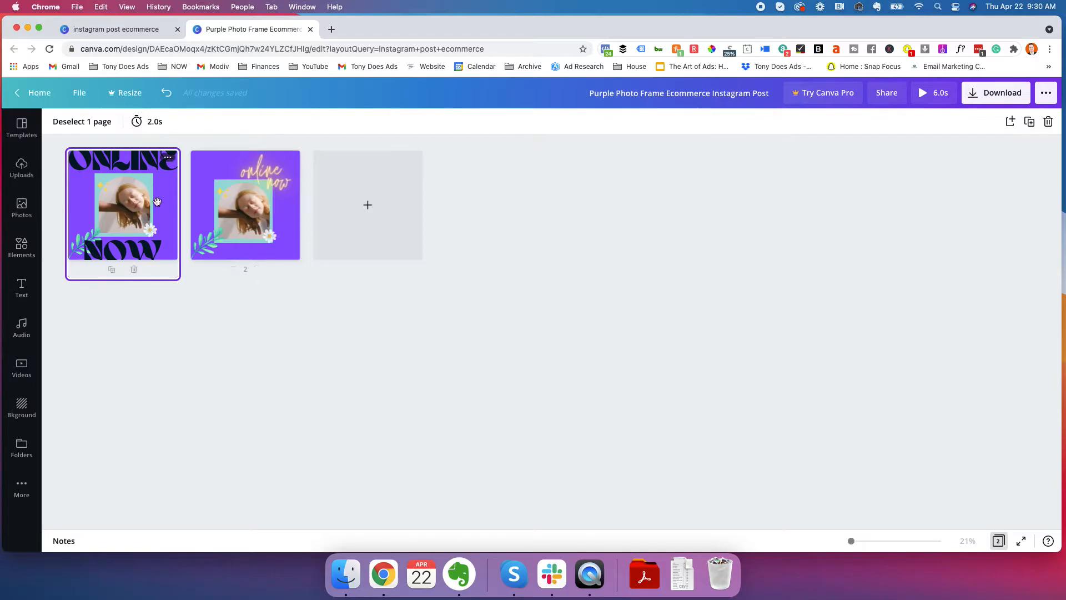
pyautogui.click(998, 541)
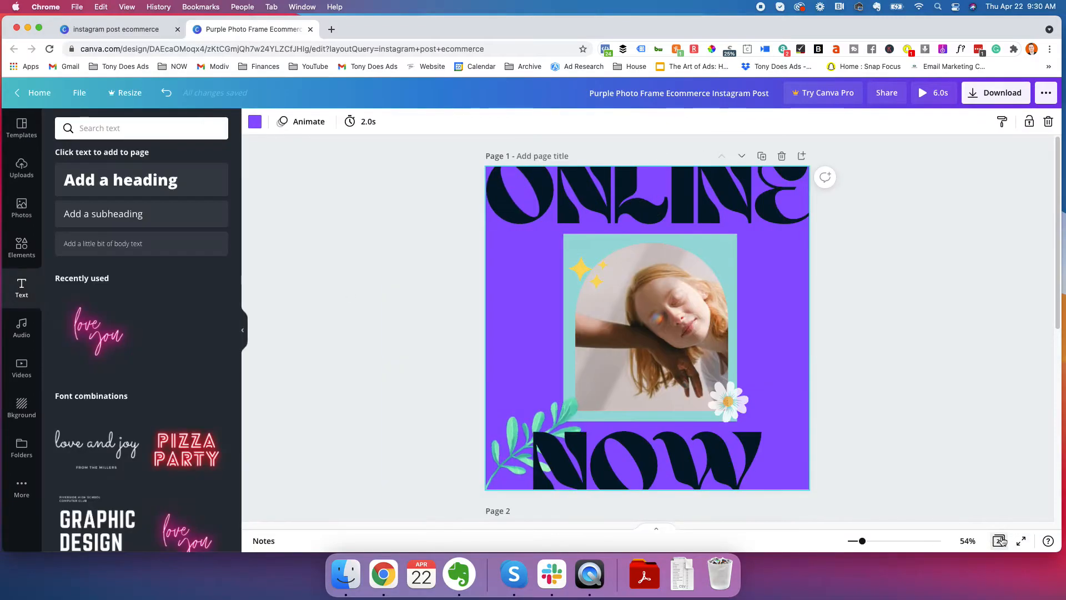
pyautogui.click(1021, 542)
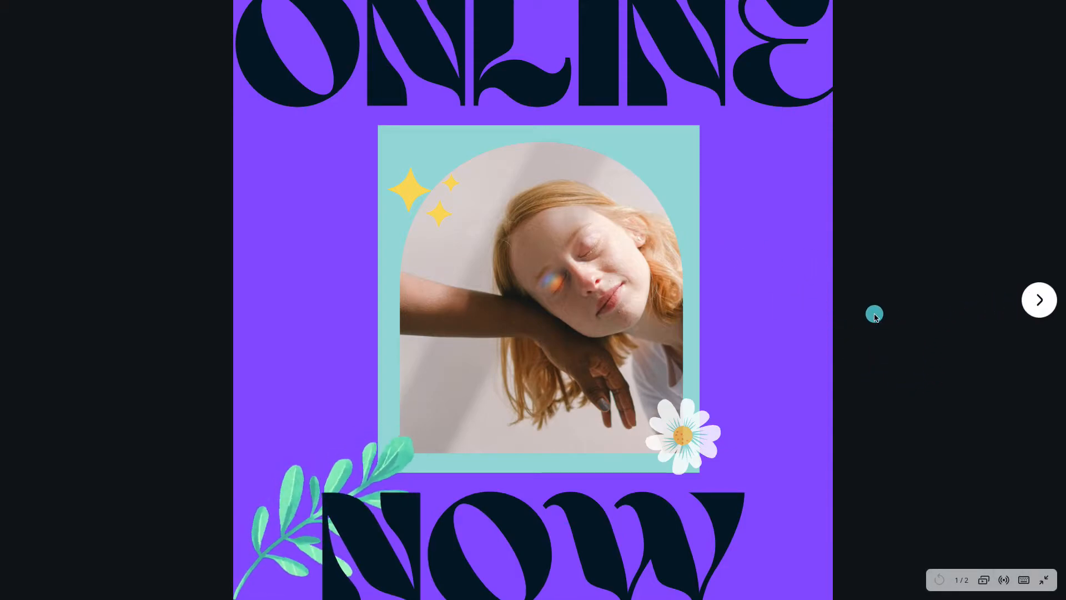
pyautogui.press('Escape')
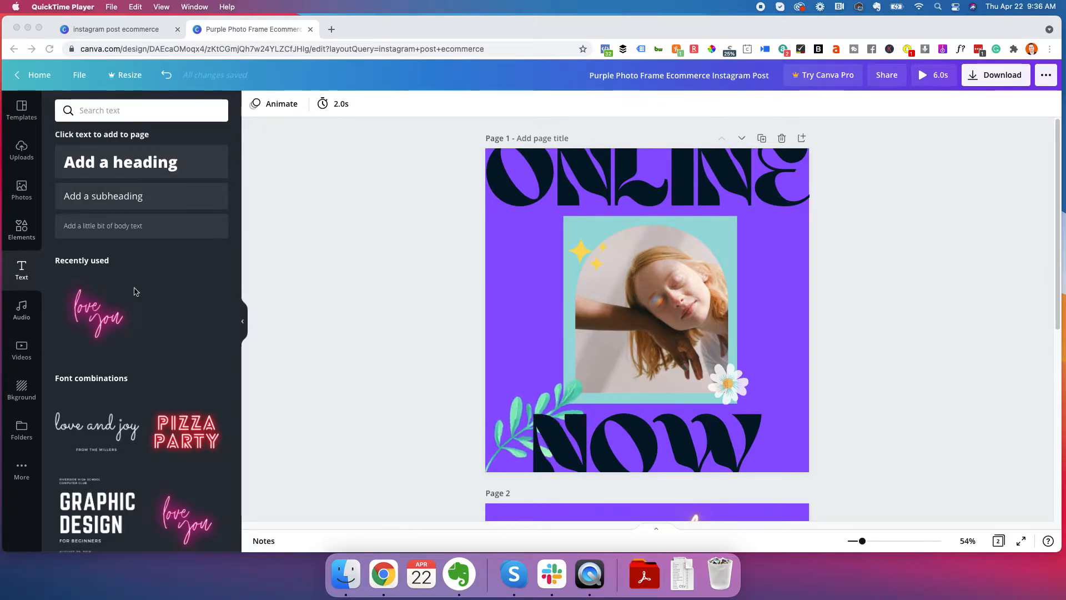
# Preview the Video Game Blockbuster track in the audio library, and add the free Nostalgic Piano track to the design
pyautogui.click(21, 312)
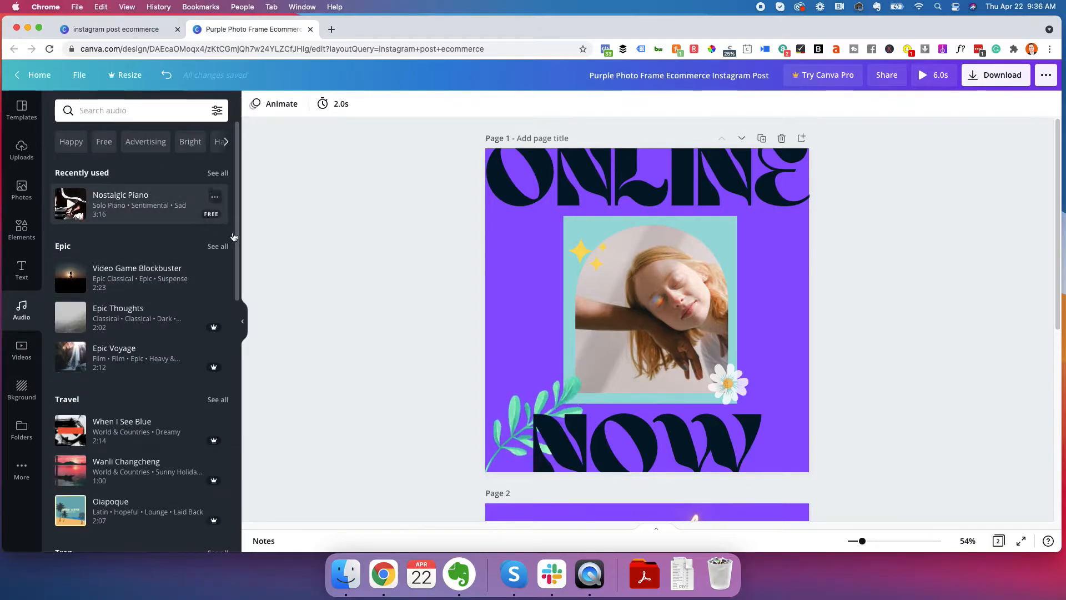
pyautogui.scroll(-3, 176, 287)
pyautogui.scroll(3, 175, 287)
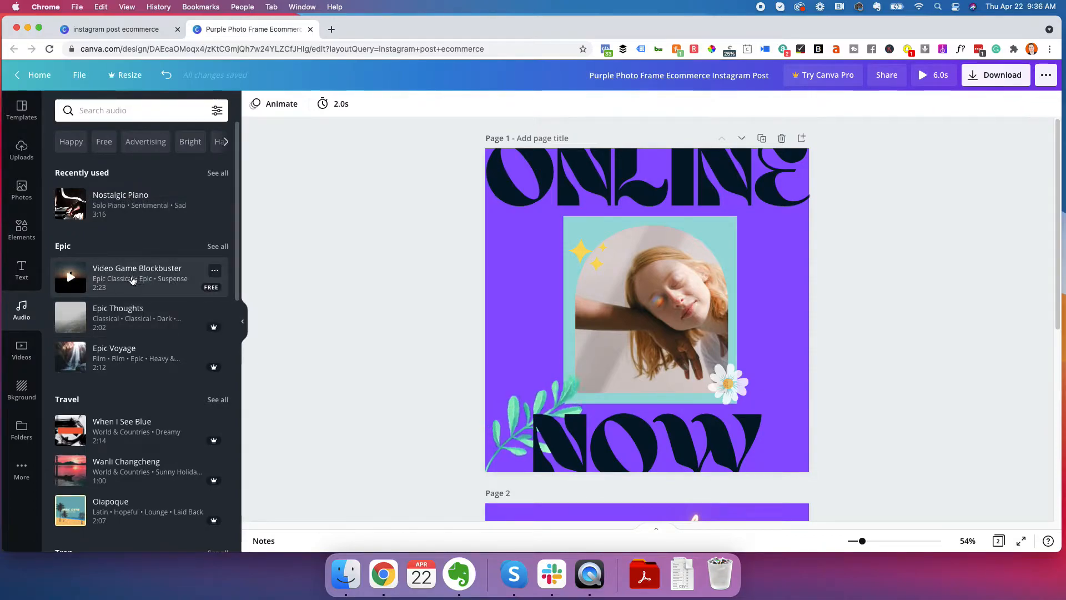
pyautogui.click(71, 277)
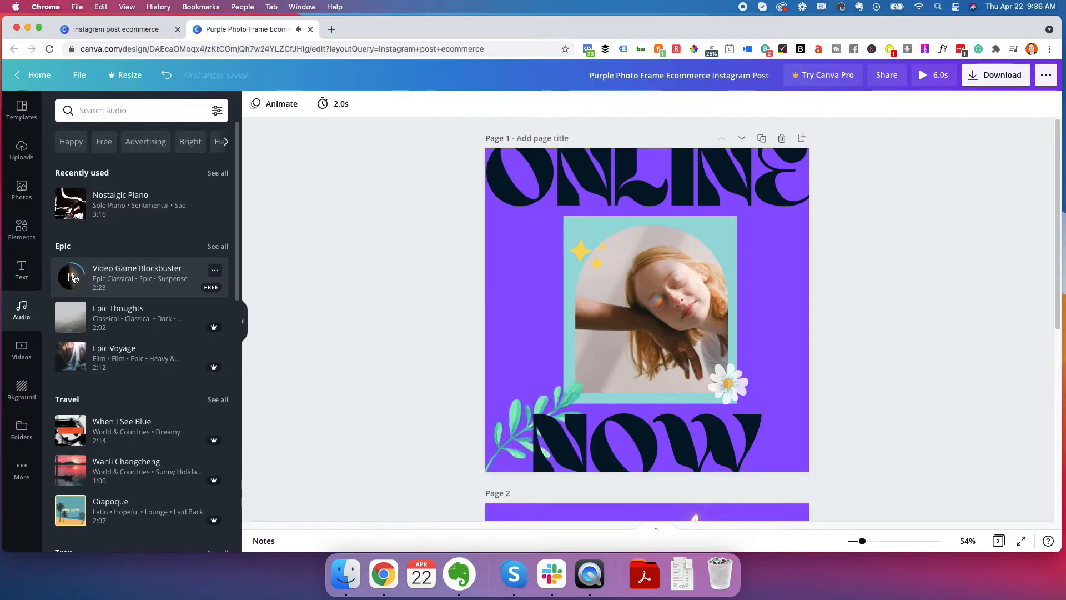
pyautogui.scroll(-10, 77, 276)
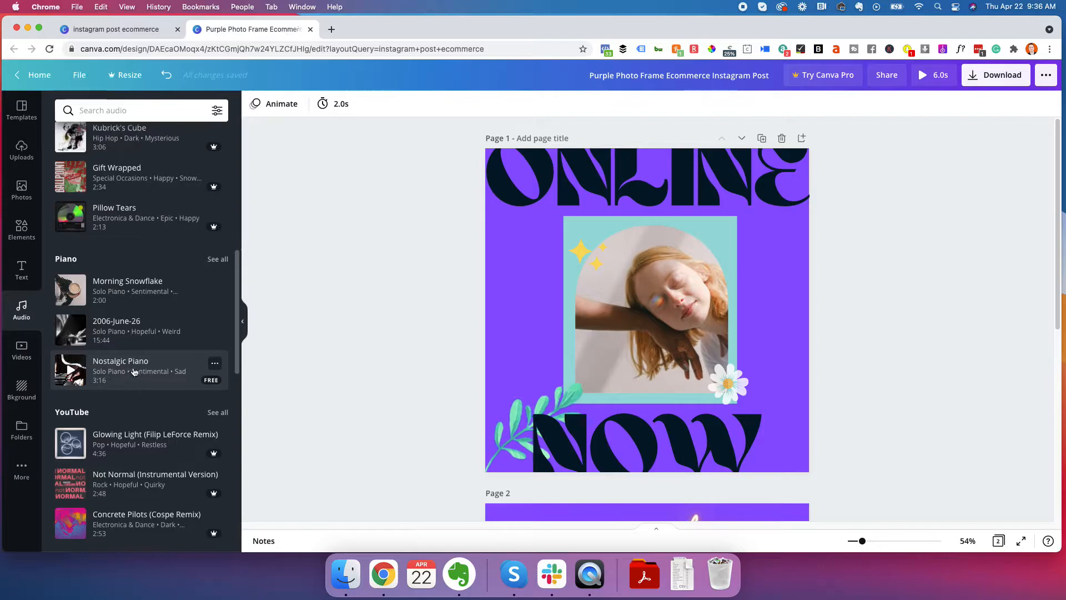
pyautogui.click(133, 373)
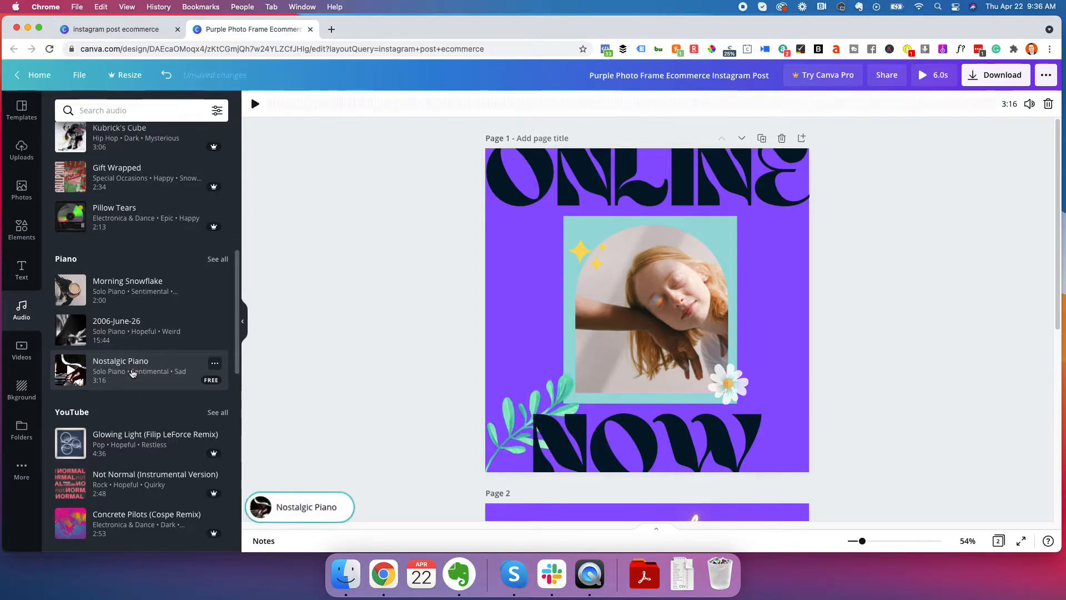
pyautogui.click(255, 104)
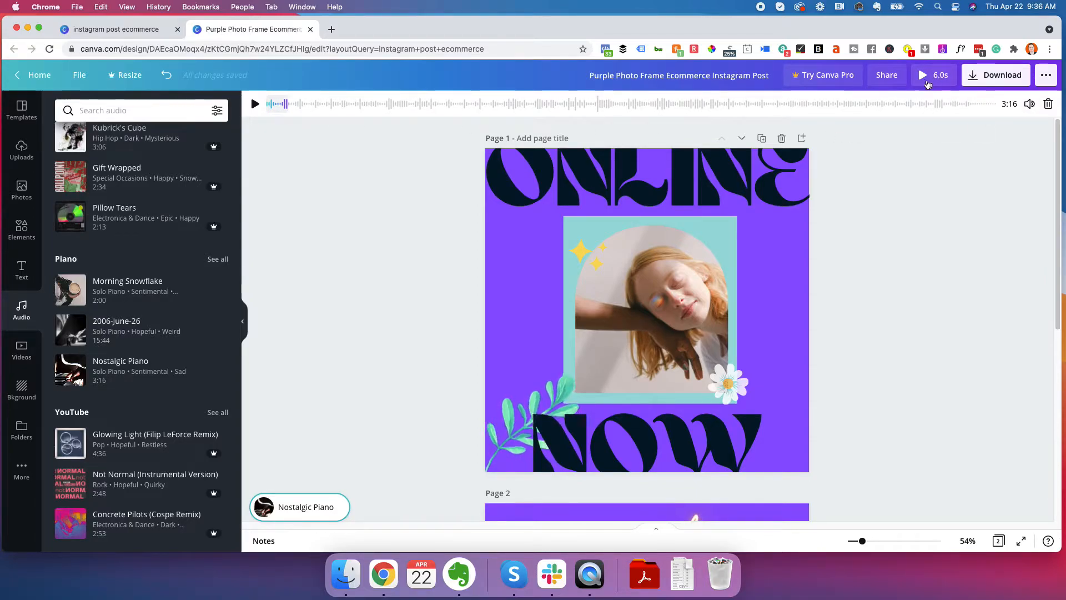
# Play the design preview with the Nostalgic Piano soundtrack twice, closing it each time to return to the editor
pyautogui.click(928, 76)
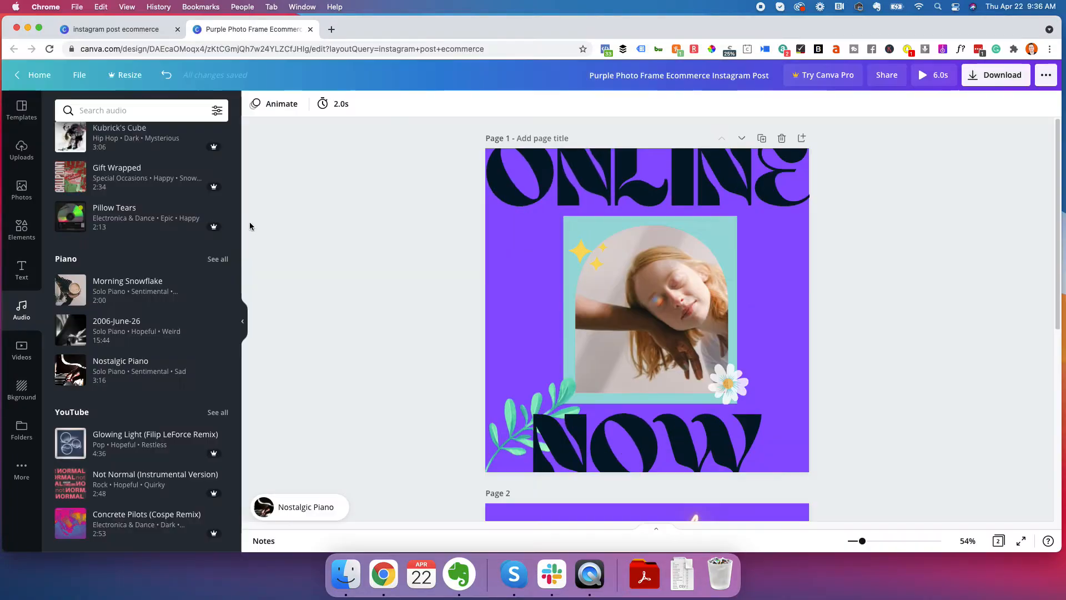
pyautogui.click(299, 225)
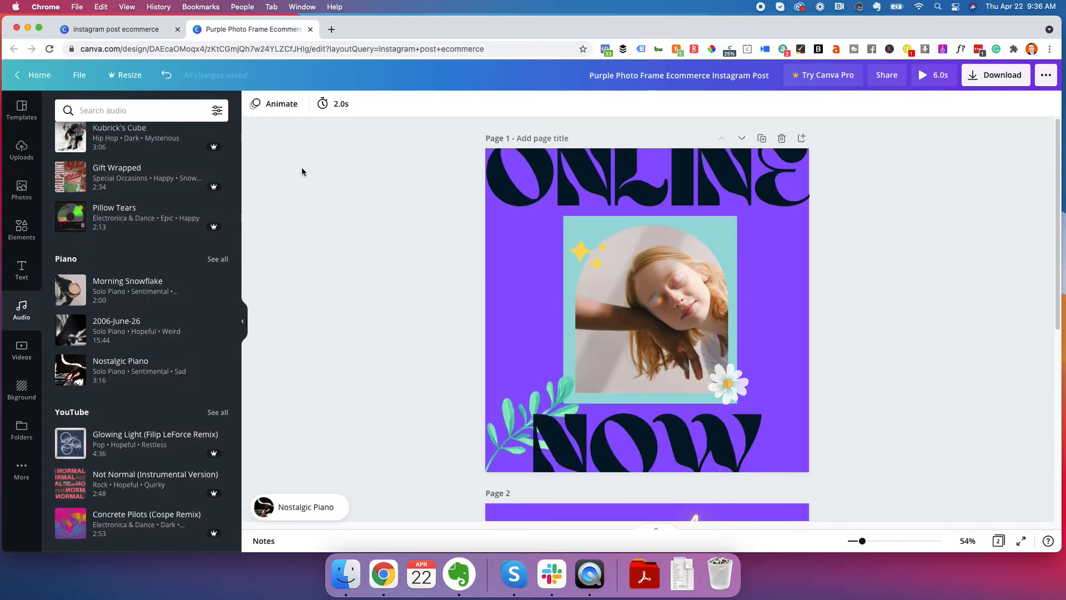
pyautogui.click(310, 506)
pyautogui.click(320, 182)
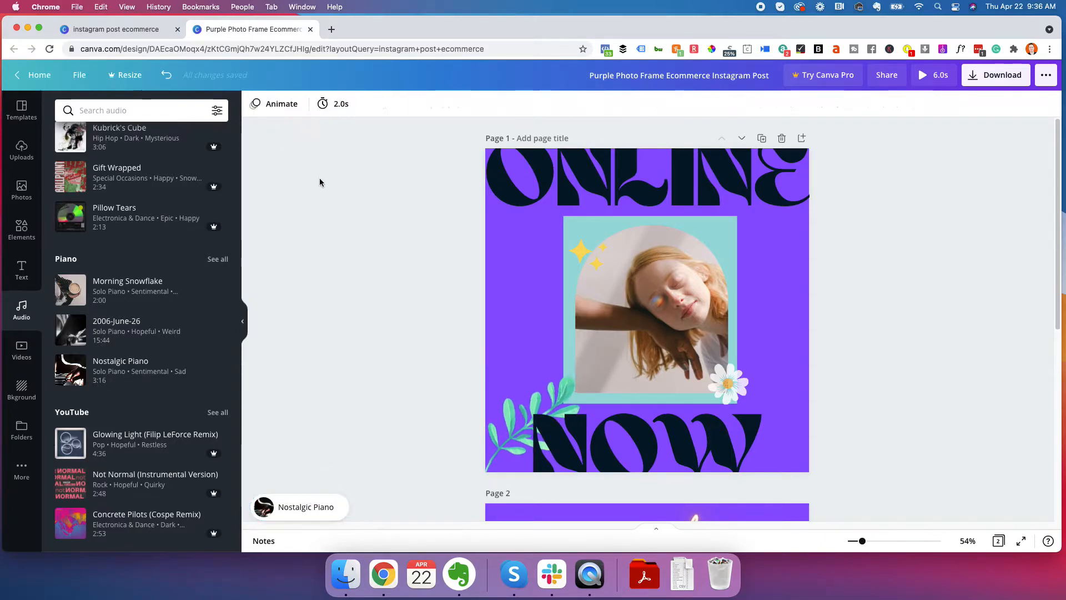
pyautogui.click(921, 76)
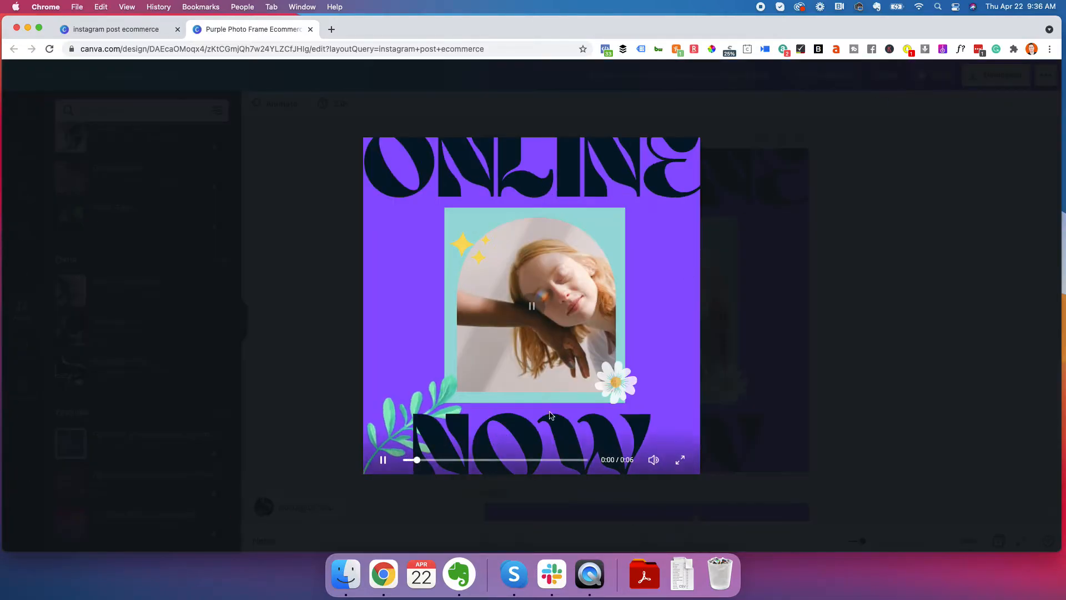
pyautogui.click(28, 75)
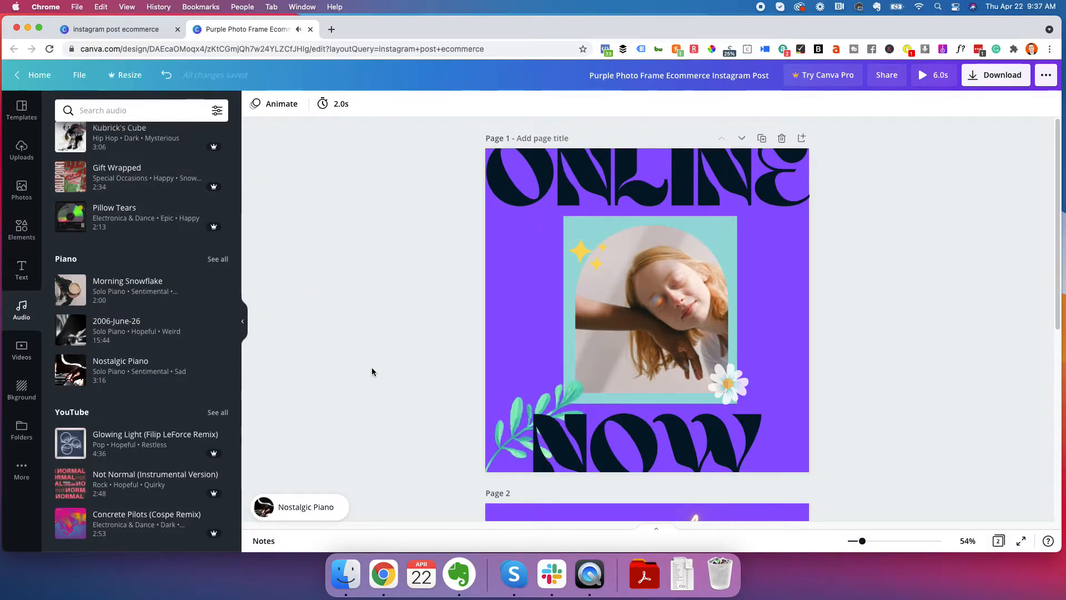
# Shift the Nostalgic Piano excerpt to about the middle of the track, and delete the audio from the design
pyautogui.click(315, 513)
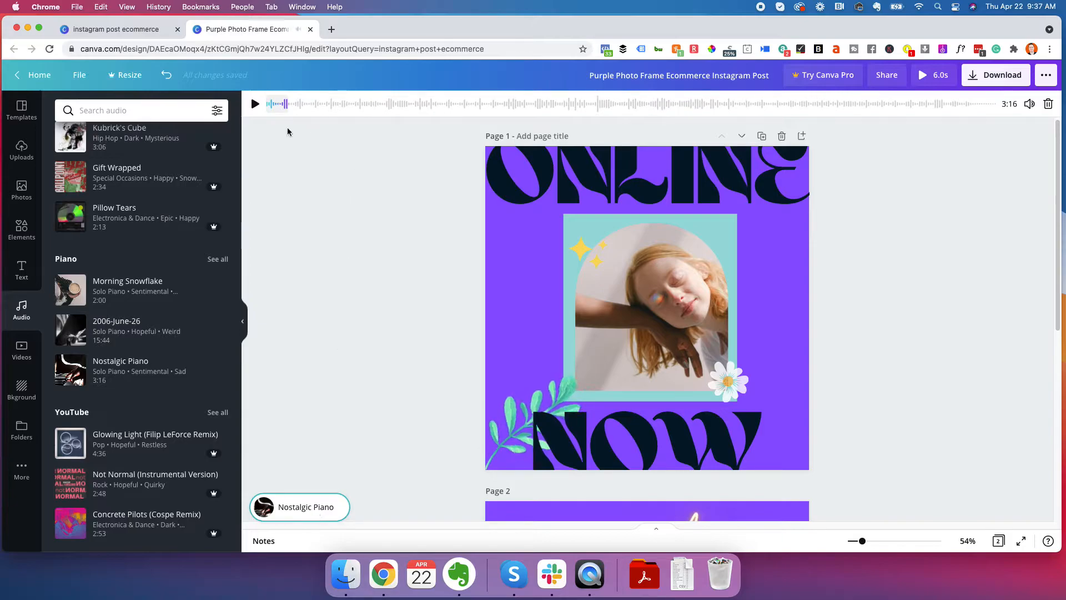
pyautogui.moveTo(278, 104); pyautogui.dragTo(598, 104)
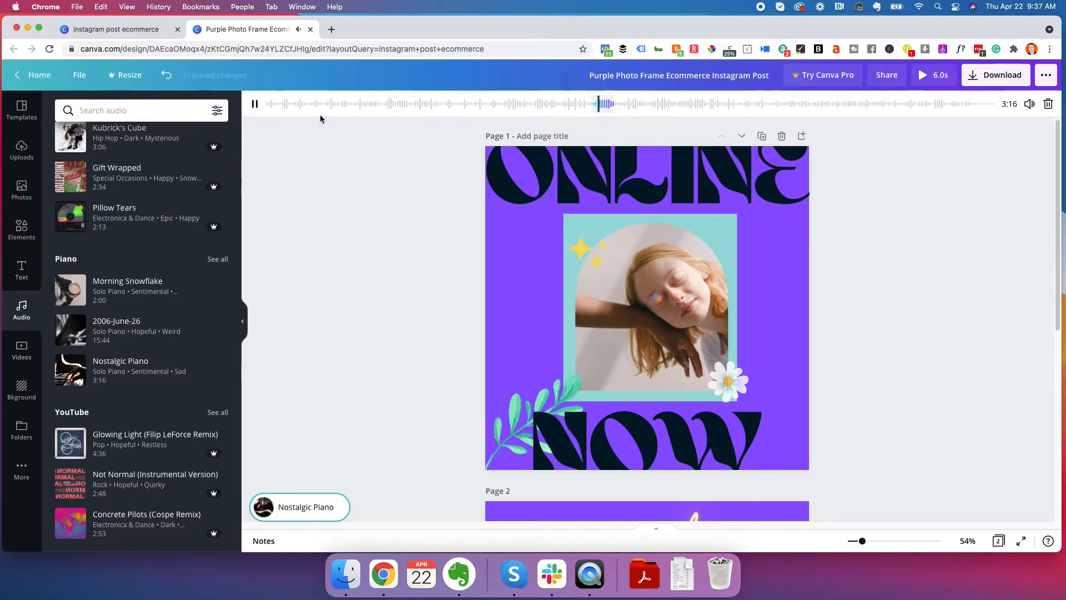
pyautogui.click(254, 104)
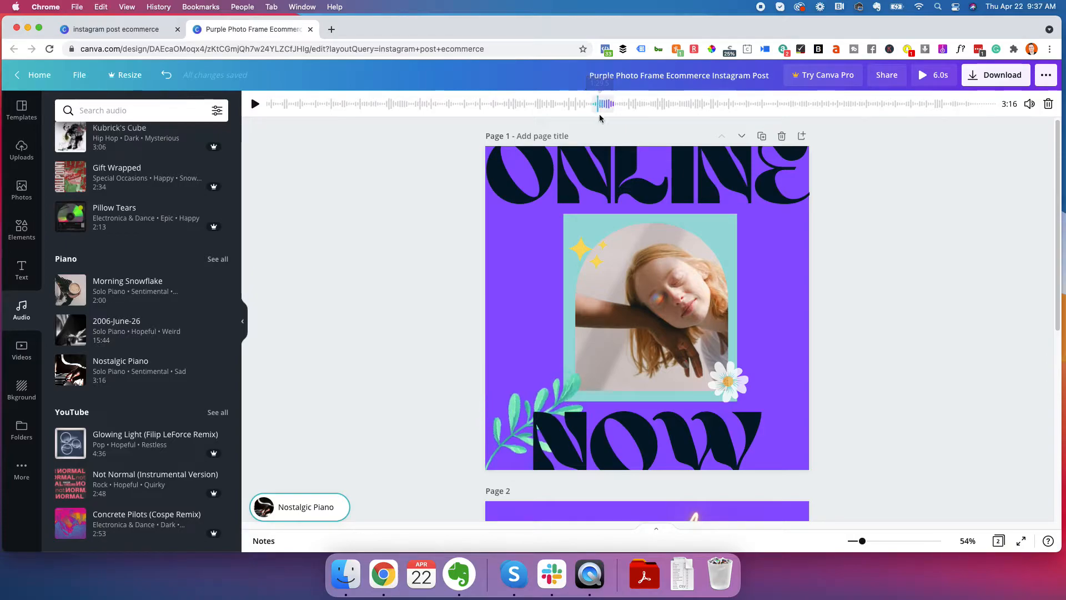
pyautogui.moveTo(599, 105); pyautogui.dragTo(622, 111)
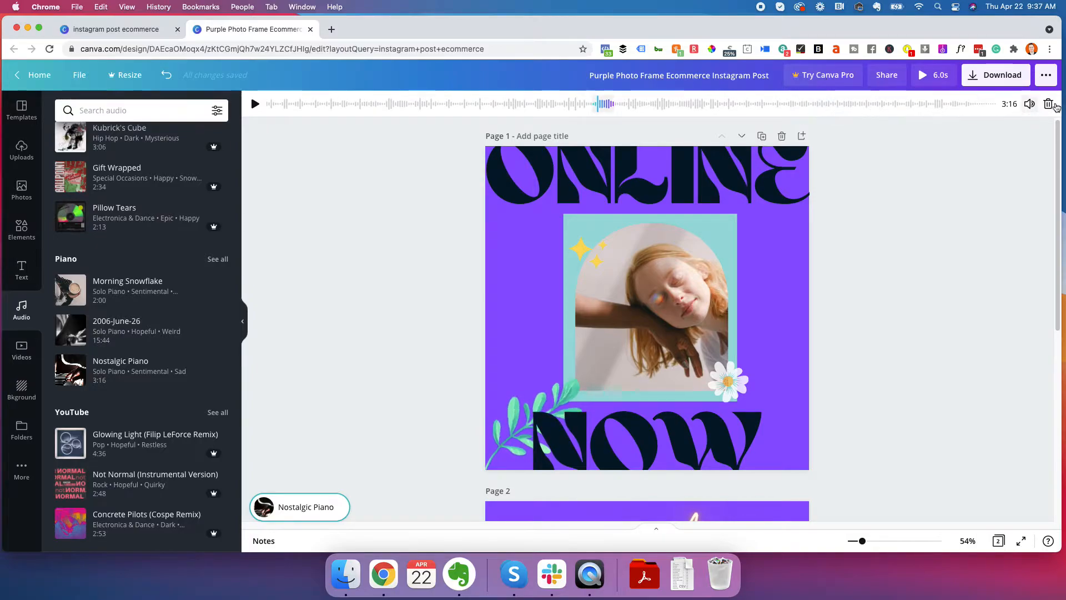
pyautogui.click(1048, 107)
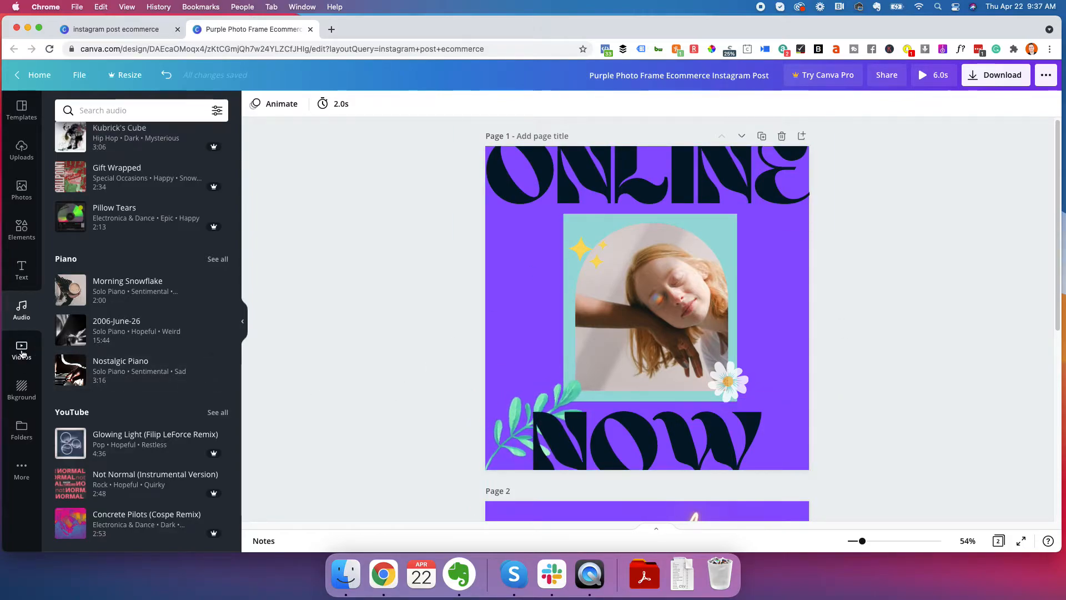
# Search the video library for "flower" and add the free 7.0-second clip of white flowers to page 1
pyautogui.click(23, 353)
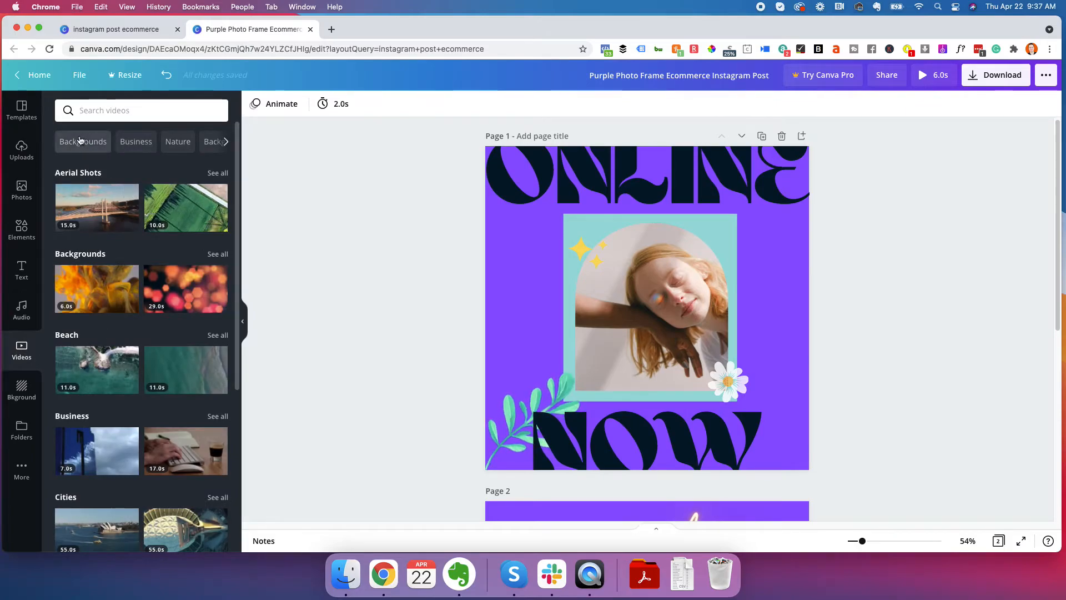
pyautogui.click(226, 142)
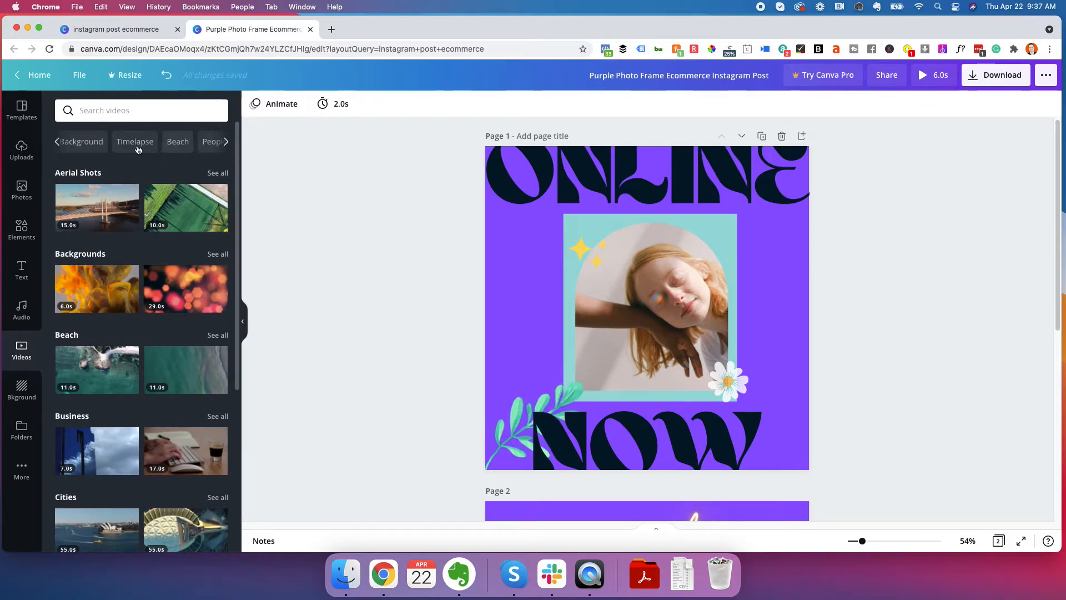
pyautogui.click(226, 143)
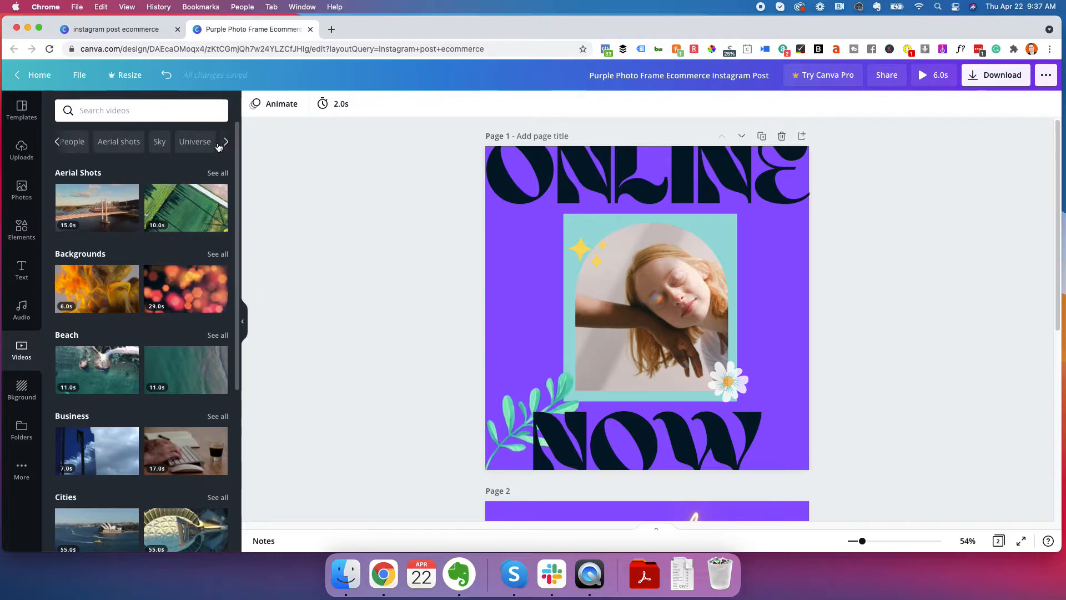
pyautogui.scroll(5, 125, 321)
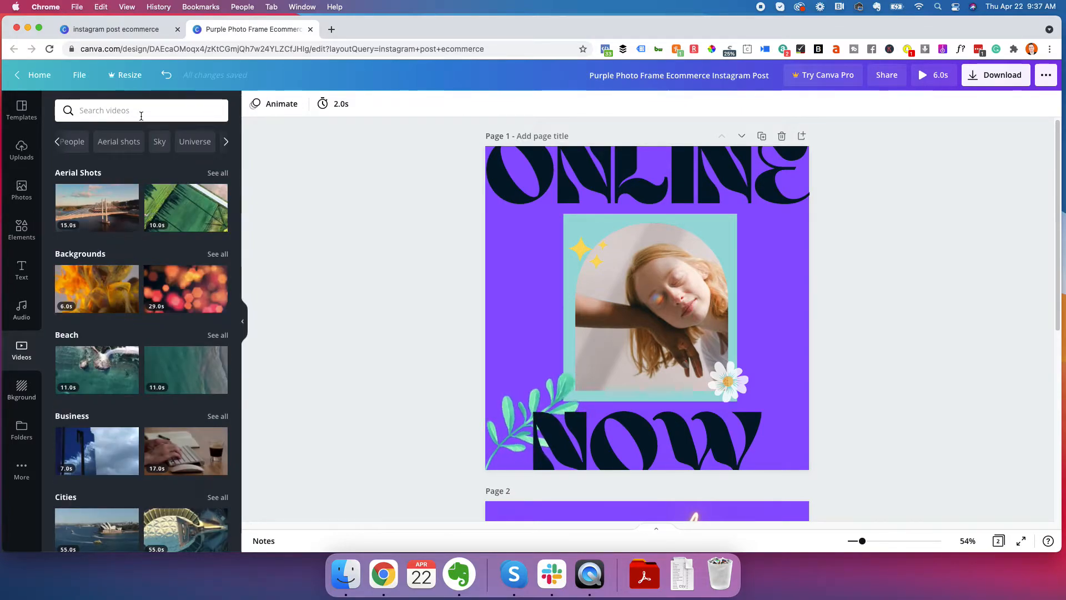
pyautogui.write('flower')
pyautogui.press('Return')
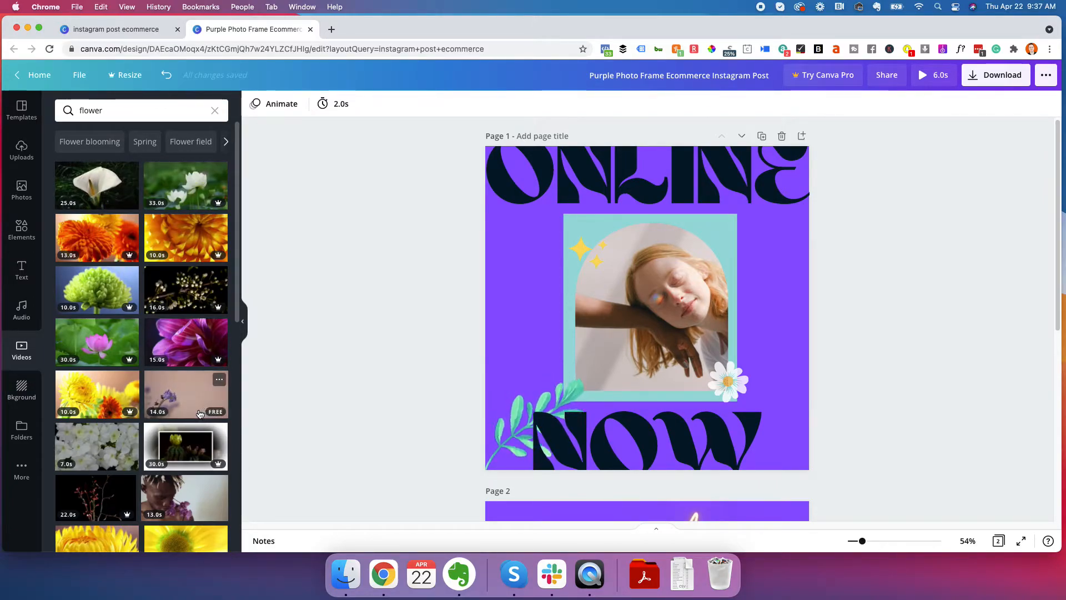
pyautogui.scroll(-4, 197, 410)
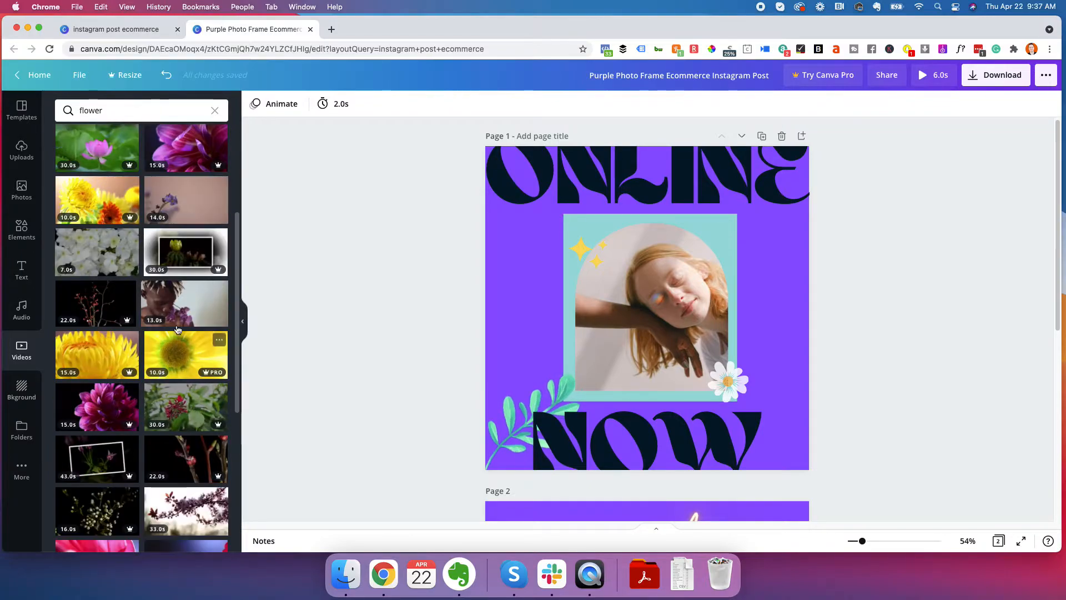
pyautogui.click(102, 258)
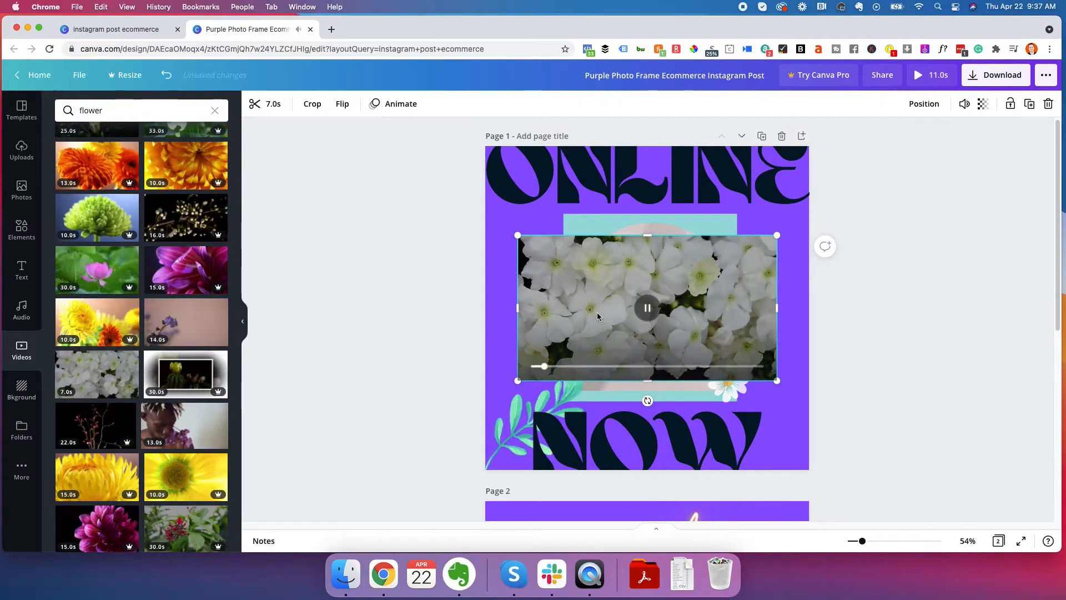
# Trim the end of the white flower video so that it lasts 4.9 seconds
pyautogui.click(274, 104)
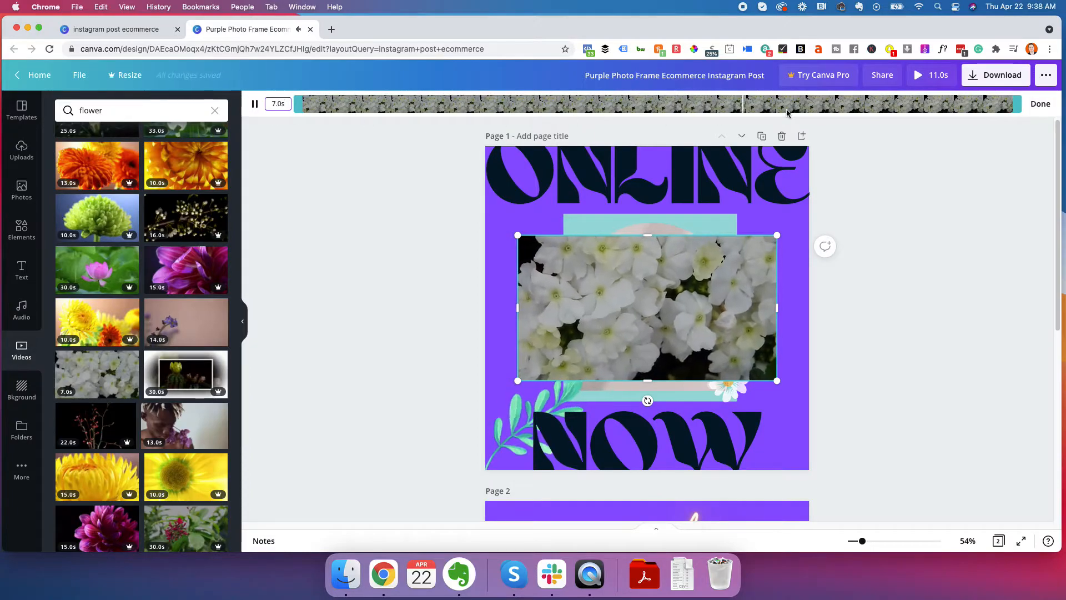
pyautogui.moveTo(1020, 105); pyautogui.dragTo(803, 108)
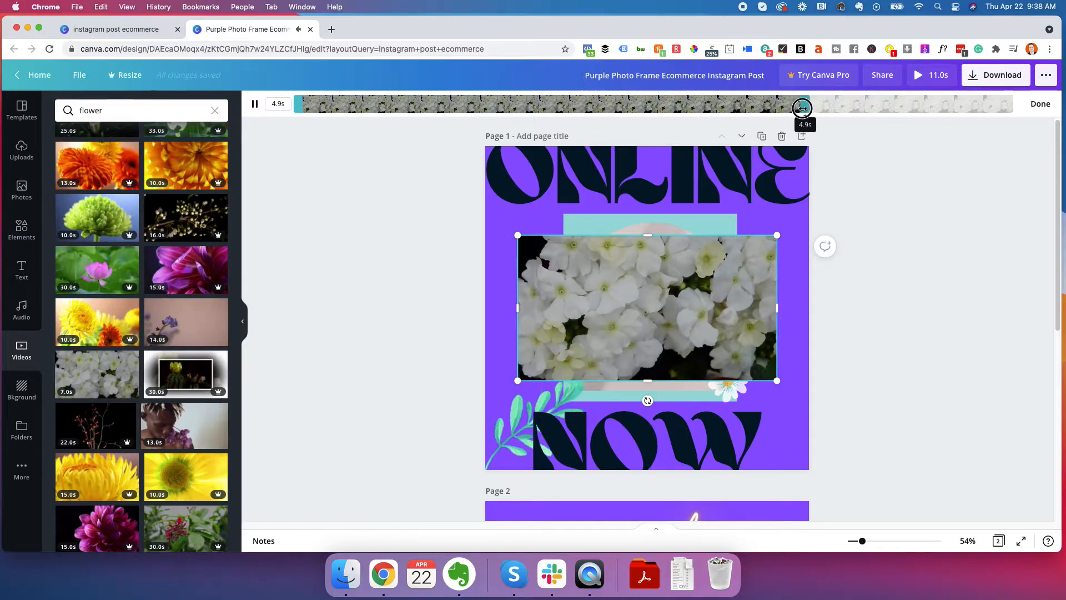
pyautogui.click(1040, 104)
# Move the flower video to the upper-left corner of page 1 and enlarge it to about 1,945 by 1,094
pyautogui.click(689, 282)
pyautogui.moveTo(688, 282); pyautogui.dragTo(646, 193)
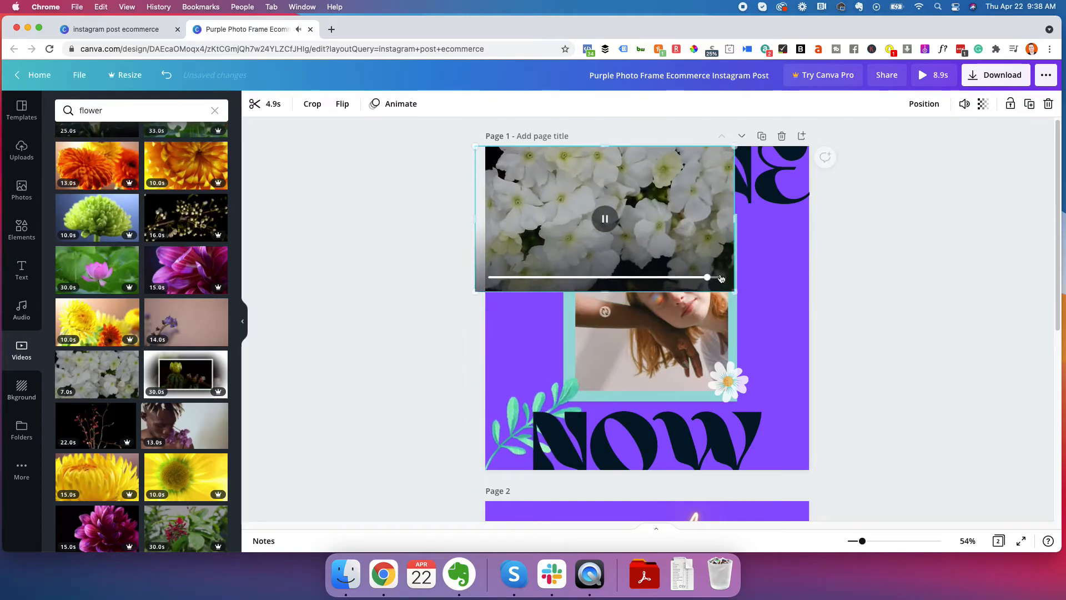
pyautogui.moveTo(736, 291); pyautogui.dragTo(1022, 538)
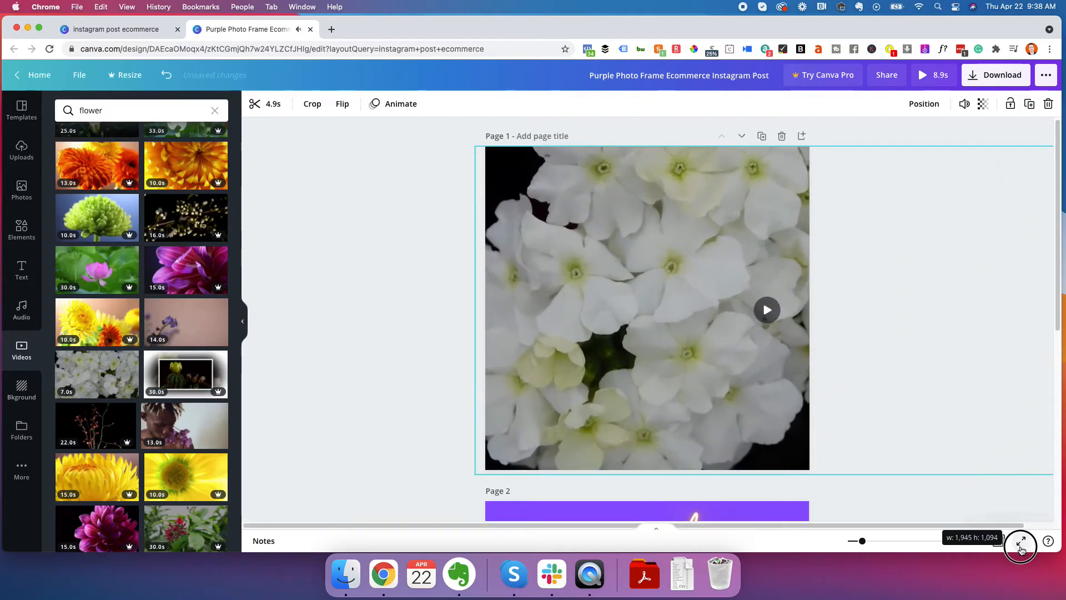
pyautogui.moveTo(768, 294); pyautogui.dragTo(608, 266)
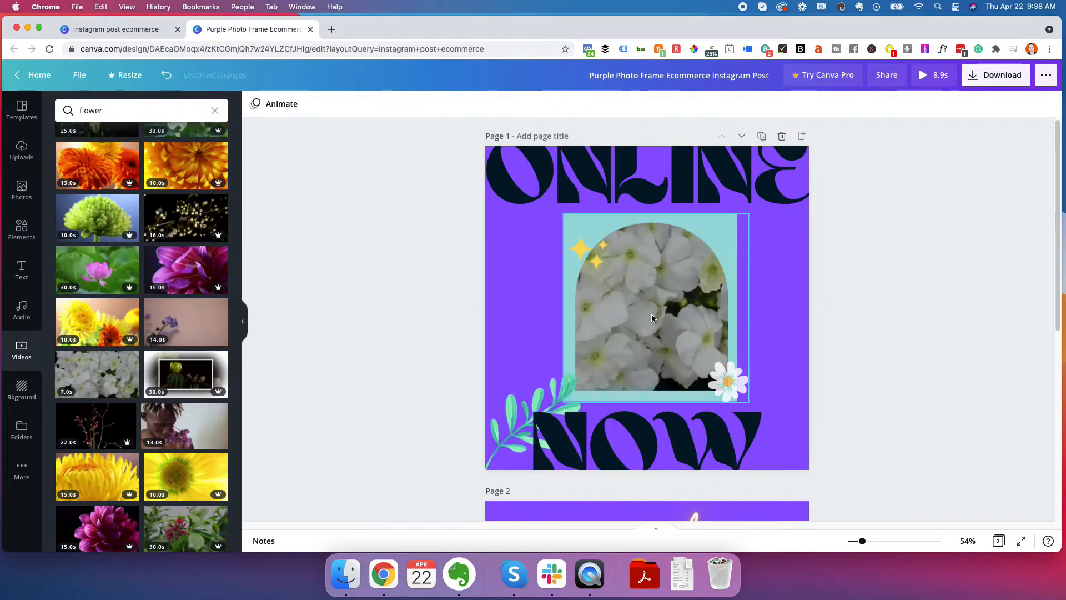
pyautogui.click(514, 320)
pyautogui.press('Delete')
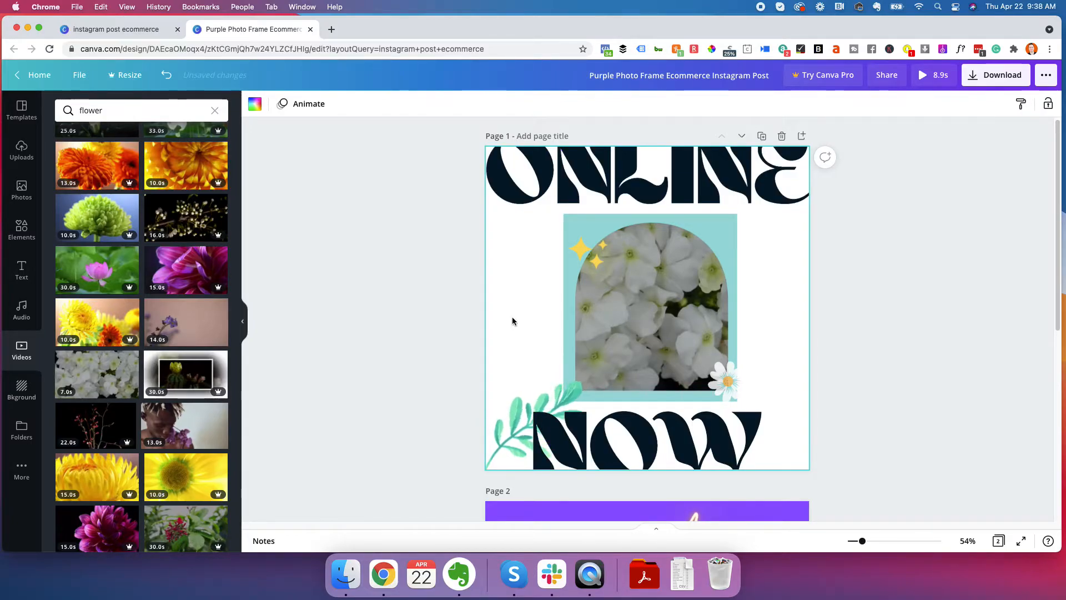
pyautogui.hotkey('ctrl', 'z')
pyautogui.hotkey('ctrl', 'z')
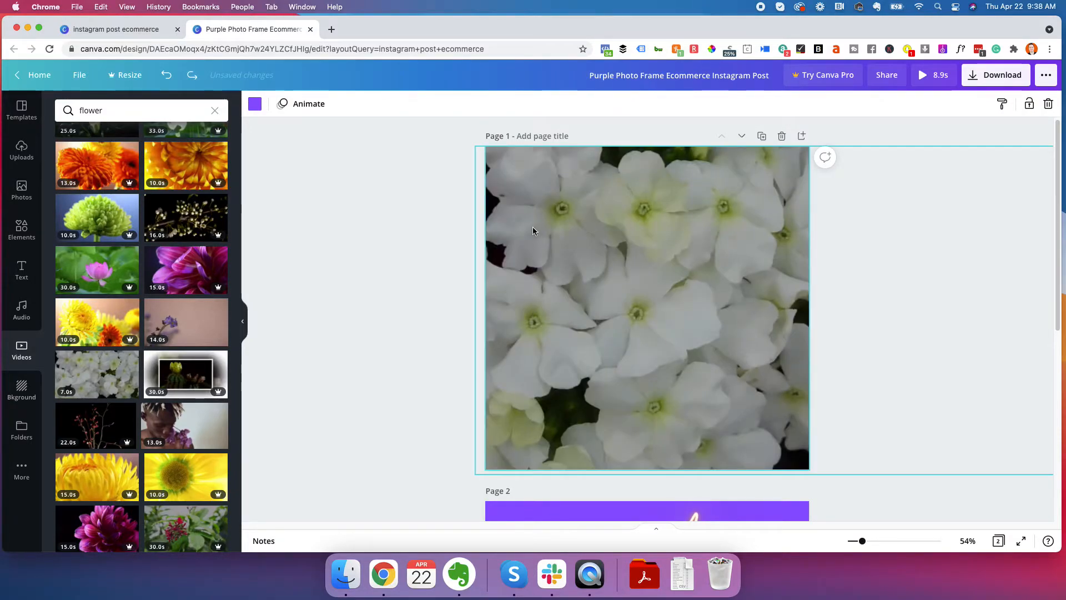
# Reposition and resize the flower video so that it covers all of page 1 and extends past its edges
pyautogui.moveTo(490, 295); pyautogui.dragTo(399, 290)
pyautogui.moveTo(383, 469); pyautogui.dragTo(614, 341)
pyautogui.moveTo(701, 214); pyautogui.dragTo(534, 191)
pyautogui.moveTo(786, 333); pyautogui.dragTo(1015, 542)
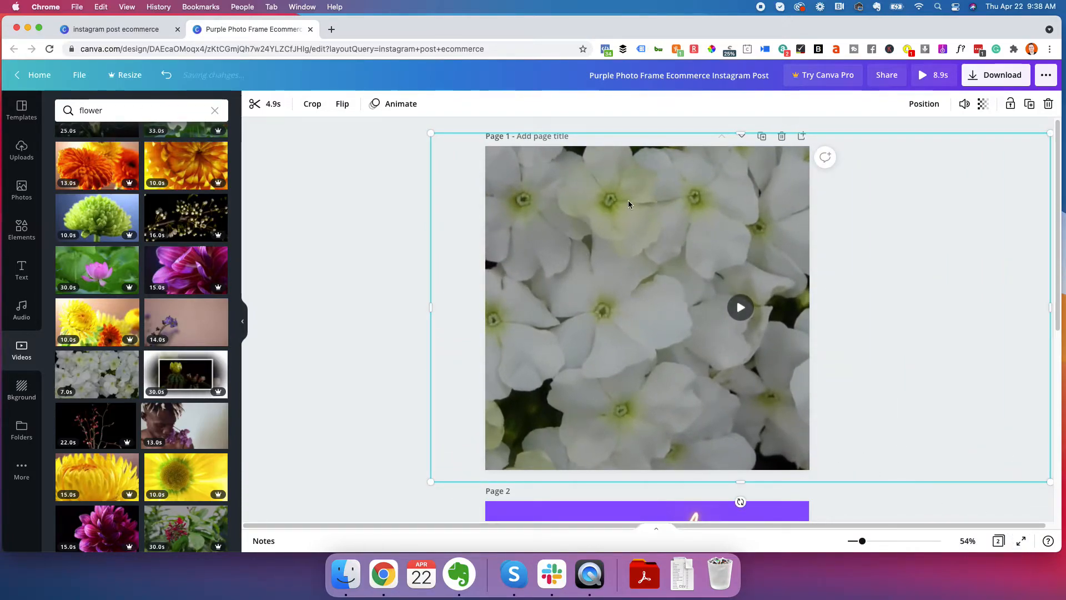
pyautogui.moveTo(508, 154); pyautogui.dragTo(495, 153)
# Send the flower video to the back as the background of page 1 and deselect it
pyautogui.click(923, 104)
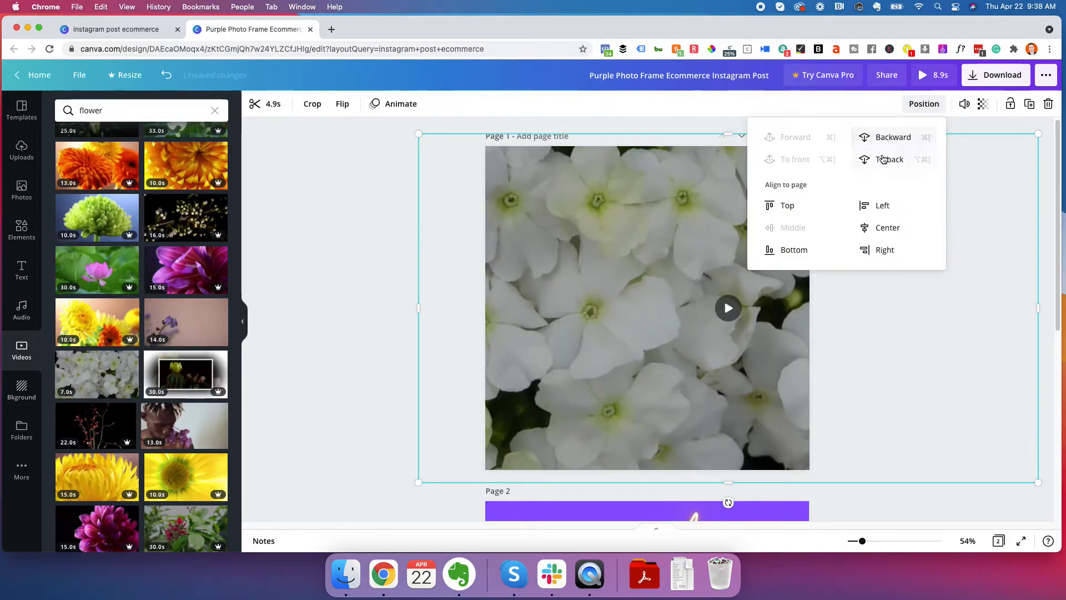
pyautogui.click(883, 158)
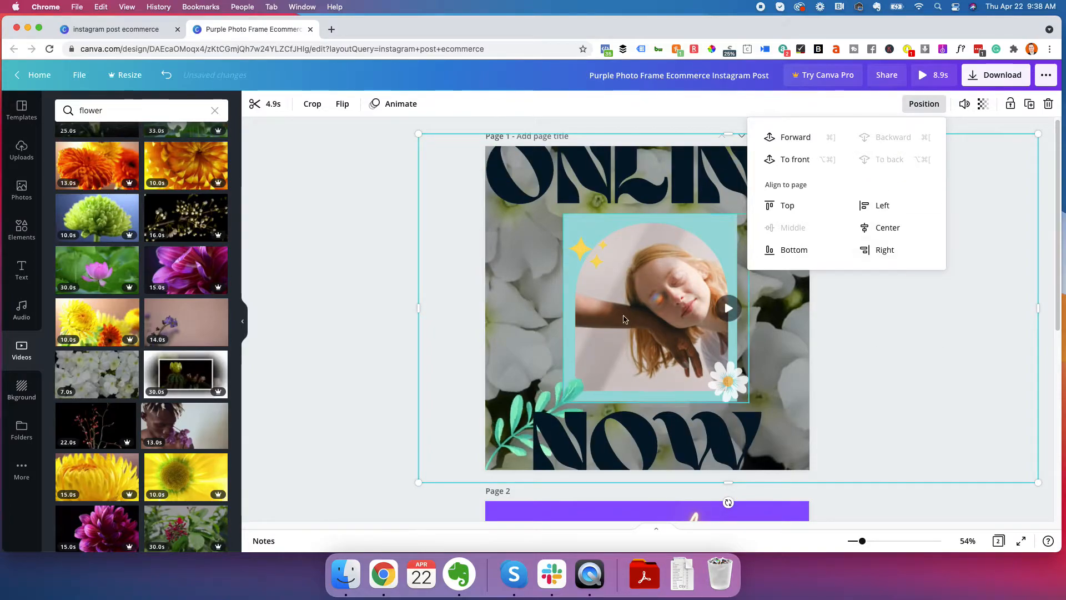
pyautogui.click(365, 249)
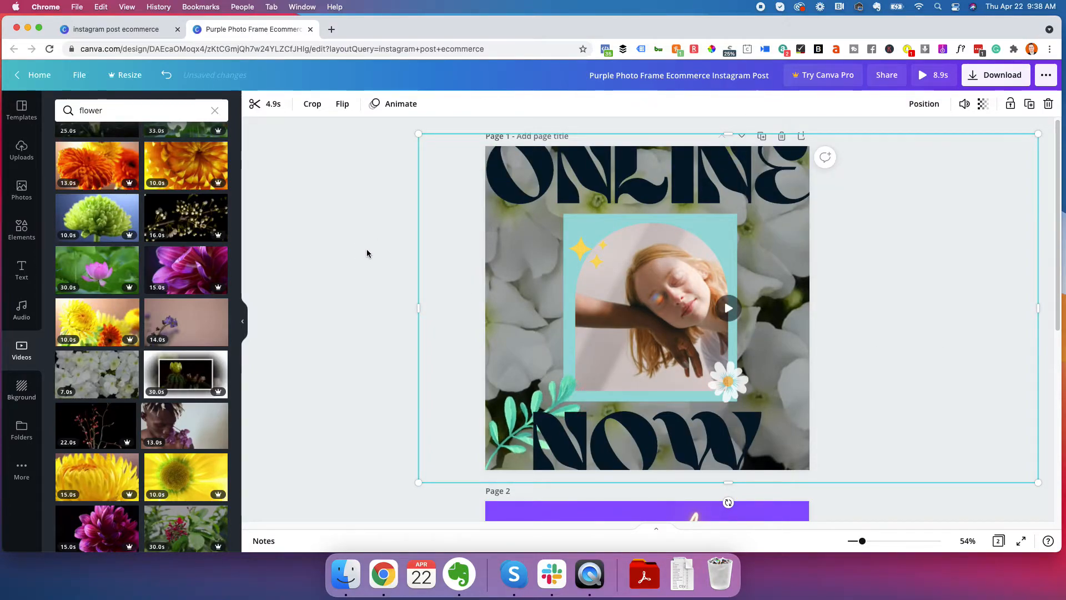
pyautogui.click(366, 249)
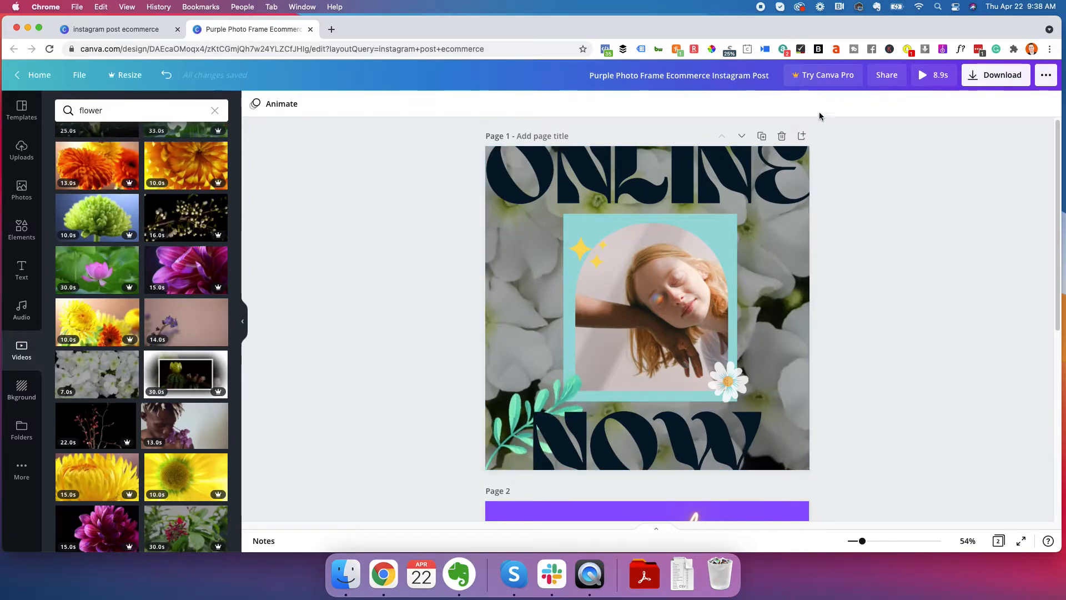
# Preview the design and delete the white flower video background from page 1
pyautogui.click(926, 78)
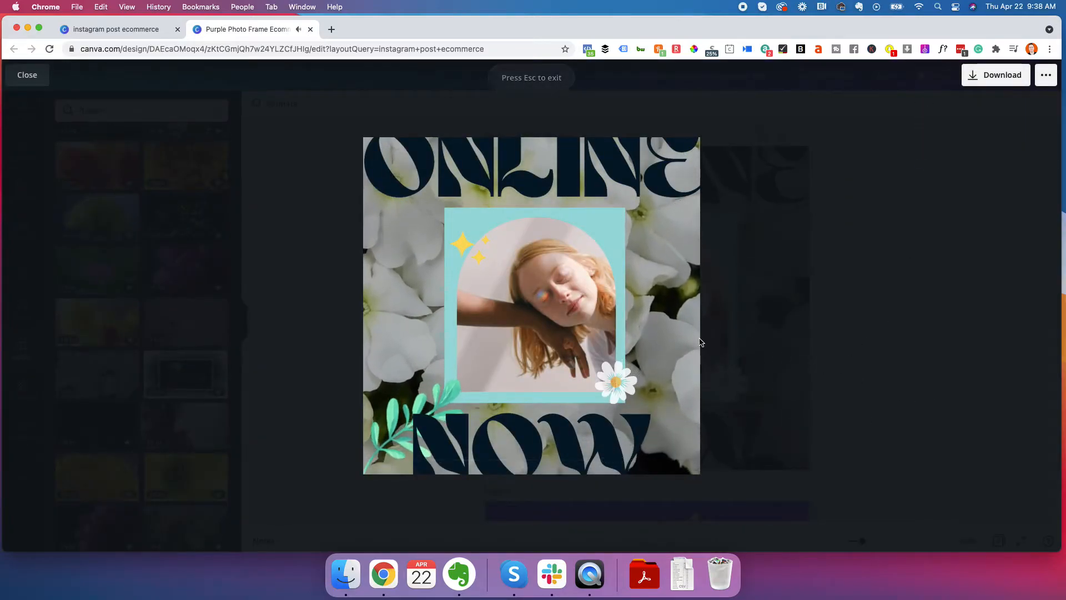
pyautogui.press('Escape')
pyautogui.click(498, 303)
pyautogui.press('Delete')
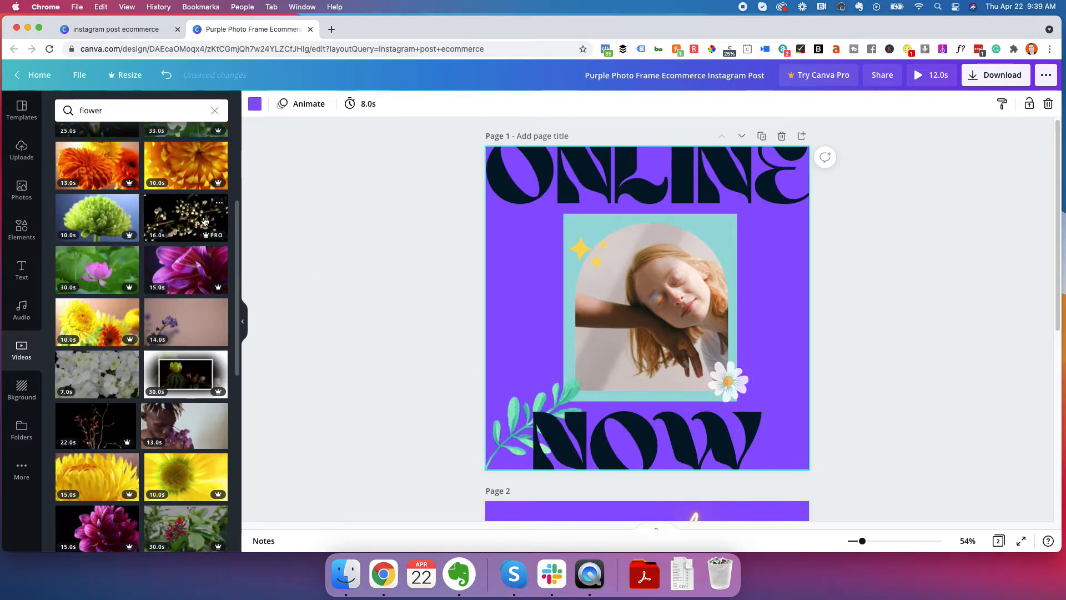
# Try the 25-second calla lily video in page 1's arched photo frame, preview the design, and undo the replacement
pyautogui.scroll(5, 128, 266)
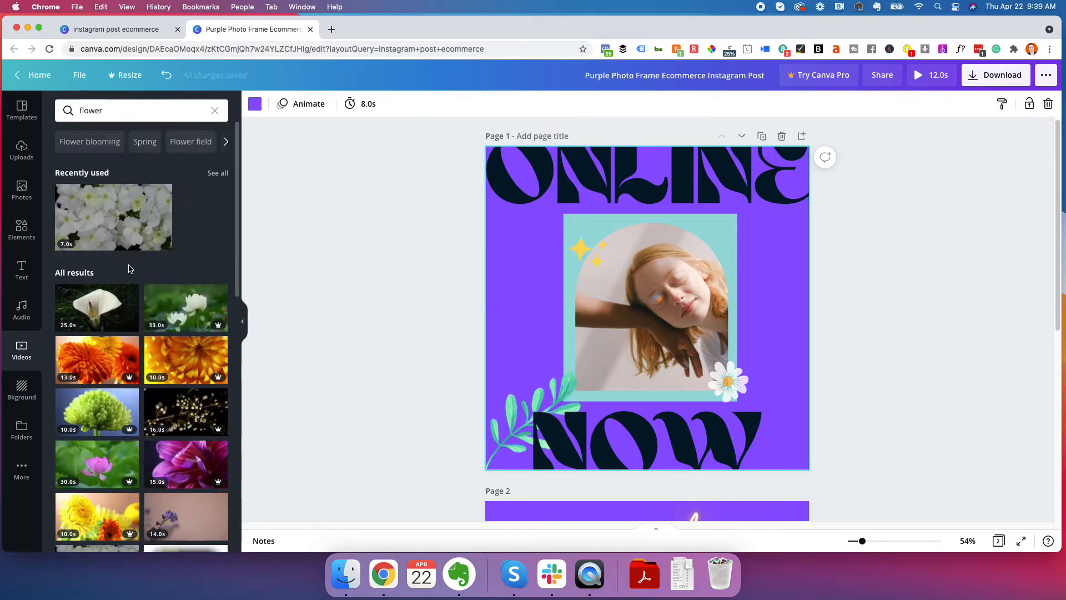
pyautogui.moveTo(118, 314); pyautogui.dragTo(688, 341)
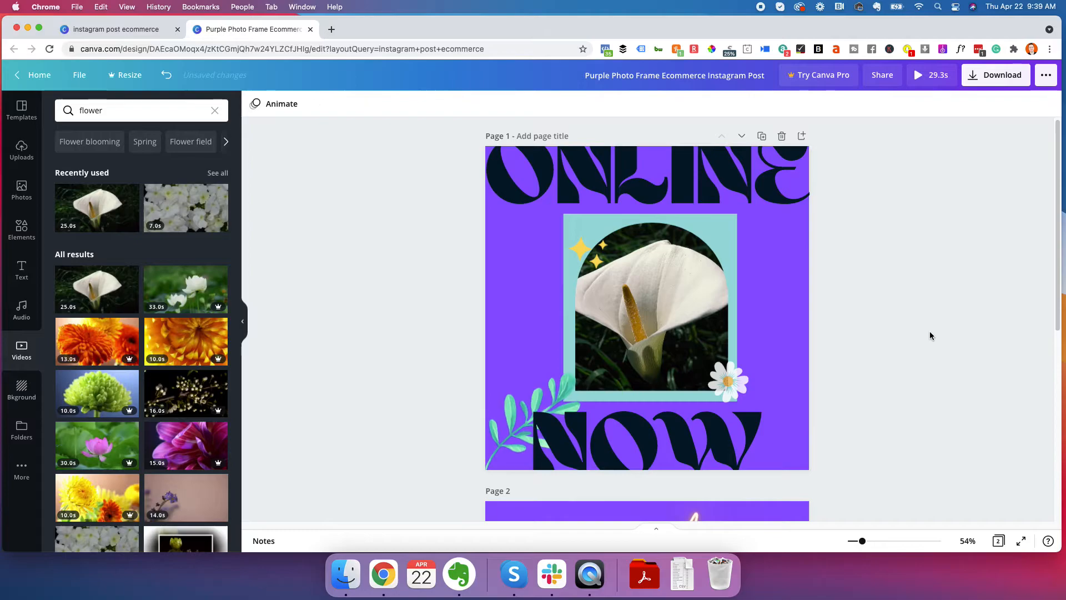
pyautogui.click(666, 305)
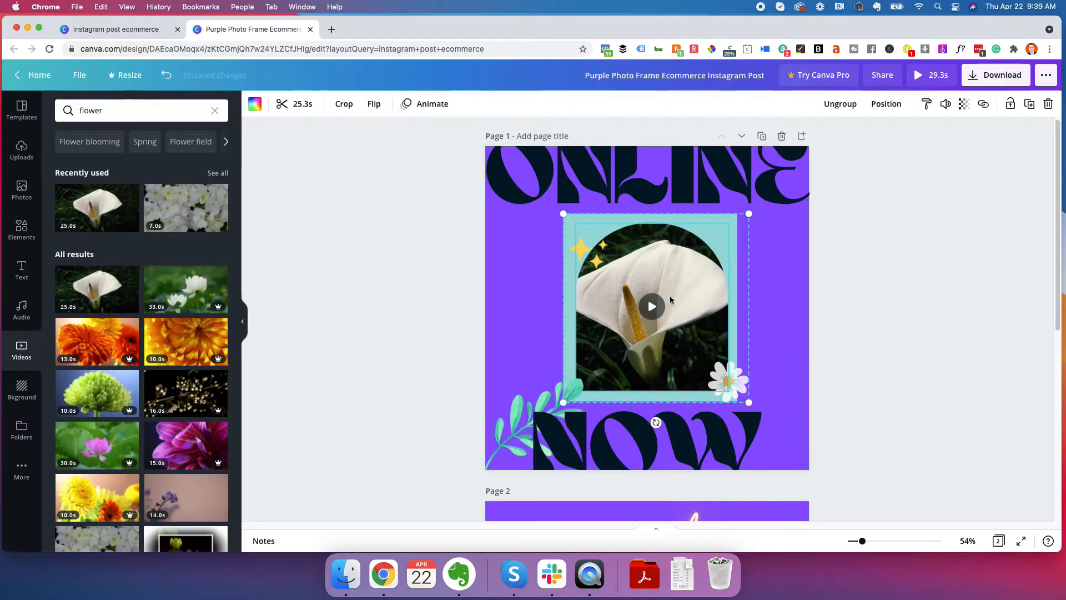
pyautogui.click(898, 315)
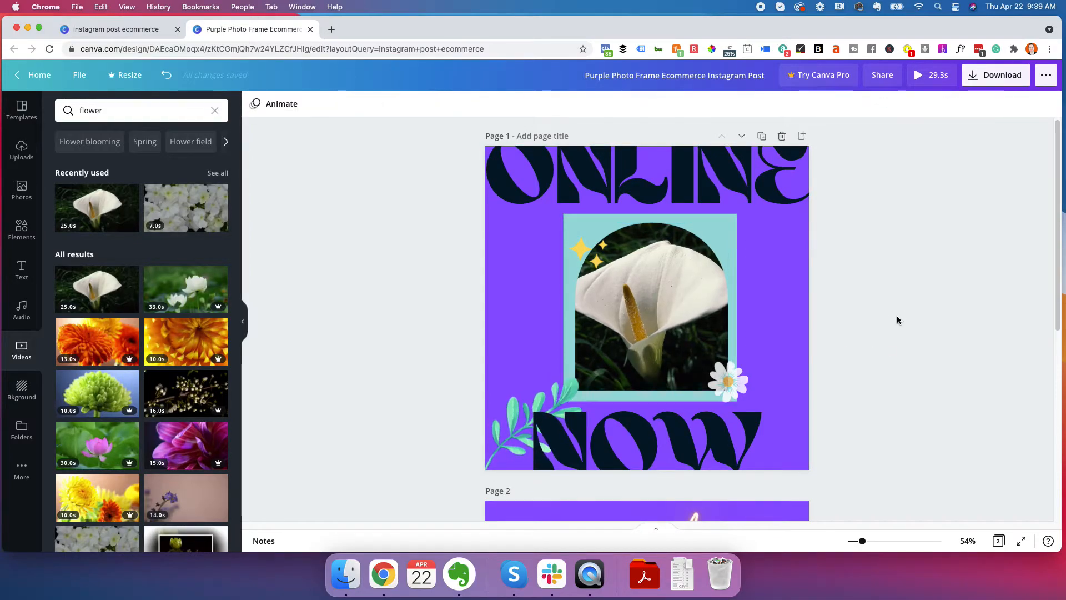
pyautogui.click(921, 77)
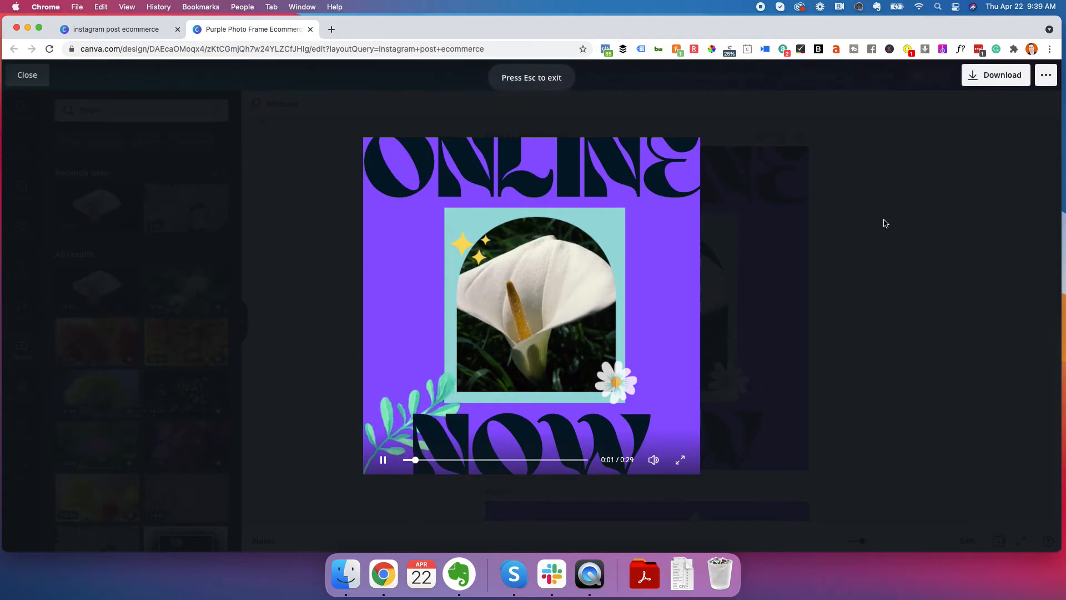
pyautogui.press('Escape')
pyautogui.click(665, 291)
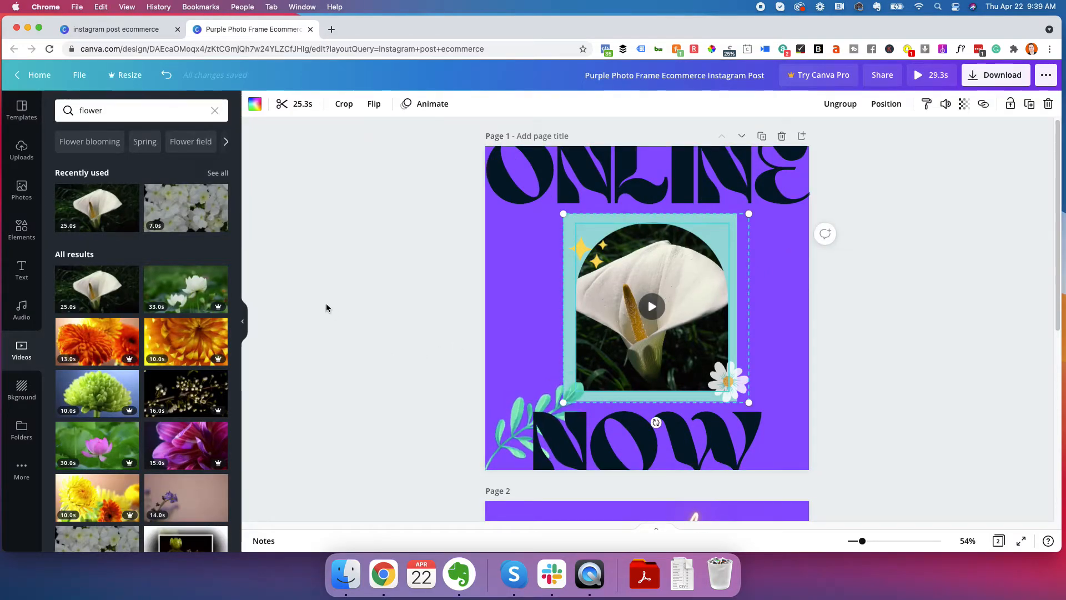
pyautogui.press('super+z')
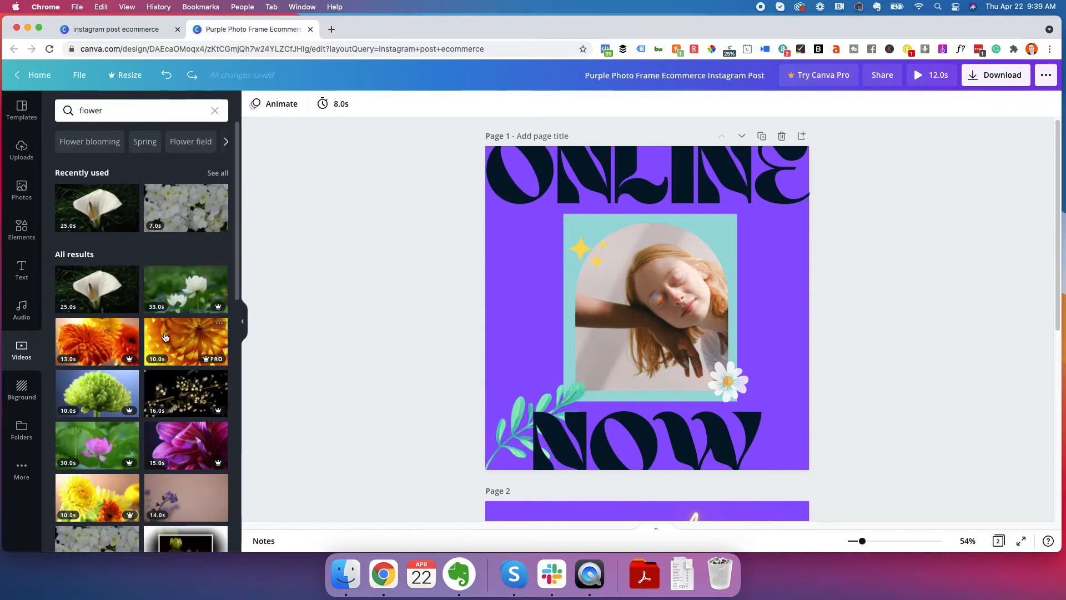
# Ungroup the framed portrait elements on page 1 and select the arched portrait photo alone
pyautogui.scroll(-4, 561, 295)
pyautogui.scroll(4, 381, 339)
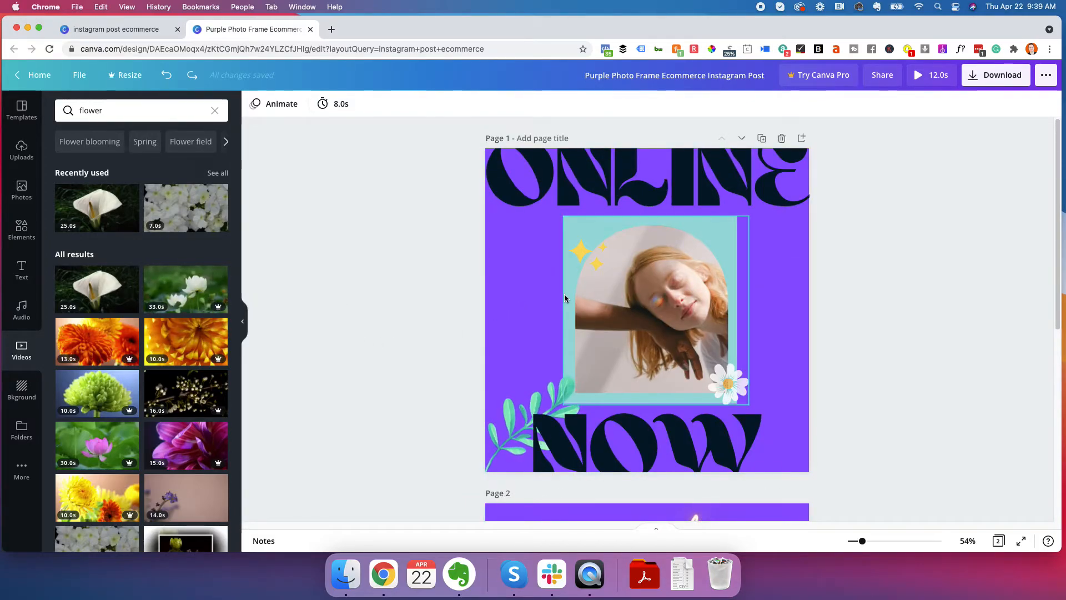
pyautogui.click(651, 279)
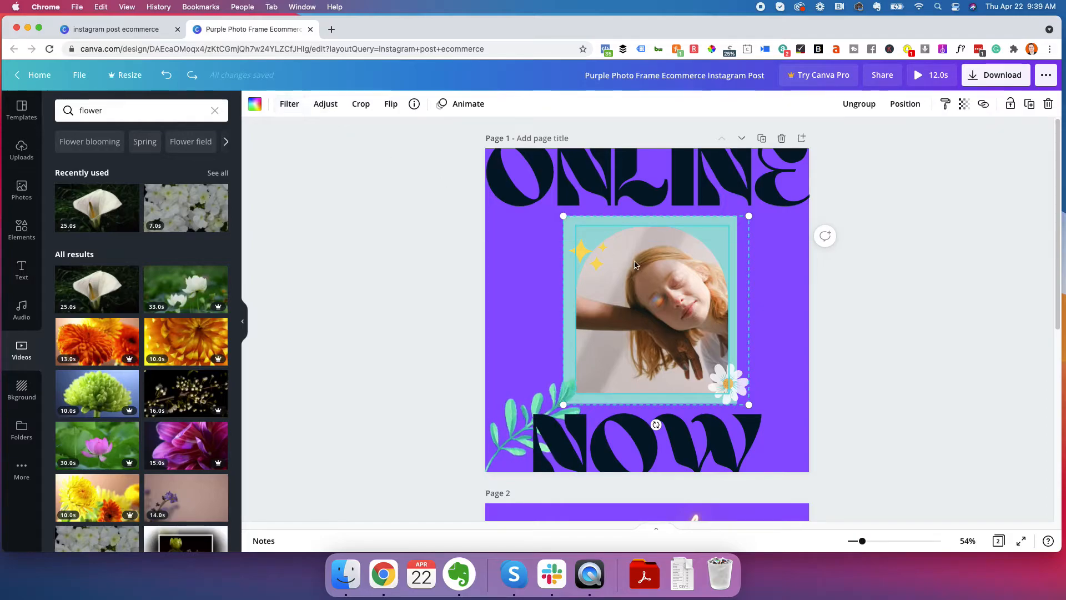
pyautogui.click(856, 106)
pyautogui.click(877, 178)
pyautogui.click(678, 289)
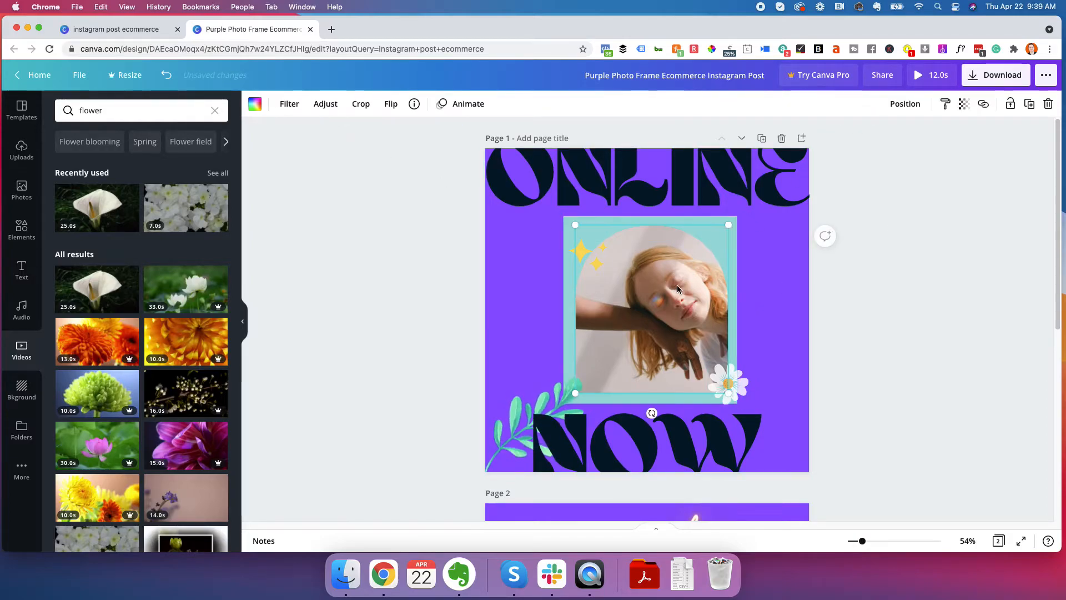
# Try the Retro filter on the portrait photo, and apply the Cali filter at intensity 49 instead
pyautogui.click(297, 106)
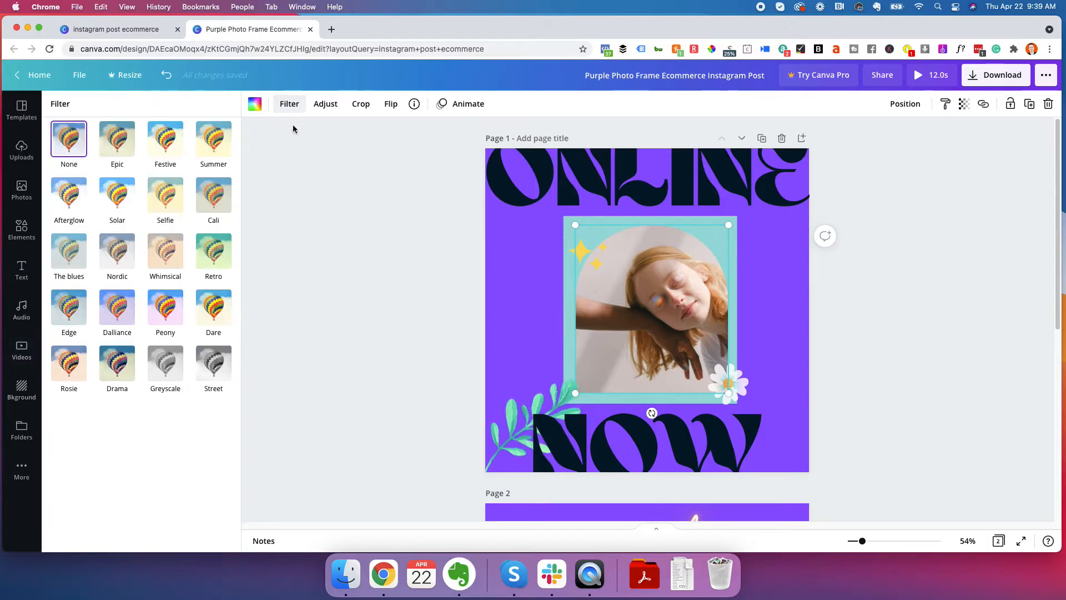
pyautogui.click(208, 259)
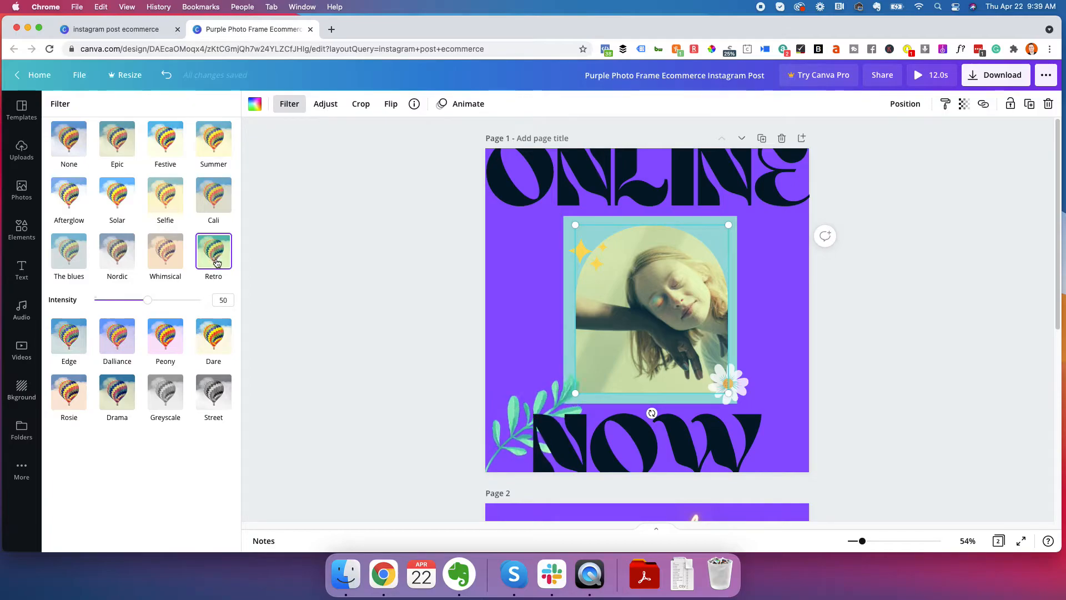
pyautogui.click(222, 211)
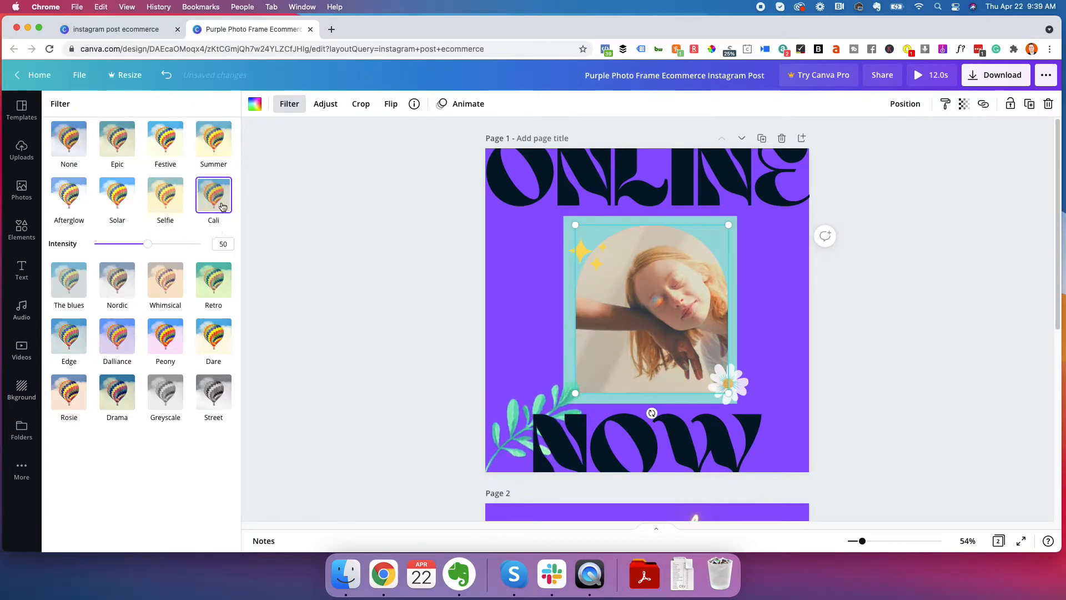
pyautogui.moveTo(147, 244)
pyautogui.mouseDown()
pyautogui.moveTo(173, 244)
pyautogui.moveTo(148, 246)
pyautogui.mouseUp()
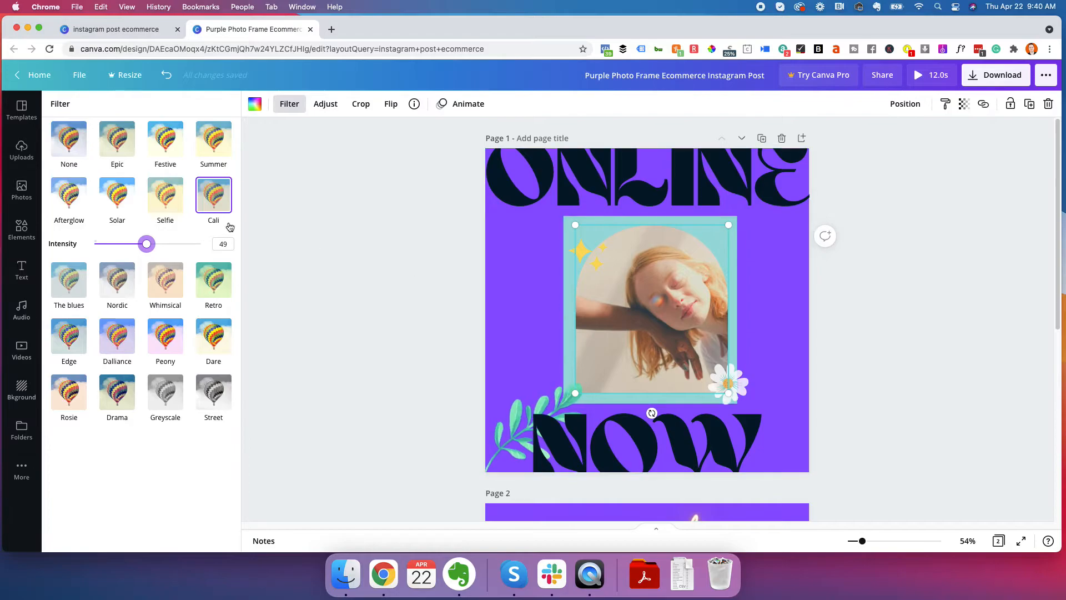
pyautogui.press('Escape')
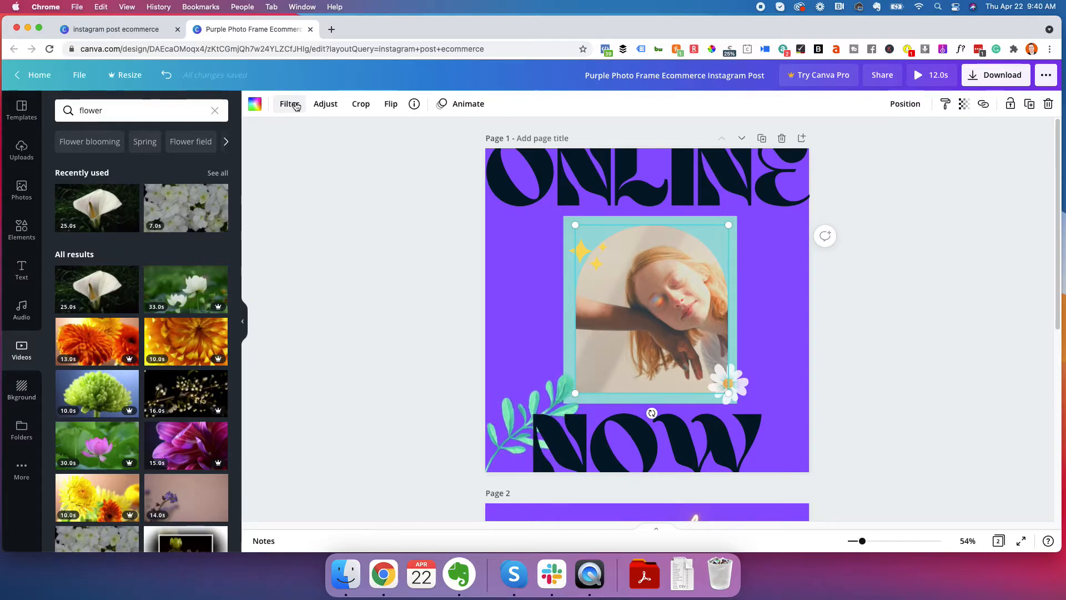
# Adjust the portrait photo to brightness 24, blur -15, contrast -36 and vignette 0, and deselect it
pyautogui.click(326, 104)
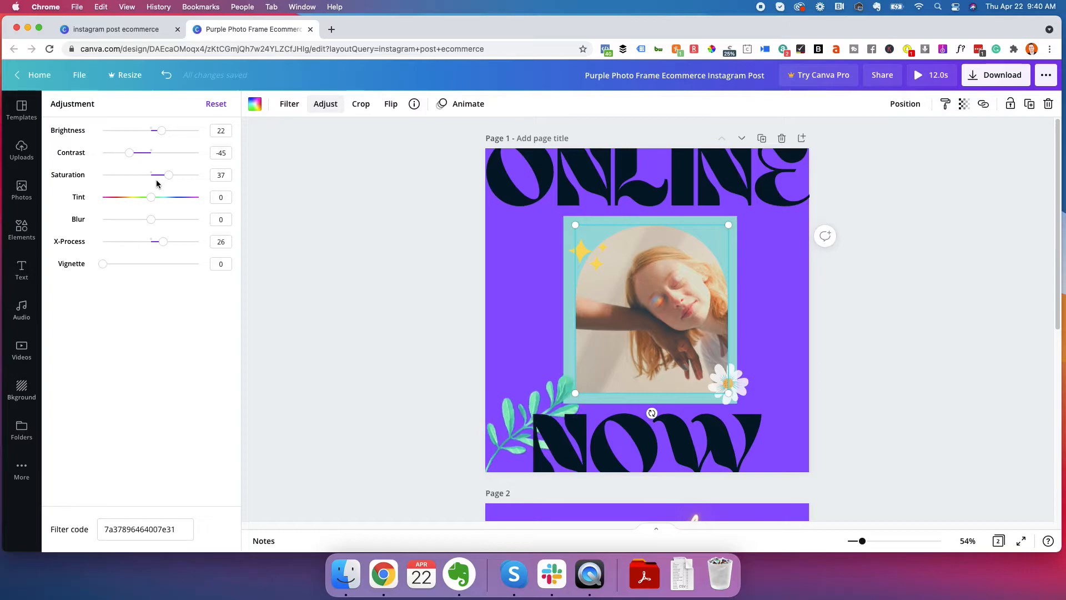
pyautogui.moveTo(159, 132)
pyautogui.mouseDown()
pyautogui.moveTo(148, 132)
pyautogui.moveTo(163, 132)
pyautogui.mouseUp()
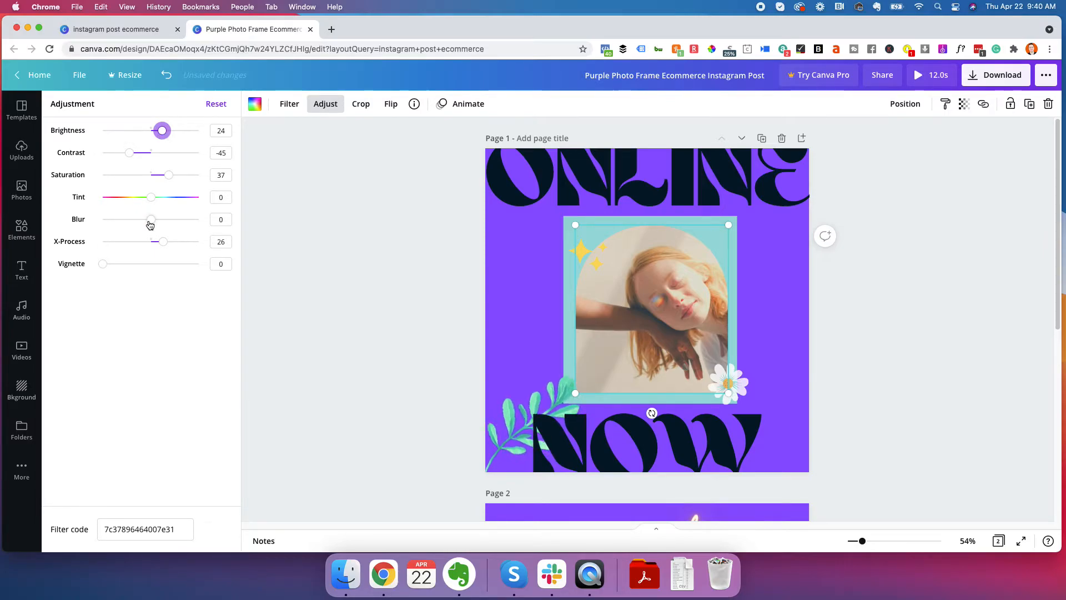
pyautogui.moveTo(151, 222); pyautogui.dragTo(145, 223)
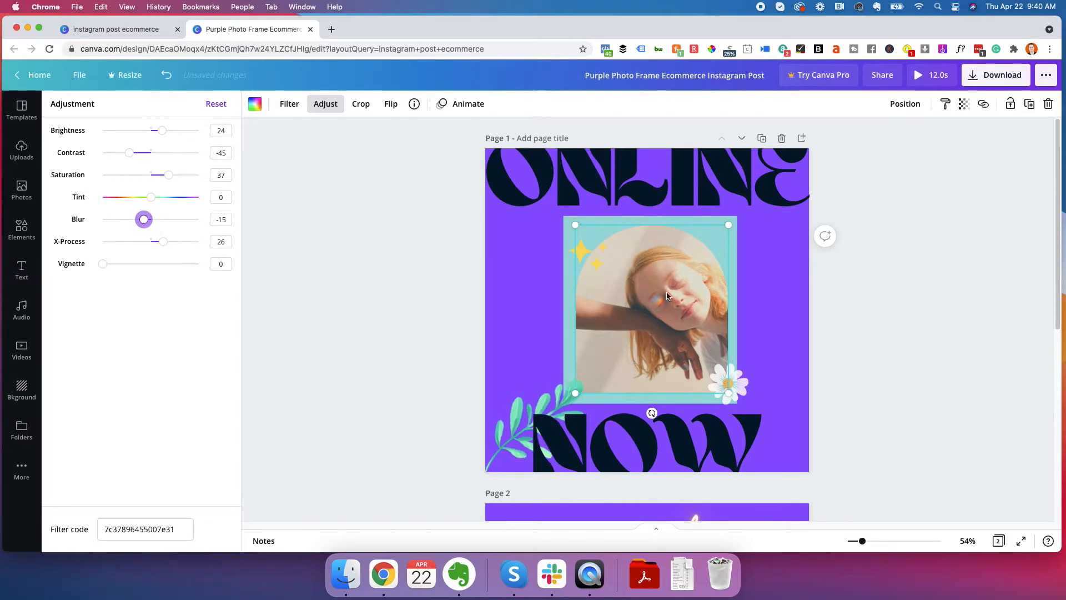
pyautogui.moveTo(137, 157)
pyautogui.mouseDown()
pyautogui.moveTo(160, 151)
pyautogui.moveTo(135, 157)
pyautogui.mouseUp()
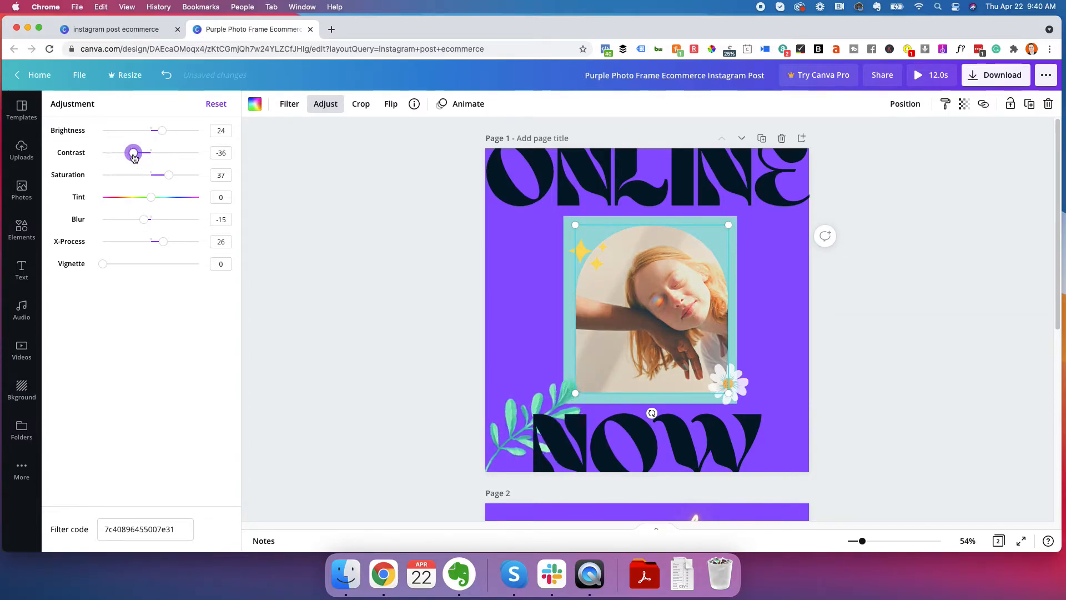
pyautogui.moveTo(113, 264); pyautogui.dragTo(69, 273)
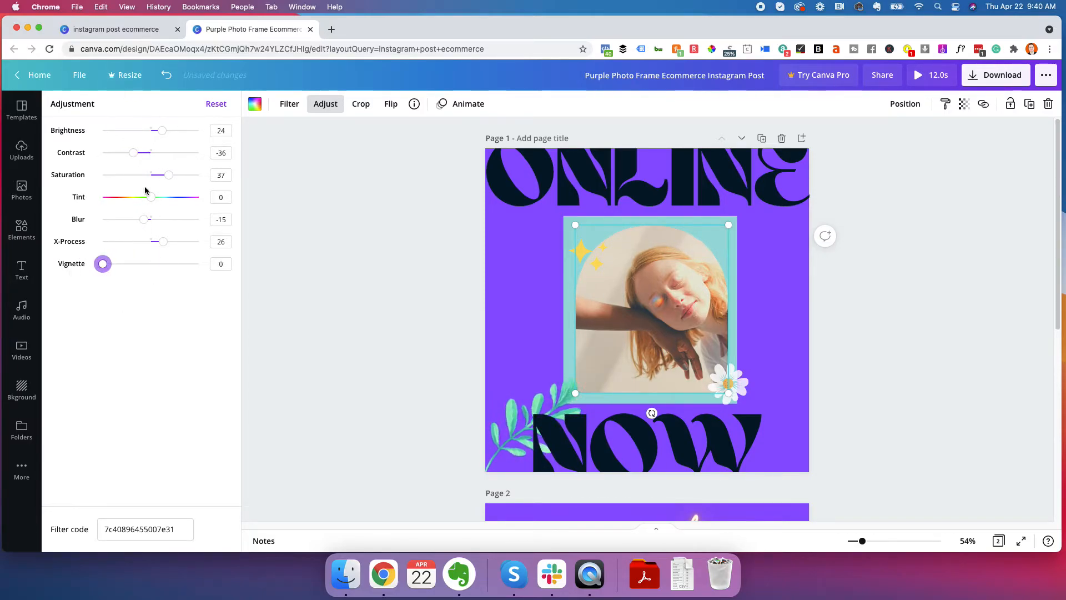
pyautogui.click(381, 277)
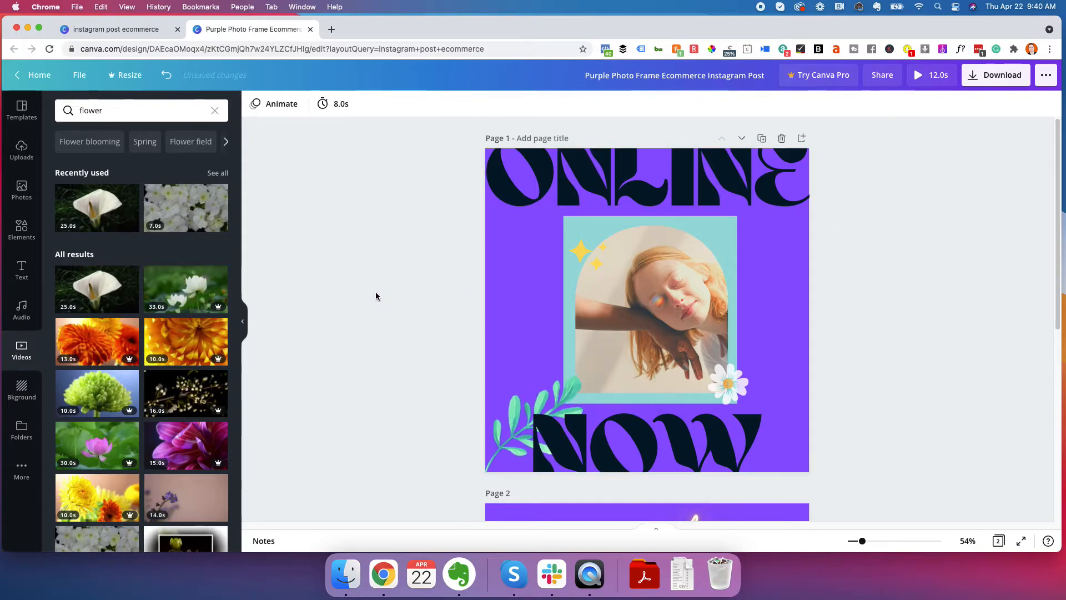
pyautogui.click(642, 261)
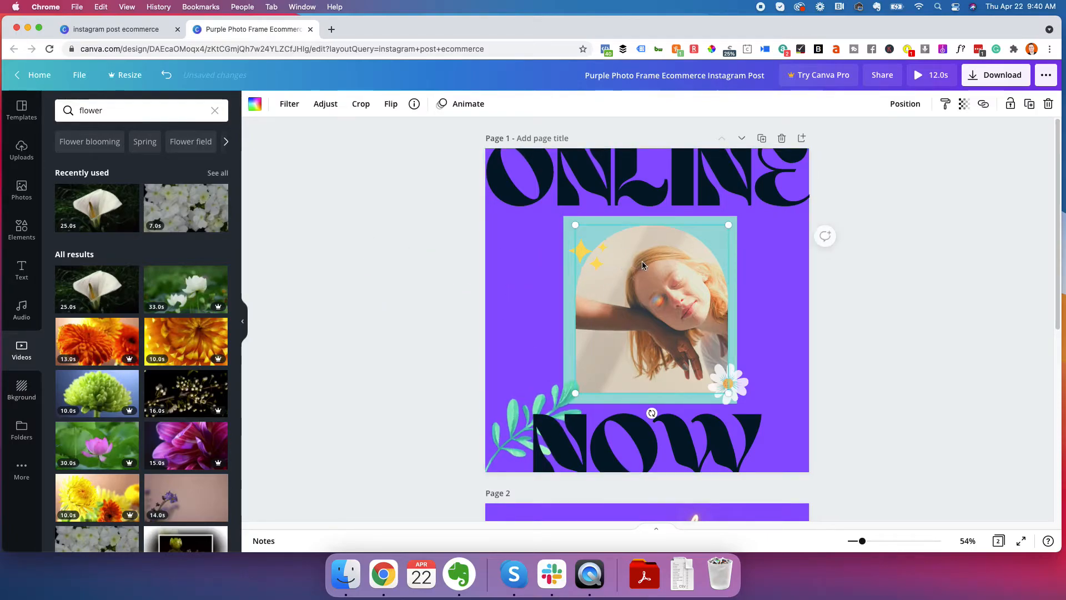
pyautogui.click(362, 104)
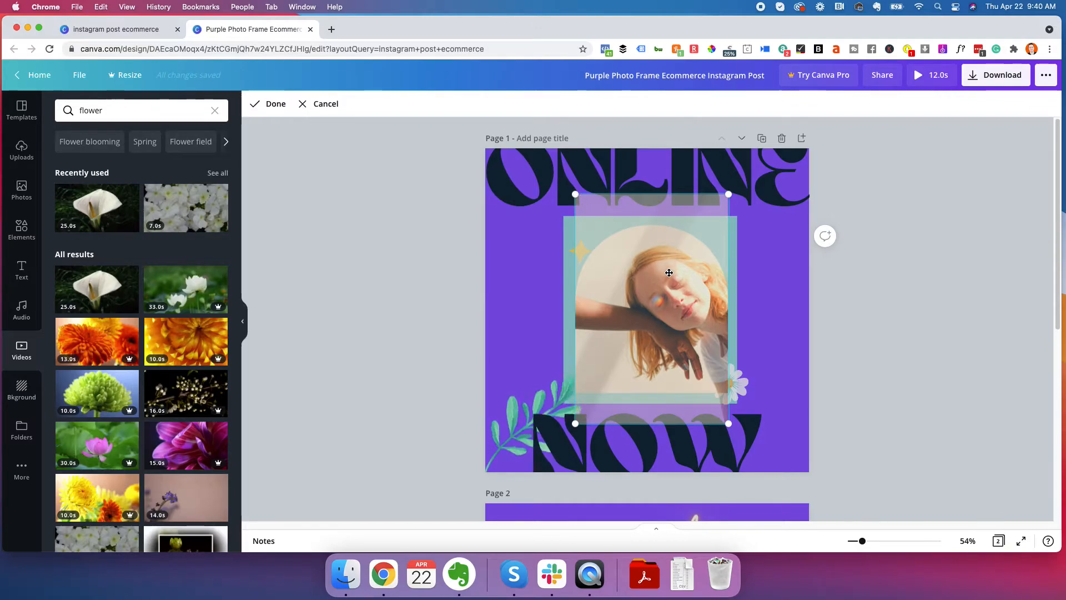
pyautogui.click(322, 103)
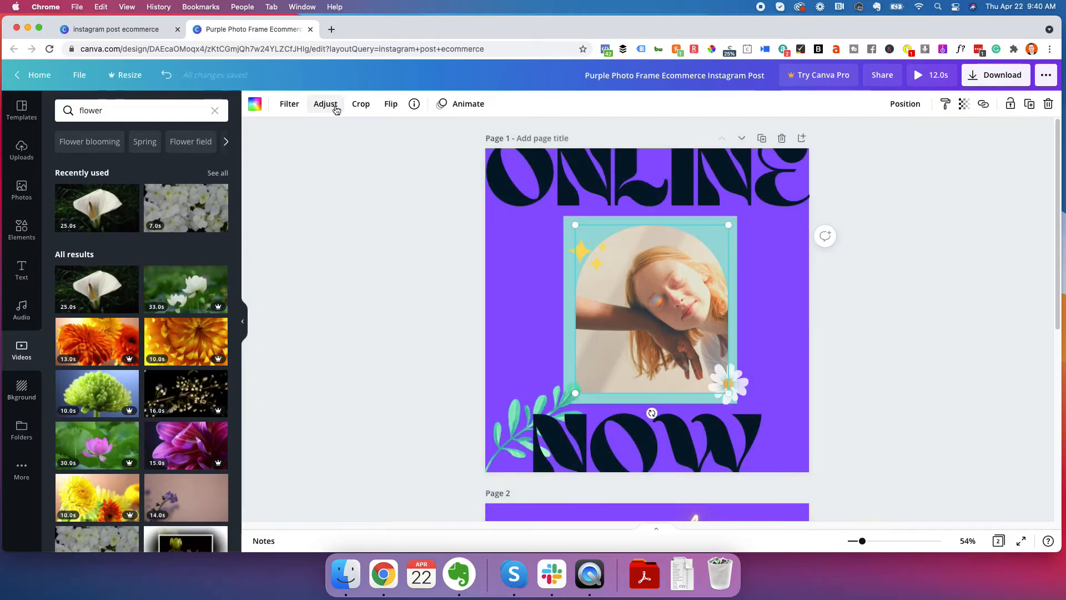
# Try flipping the portrait photo horizontally and vertically, reversing each flip
pyautogui.click(390, 108)
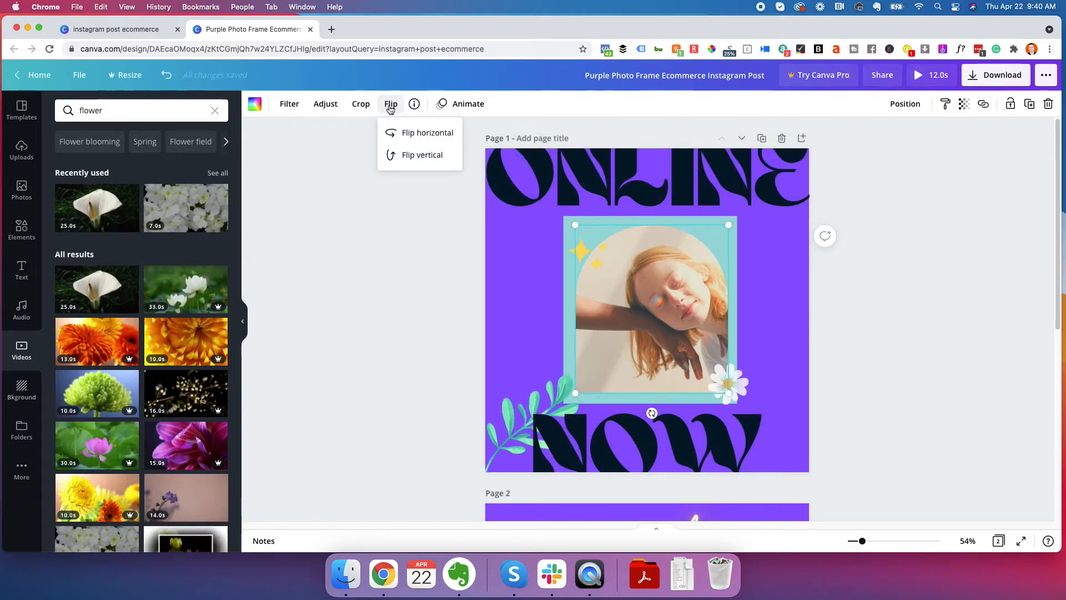
pyautogui.click(413, 133)
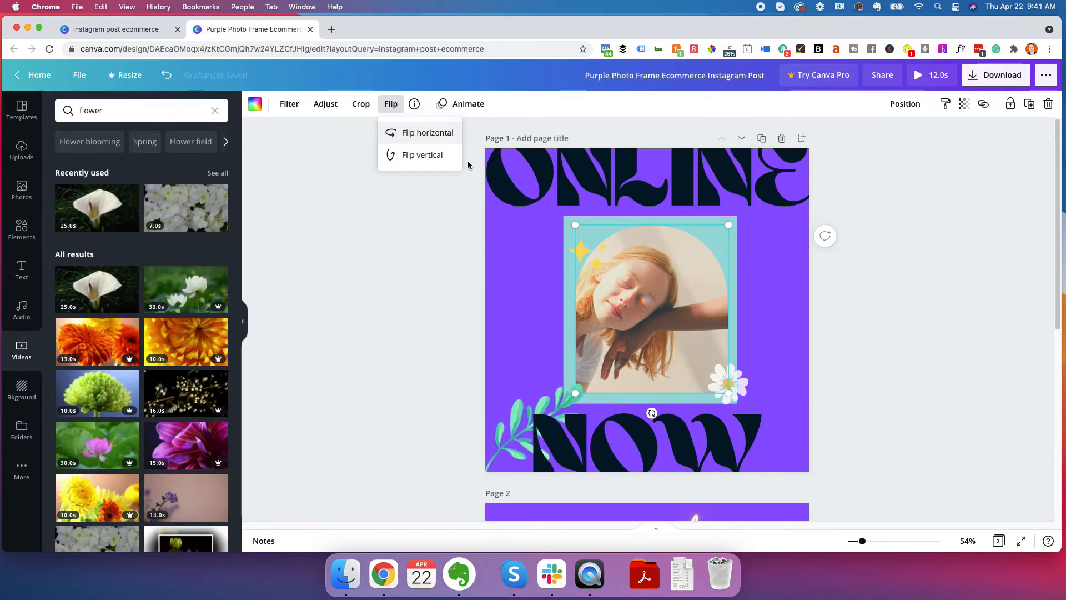
pyautogui.click(428, 133)
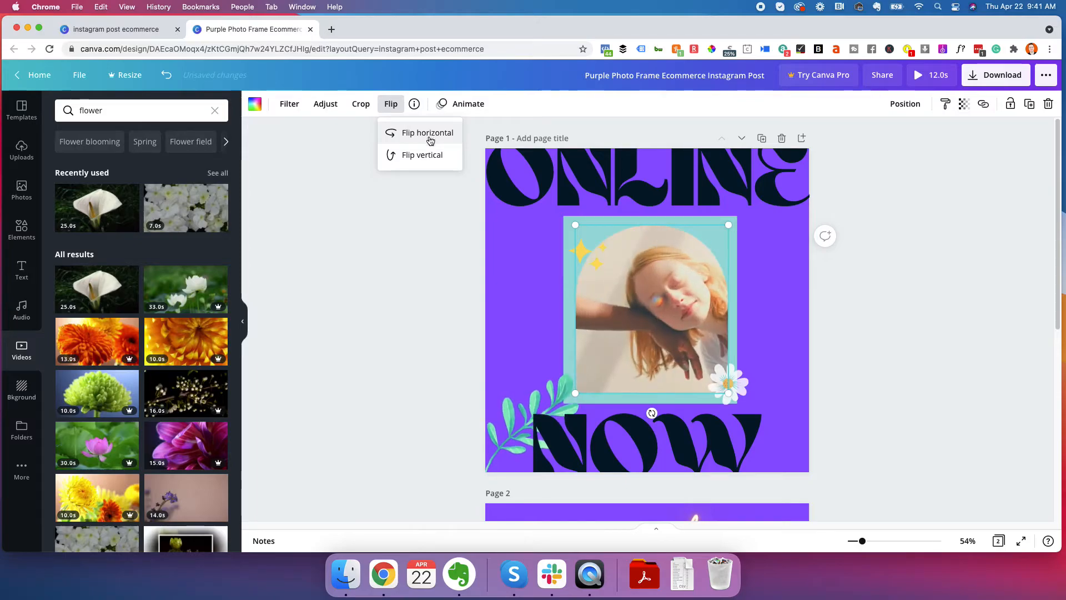
pyautogui.click(423, 156)
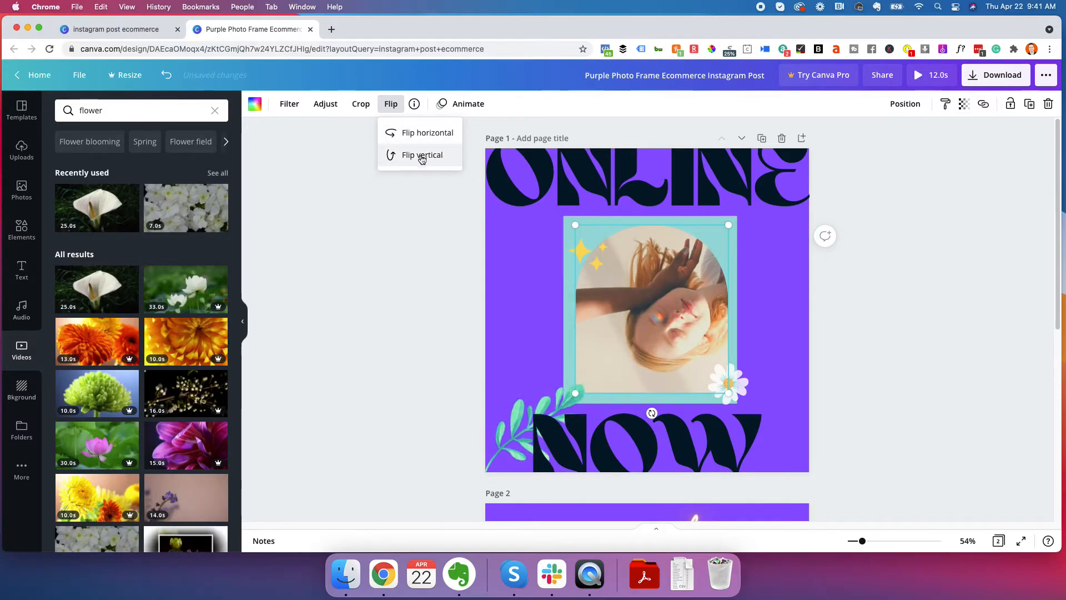
pyautogui.click(422, 155)
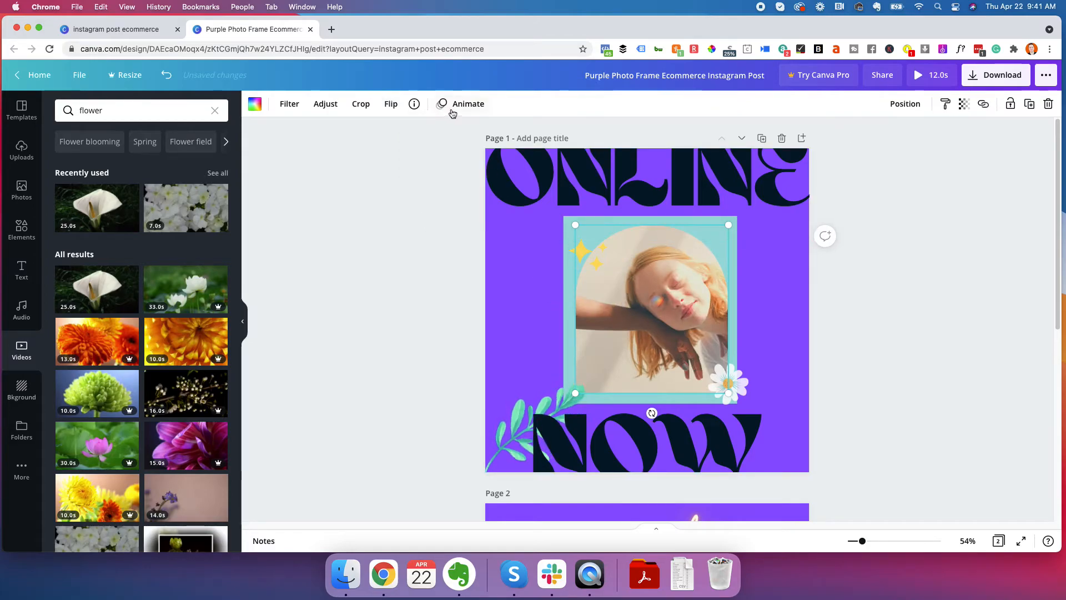
# Try the Fade, Tumble, Rise and Pan element animations on the portrait photo, and set it back to None
pyautogui.click(451, 113)
pyautogui.click(197, 168)
pyautogui.click(193, 227)
pyautogui.click(127, 231)
pyautogui.click(79, 232)
pyautogui.click(83, 163)
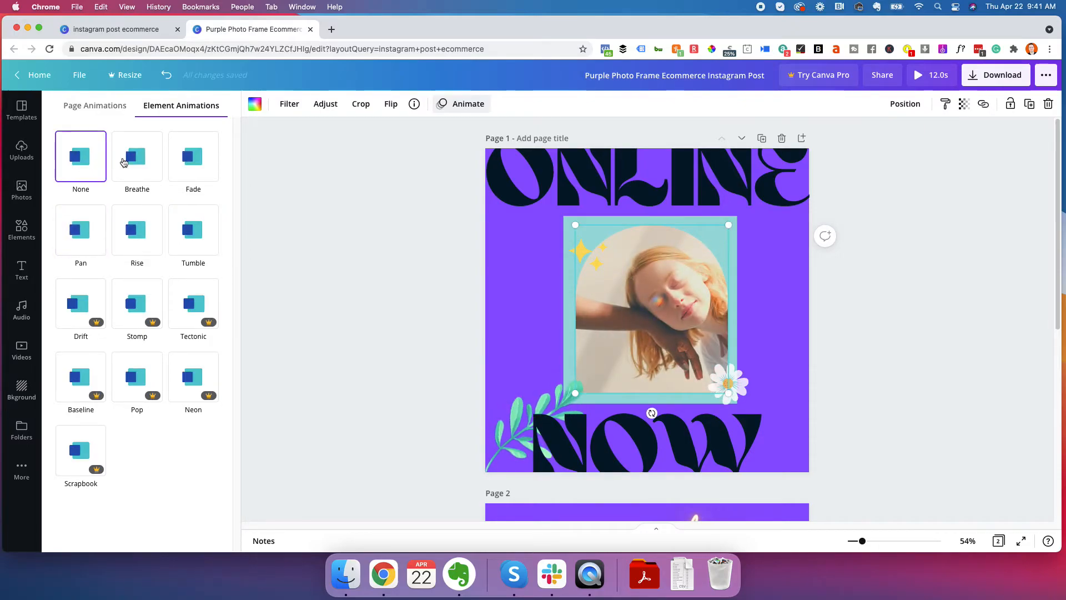
# Apply the Fade page animation to page 1 and preview the animated design
pyautogui.click(113, 110)
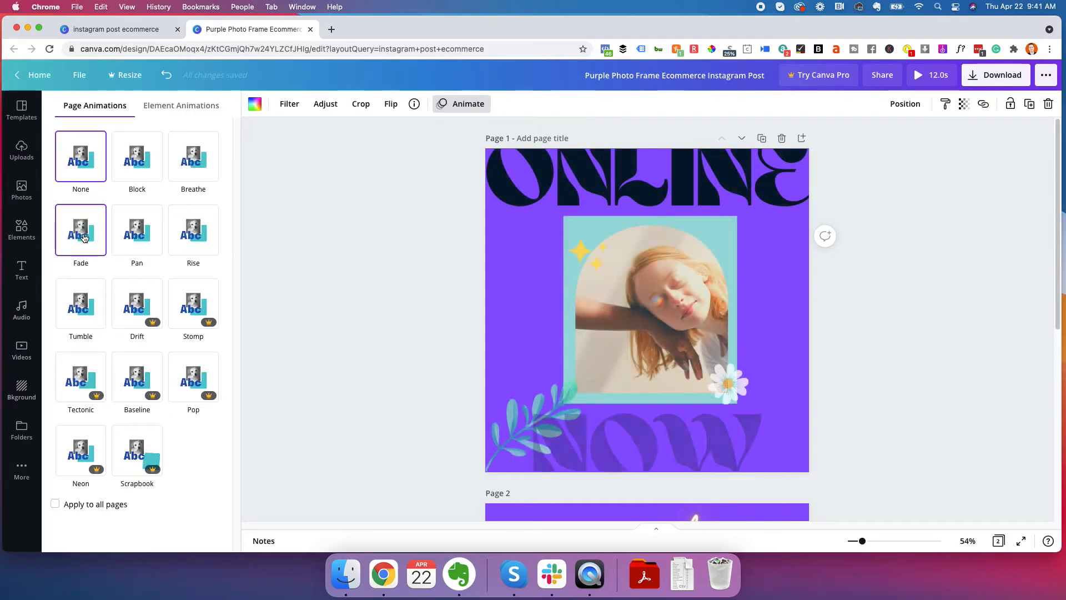
pyautogui.click(84, 237)
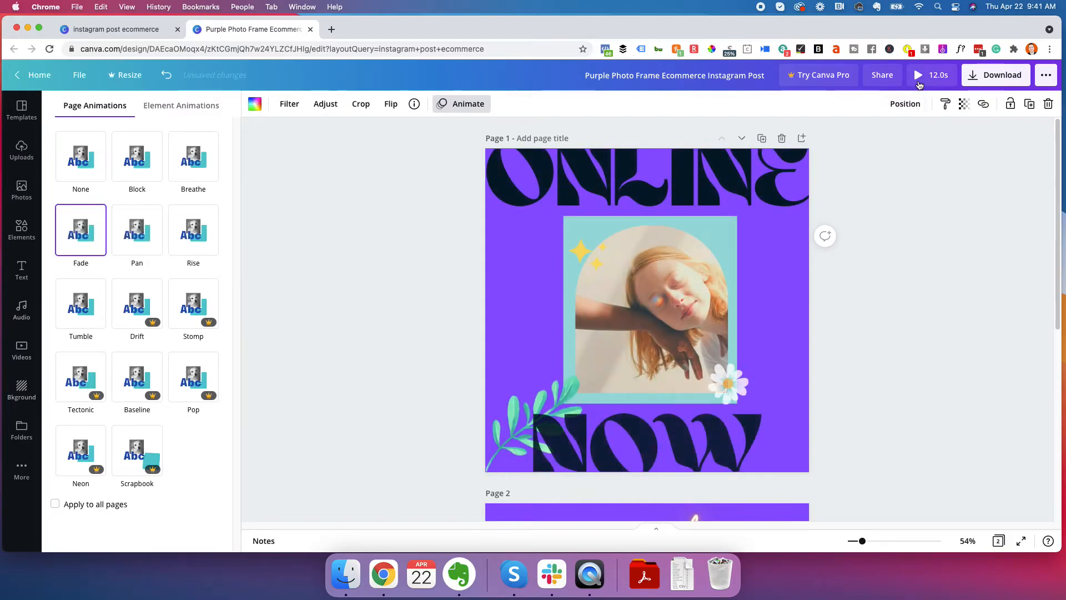
pyautogui.click(928, 76)
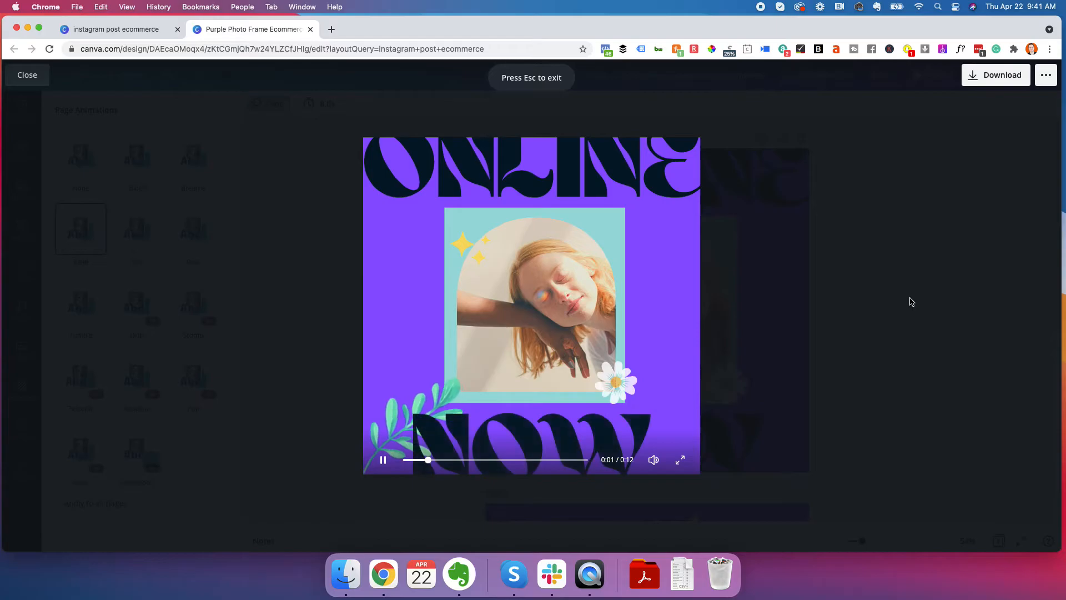
# Close the preview, try the teal, building and rose floral backgrounds on page 1, and apply the pink daisy background
pyautogui.click(29, 78)
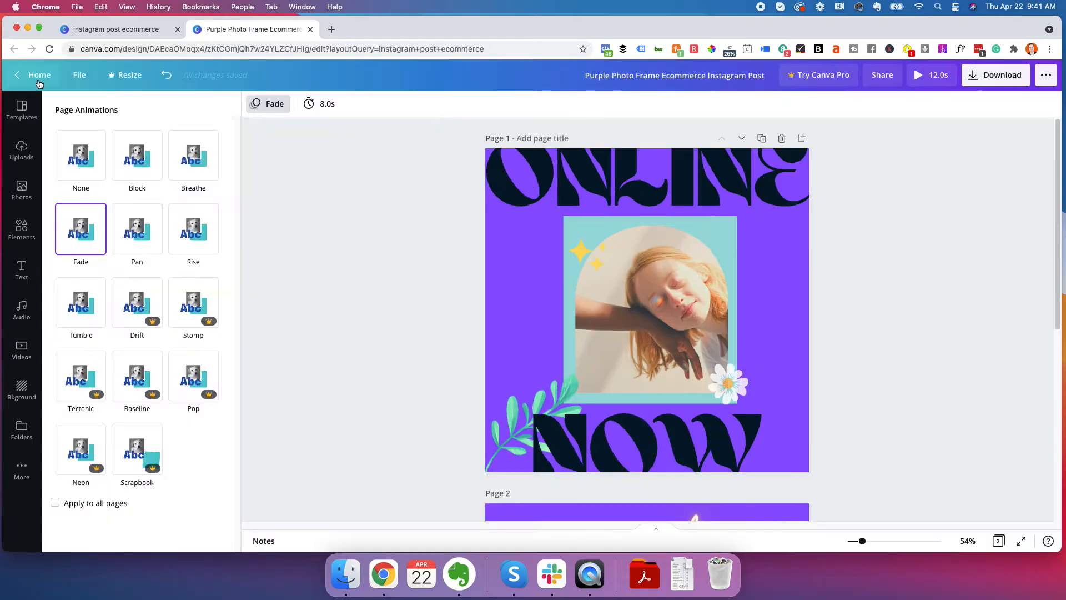
pyautogui.click(331, 208)
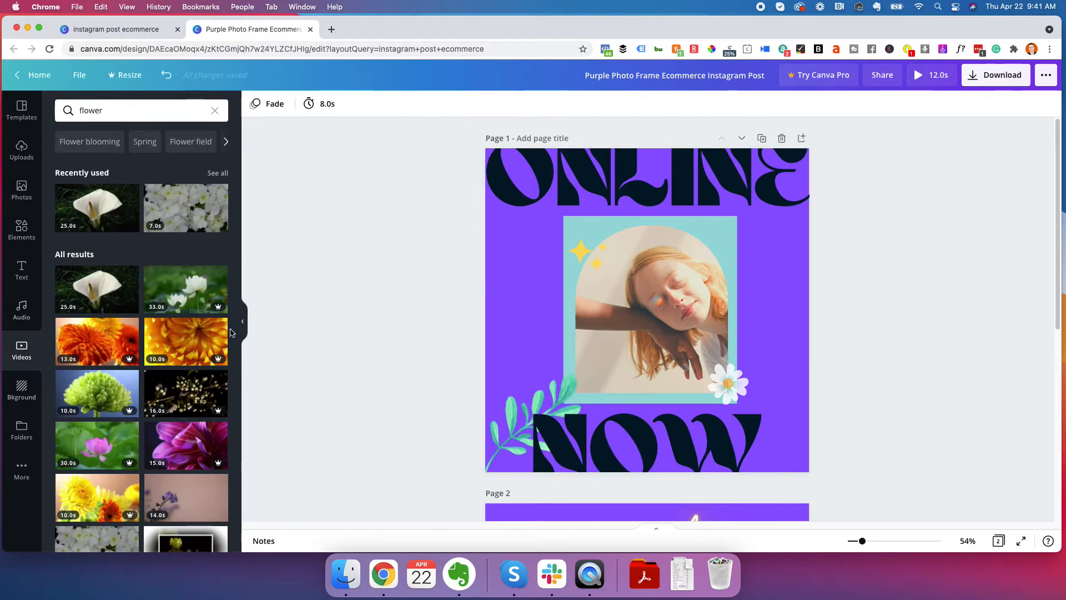
pyautogui.click(21, 390)
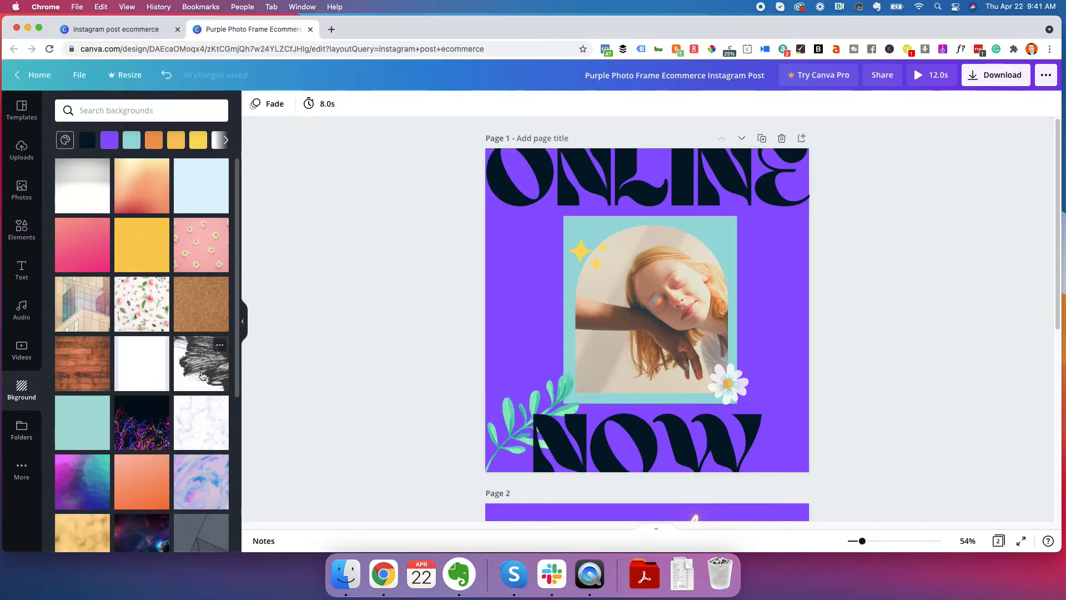
pyautogui.click(89, 426)
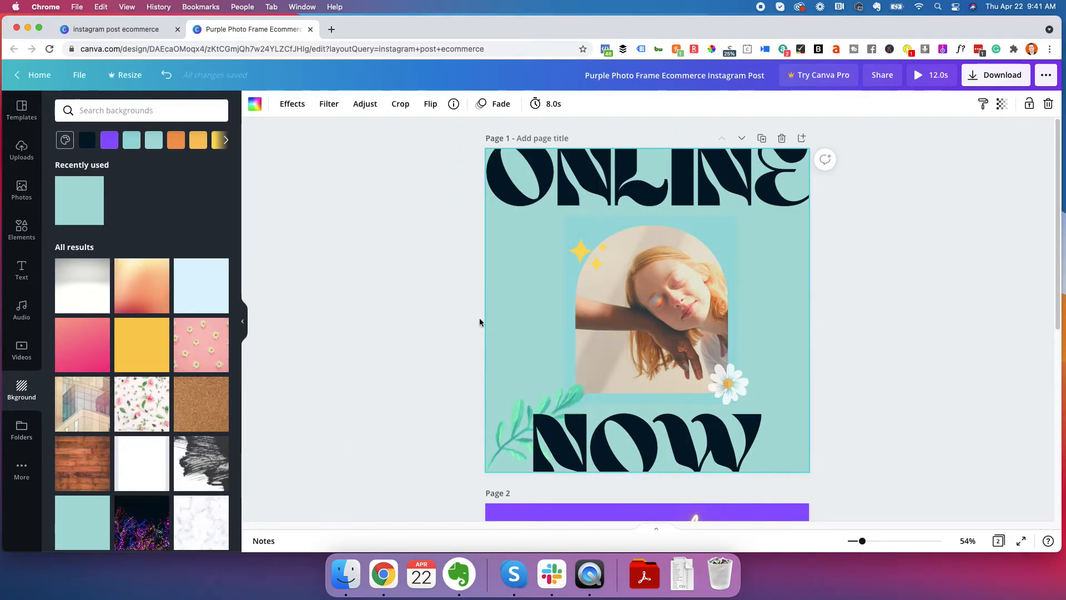
pyautogui.click(91, 410)
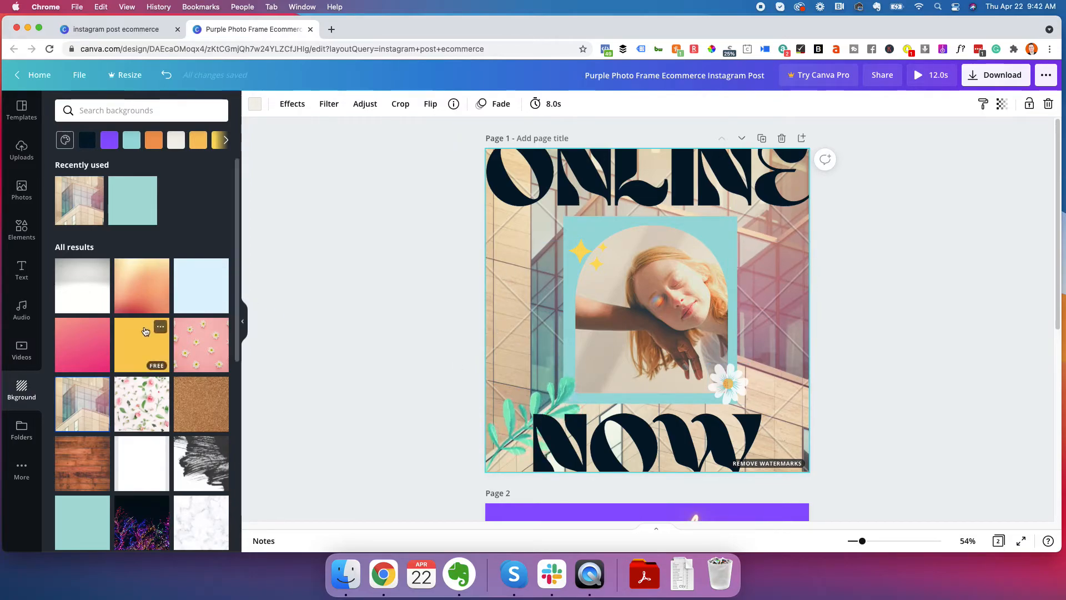
pyautogui.click(146, 402)
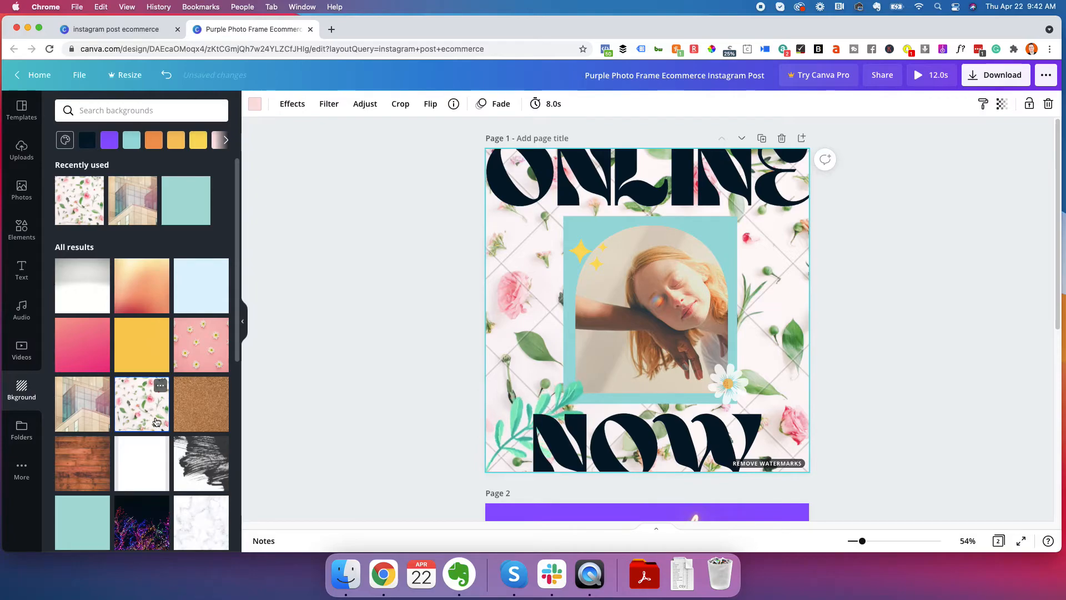
pyautogui.click(202, 360)
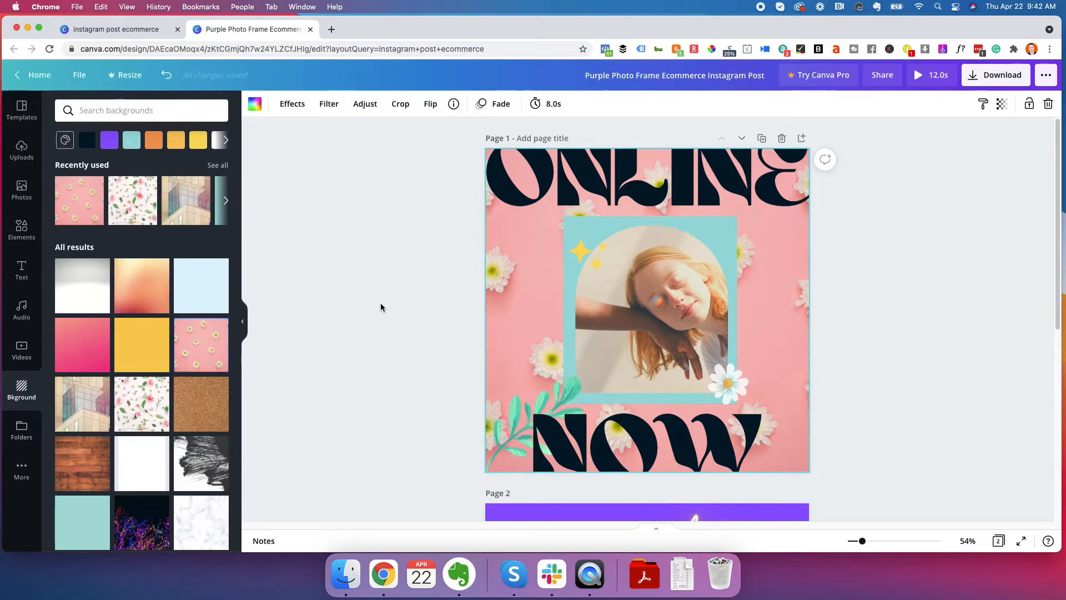
# Look at the colour options for page 1's daisy background and try the Belvedere photo effect on it
pyautogui.click(255, 104)
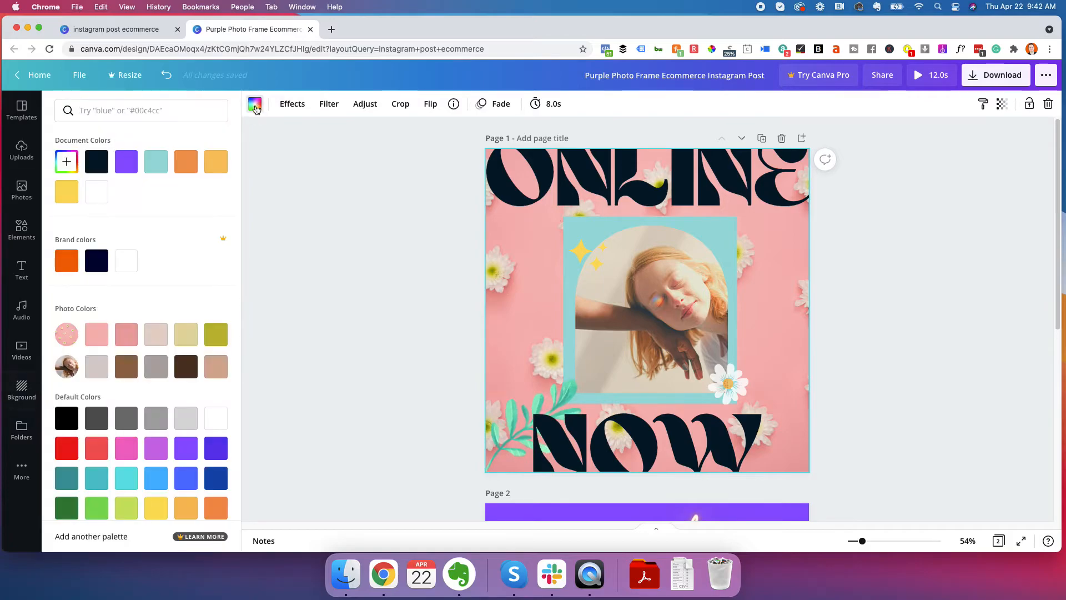
pyautogui.click(304, 227)
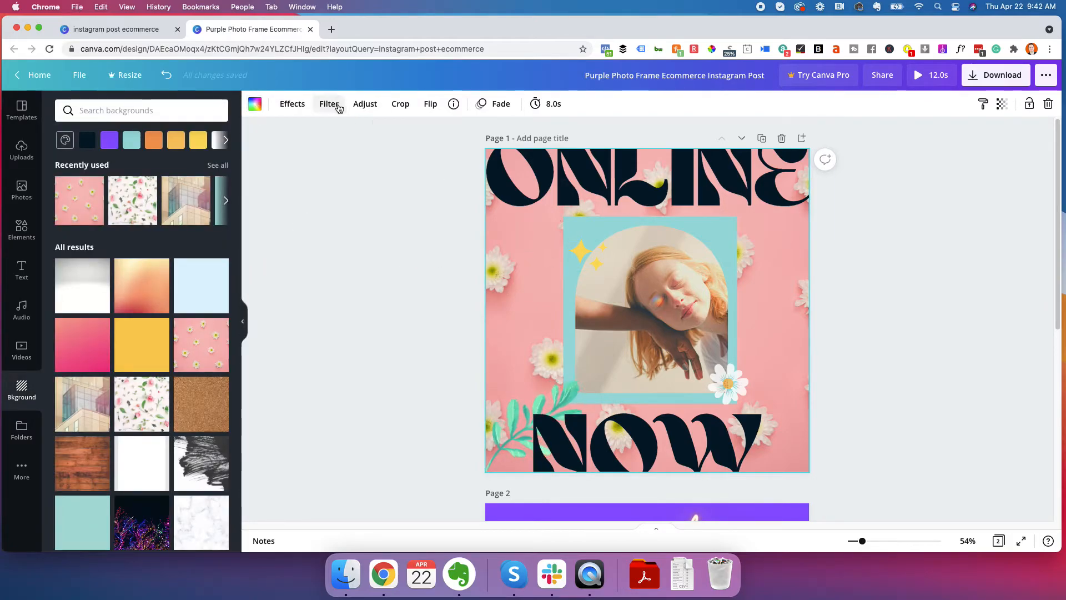
pyautogui.click(303, 109)
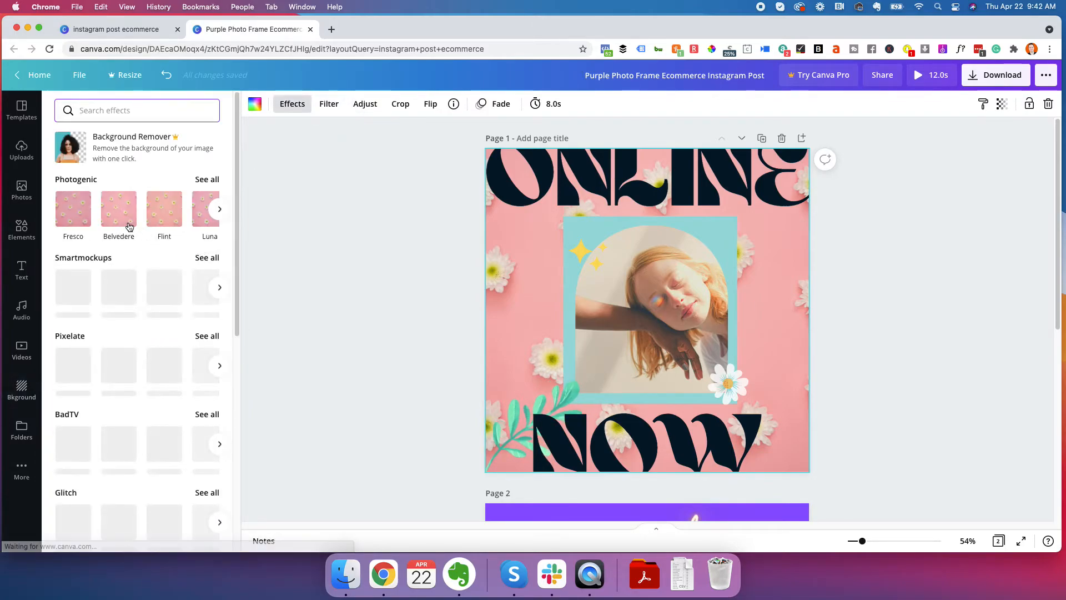
pyautogui.click(124, 218)
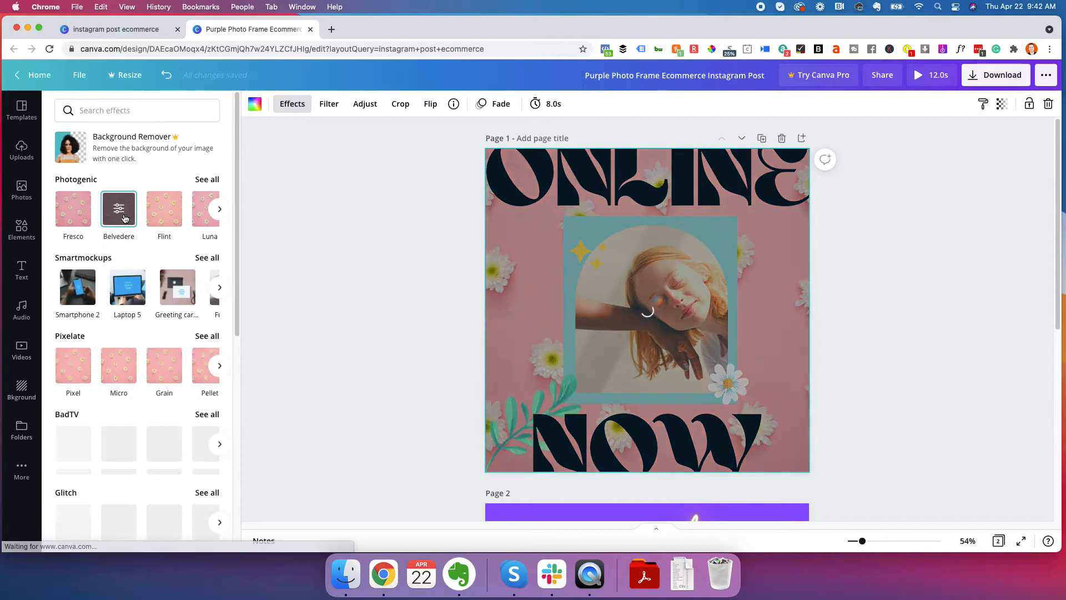
pyautogui.click(321, 271)
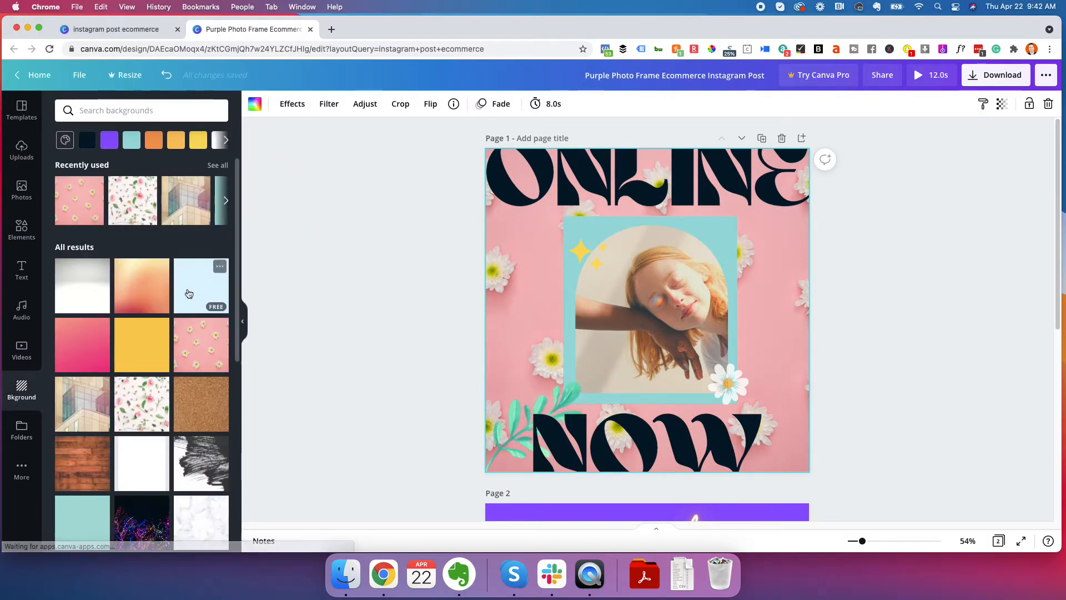
# Try to create a new folder and dismiss the Canva Pro trial offer
pyautogui.click(30, 432)
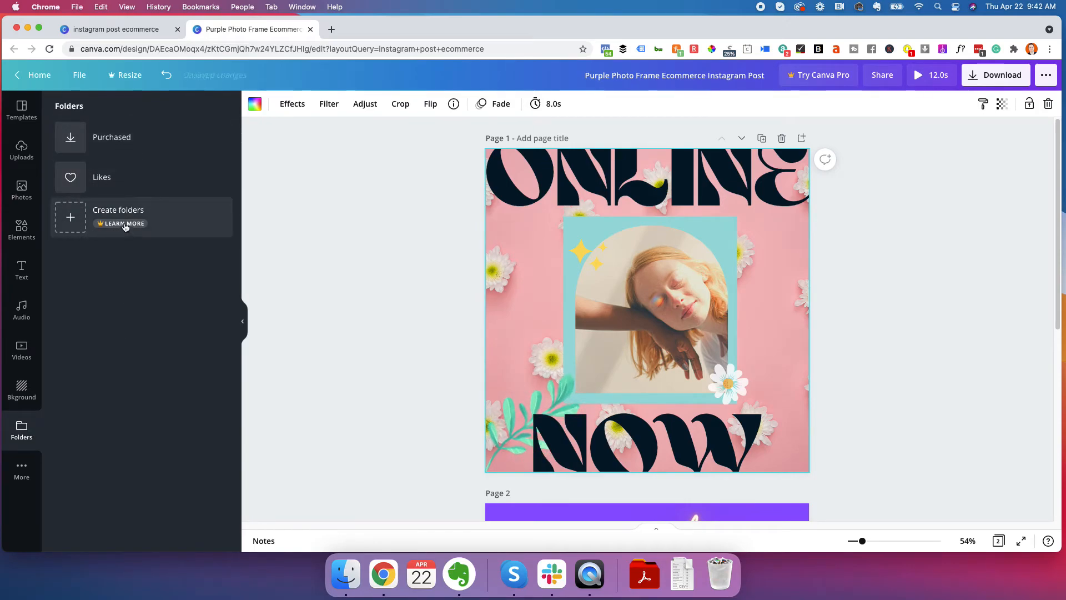
pyautogui.click(73, 220)
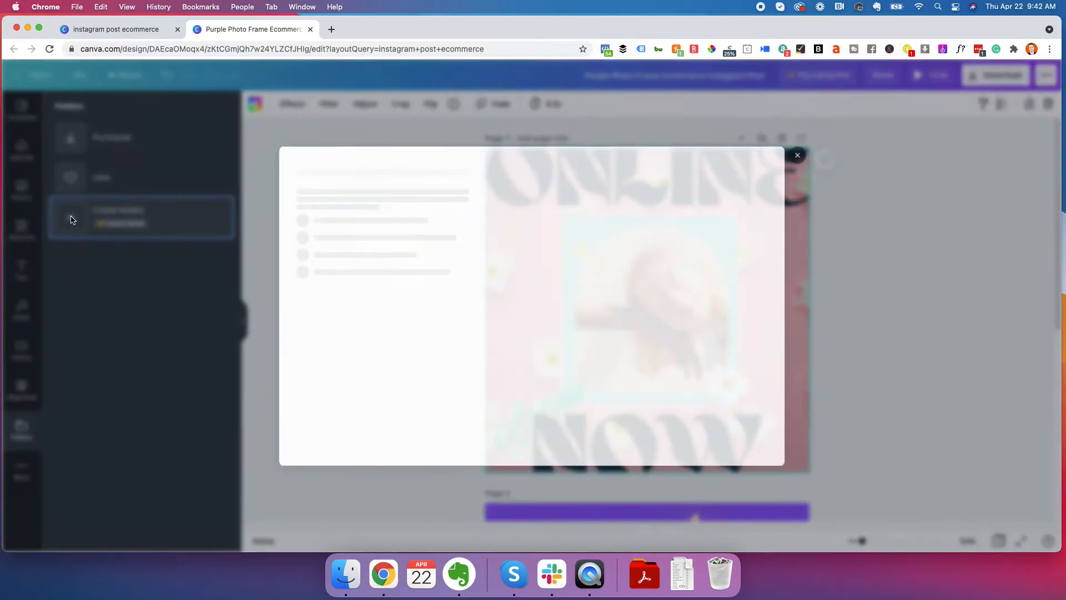
pyautogui.click(805, 153)
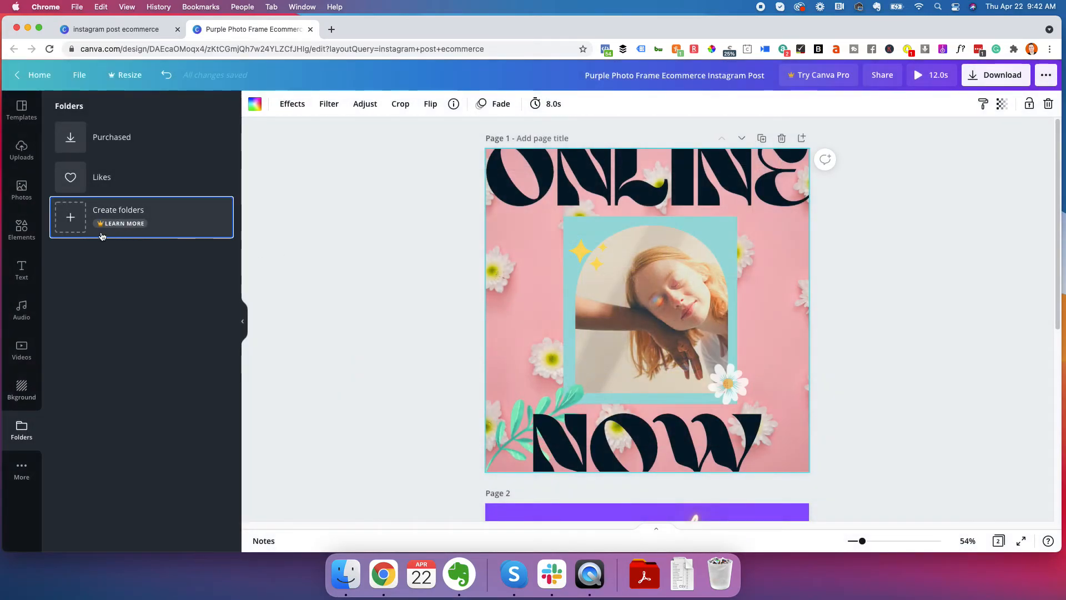
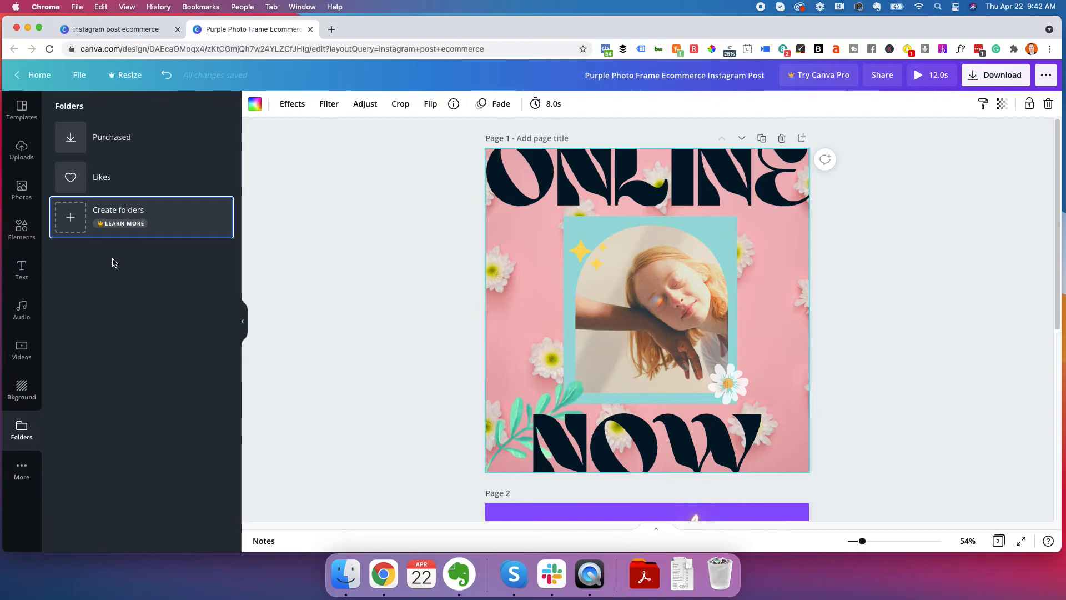
# Look at the Resize feature for the design and dismiss the Canva Pro trial offer
pyautogui.click(316, 218)
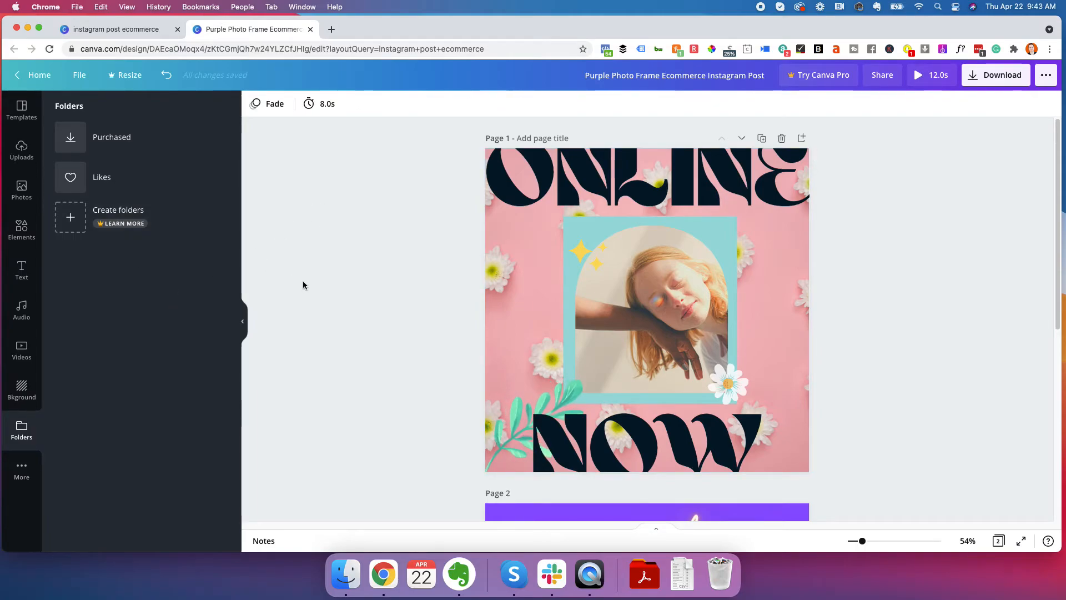
pyautogui.click(126, 77)
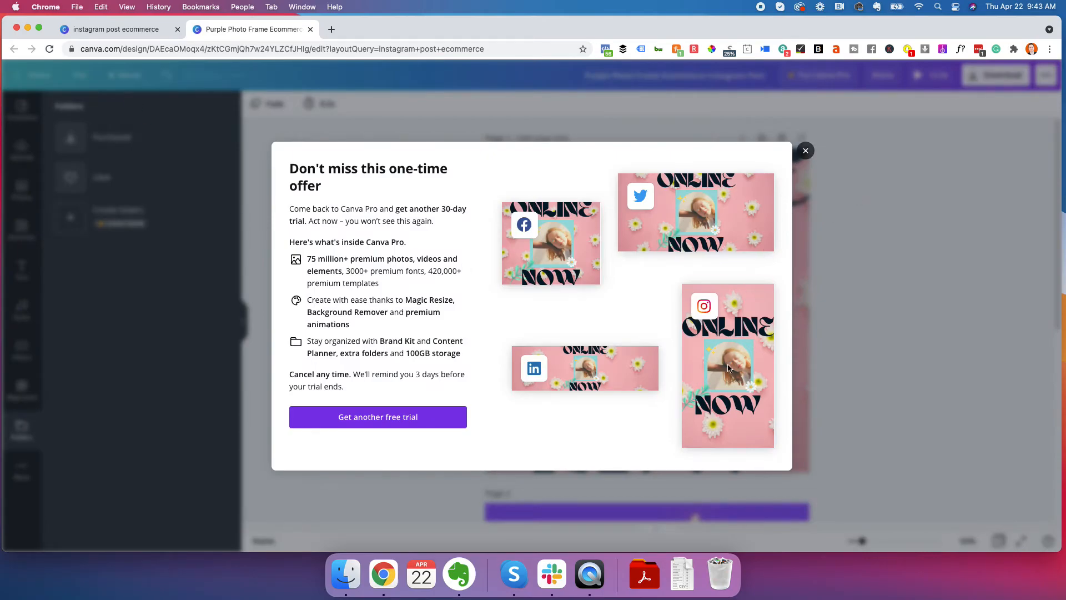
pyautogui.click(798, 151)
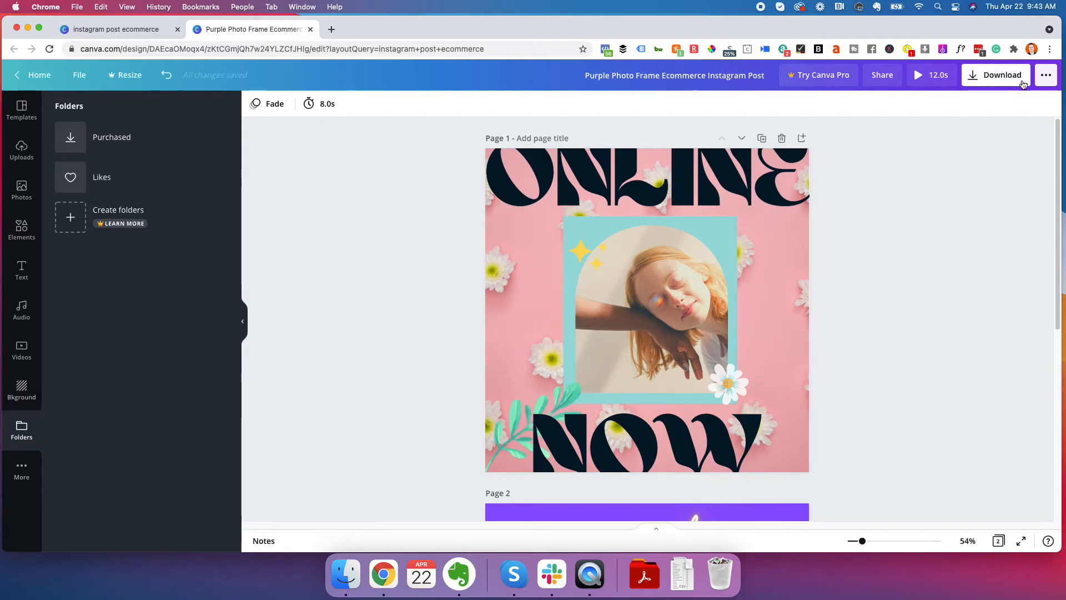
# Look through the design's publishing, sharing and print options
pyautogui.click(1048, 81)
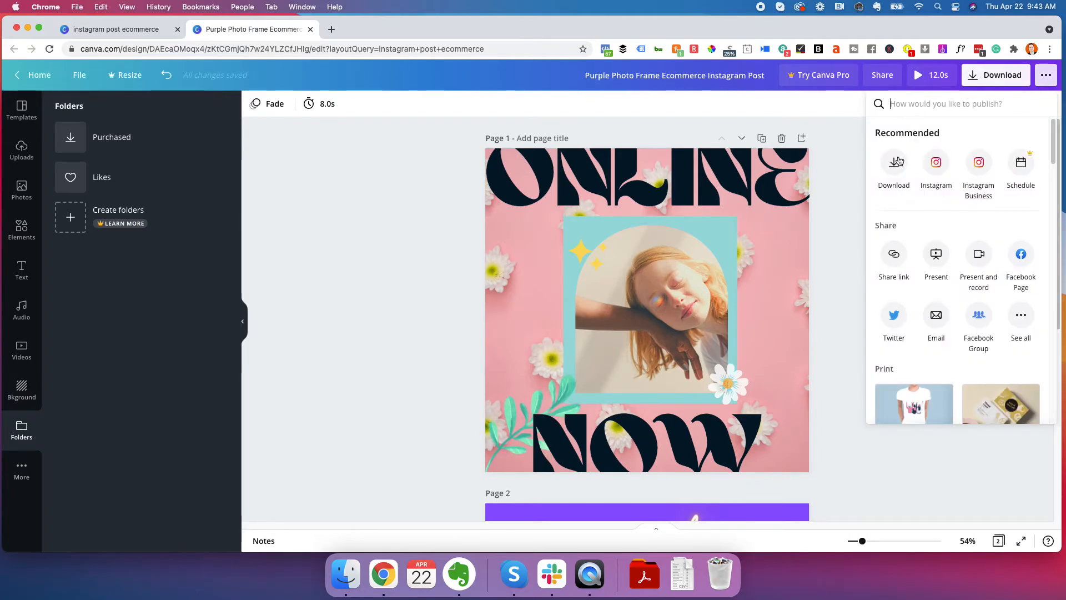
pyautogui.scroll(-5, 953, 276)
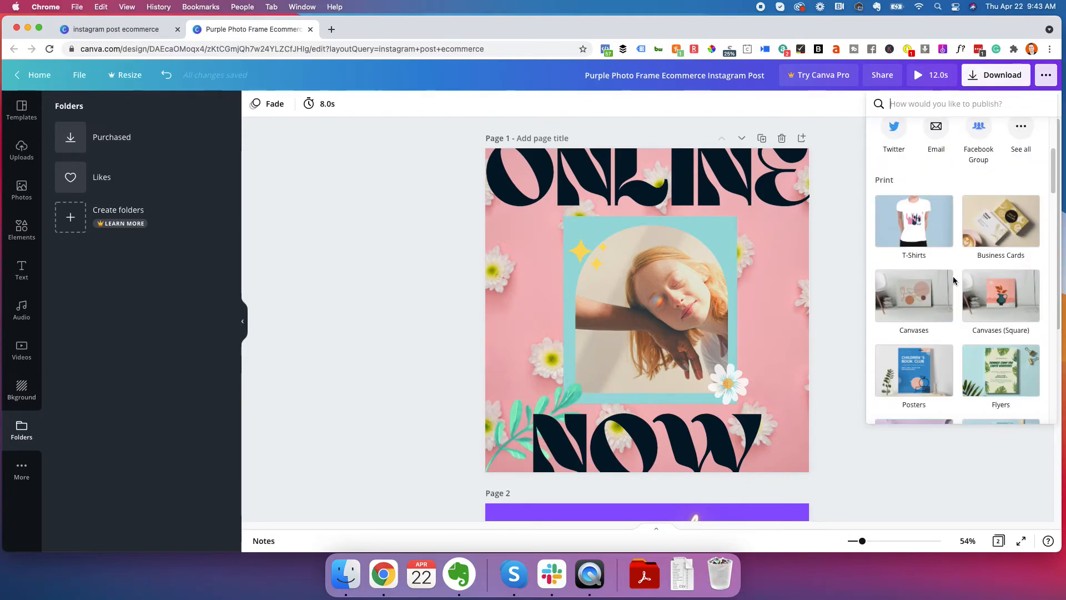
pyautogui.scroll(5, 953, 276)
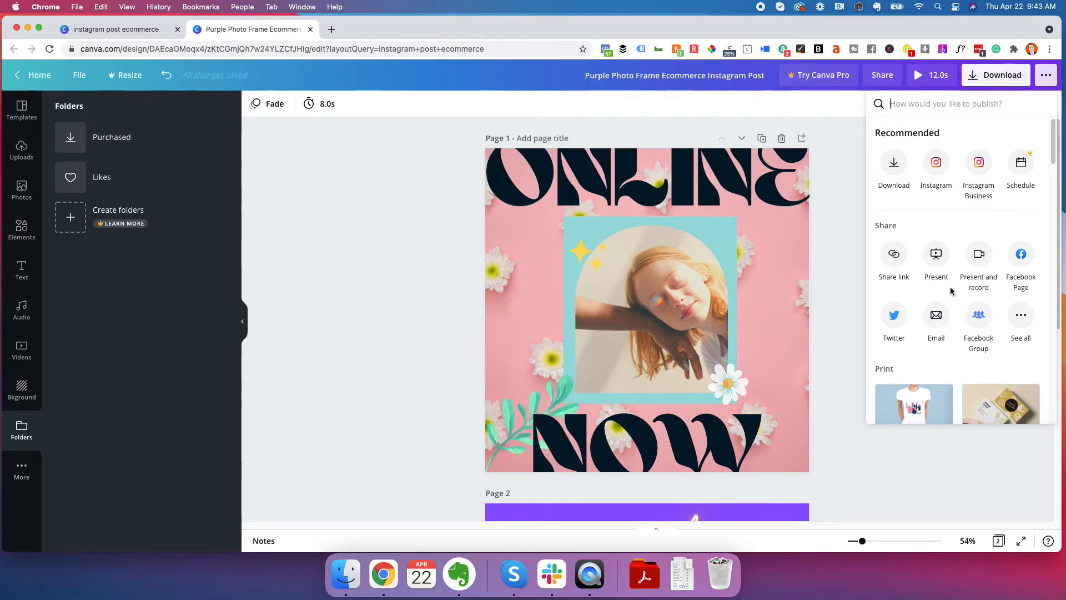
pyautogui.scroll(-3, 950, 287)
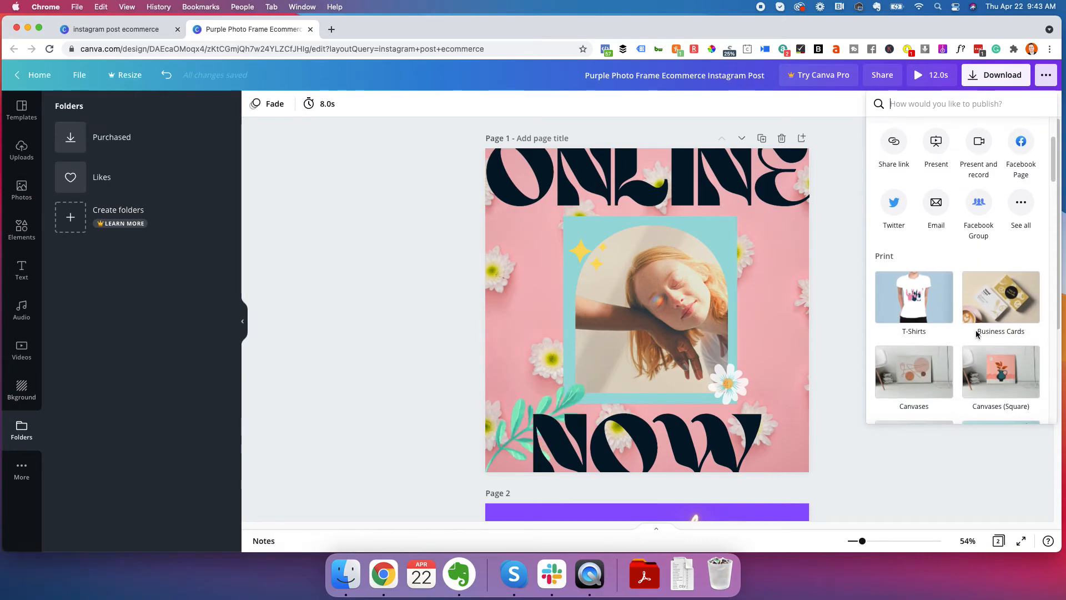
pyautogui.click(840, 204)
# Open the download settings and limit the export to page 1
pyautogui.click(995, 75)
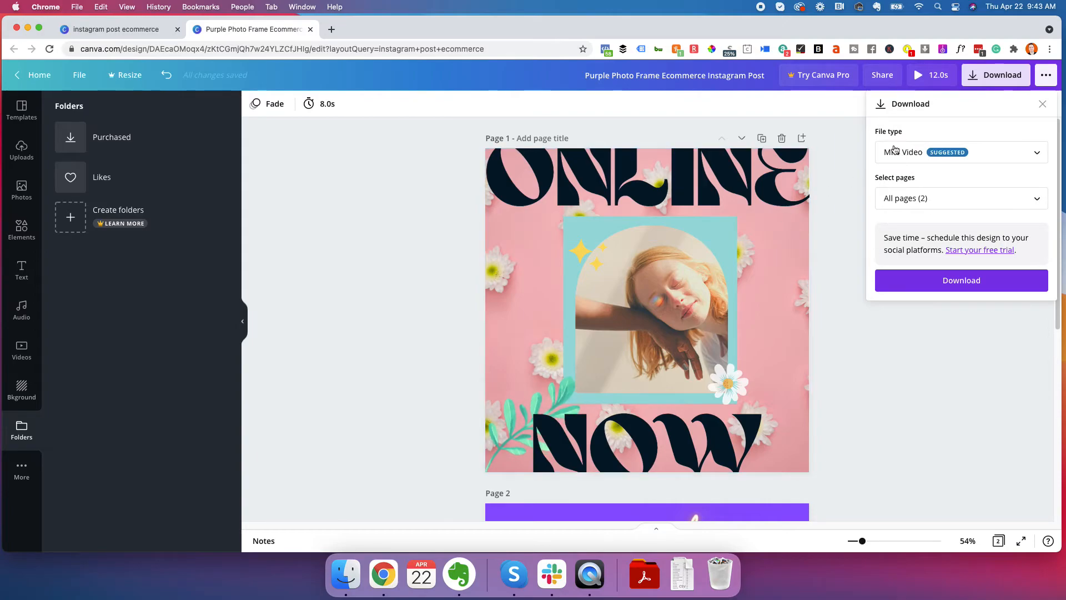
pyautogui.click(916, 199)
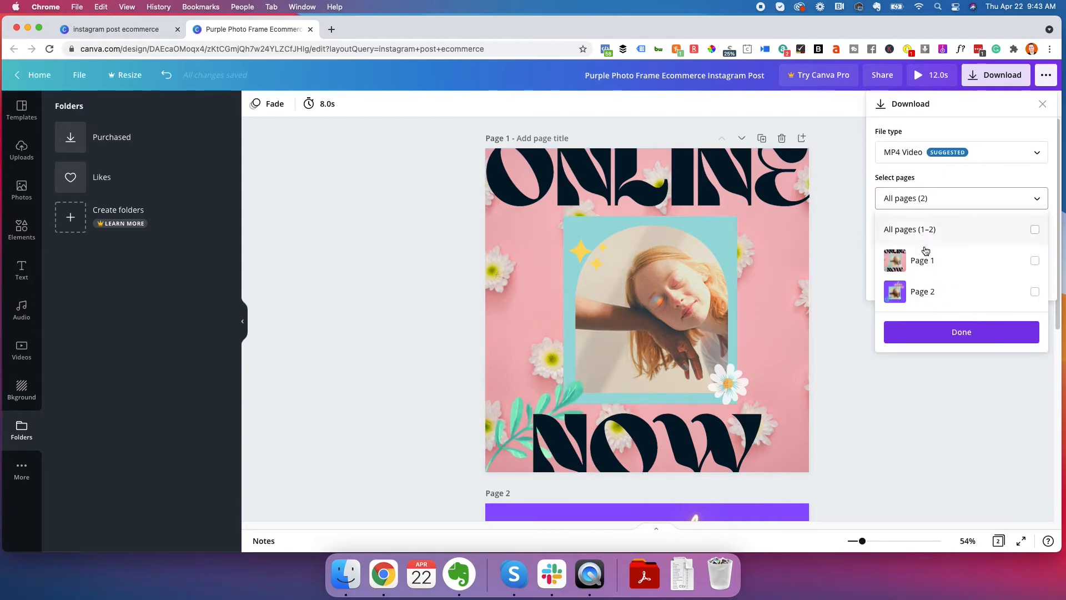
pyautogui.click(1028, 263)
pyautogui.click(959, 333)
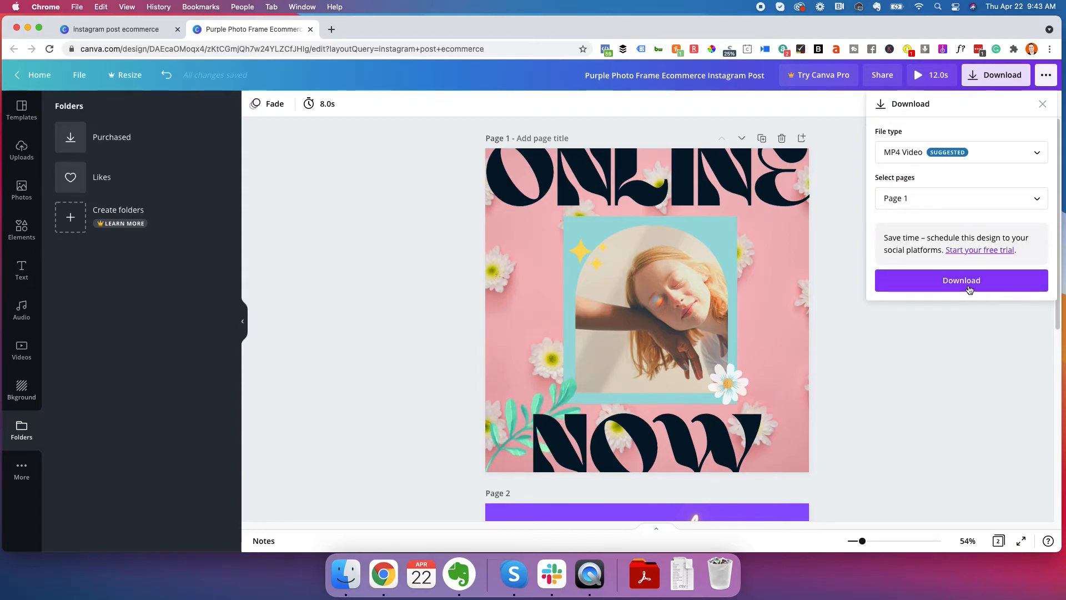
# Try GIF and PNG as the download file type and leave the download settings without exporting
pyautogui.click(962, 162)
pyautogui.scroll(1, 951, 166)
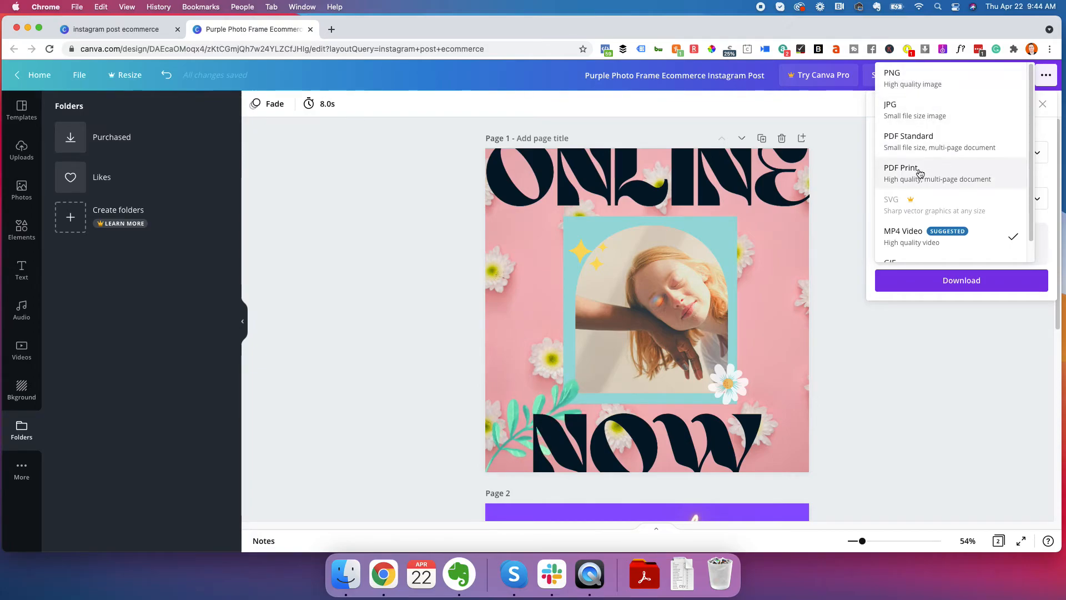
pyautogui.scroll(-1, 924, 181)
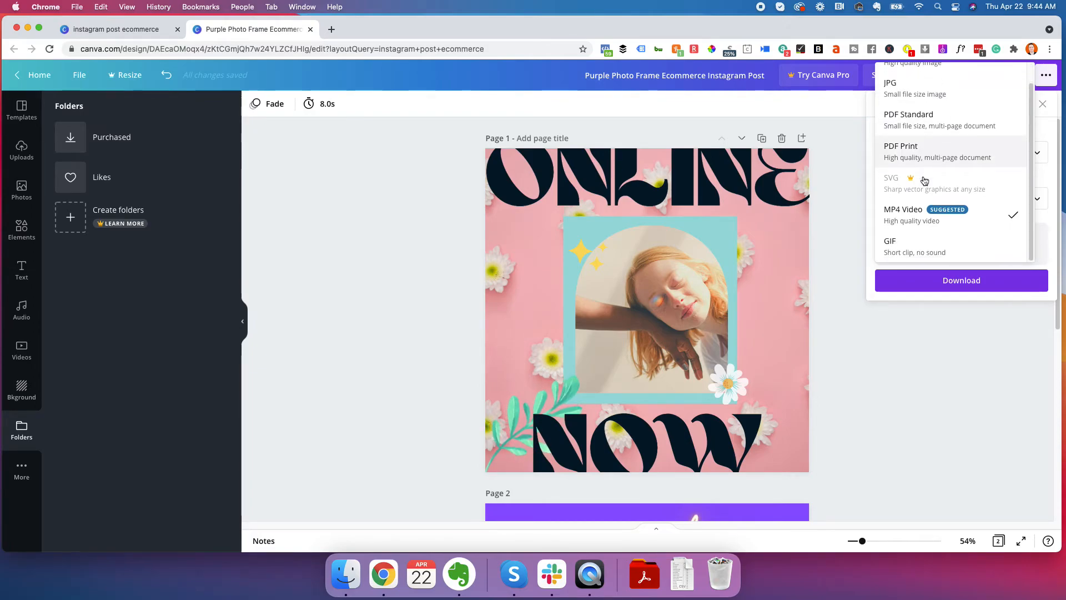
pyautogui.click(926, 256)
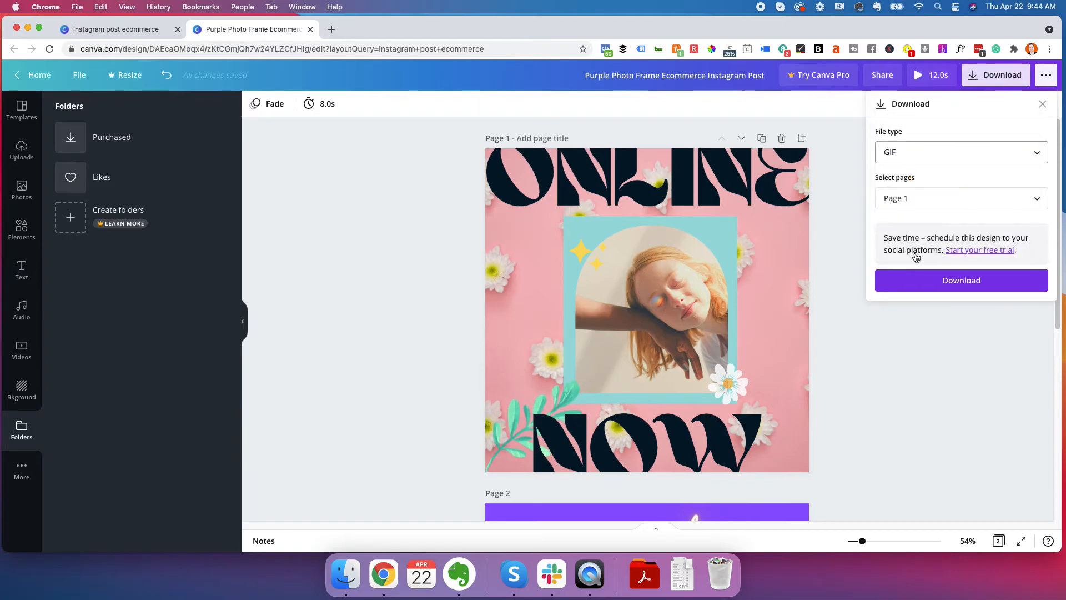
pyautogui.click(902, 153)
pyautogui.scroll(1, 913, 157)
pyautogui.click(910, 84)
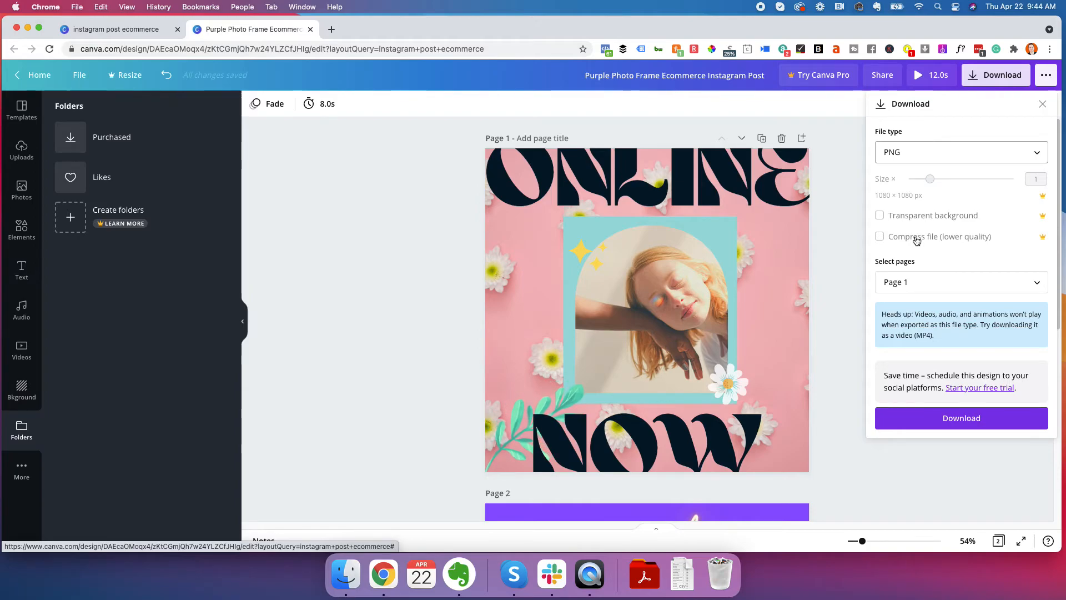
pyautogui.click(644, 302)
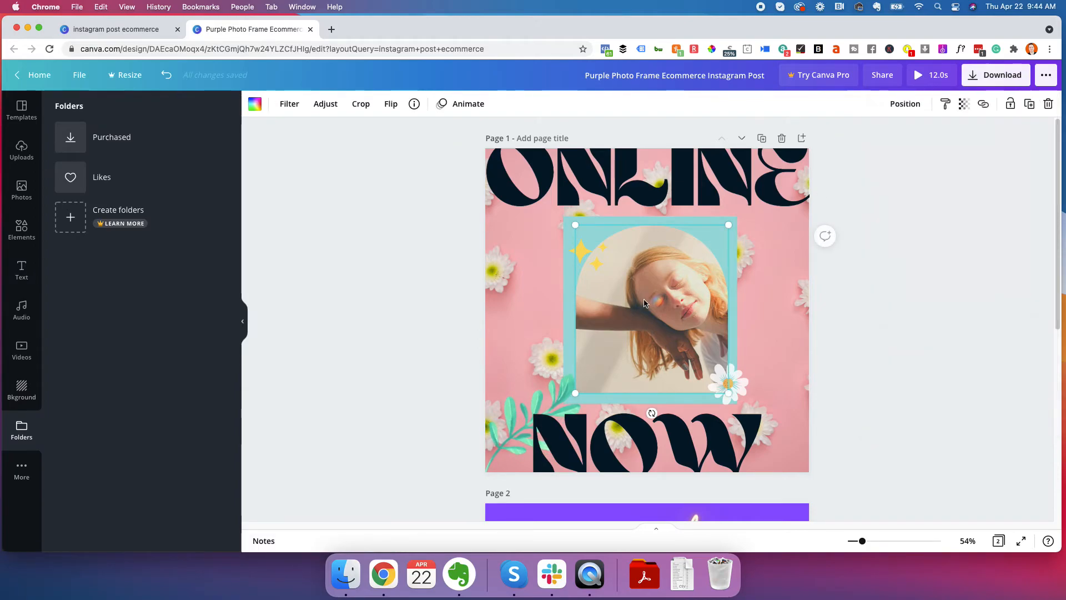
pyautogui.click(397, 242)
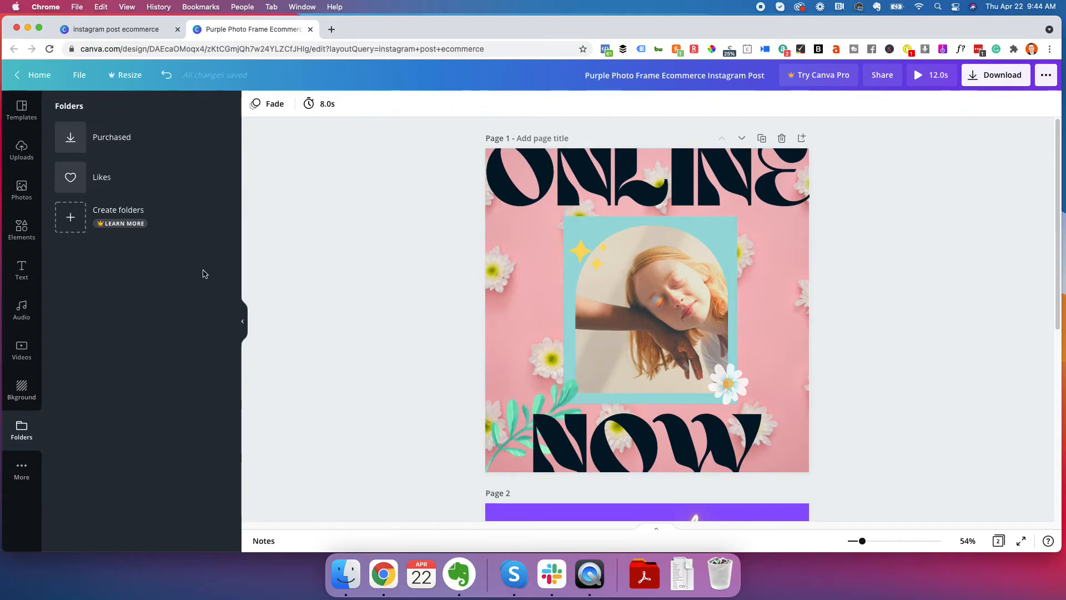
# Try the fruit bowls photo on page 1, look at the photo effects including Background Remover, and undo the placement
pyautogui.click(21, 189)
pyautogui.moveTo(165, 250); pyautogui.dragTo(626, 241)
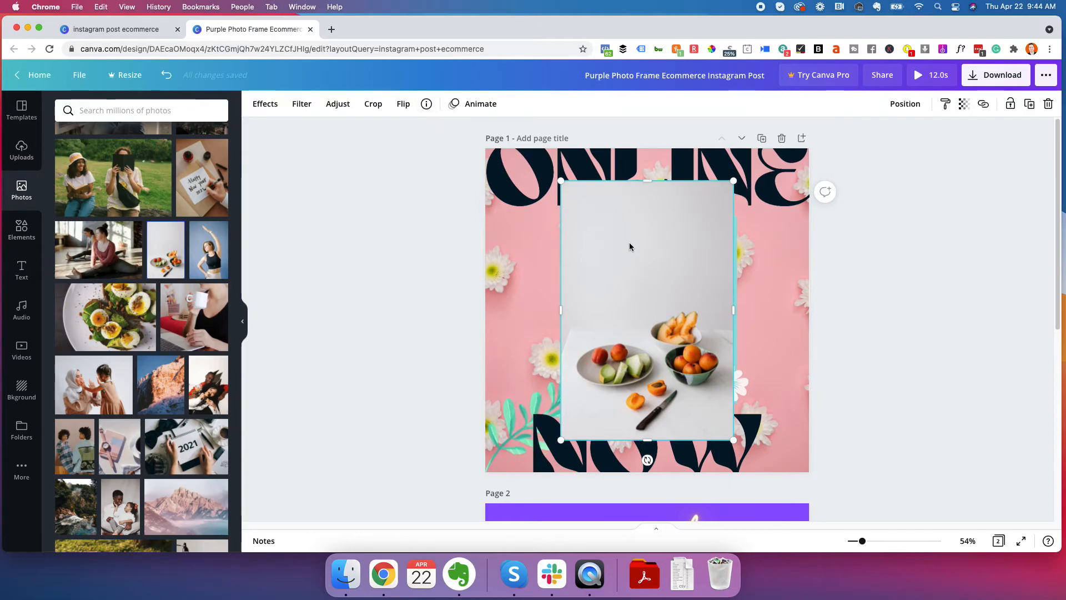
pyautogui.click(265, 103)
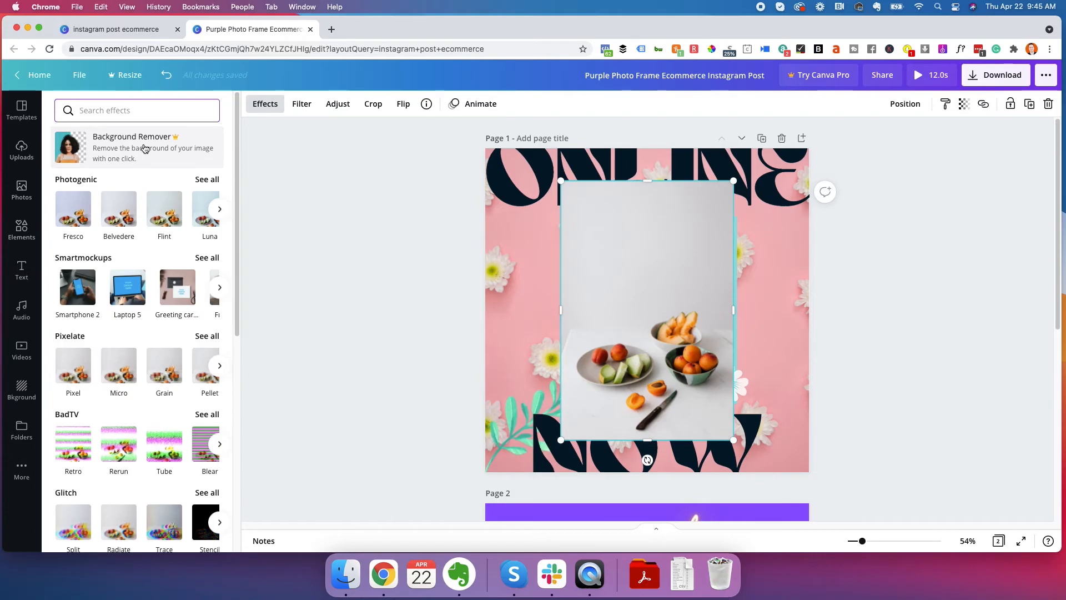
pyautogui.click(610, 278)
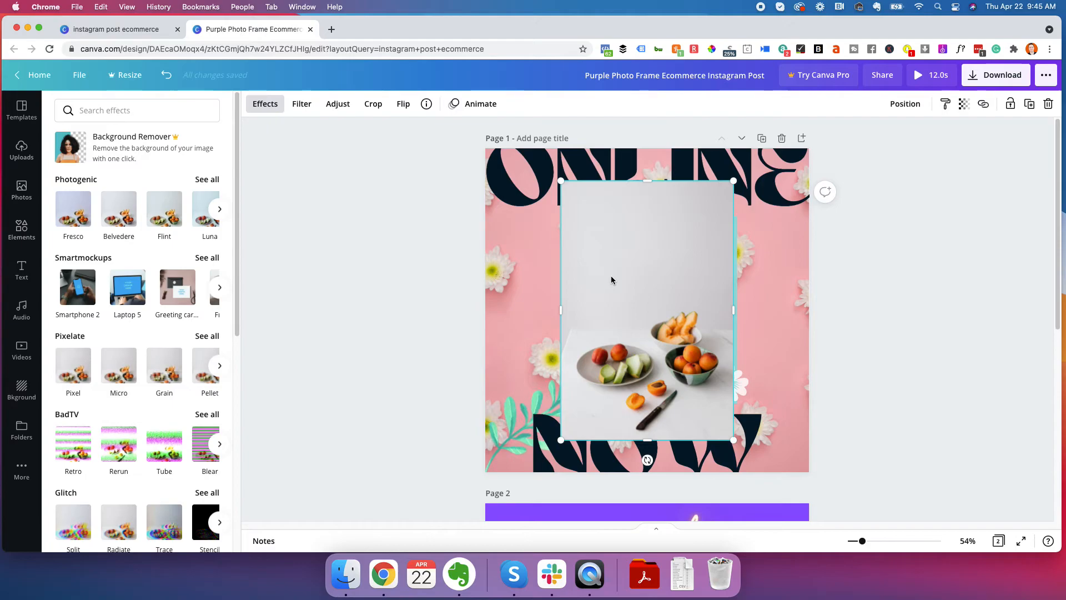
pyautogui.press('super+z')
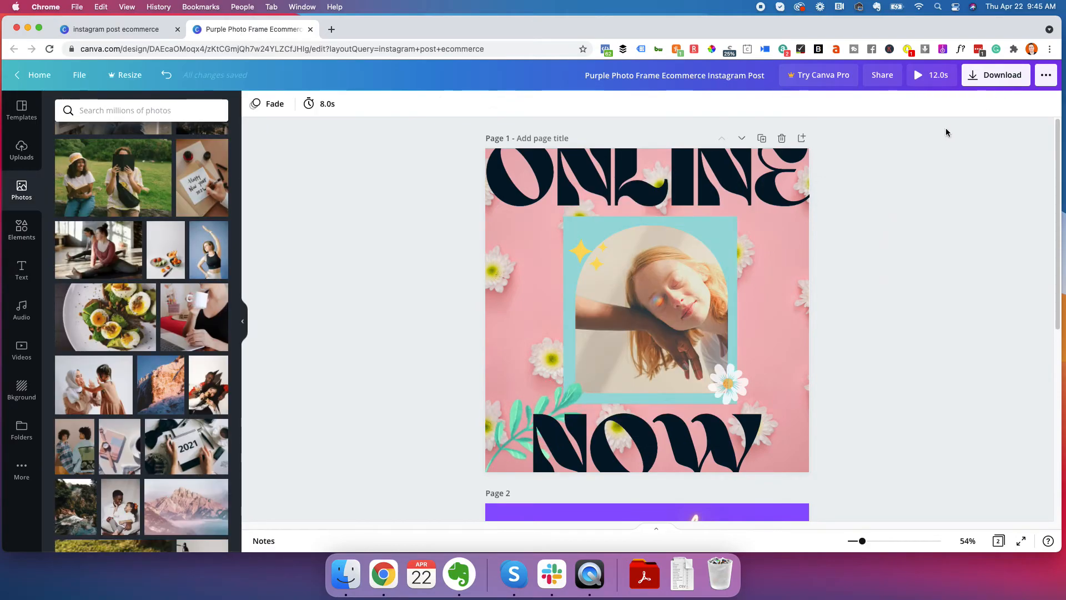
# Set the download file type to PNG and select only page 1 for export
pyautogui.click(992, 78)
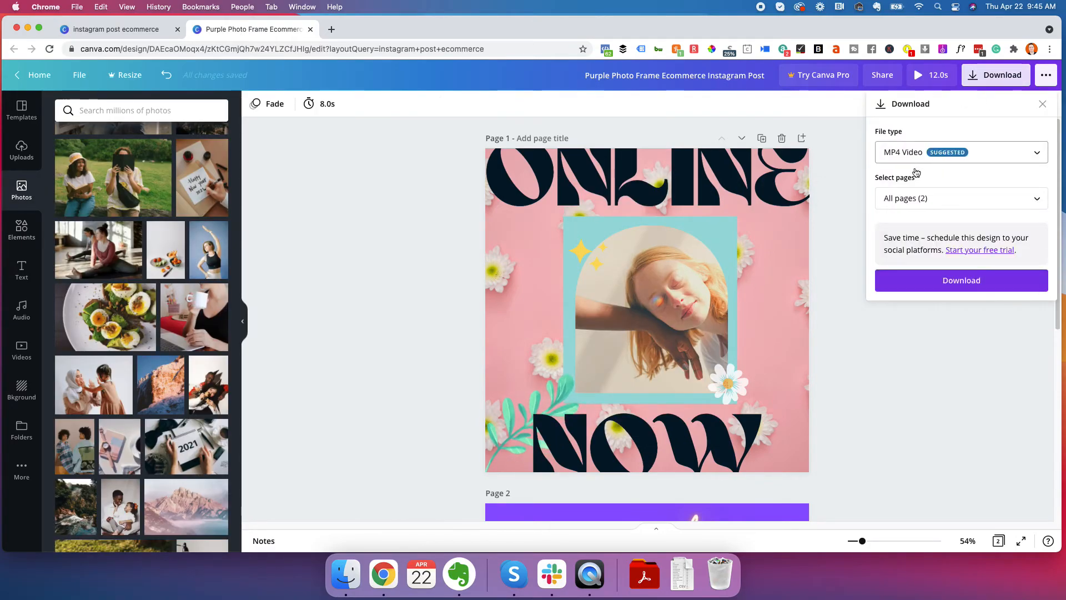
pyautogui.click(936, 161)
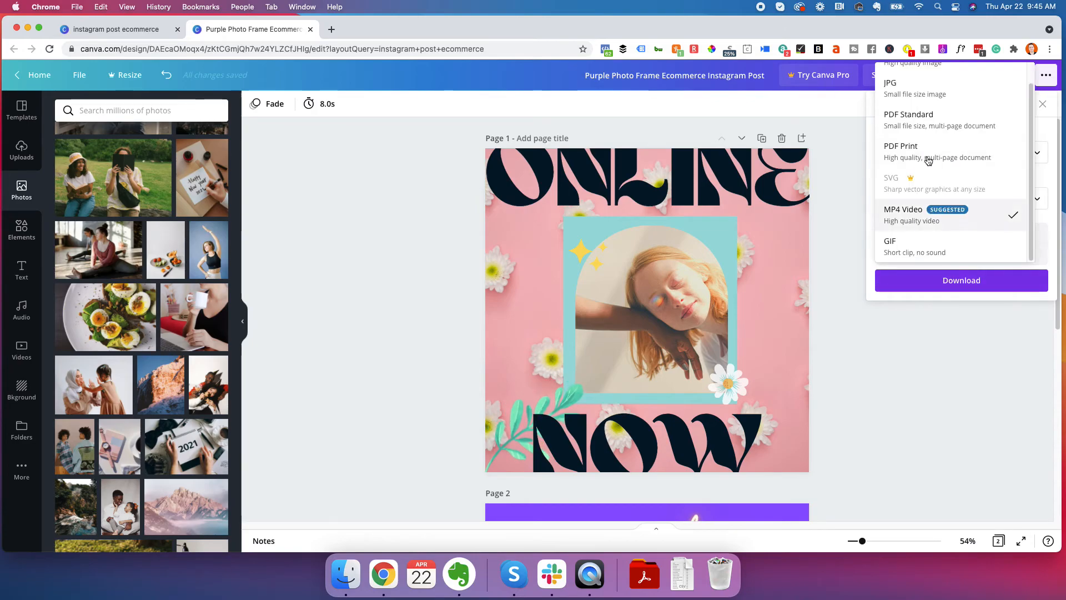
pyautogui.click(905, 80)
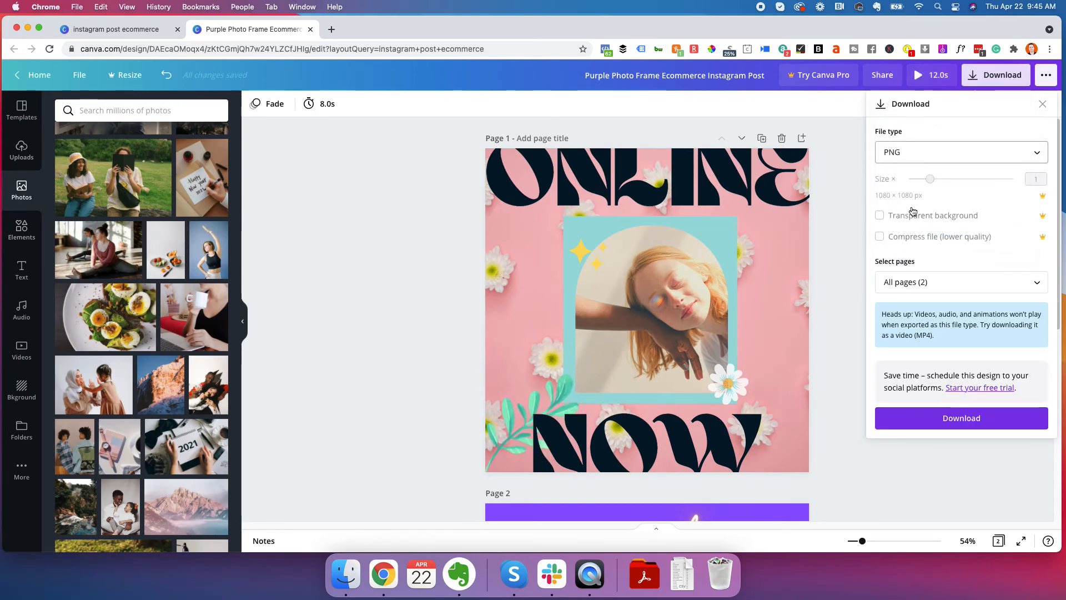
pyautogui.click(935, 281)
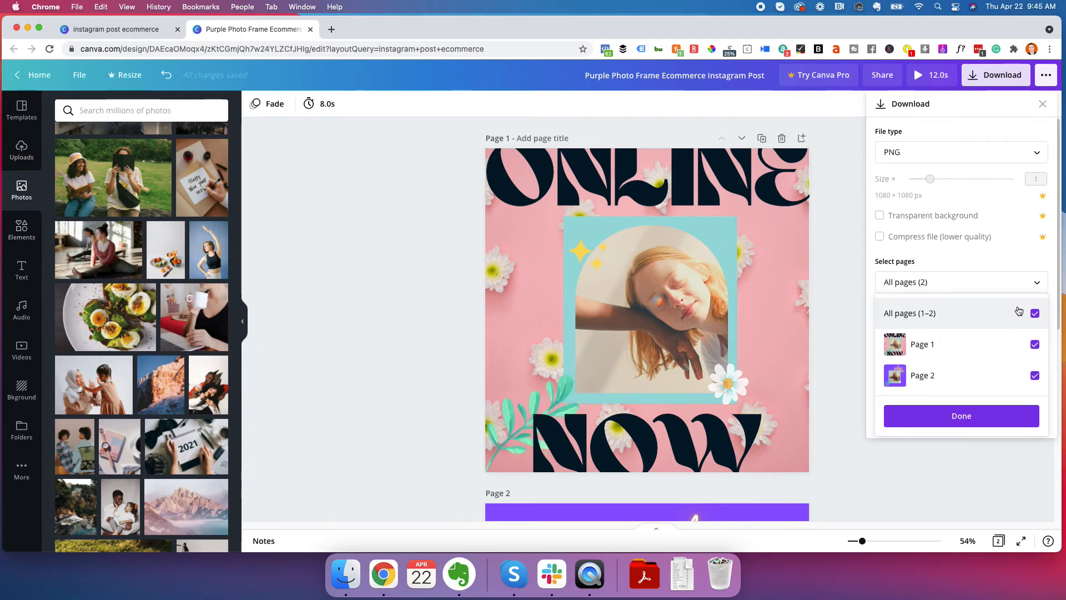
pyautogui.click(1033, 375)
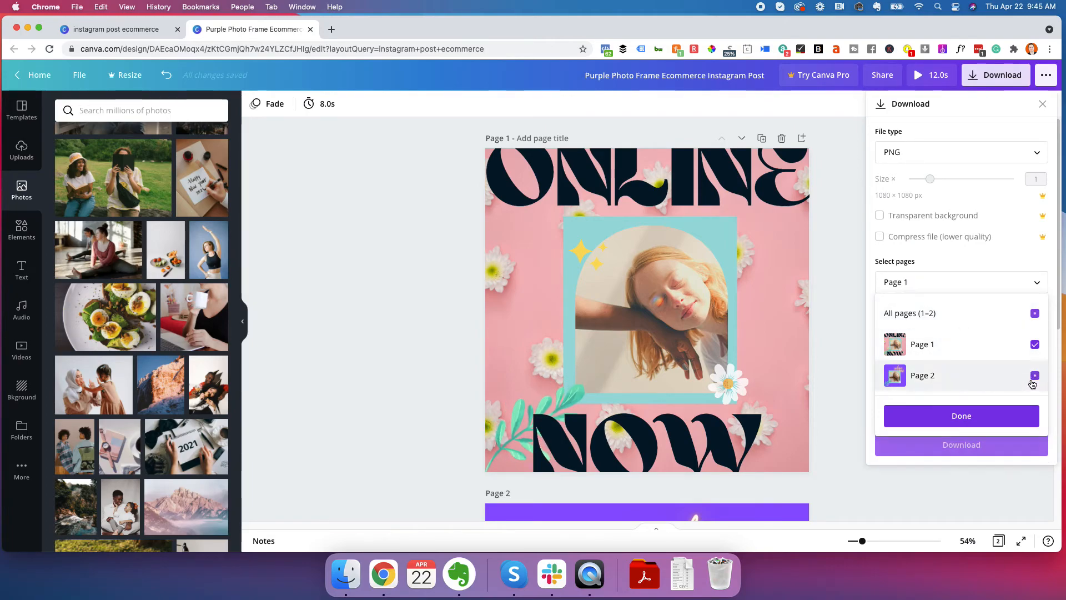
pyautogui.click(974, 422)
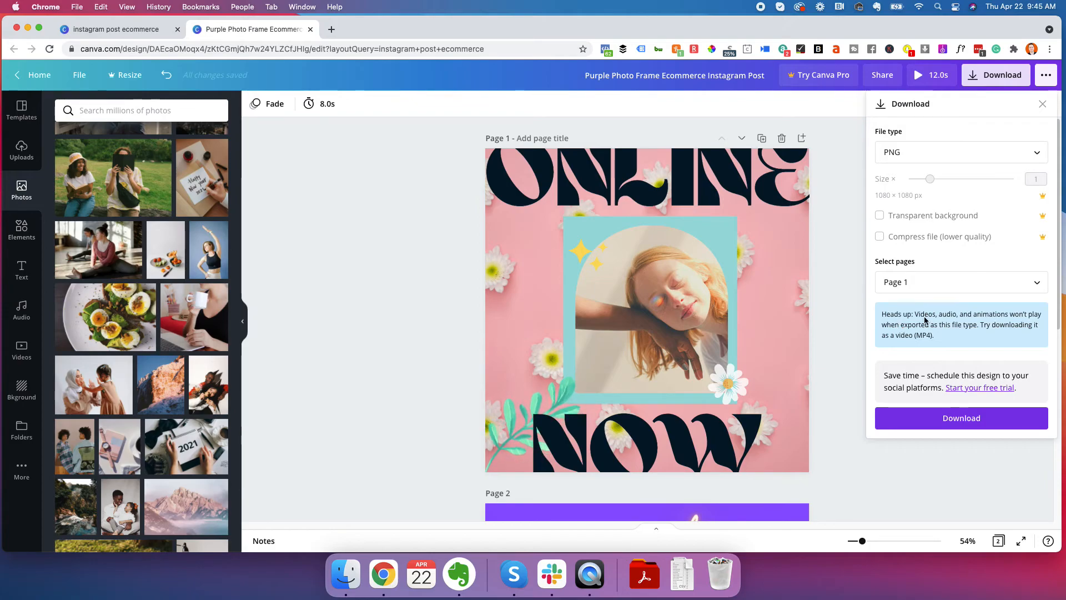
# Change the download file type to MP4 Video and download the selected page
pyautogui.click(917, 157)
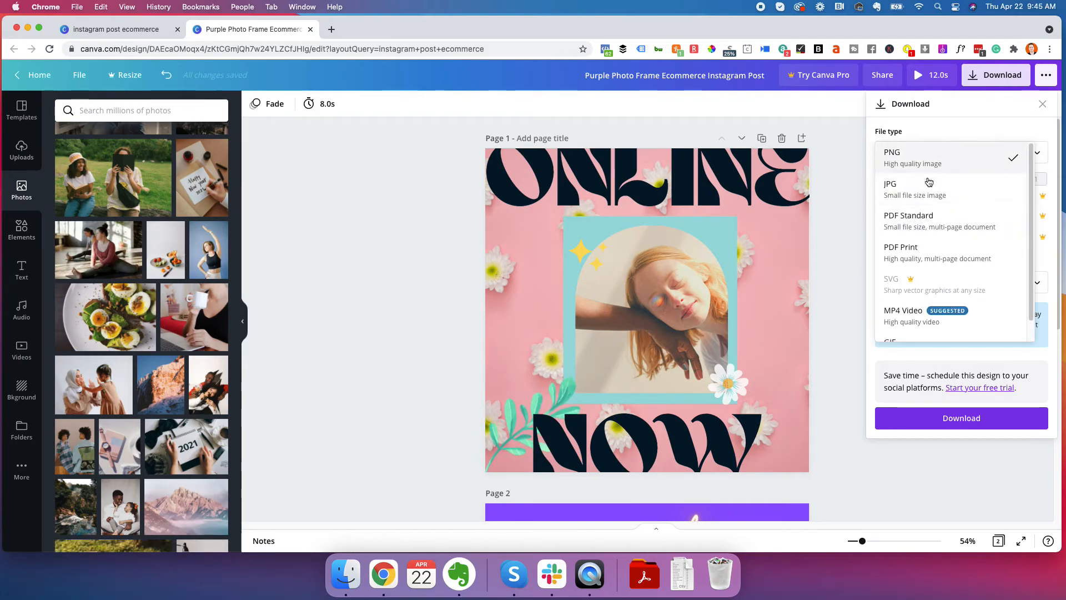
pyautogui.scroll(-1, 930, 261)
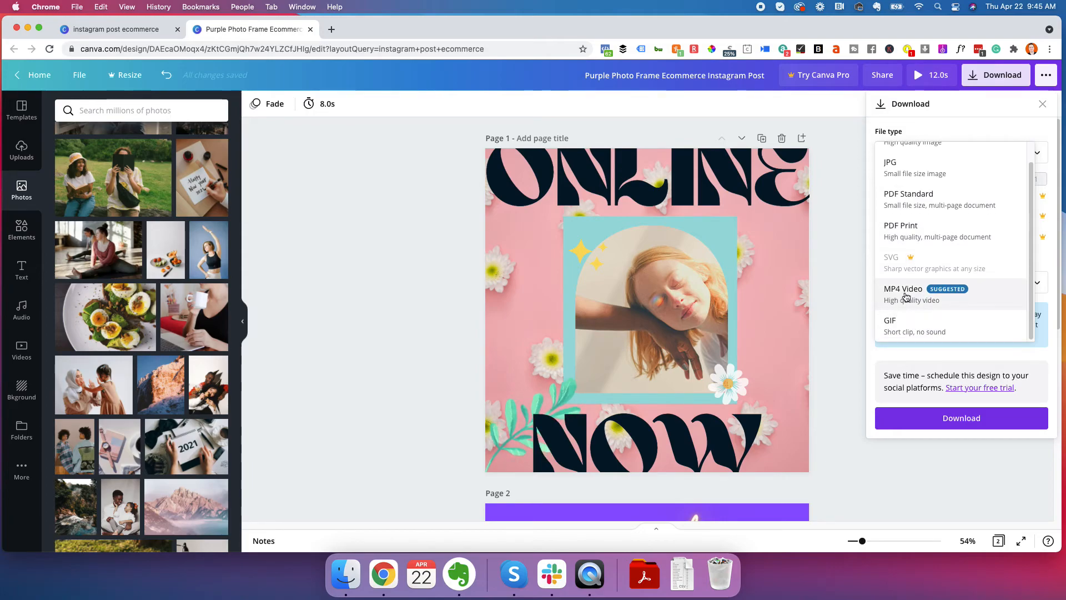
pyautogui.click(906, 294)
pyautogui.click(952, 281)
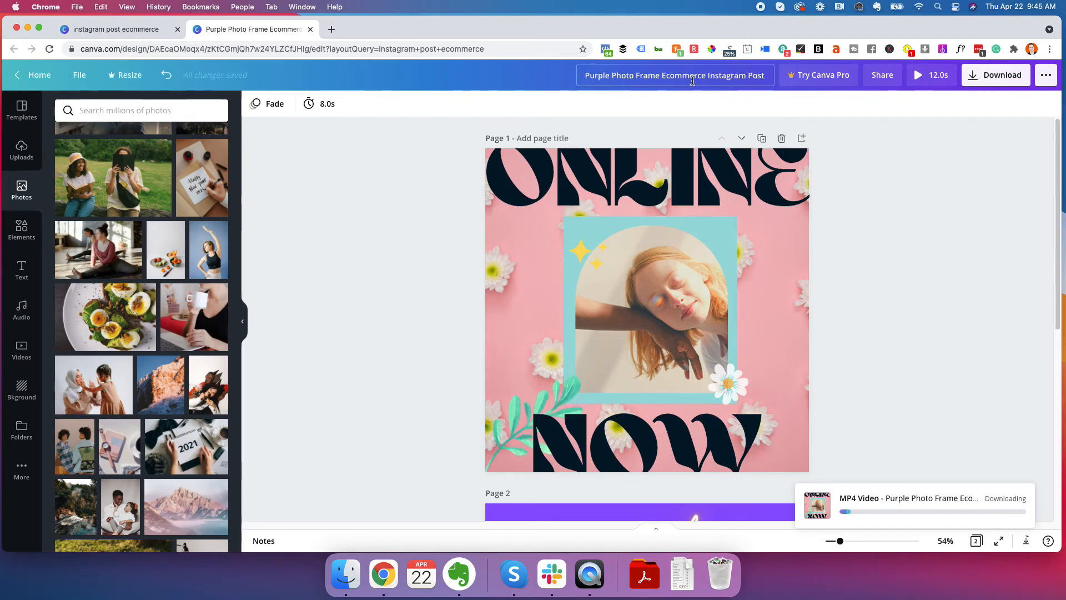
# Rename the design "Video - Online Now Flower Girl"
pyautogui.click(630, 77)
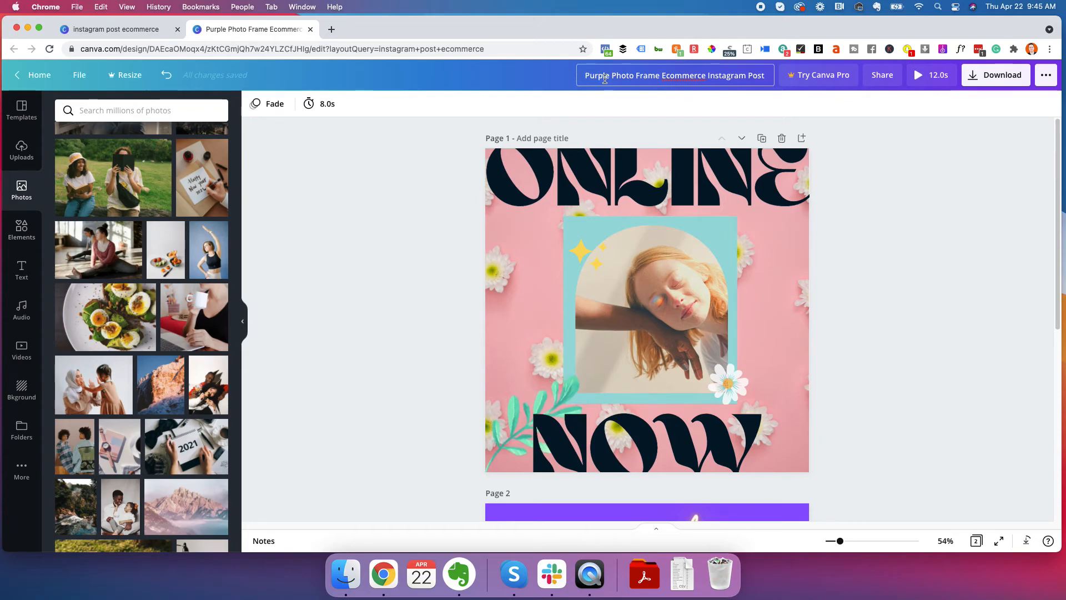
pyautogui.moveTo(585, 79); pyautogui.dragTo(744, 107)
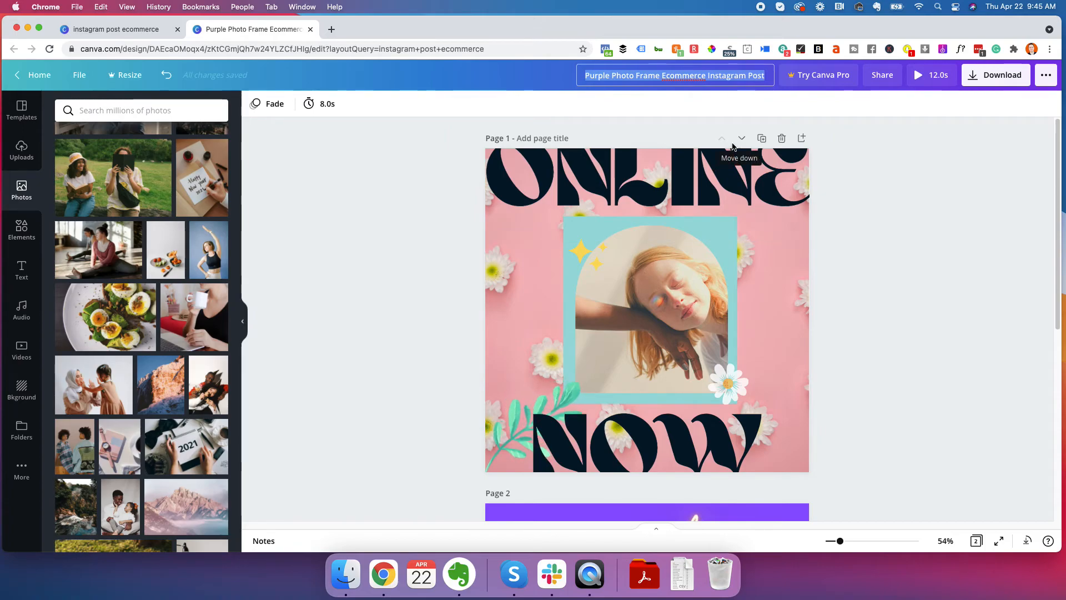
pyautogui.write('Video - Online Now Flower Girl')
pyautogui.press('Return')
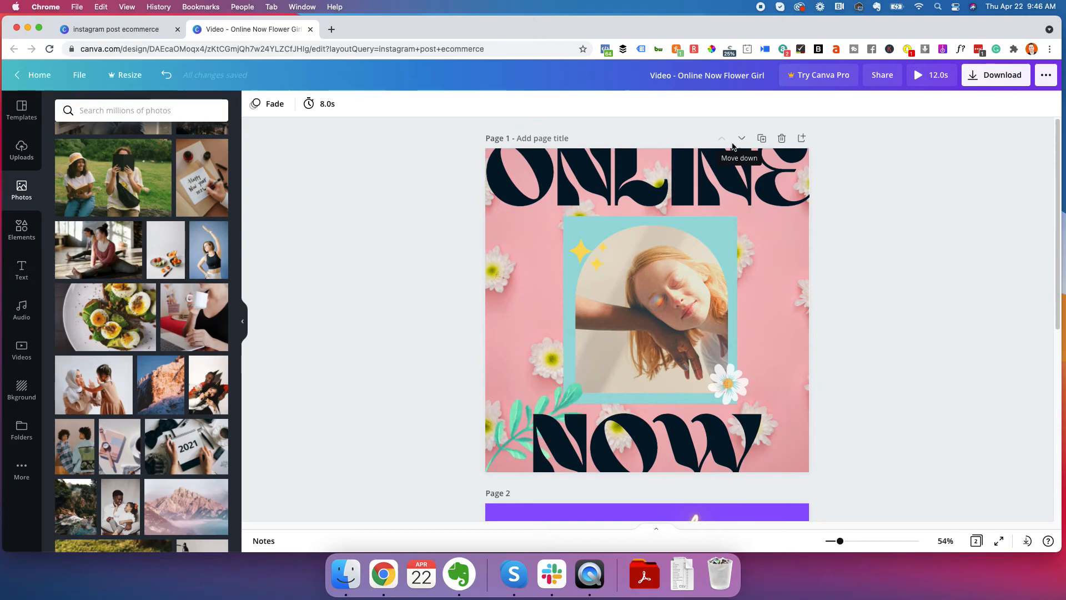
# Download only page 1 of the renamed design as an MP4 Video
pyautogui.click(1006, 83)
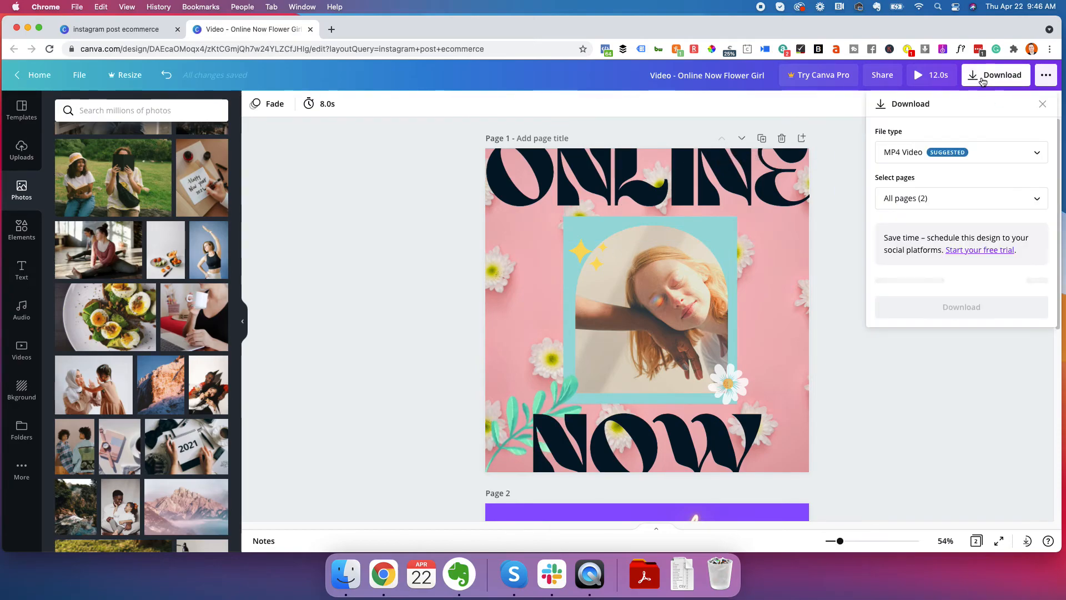
pyautogui.click(939, 198)
pyautogui.click(1034, 260)
pyautogui.click(958, 333)
pyautogui.click(956, 280)
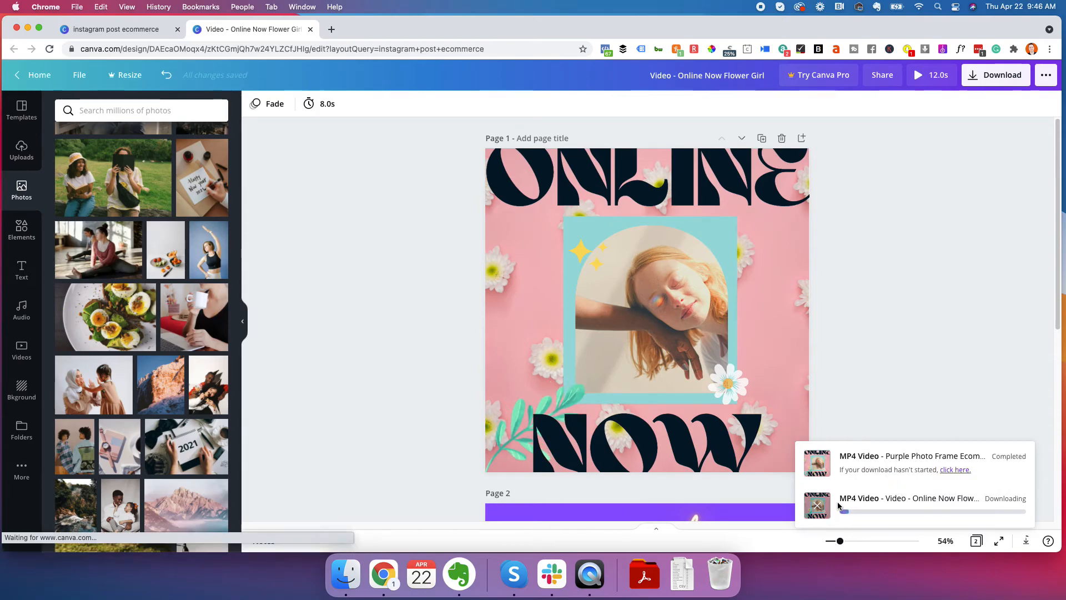
pyautogui.click(818, 476)
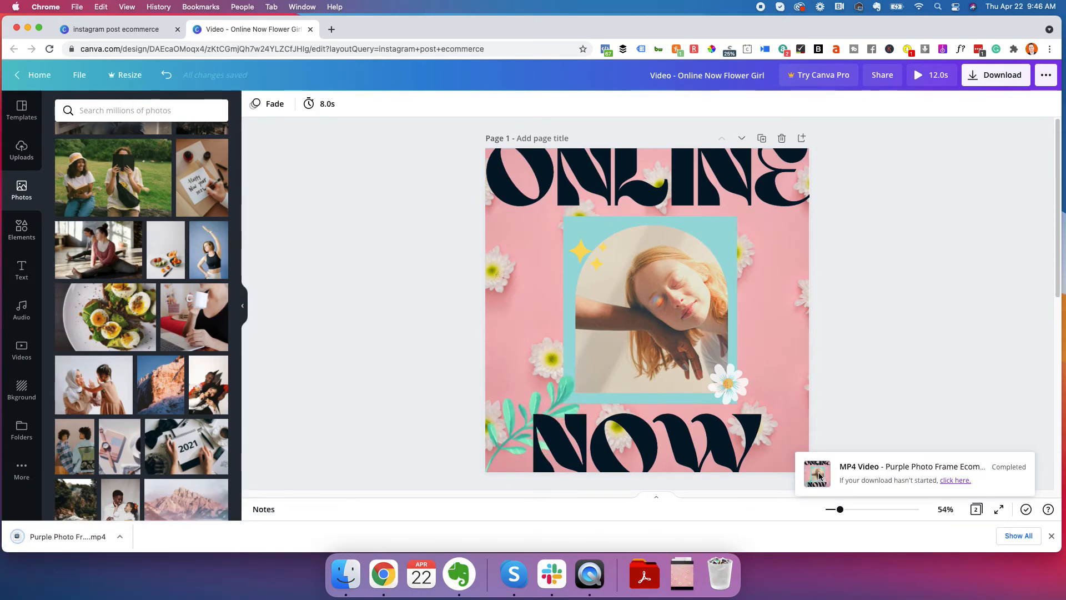
# Open the downloaded MP4 in QuickTime Player, shrink and reposition its window, play the video and close it
pyautogui.click(73, 536)
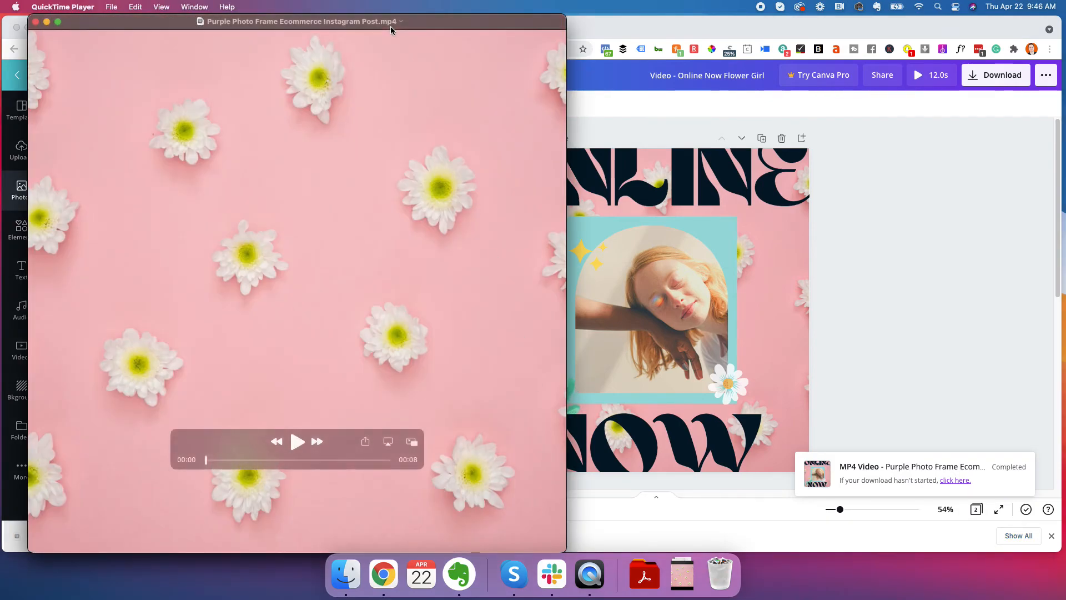
pyautogui.moveTo(391, 26); pyautogui.dragTo(541, 26)
pyautogui.moveTo(713, 550); pyautogui.dragTo(617, 452)
pyautogui.moveTo(555, 18); pyautogui.dragTo(688, 51)
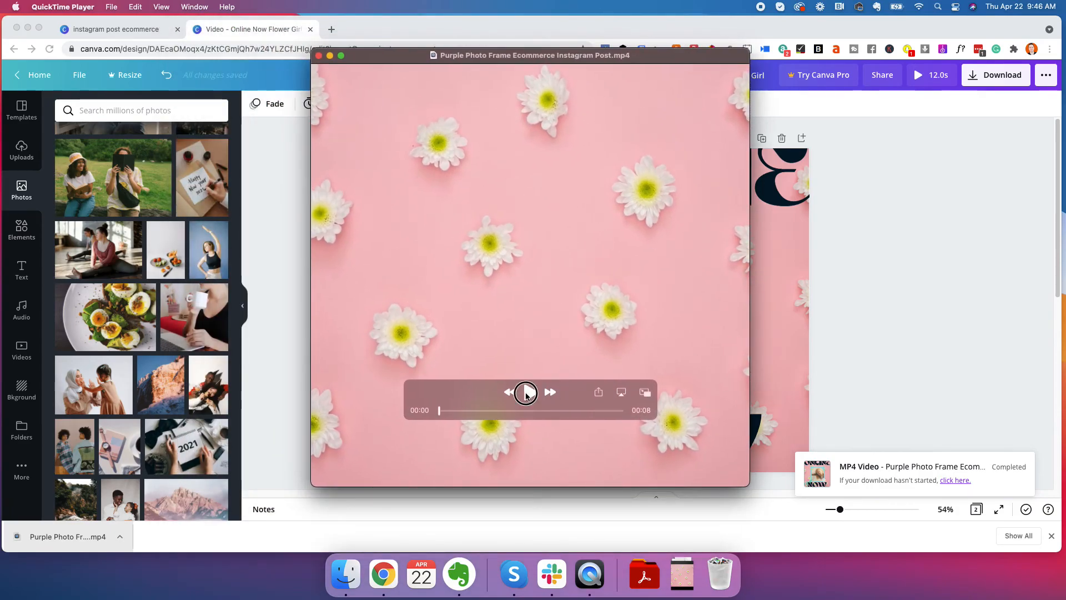
pyautogui.click(530, 392)
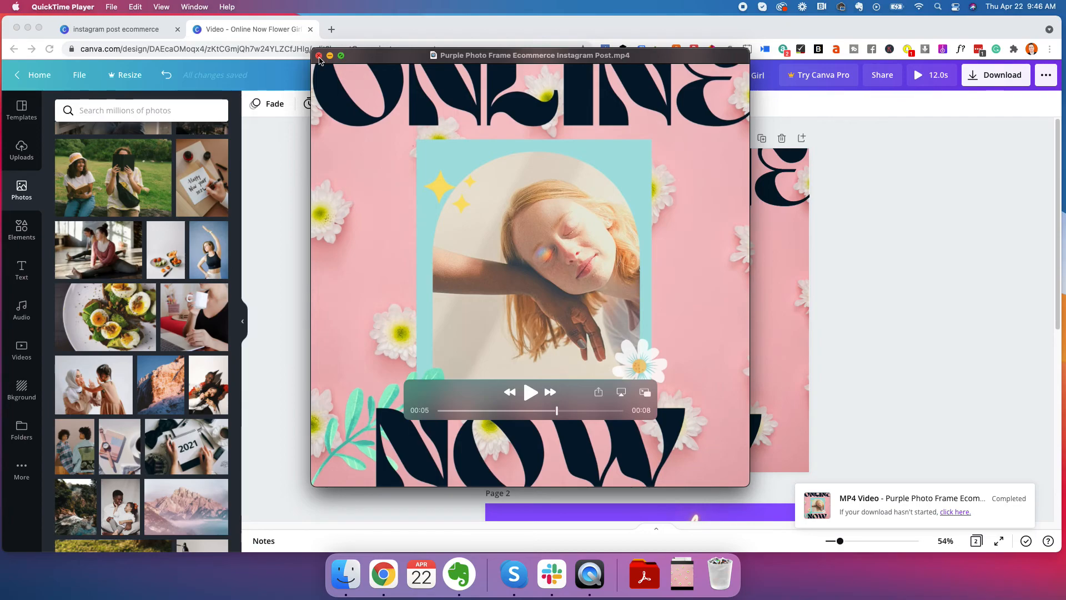
pyautogui.click(319, 56)
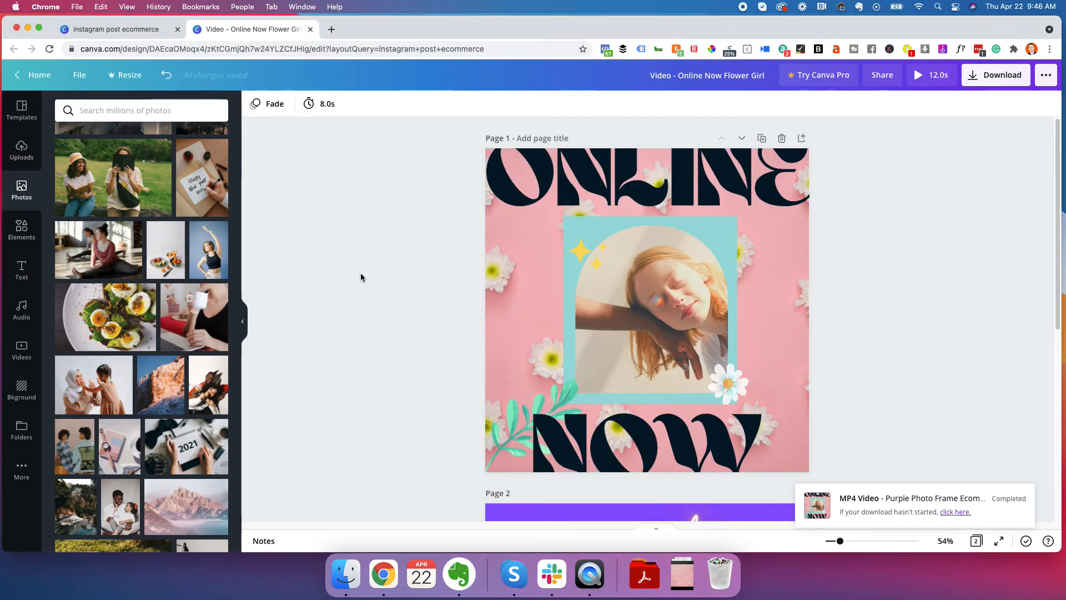
# Try the Love Instagram Post template with the photo of two children on page 1
pyautogui.click(22, 110)
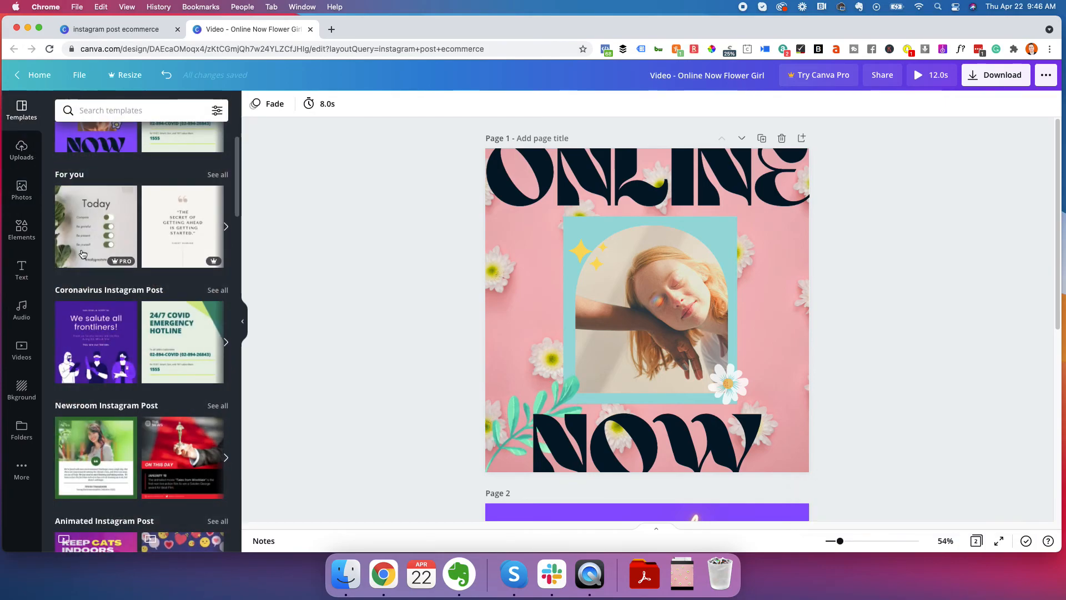
pyautogui.scroll(2, 130, 324)
pyautogui.scroll(-9, 130, 327)
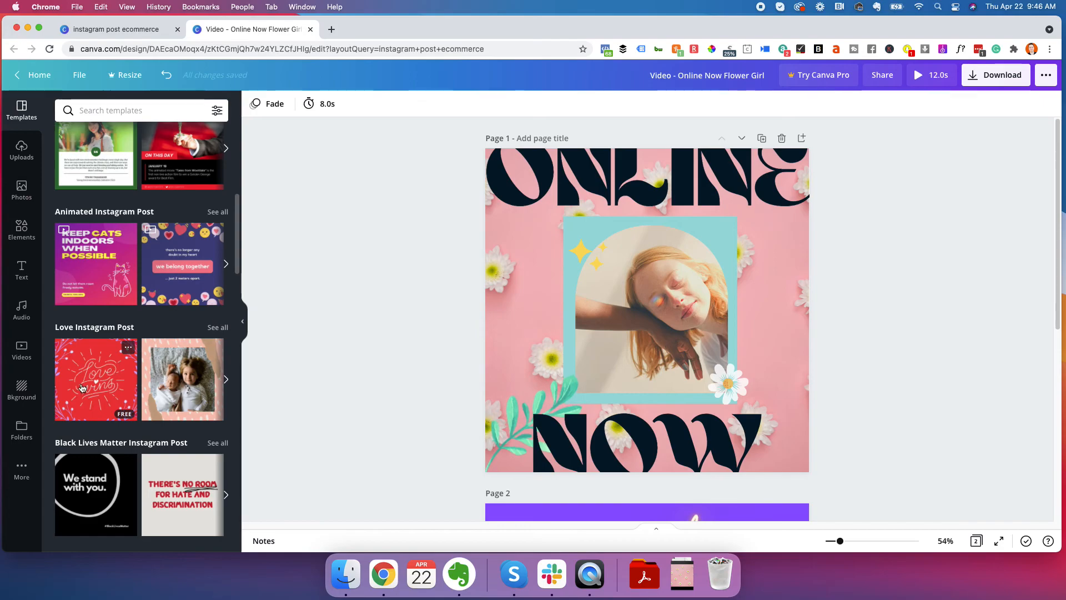
pyautogui.click(173, 387)
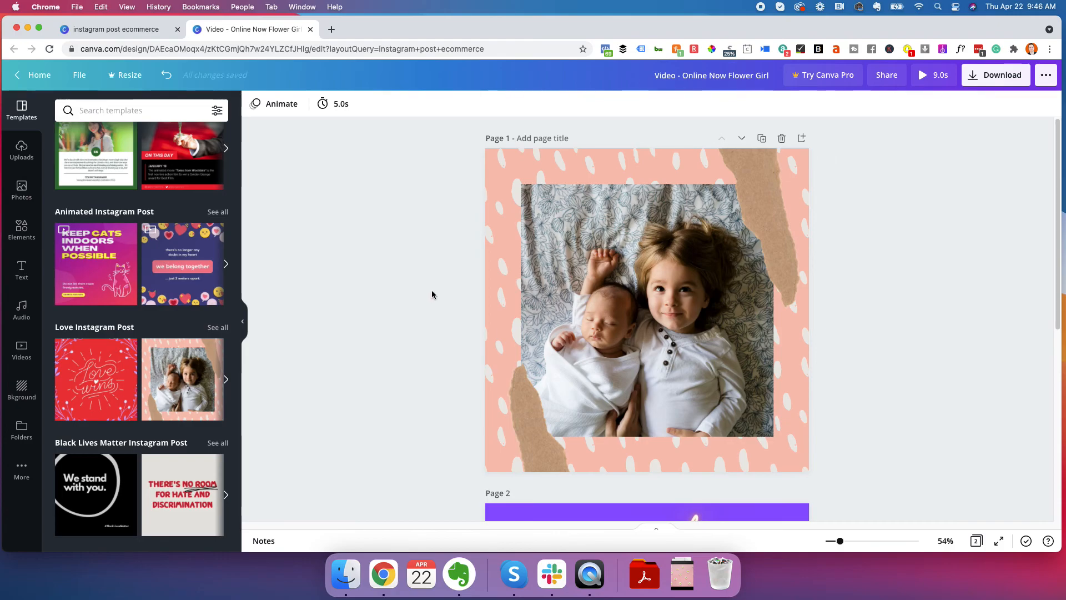
pyautogui.press('super+z')
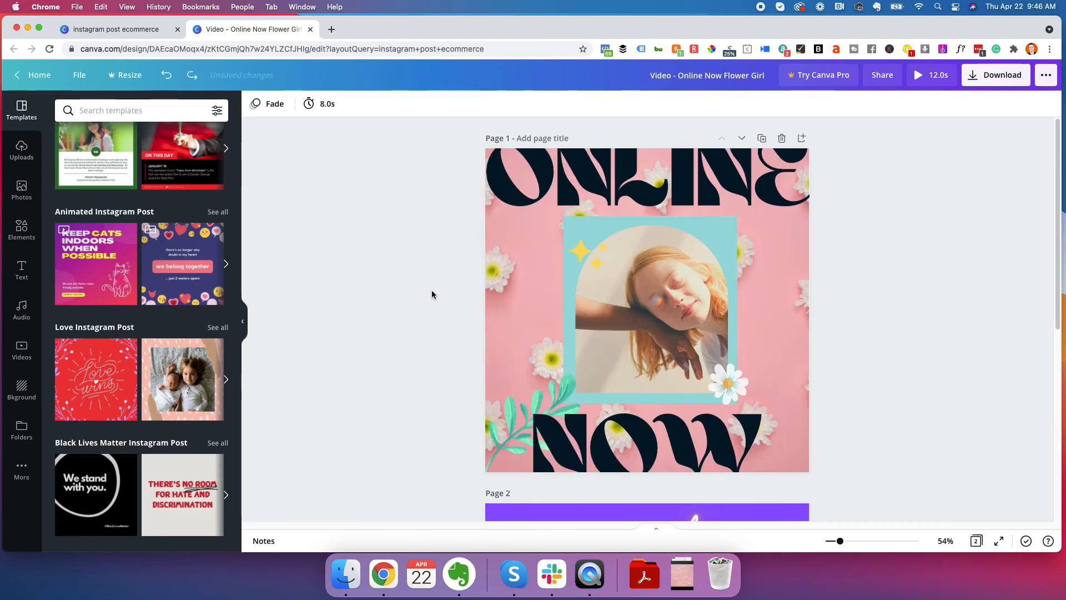
# Add a new page after page 2 and apply the Love Instagram Post template with the two children to it
pyautogui.scroll(-8, 432, 294)
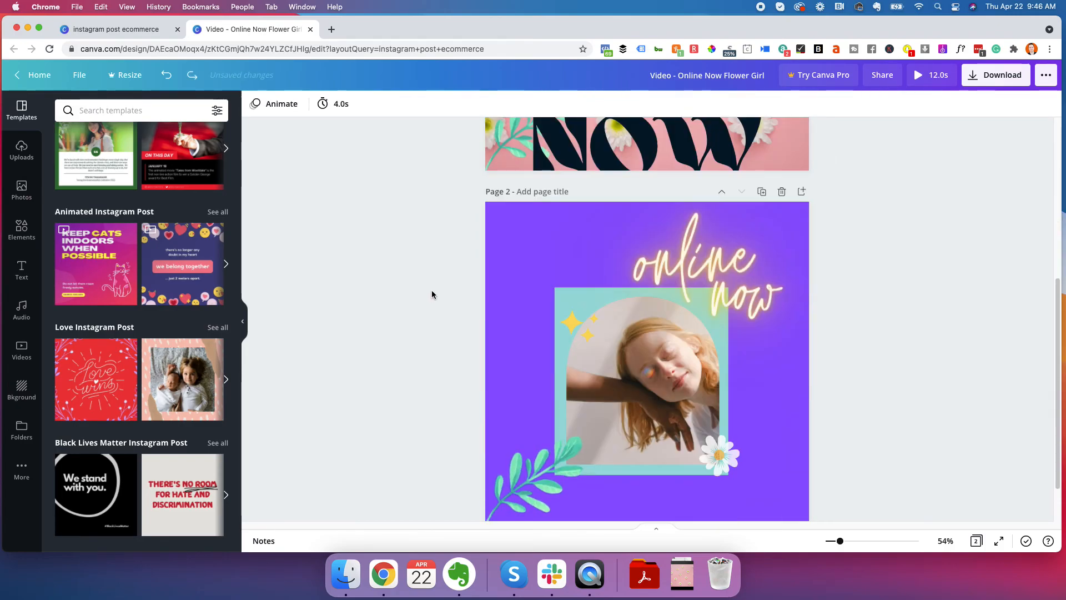
pyautogui.click(637, 503)
pyautogui.click(189, 373)
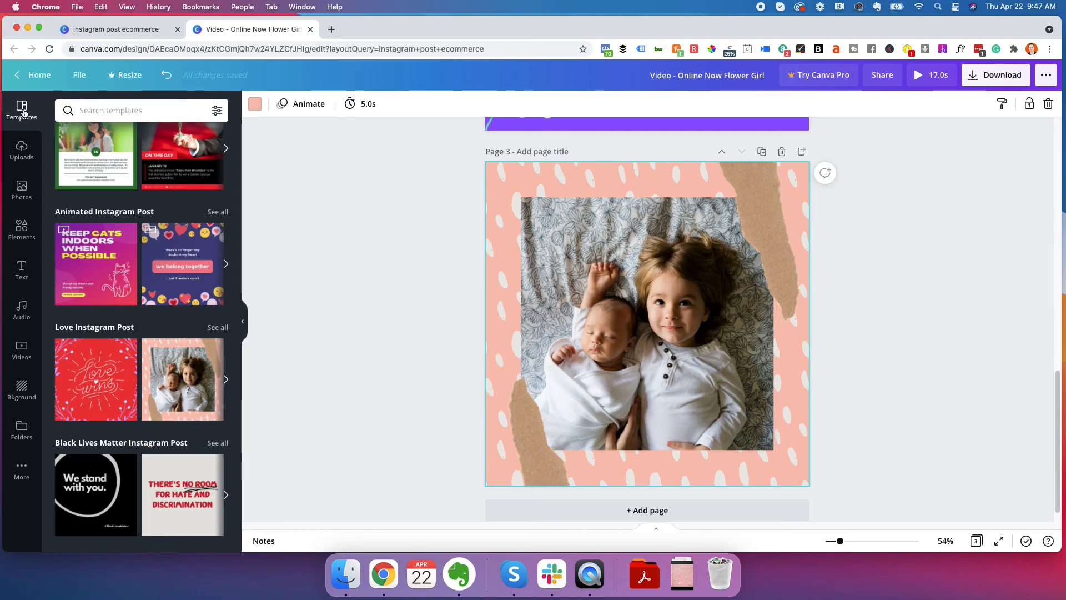
pyautogui.scroll(7, 157, 247)
pyautogui.scroll(-20, 156, 247)
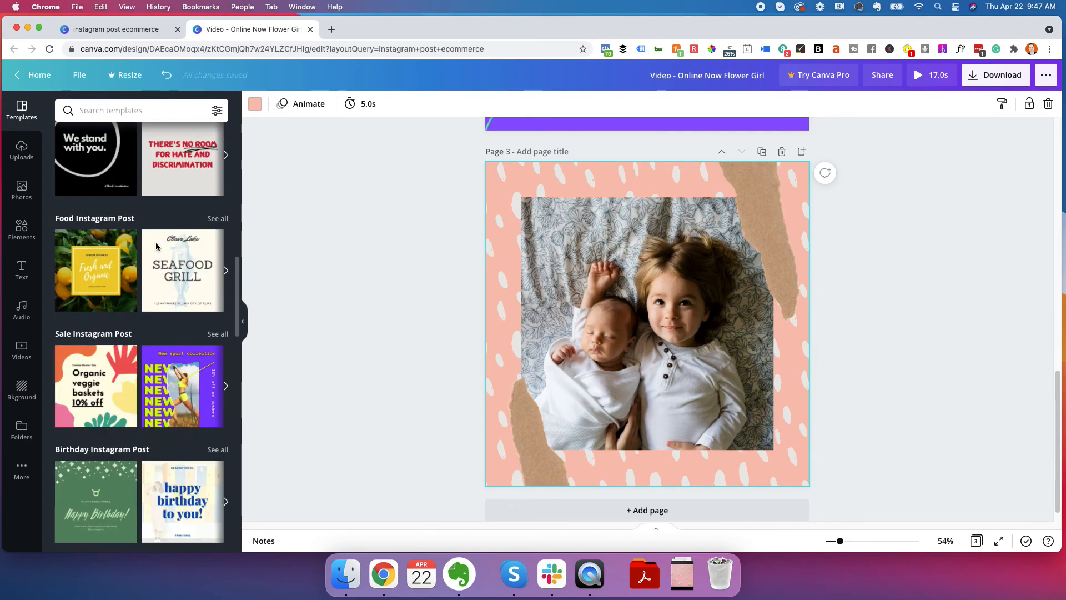
pyautogui.scroll(-10, 168, 230)
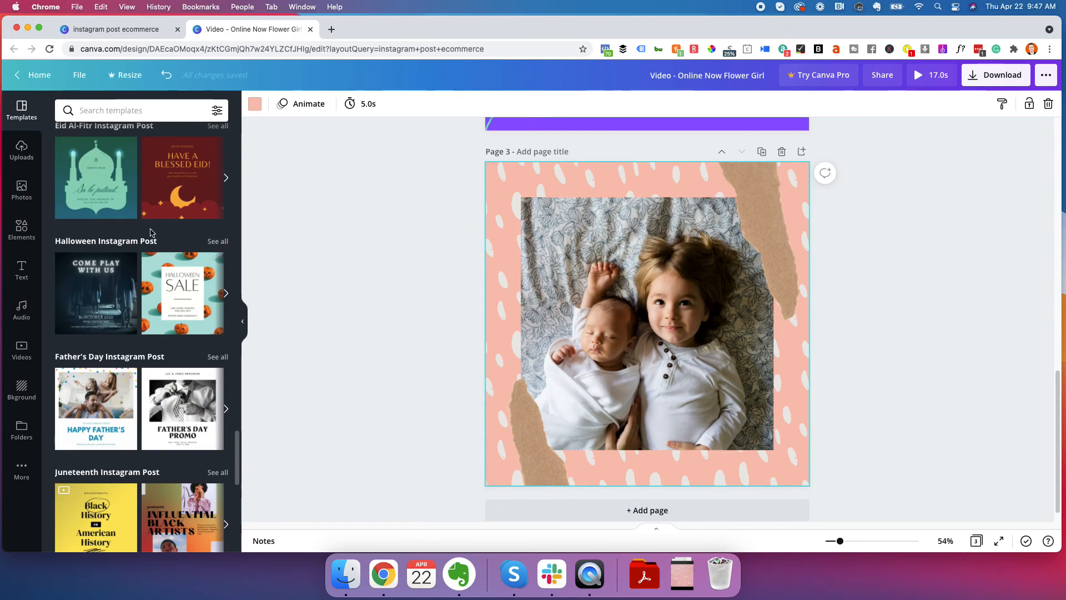
# Return to the Canva home page, dismiss the shopping tips pop-up and create a blank Your Story design
pyautogui.click(37, 75)
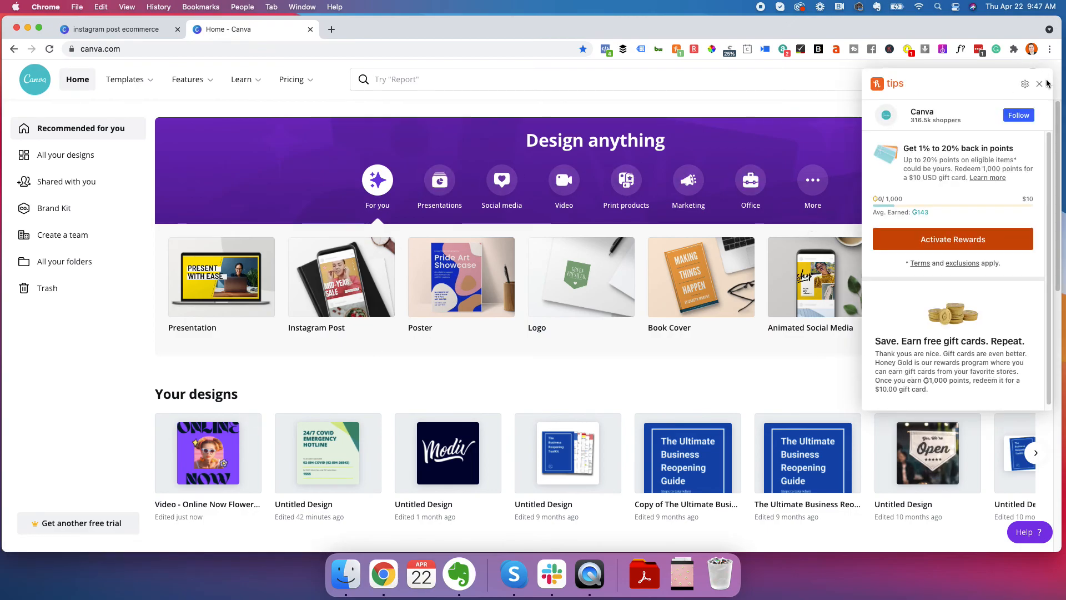
pyautogui.click(1040, 84)
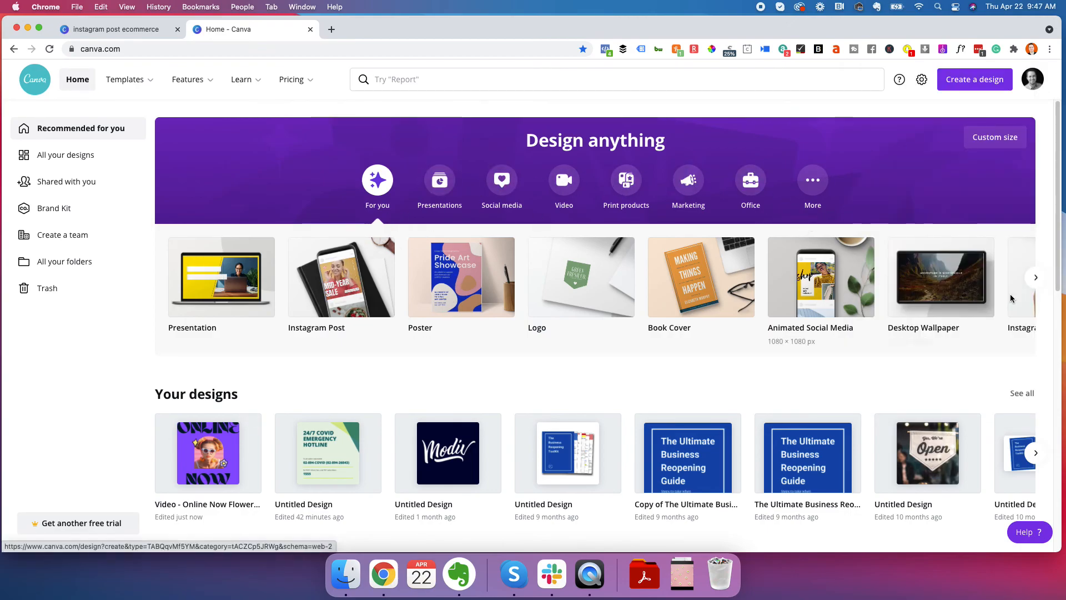
pyautogui.click(1036, 278)
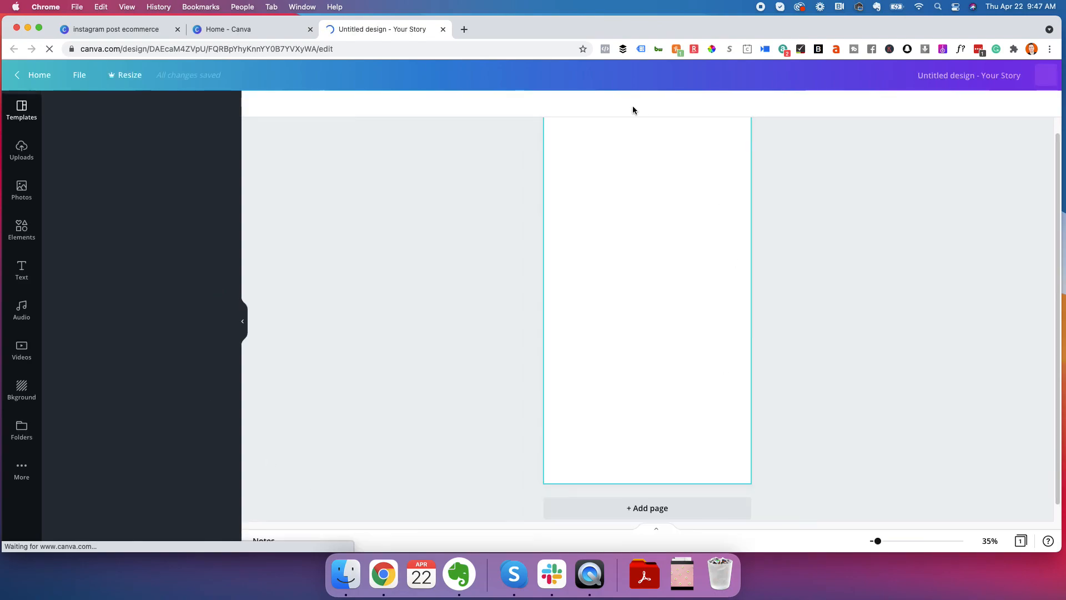
# Look through the uploads, templates, photos and element categories available for the blank story design
pyautogui.click(24, 156)
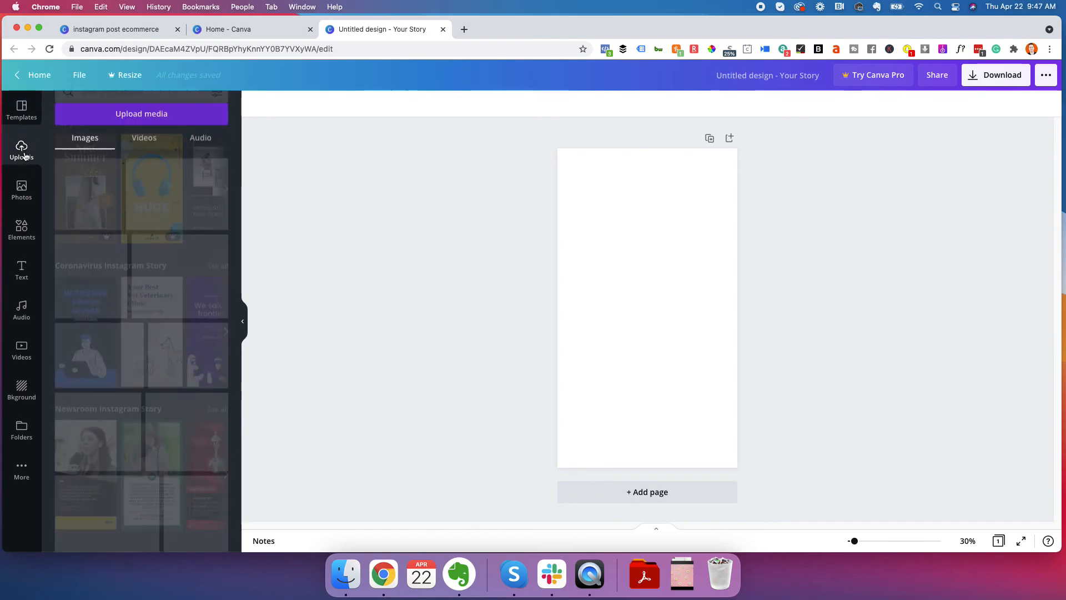
pyautogui.click(21, 109)
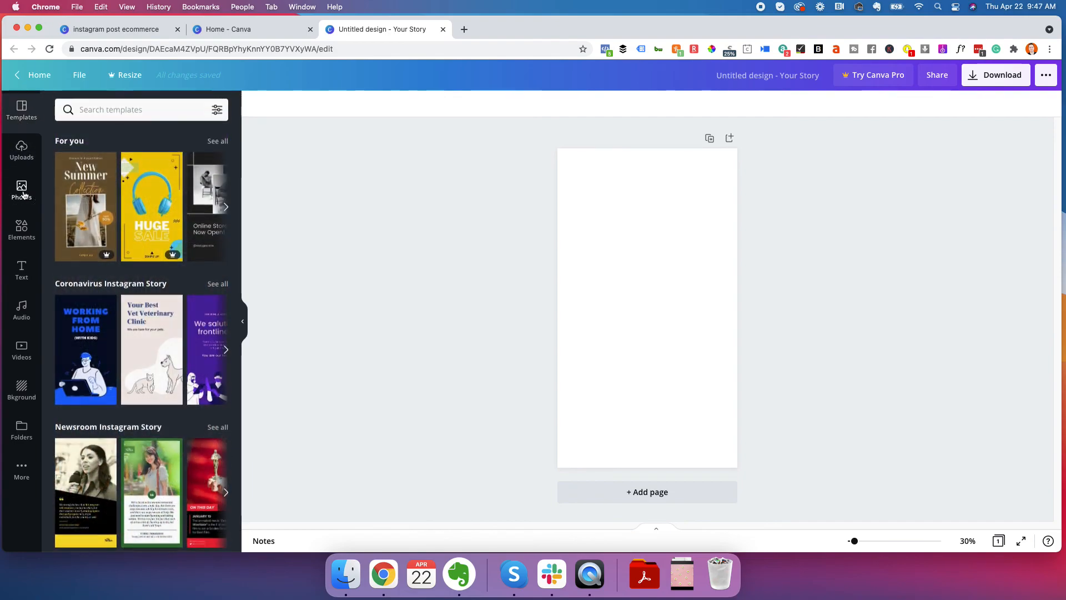
pyautogui.click(24, 194)
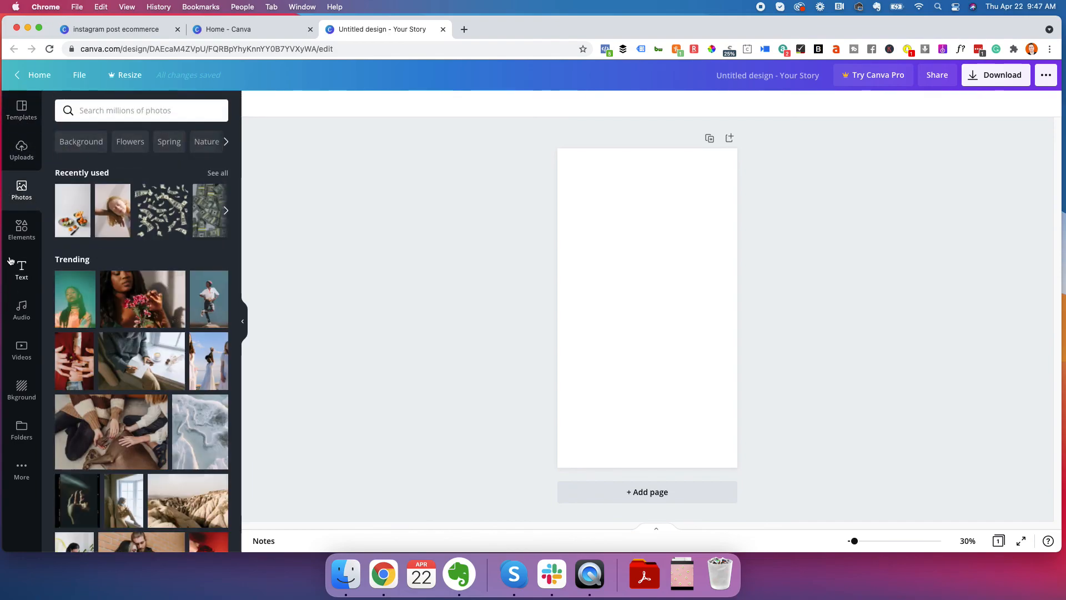
pyautogui.click(20, 229)
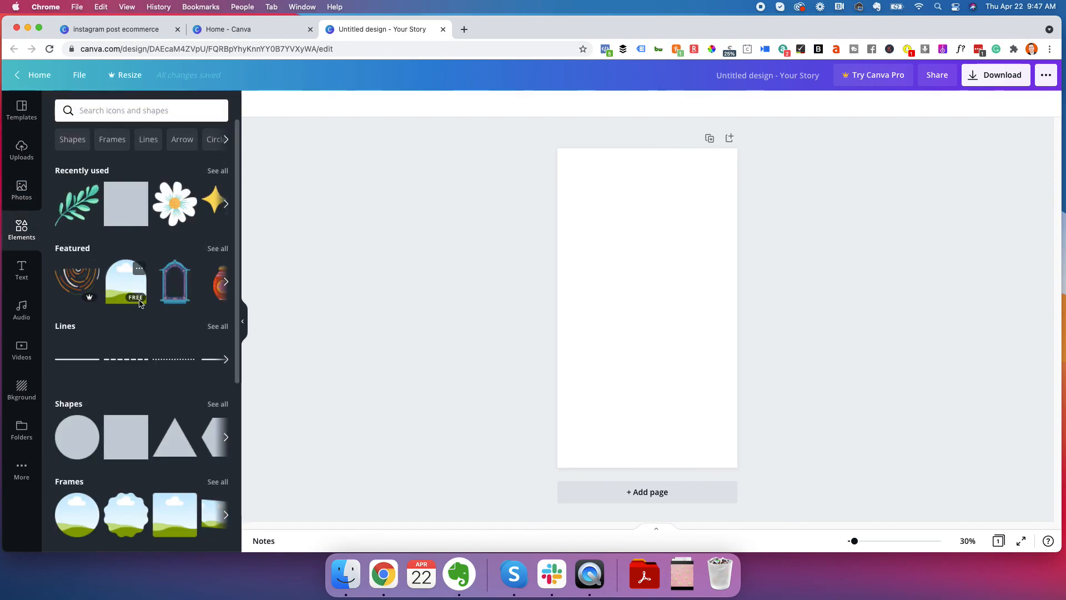
pyautogui.scroll(-5, 139, 343)
pyautogui.scroll(-10, 138, 342)
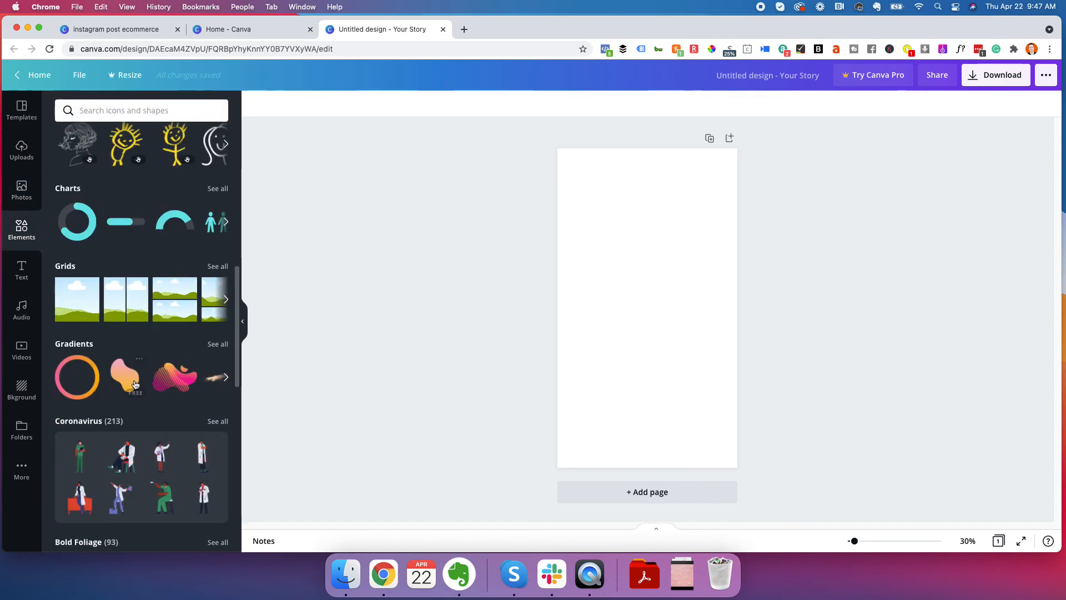
pyautogui.scroll(-6, 141, 373)
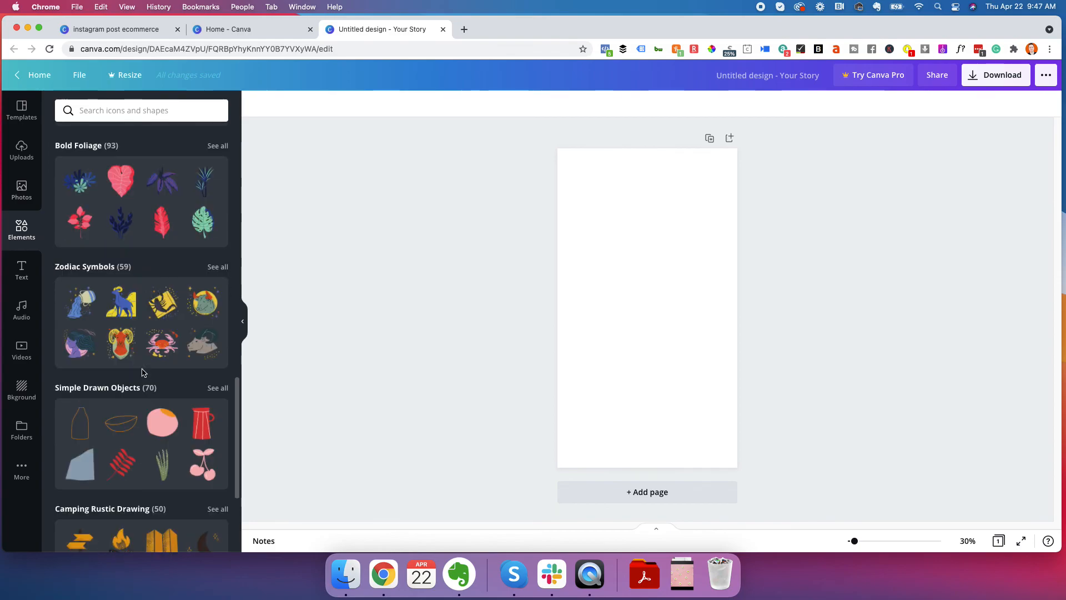
pyautogui.scroll(7, 131, 351)
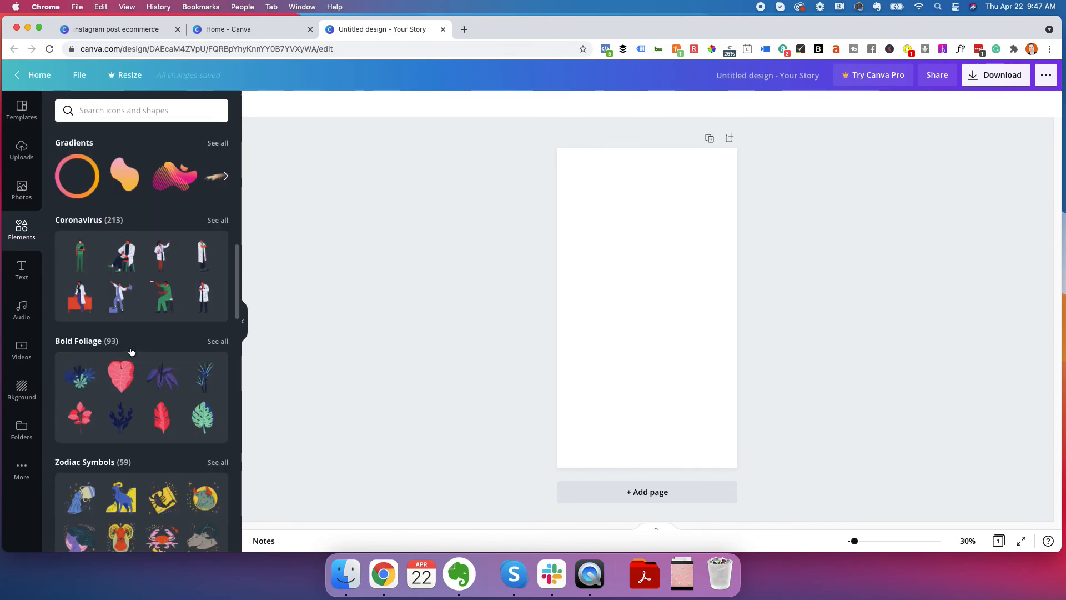
pyautogui.scroll(2, 139, 333)
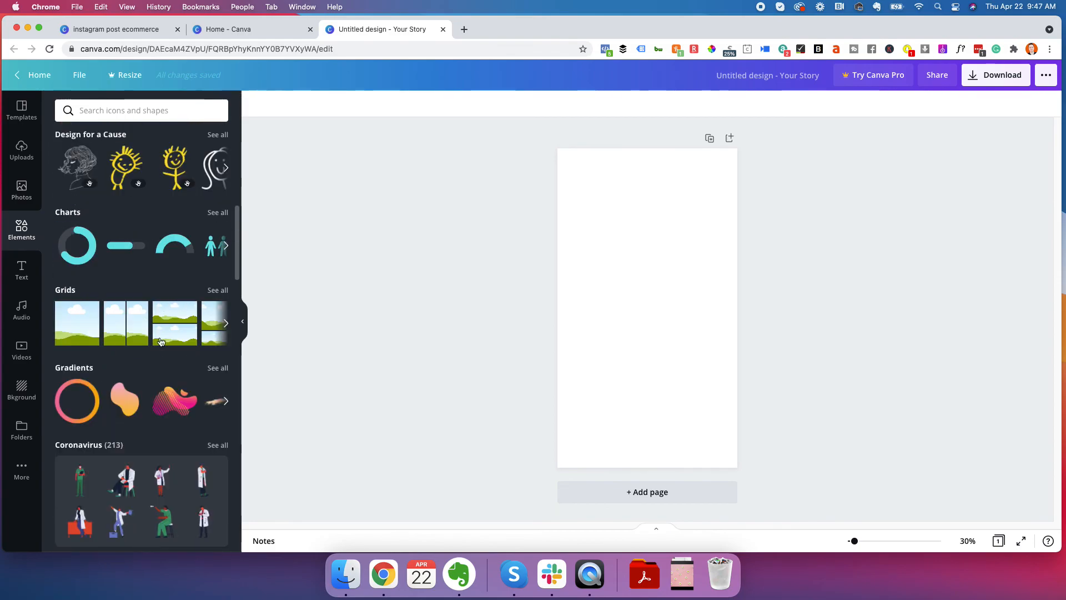
pyautogui.scroll(5, 154, 311)
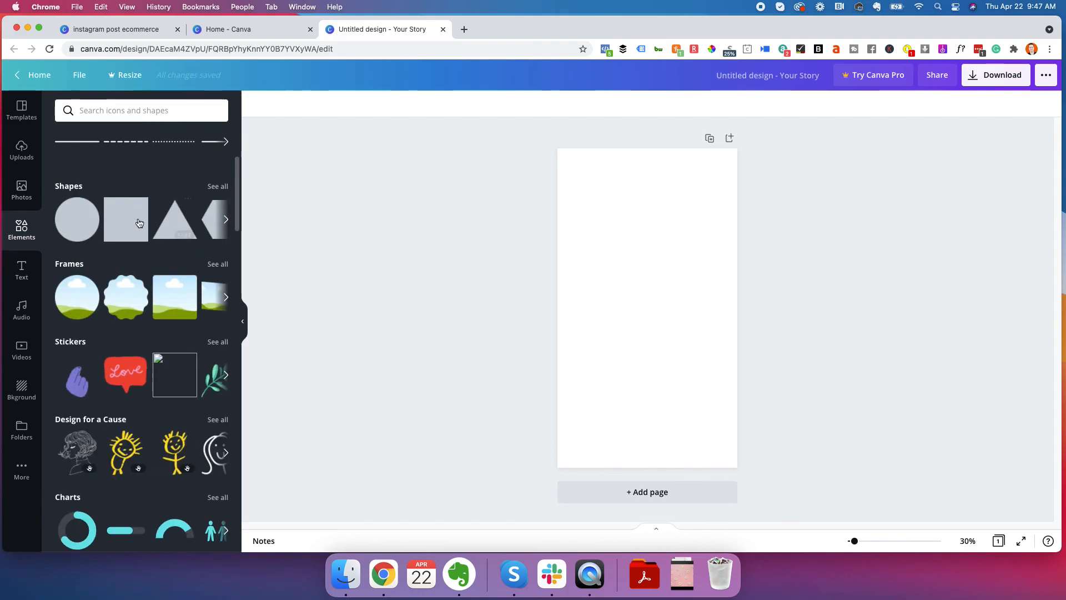
# Look through the text styles and font combinations, audio tracks, videos and backgrounds offered for the story design
pyautogui.click(21, 271)
pyautogui.scroll(-1, 135, 255)
pyautogui.scroll(1, 134, 258)
pyautogui.scroll(-15, 135, 294)
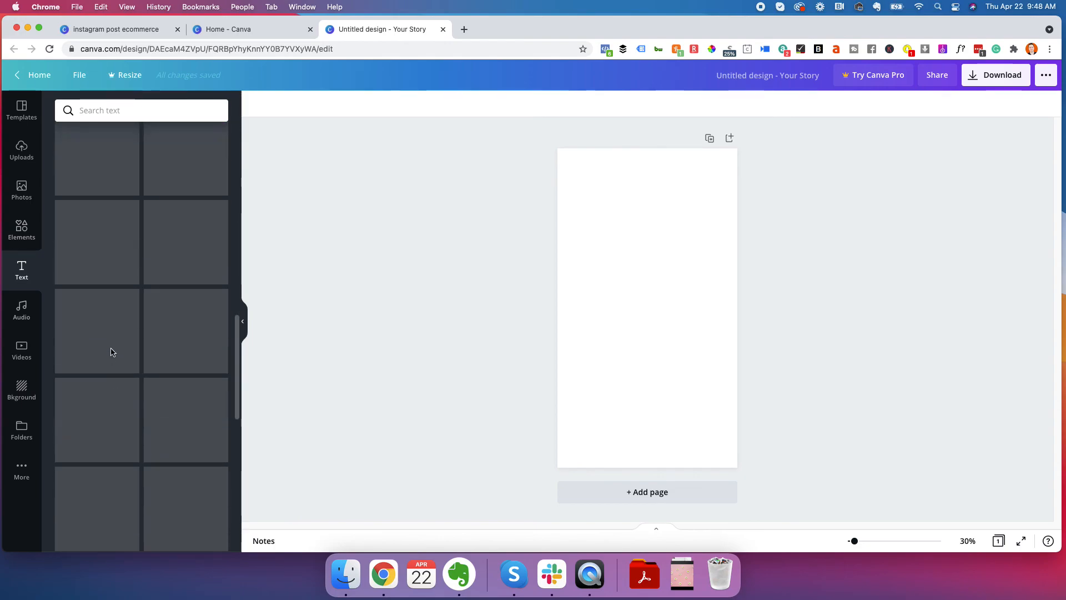
pyautogui.scroll(15, 113, 348)
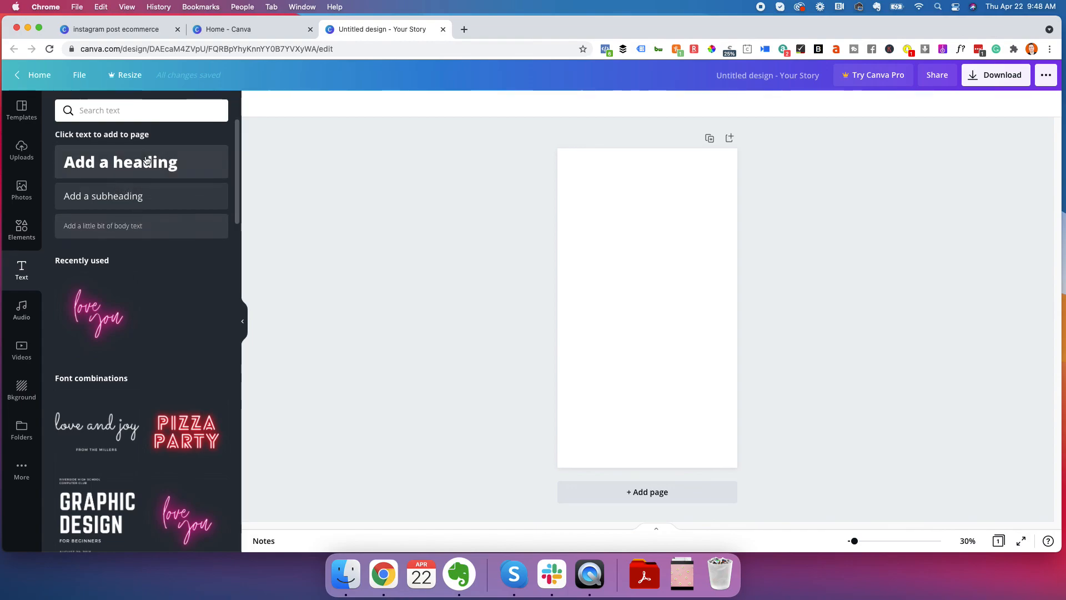
pyautogui.click(22, 318)
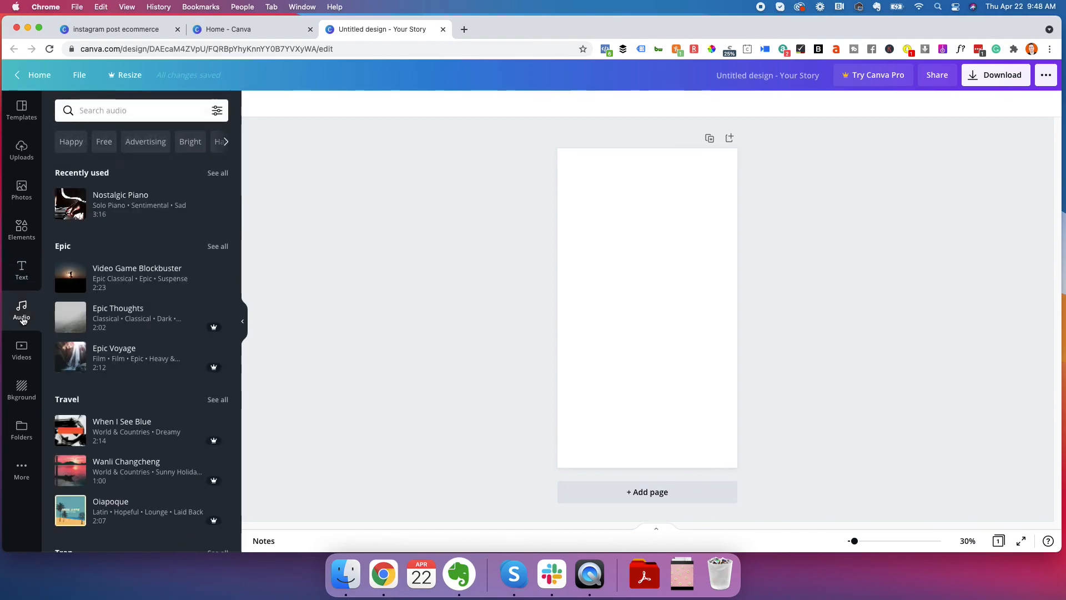
pyautogui.click(20, 347)
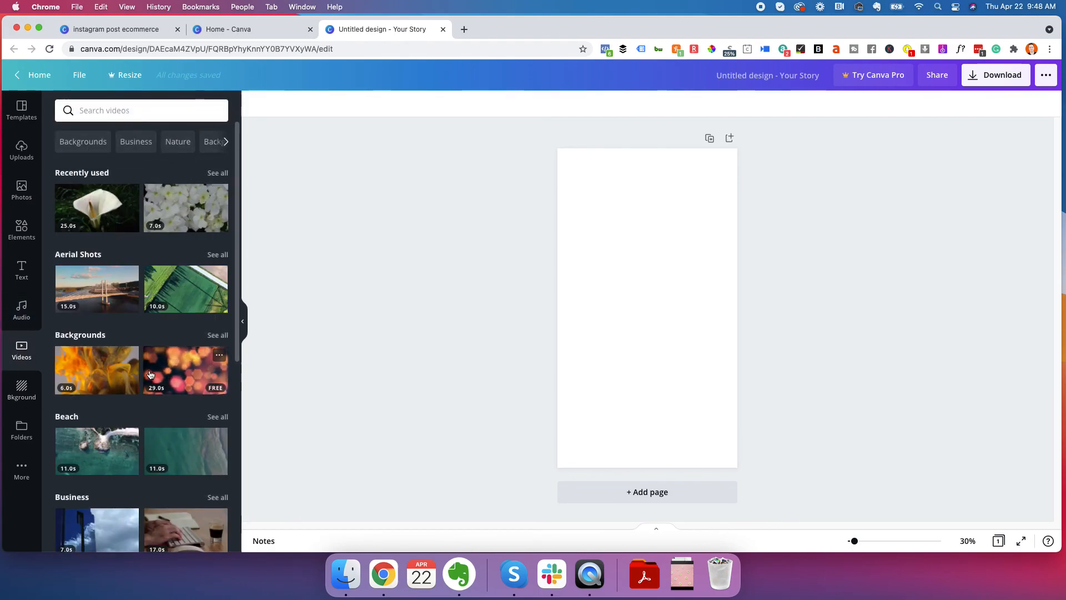
pyautogui.click(29, 390)
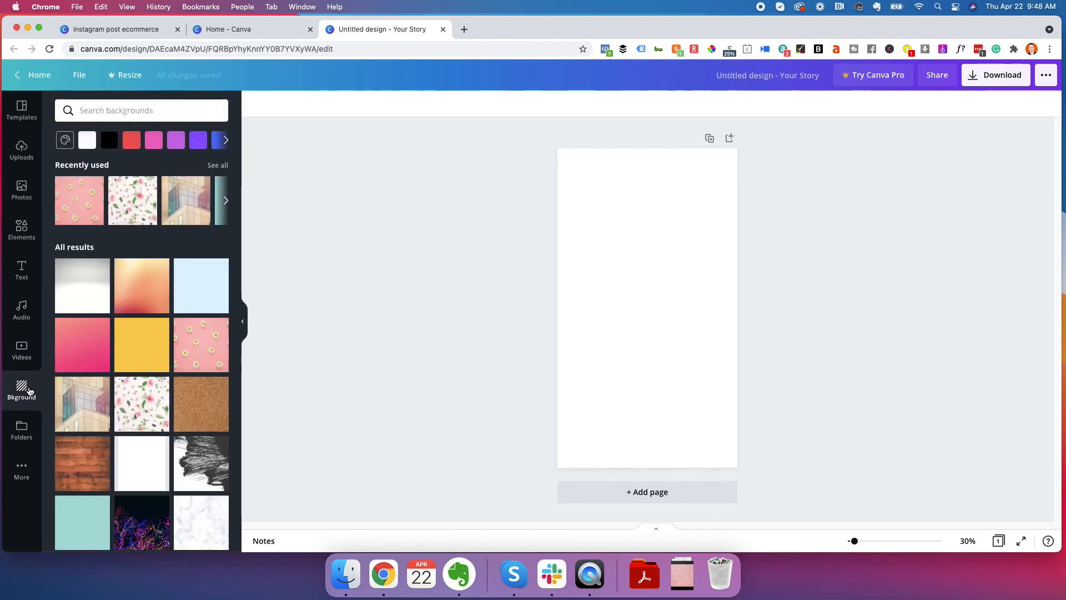
pyautogui.scroll(-3, 154, 316)
pyautogui.scroll(3, 154, 322)
pyautogui.scroll(-10, 154, 324)
pyautogui.scroll(-8, 155, 324)
pyautogui.scroll(15, 135, 354)
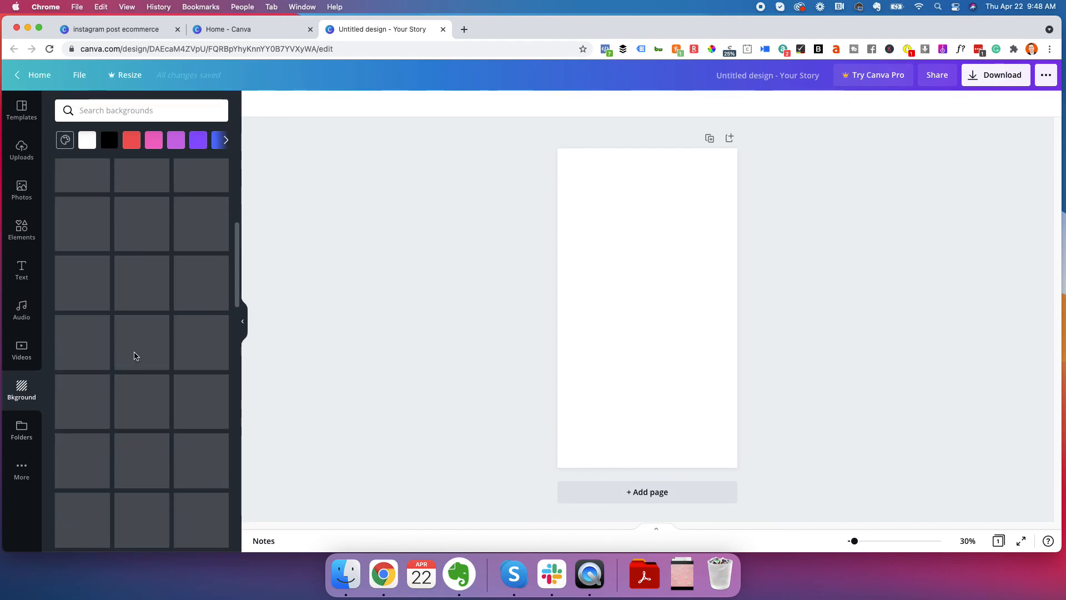